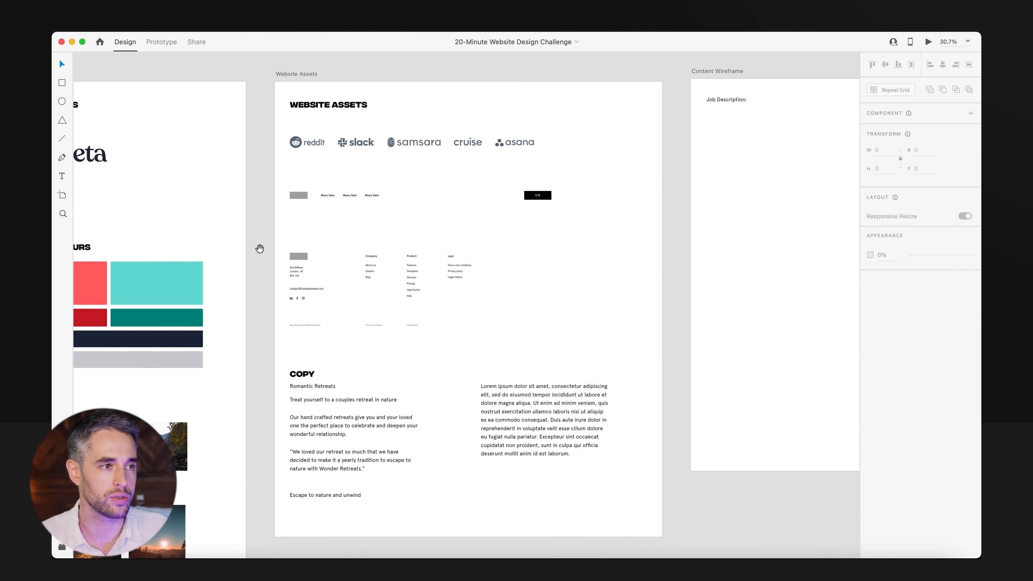
# Examine the logos, navigation, footer and copy provided on the Website Assets artboard.
pyautogui.moveTo(278, 125); pyautogui.dragTo(627, 327)
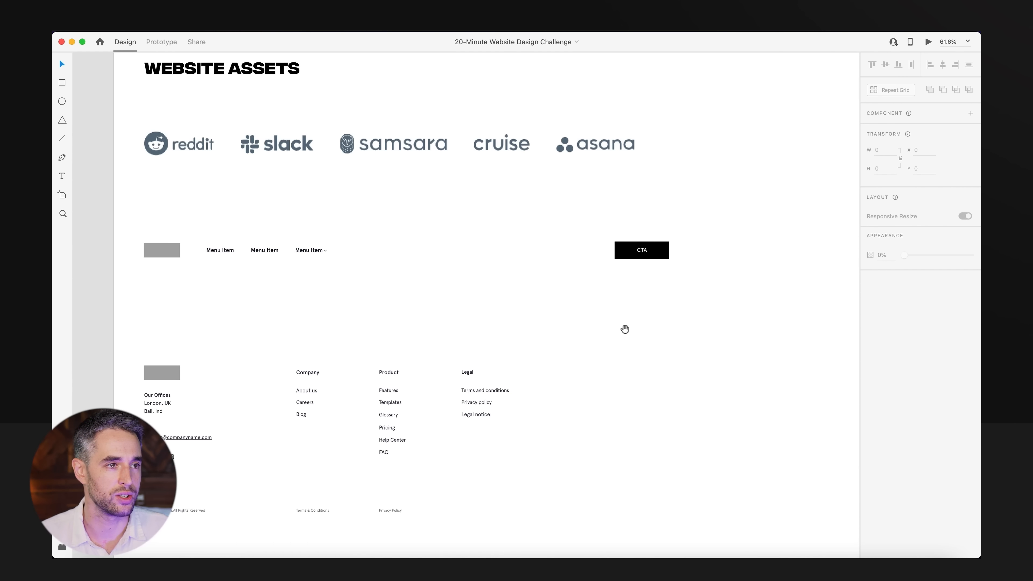
pyautogui.scroll(-3, 164, 206)
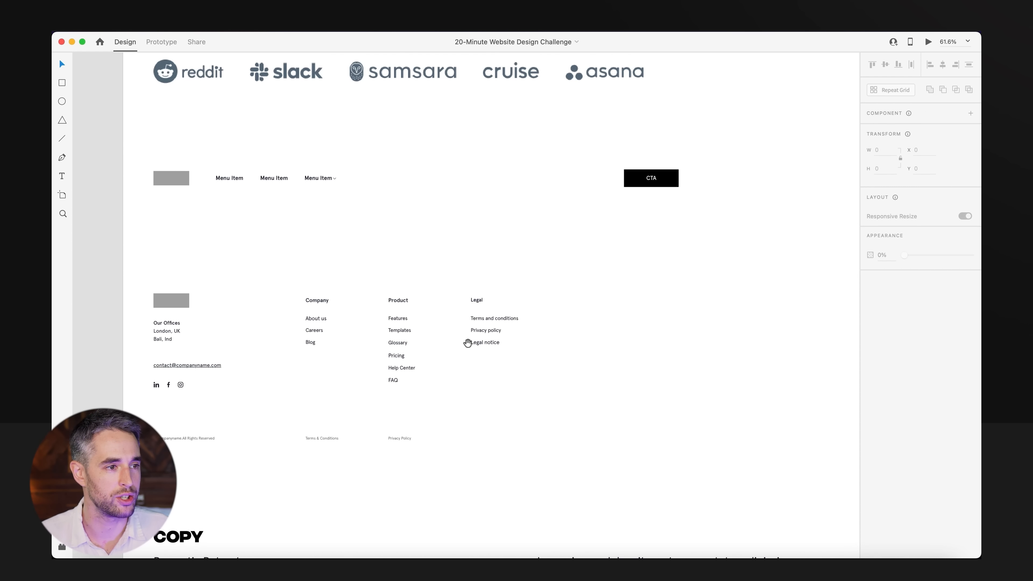
pyautogui.scroll(-3, 464, 231)
pyautogui.scroll(-5, 464, 231)
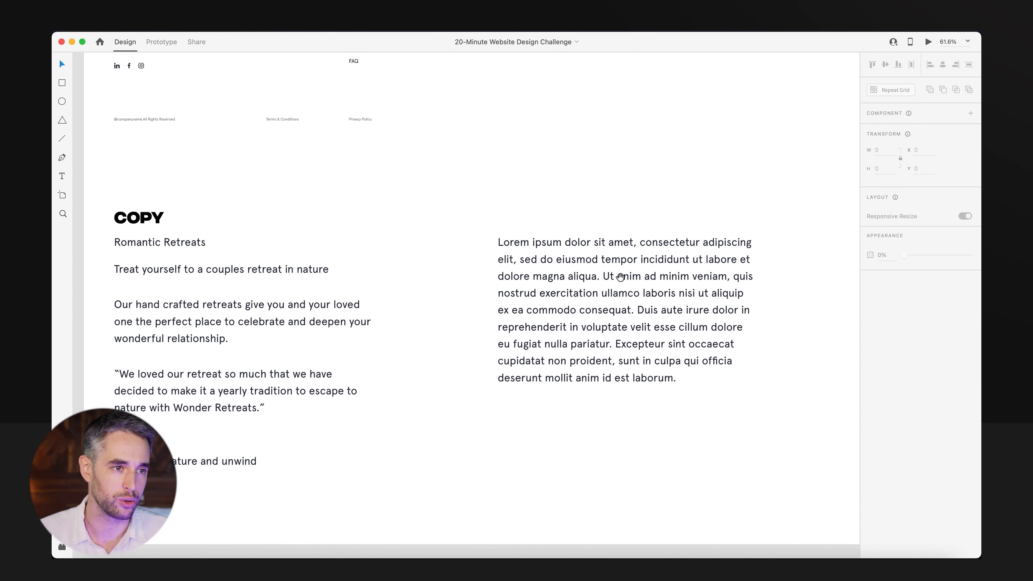
pyautogui.scroll(4, 528, 362)
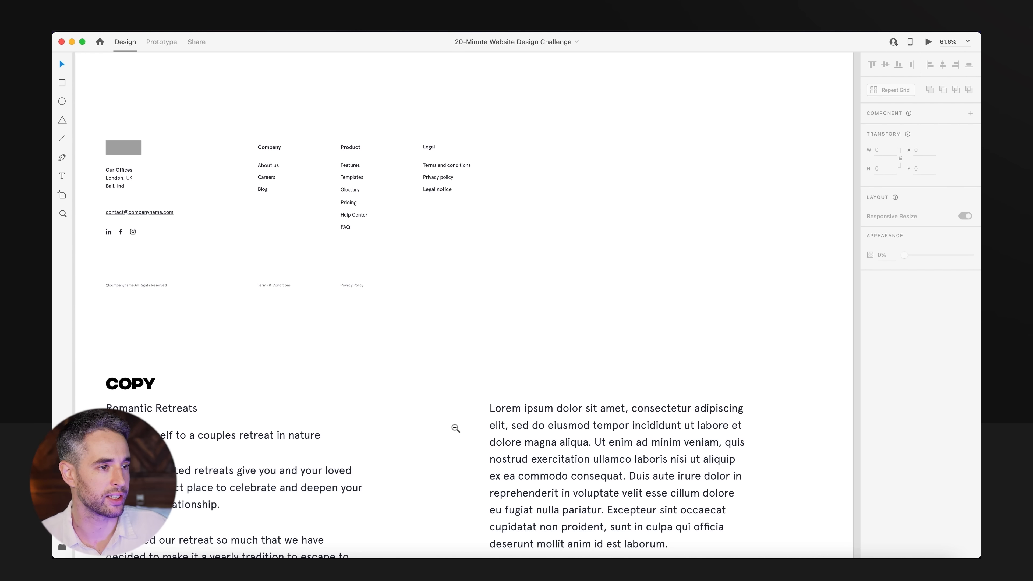
pyautogui.keyDown('alt'); pyautogui.keyDown('super'); pyautogui.click(440, 365); pyautogui.keyUp('super'); pyautogui.keyUp('alt')
pyautogui.keyDown('alt'); pyautogui.keyDown('super'); pyautogui.click(441, 365); pyautogui.keyUp('super'); pyautogui.keyUp('alt')
pyautogui.keyDown('alt'); pyautogui.keyDown('super'); pyautogui.click(441, 365); pyautogui.keyUp('super'); pyautogui.keyUp('alt')
pyautogui.moveTo(510, 409); pyautogui.dragTo(608, 392)
pyautogui.keyDown('alt'); pyautogui.keyDown('super'); pyautogui.click(608, 392); pyautogui.keyUp('super'); pyautogui.keyUp('alt')
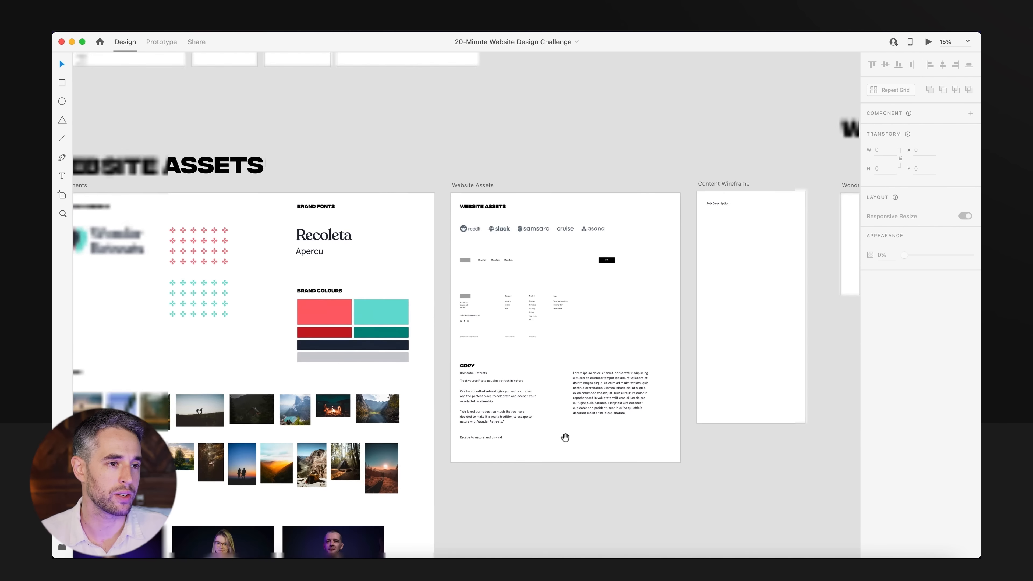
# Look over the Content Wireframe artboard and the blank Wonder Retreats Website artboard.
pyautogui.moveTo(747, 385); pyautogui.dragTo(538, 384)
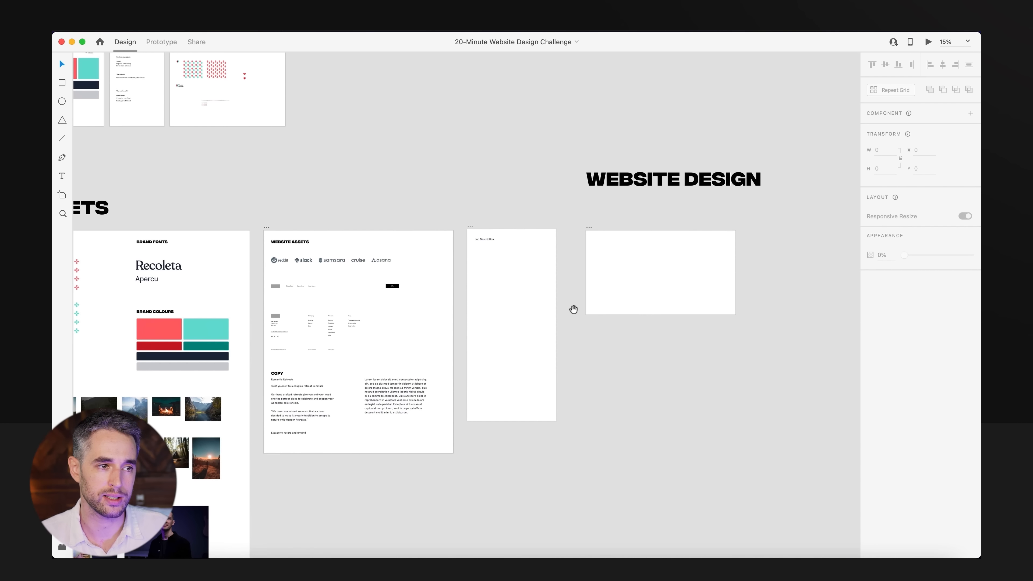
pyautogui.moveTo(463, 220); pyautogui.dragTo(571, 325)
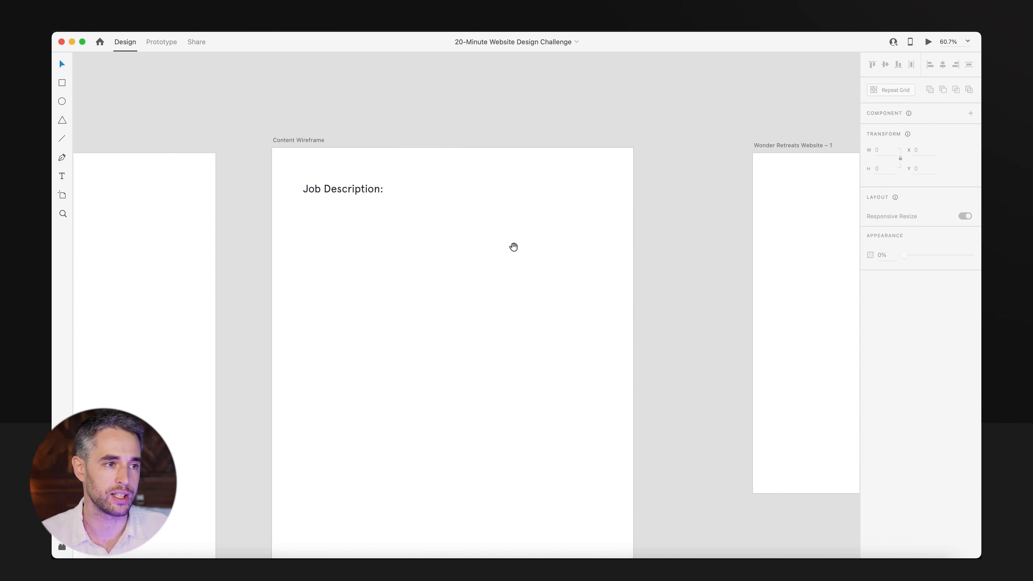
pyautogui.hscroll(10, 513, 247)
pyautogui.scroll(-2, 466, 395)
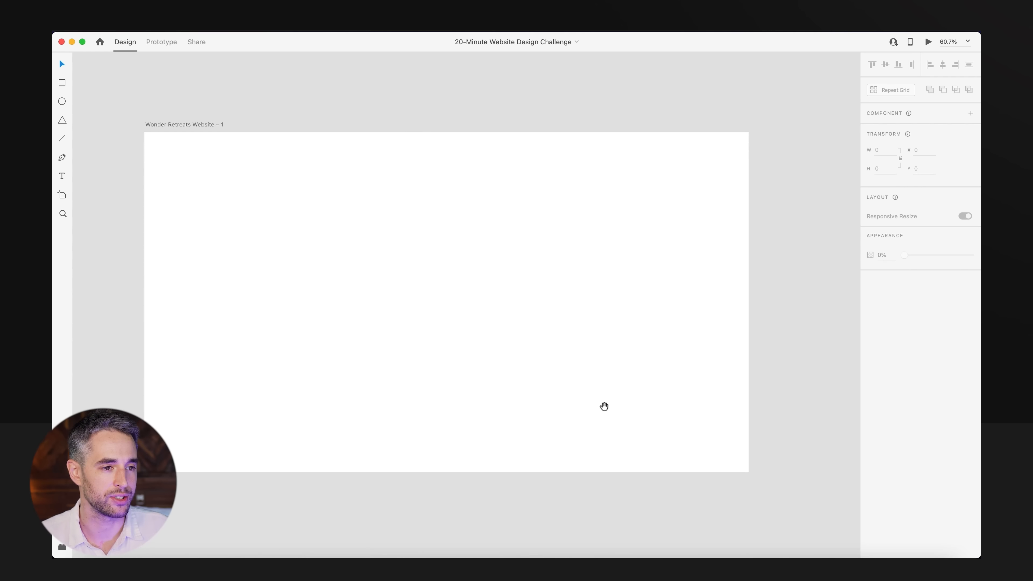
pyautogui.moveTo(418, 380); pyautogui.dragTo(468, 417)
pyautogui.keyDown('alt'); pyautogui.click(468, 417); pyautogui.keyUp('alt')
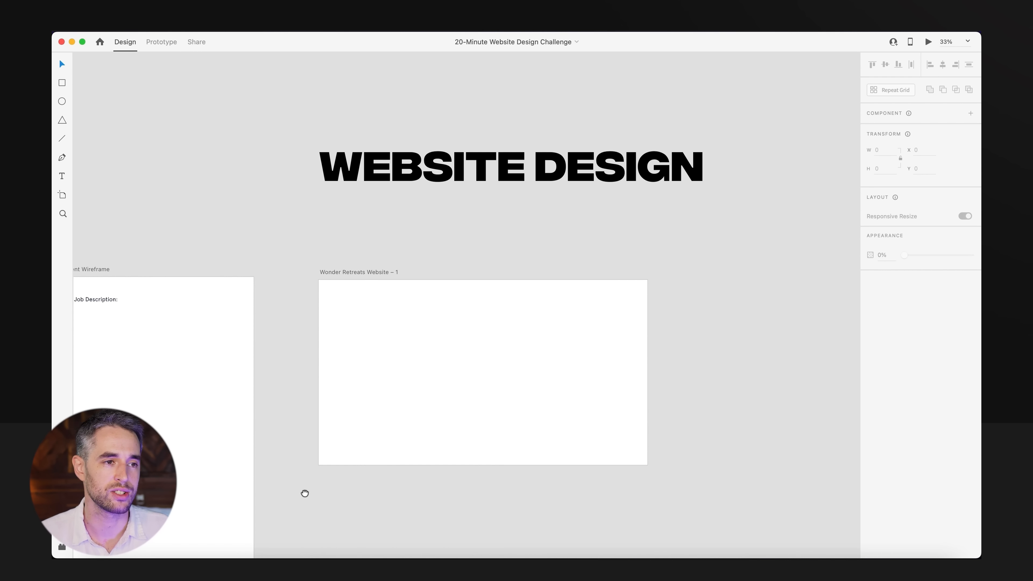
pyautogui.moveTo(305, 493); pyautogui.dragTo(381, 494)
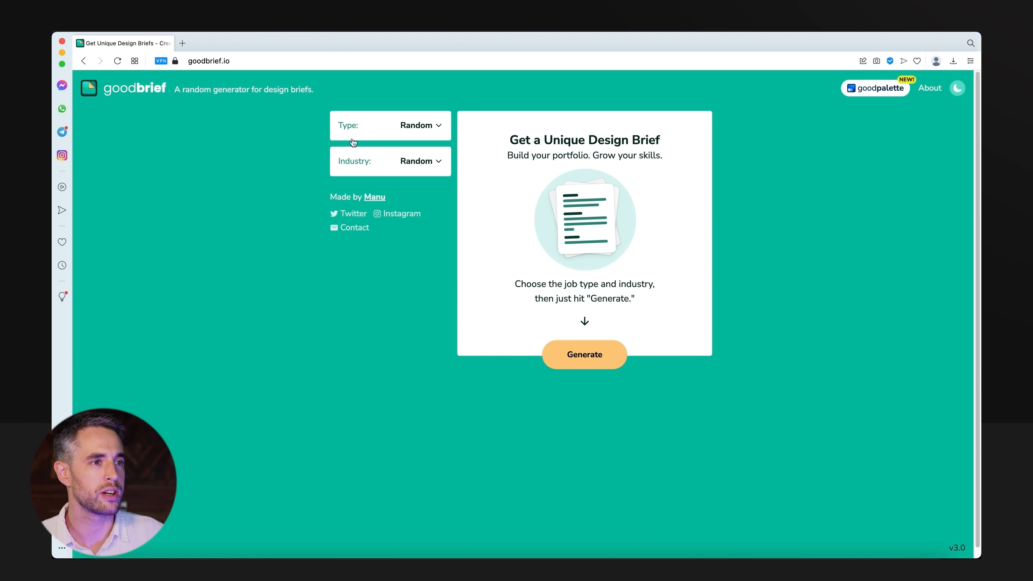
# Generate a design brief on goodbrief.io with the type set to Website and the industry left on Random.
pyautogui.click(376, 125)
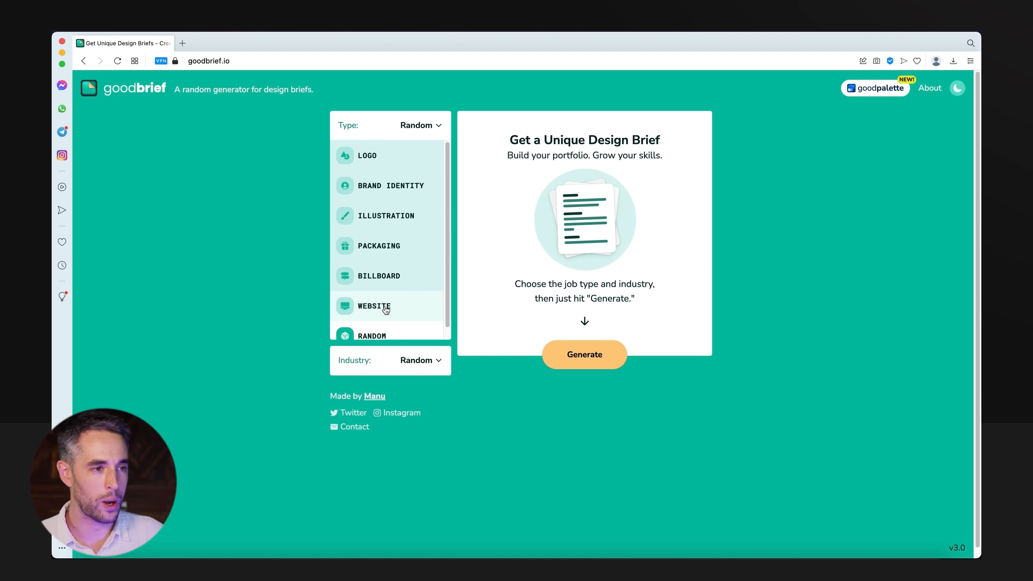
pyautogui.click(386, 310)
pyautogui.click(392, 360)
pyautogui.scroll(-3, 392, 358)
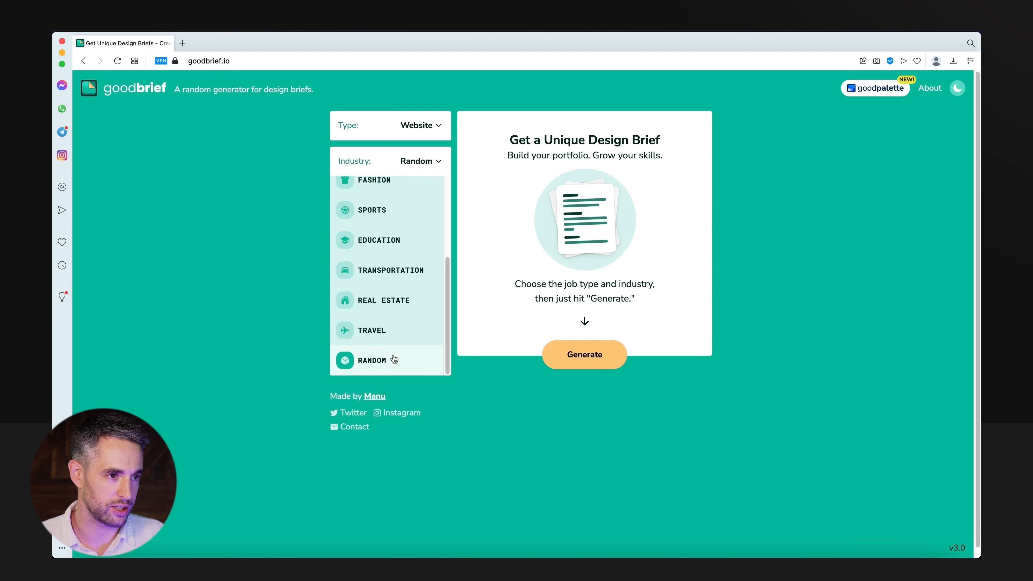
pyautogui.click(603, 352)
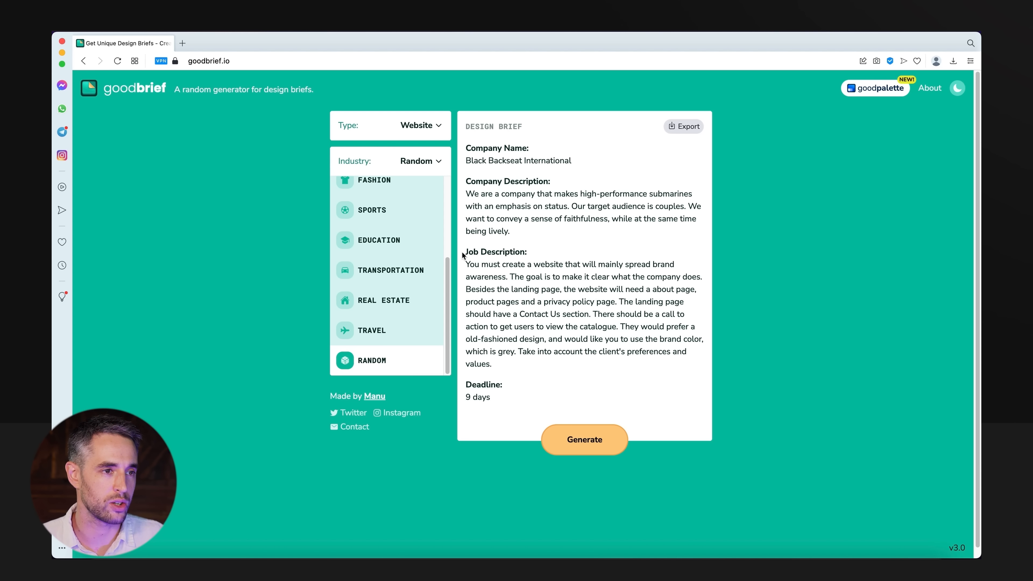
# Copy the brief's Job Description section and paste it over the placeholder text on the Content Wireframe artboard in Adobe XD.
pyautogui.moveTo(465, 252); pyautogui.dragTo(708, 356)
pyautogui.press('super+c')
pyautogui.click(393, 567)
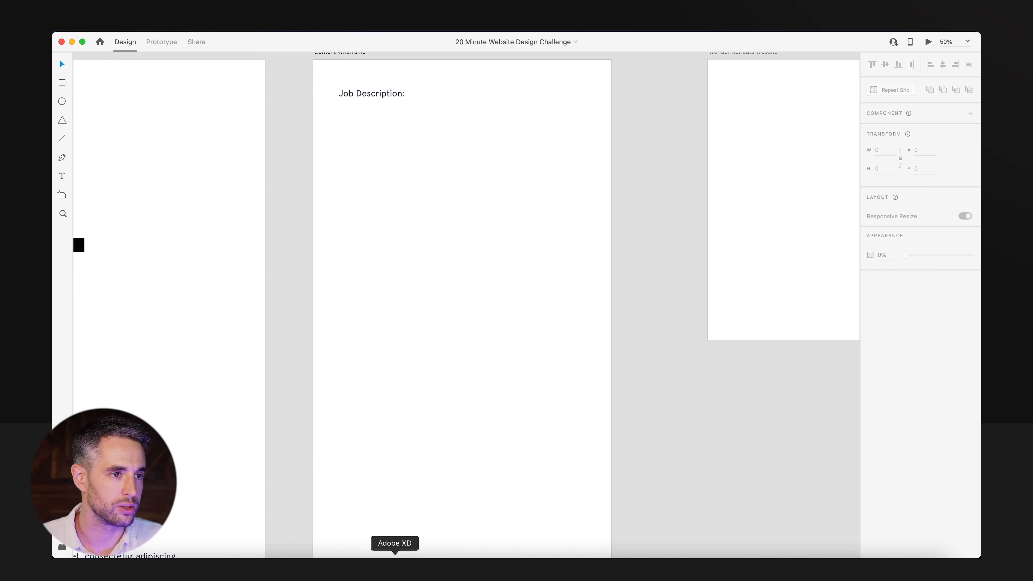
pyautogui.doubleClick(391, 96)
pyautogui.press('super+v')
pyautogui.click(490, 313)
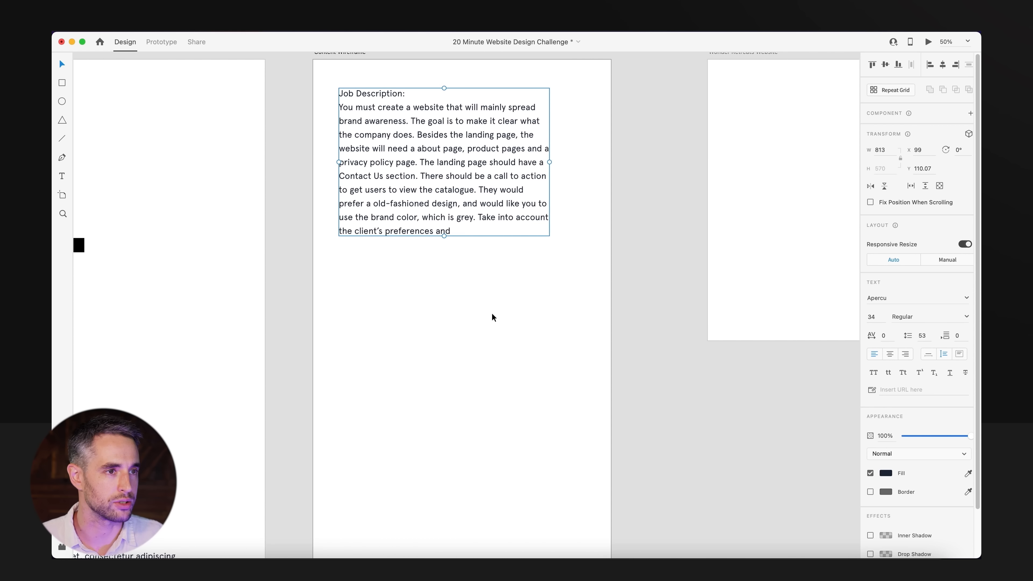
pyautogui.click(302, 121)
# Make the phrases "spread brand awareness" and "clear what the company does" bold in the job description.
pyautogui.scroll(5, 733, 300)
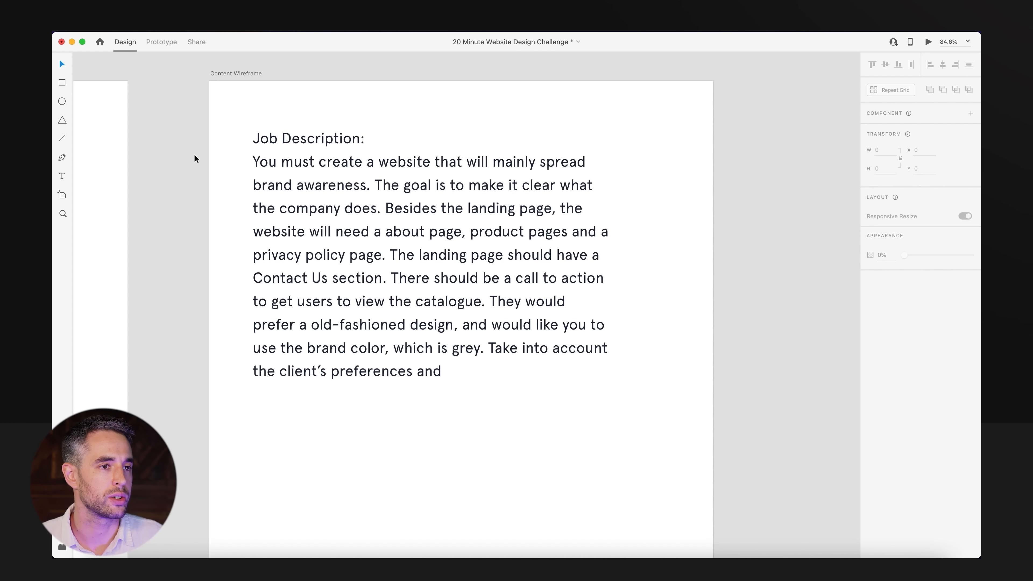
pyautogui.doubleClick(526, 139)
pyautogui.click(529, 161)
pyautogui.moveTo(541, 162); pyautogui.dragTo(367, 191)
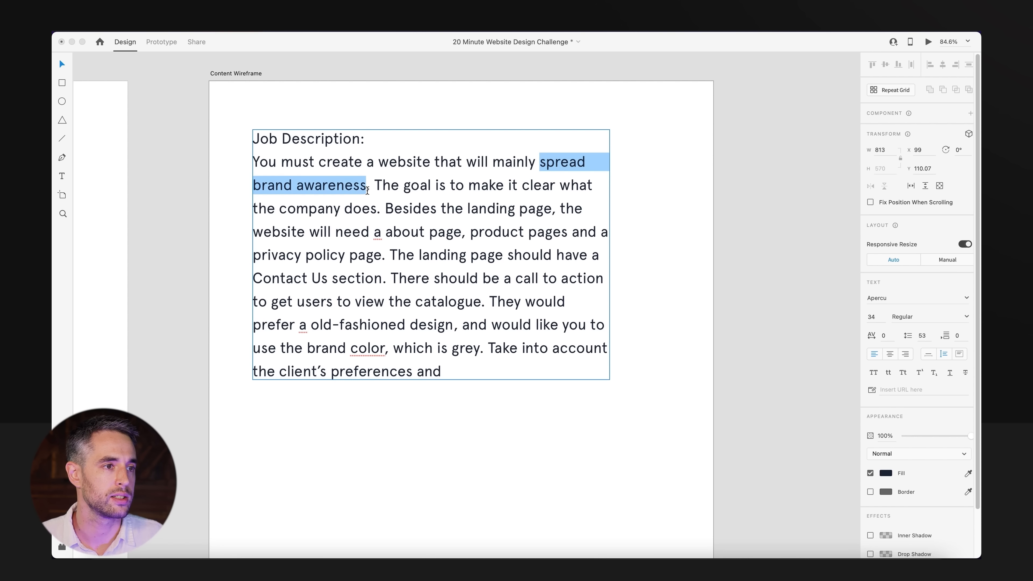
pyautogui.press('super+b')
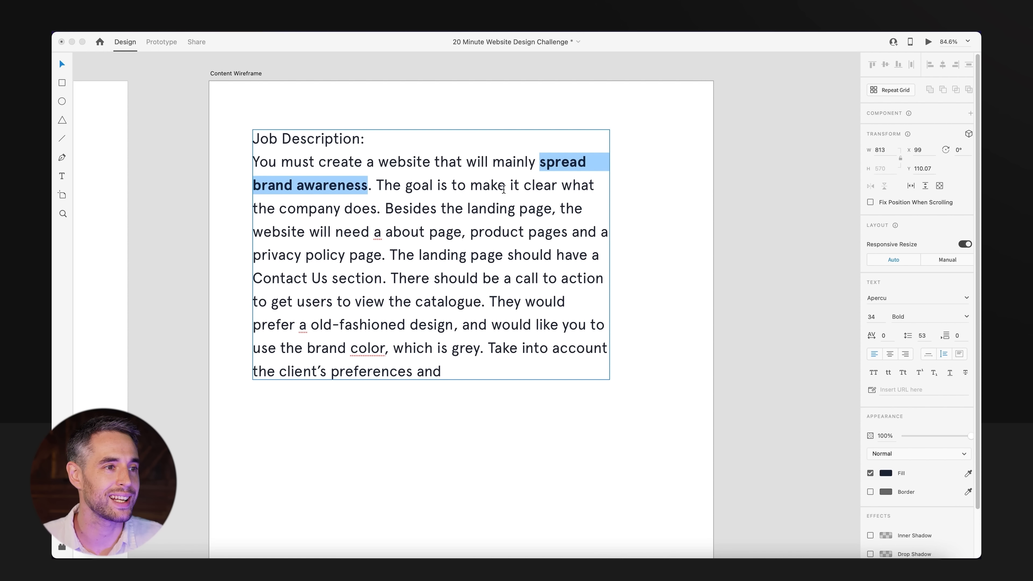
pyautogui.click(550, 185)
pyautogui.moveTo(526, 186); pyautogui.dragTo(378, 209)
pyautogui.press('super+b')
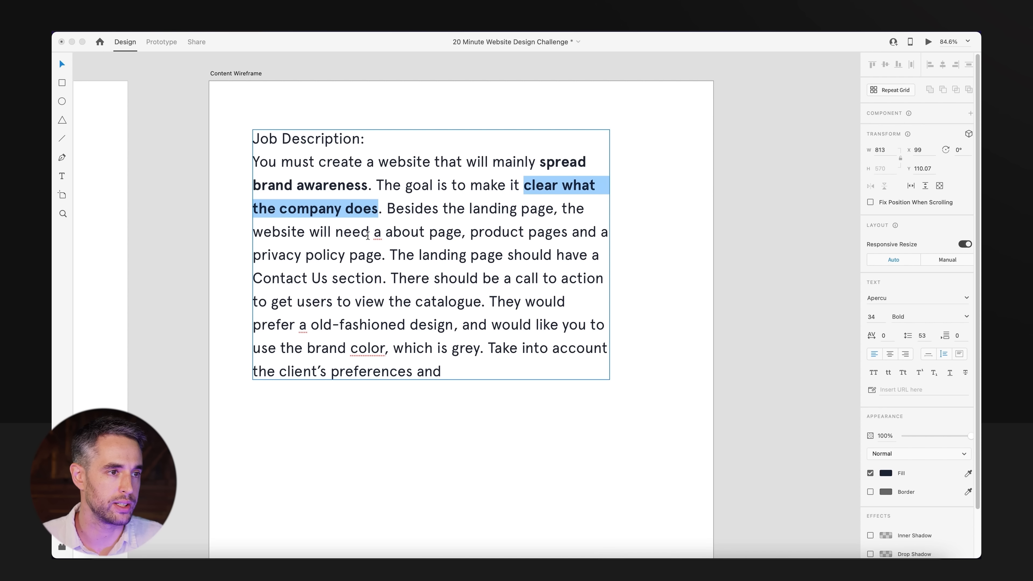
# Make "about page, product pages" and "privacy policy page" bold in the job description.
pyautogui.moveTo(386, 232); pyautogui.dragTo(570, 233)
pyautogui.press('super+b')
pyautogui.click(478, 233)
pyautogui.press('super+b')
pyautogui.moveTo(265, 255); pyautogui.dragTo(393, 255)
pyautogui.press('super+b')
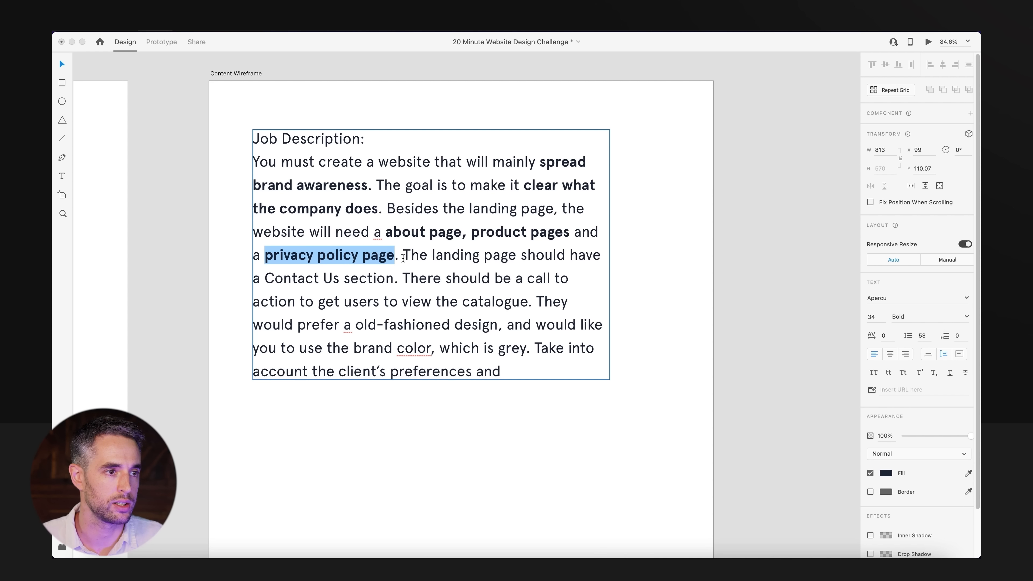
# Make "Contact Us" and "view the catalogue" bold in the job description.
pyautogui.moveTo(264, 281); pyautogui.dragTo(345, 281)
pyautogui.press('super+b')
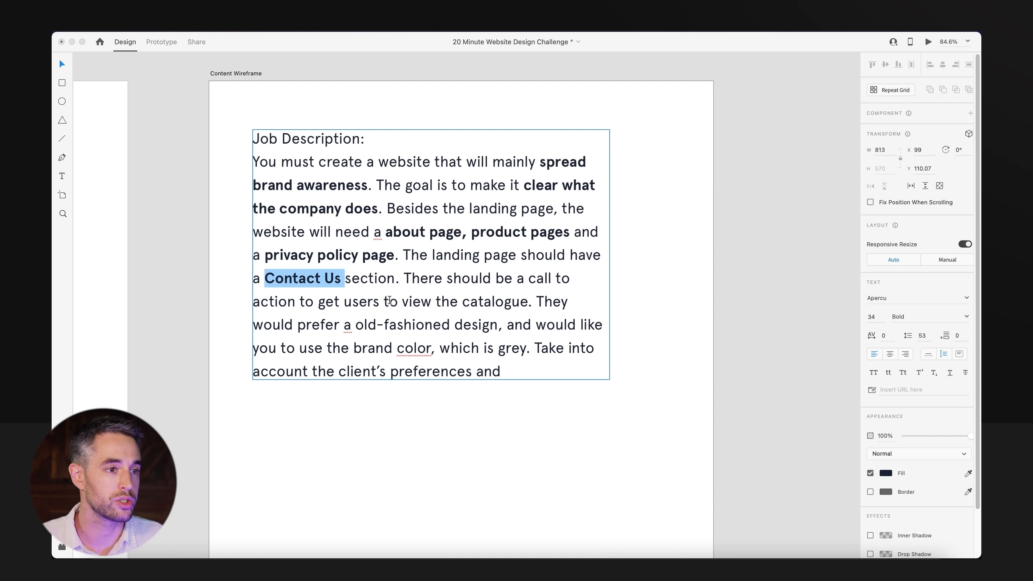
pyautogui.moveTo(402, 302); pyautogui.dragTo(528, 303)
pyautogui.press('super+b')
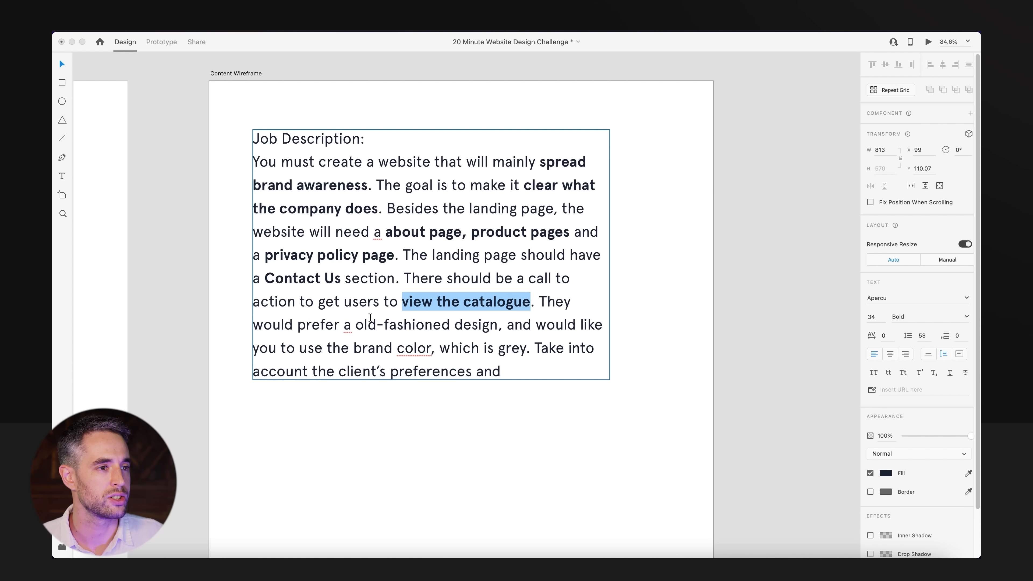
pyautogui.click(543, 303)
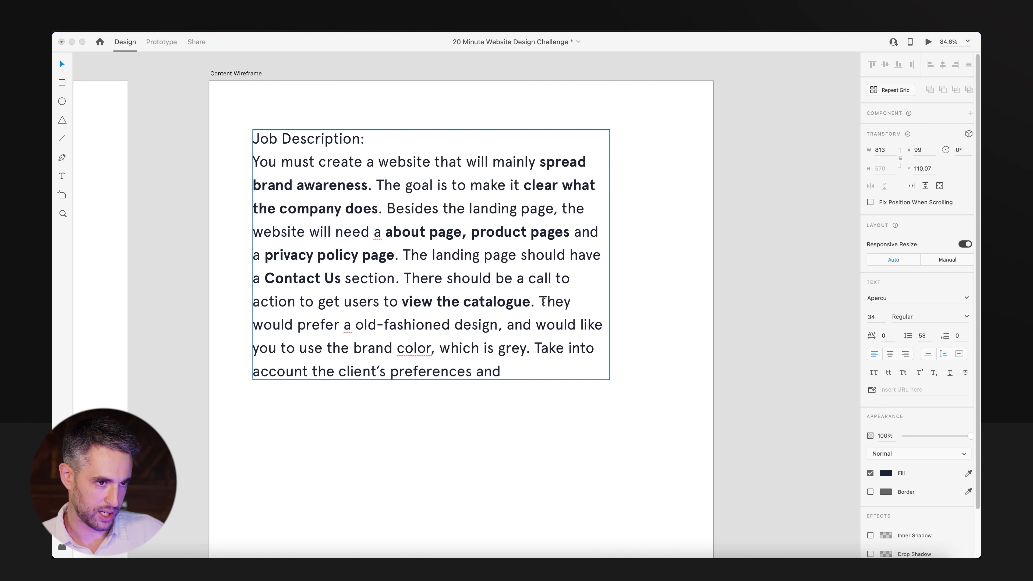
# Make "old-fashioned design" and "grey" bold in the job description, and leave the text selection.
pyautogui.moveTo(356, 325); pyautogui.dragTo(500, 326)
pyautogui.press('super+b')
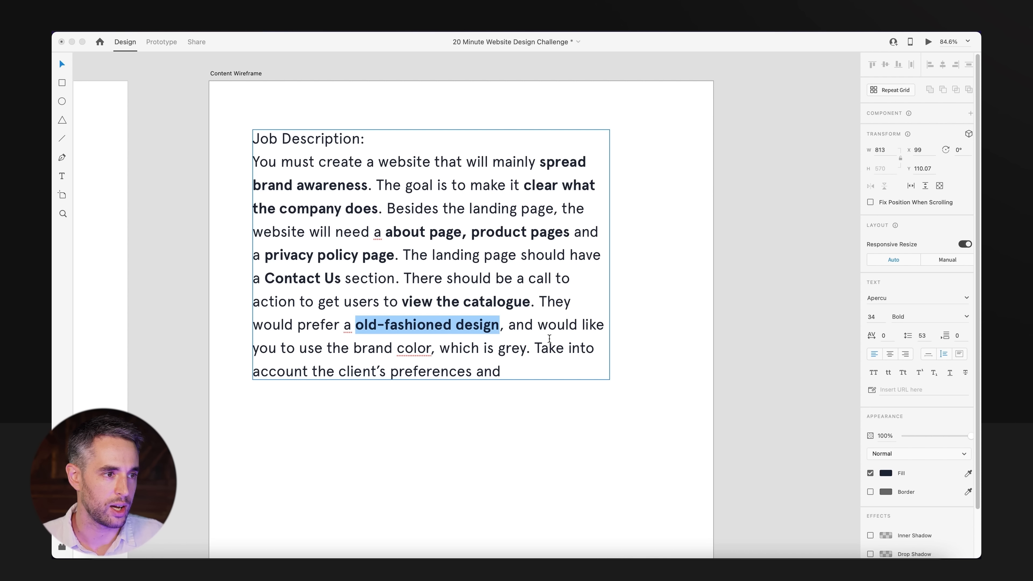
pyautogui.doubleClick(505, 350)
pyautogui.press('super+b')
pyautogui.click(593, 430)
# Review the brand and website asset artboards against the job description on the Content Wireframe artboard.
pyautogui.click(509, 416)
pyautogui.scroll(-2, 484, 368)
pyautogui.keyDown('alt'); pyautogui.keyDown('super'); pyautogui.click(484, 368); pyautogui.keyUp('super'); pyautogui.keyUp('alt')
pyautogui.keyDown('alt'); pyautogui.keyDown('super'); pyautogui.click(484, 369); pyautogui.keyUp('super'); pyautogui.keyUp('alt')
pyautogui.moveTo(367, 408); pyautogui.dragTo(537, 407)
pyautogui.moveTo(290, 422); pyautogui.dragTo(601, 338)
pyautogui.moveTo(300, 437); pyautogui.dragTo(322, 418)
pyautogui.moveTo(201, 429); pyautogui.dragTo(407, 466)
pyautogui.keyDown('alt'); pyautogui.keyDown('super'); pyautogui.click(273, 333); pyautogui.keyUp('super'); pyautogui.keyUp('alt')
pyautogui.keyDown('alt'); pyautogui.keyDown('super'); pyautogui.click(274, 333); pyautogui.keyUp('super'); pyautogui.keyUp('alt')
pyautogui.keyDown('alt'); pyautogui.keyDown('super'); pyautogui.click(275, 333); pyautogui.keyUp('super'); pyautogui.keyUp('alt')
pyautogui.moveTo(395, 317); pyautogui.dragTo(61, 344)
pyautogui.keyDown('alt'); pyautogui.keyDown('super'); pyautogui.click(514, 303); pyautogui.keyUp('super'); pyautogui.keyUp('alt')
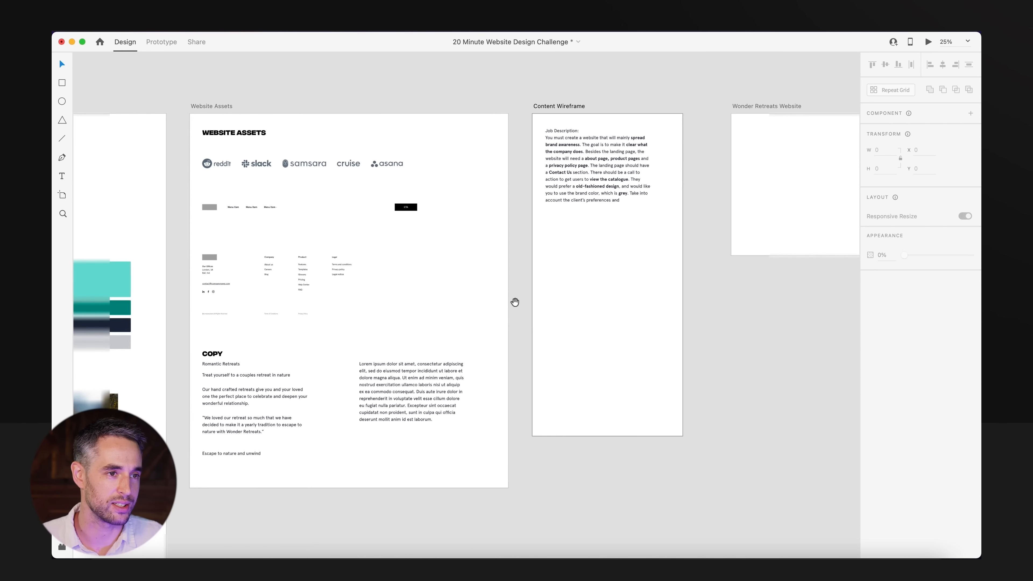
pyautogui.moveTo(605, 256); pyautogui.dragTo(569, 281)
pyautogui.moveTo(496, 151); pyautogui.dragTo(690, 325)
pyautogui.moveTo(511, 359); pyautogui.dragTo(586, 414)
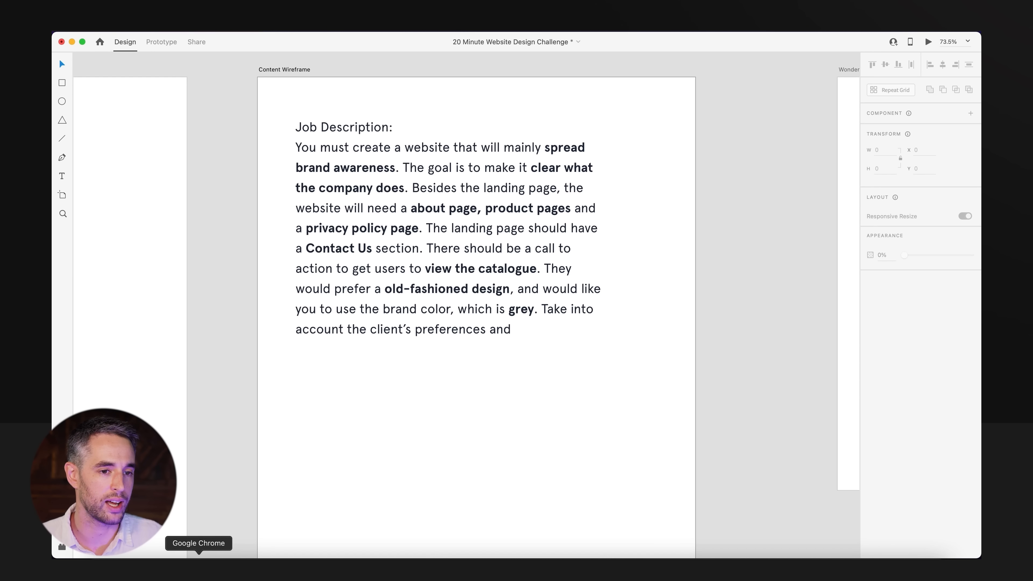
# Switch to Google Chrome to start the 20-minute challenge countdown, and return to the Adobe XD document.
pyautogui.click(198, 557)
pyautogui.click(524, 266)
pyautogui.click(395, 558)
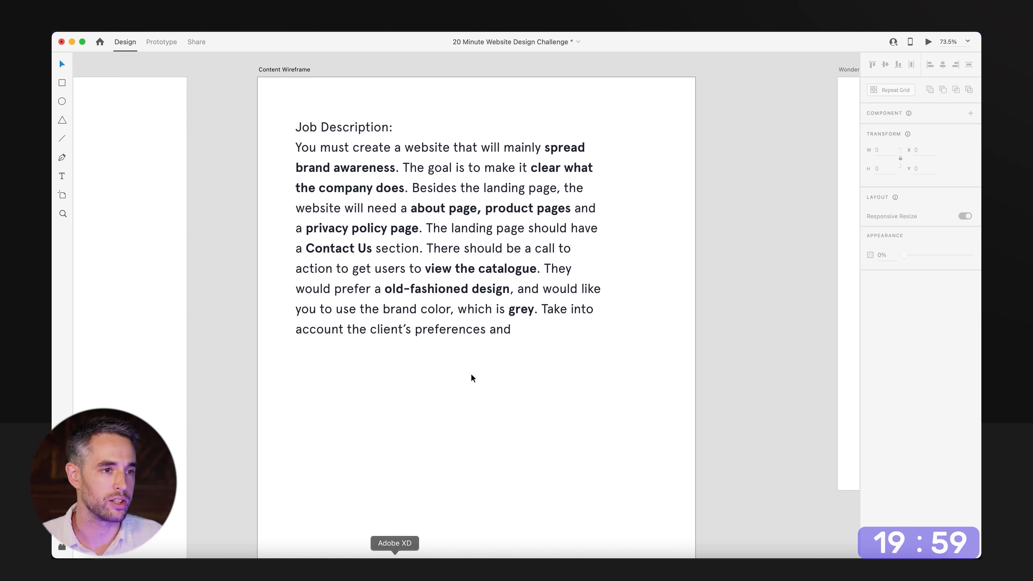
# Duplicate the job description text block below the original and replace the copy's text with "Brand Awareness".
pyautogui.moveTo(475, 382); pyautogui.dragTo(474, 317)
pyautogui.scroll(-5, 474, 317)
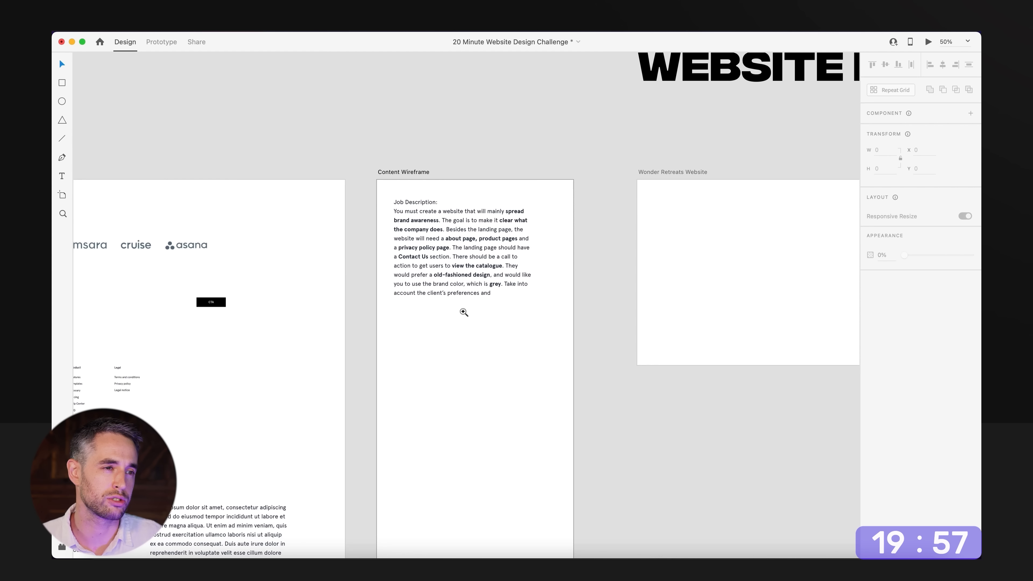
pyautogui.keyDown('super'); pyautogui.click(461, 312); pyautogui.keyUp('super')
pyautogui.moveTo(466, 209); pyautogui.dragTo(453, 401)
pyautogui.doubleClick(453, 400)
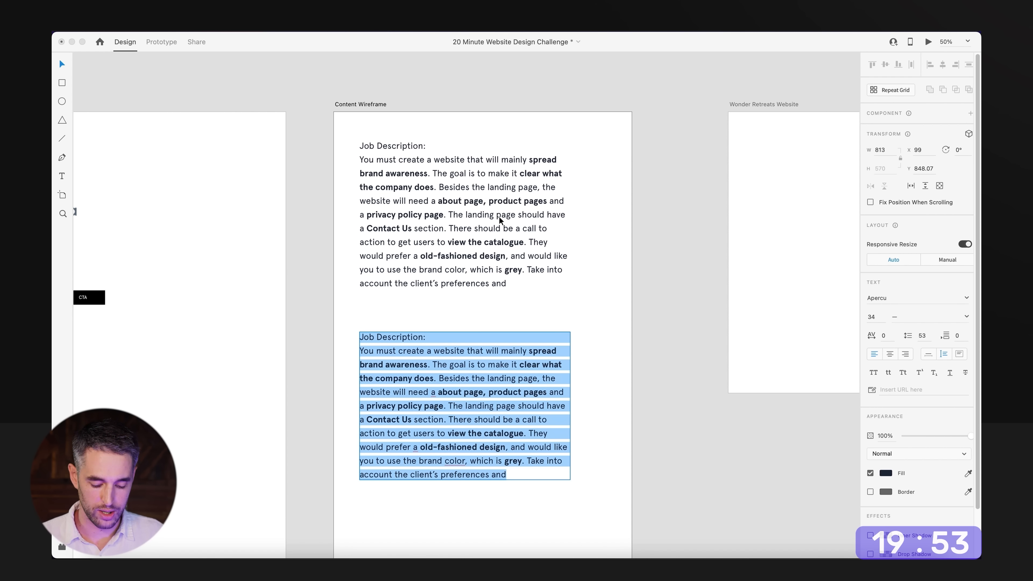
pyautogui.write('Brand ')
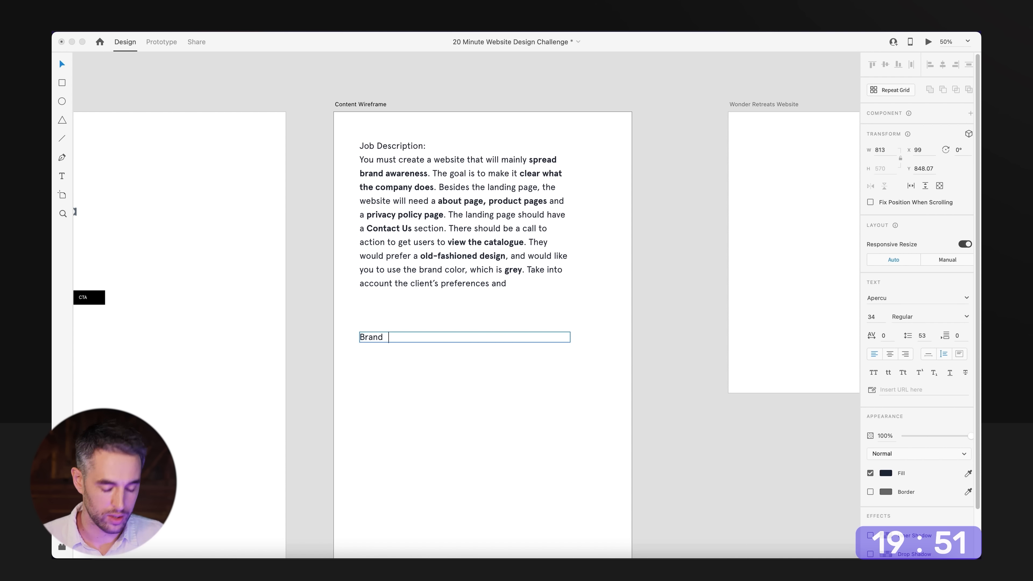
pyautogui.write('Awarness')
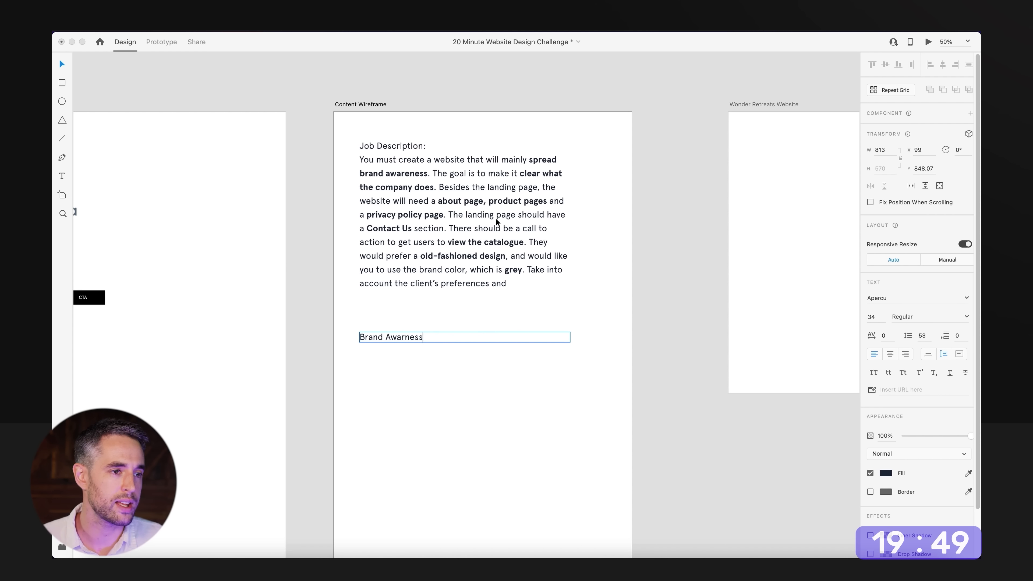
pyautogui.click(401, 350)
pyautogui.press('Escape')
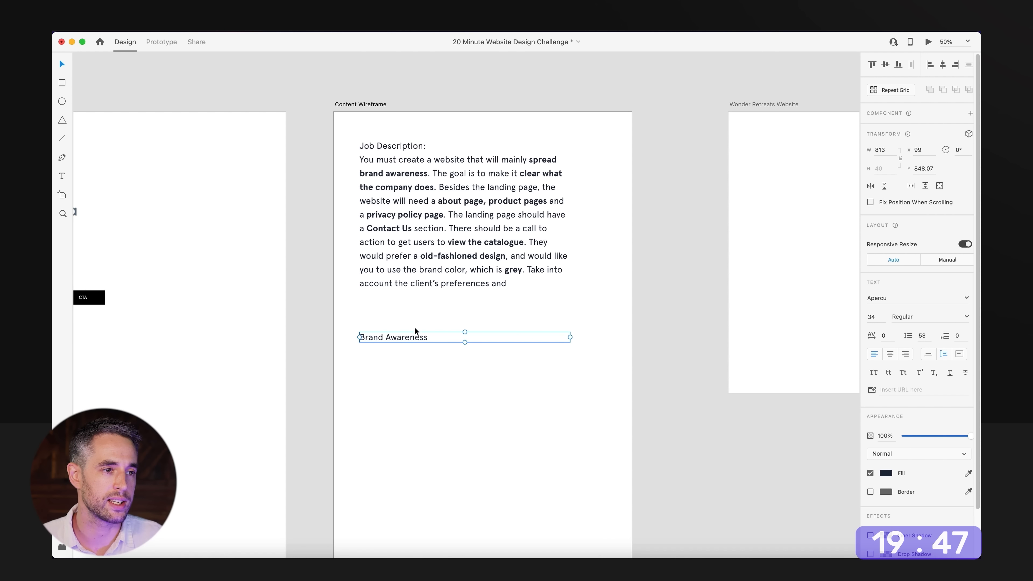
# Duplicate the "Brand Awareness" line directly below itself and change the copy's text to "About Us".
pyautogui.moveTo(416, 336); pyautogui.dragTo(417, 361)
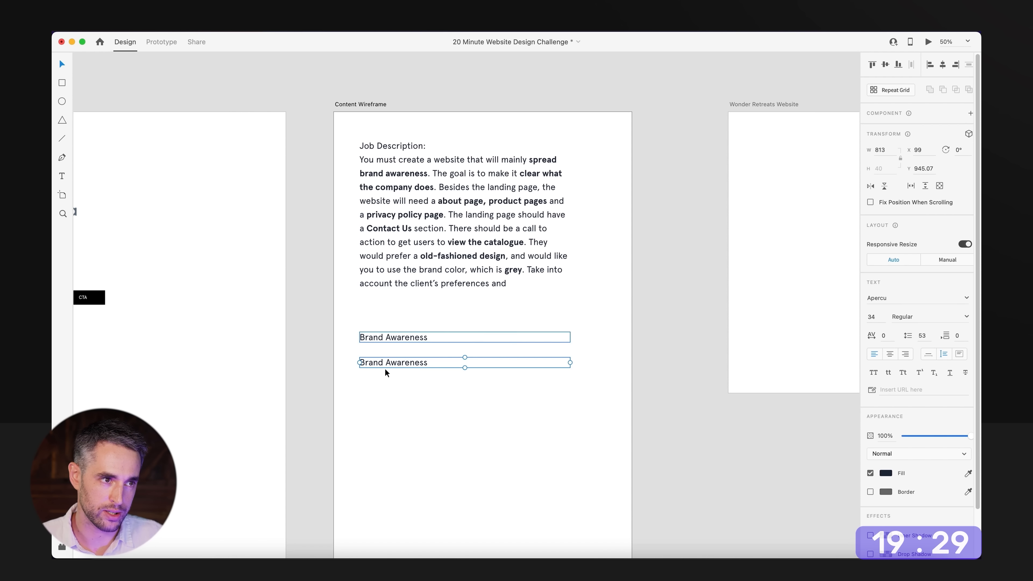
pyautogui.doubleClick(400, 358)
pyautogui.write('About')
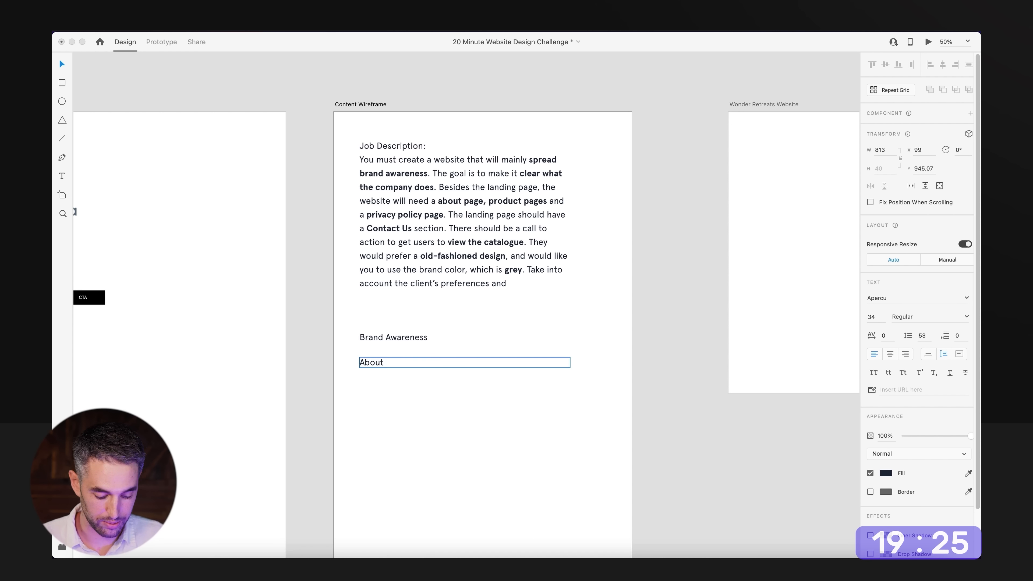
pyautogui.write(' Us')
pyautogui.press('Escape')
# Duplicate the "About Us" line directly below itself and change the copy's text to "Product page".
pyautogui.moveTo(399, 369); pyautogui.dragTo(395, 388)
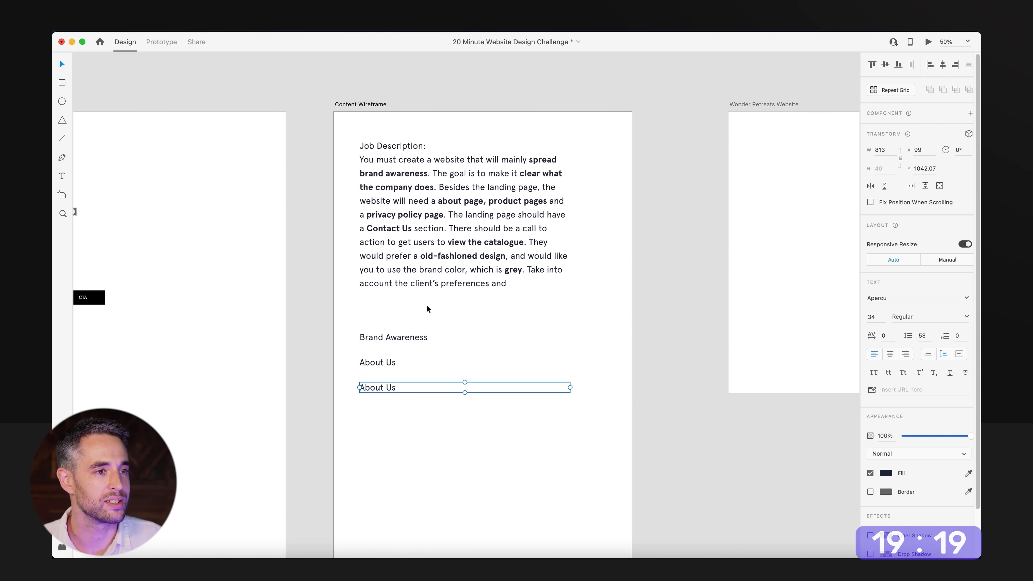
pyautogui.doubleClick(383, 386)
pyautogui.write('Product page')
pyautogui.press('Escape')
# Duplicate the "Product page" line directly below itself and change the copy's text to "Contact us".
pyautogui.moveTo(413, 388); pyautogui.dragTo(412, 414)
pyautogui.doubleClick(412, 414)
pyautogui.write('Contact us')
pyautogui.press('Escape')
# Duplicate the "Contact us" line below itself and change the copy's text to "Privacy policy".
pyautogui.moveTo(440, 412); pyautogui.dragTo(439, 438)
pyautogui.press('Return')
pyautogui.write('Pricacy')
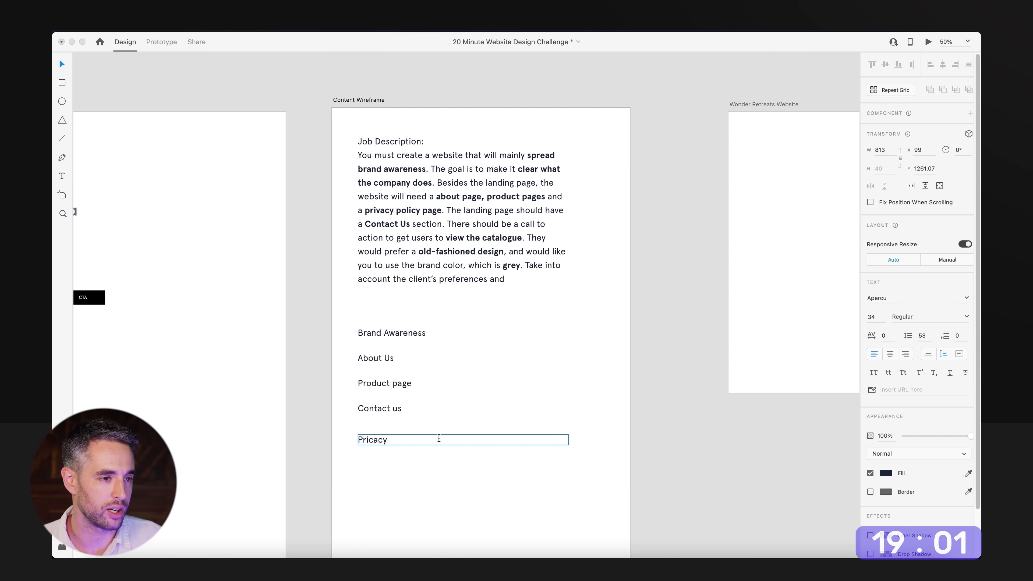
pyautogui.doubleClick(380, 444)
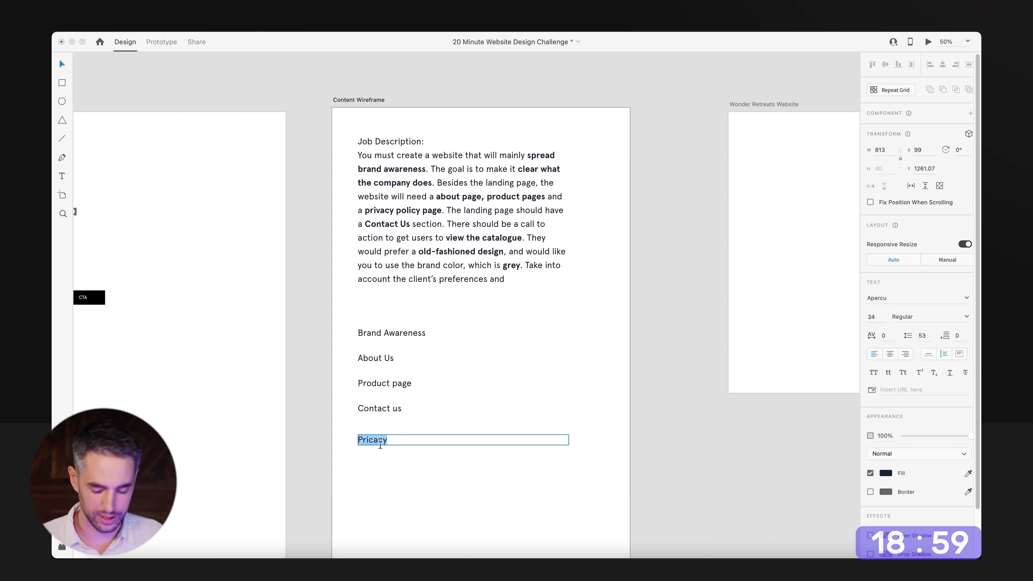
pyautogui.write('Pri')
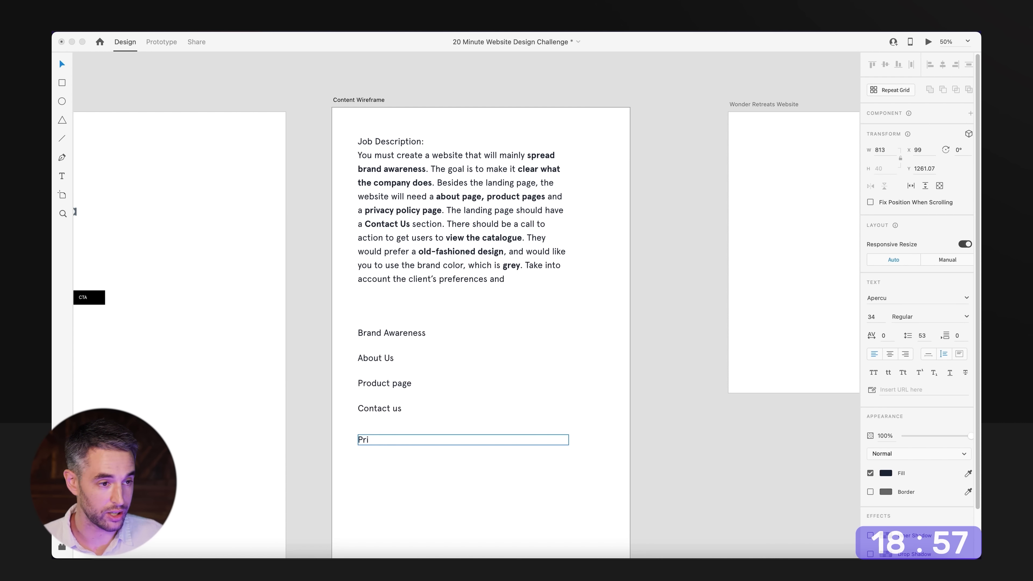
pyautogui.write('vacy policy')
pyautogui.press('Escape')
pyautogui.press('Escape')
# Duplicate "Privacy policy" further down, change the upper line to "Catalogue" spaced evenly under "Contact us", and save the document.
pyautogui.moveTo(433, 435); pyautogui.dragTo(419, 469)
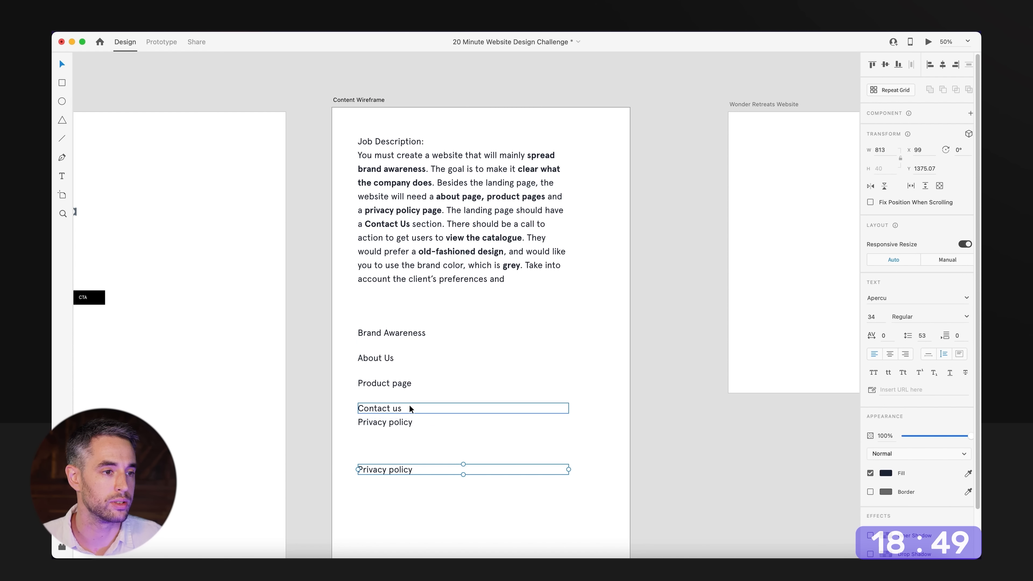
pyautogui.click(409, 426)
pyautogui.press('Return')
pyautogui.write('Cateleogue')
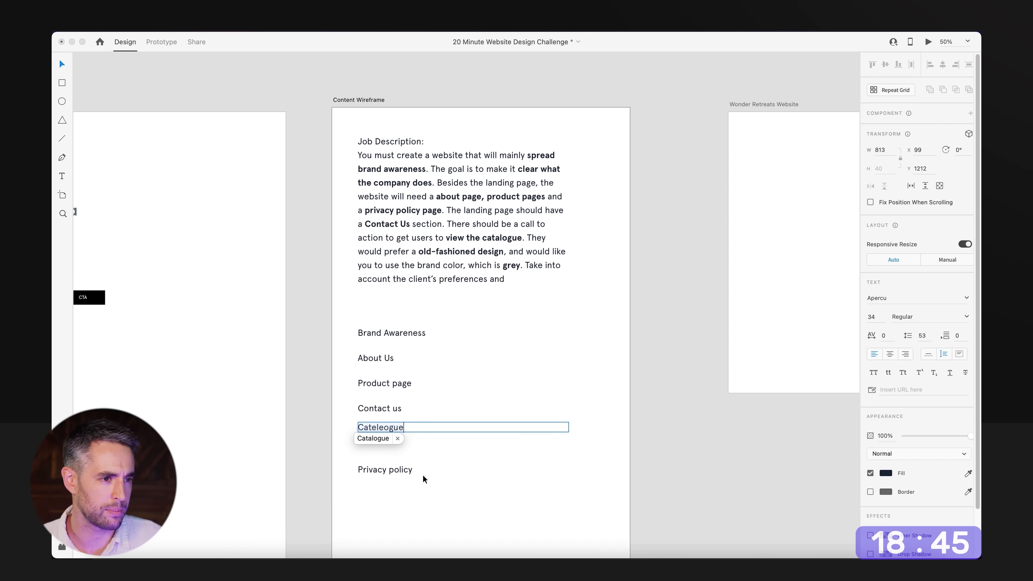
pyautogui.click(378, 438)
pyautogui.press('Escape')
pyautogui.moveTo(381, 427); pyautogui.dragTo(382, 432)
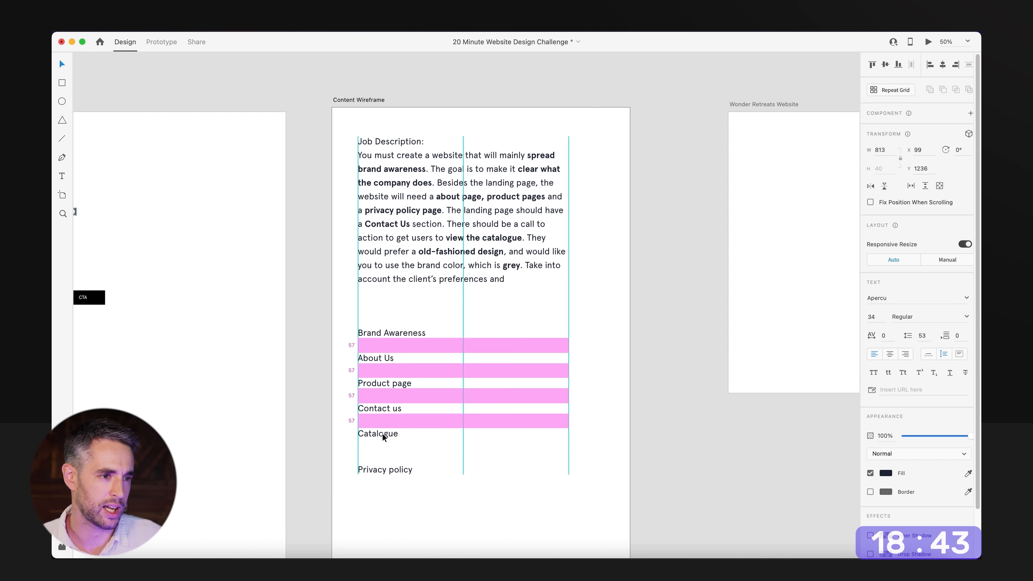
pyautogui.click(564, 302)
pyautogui.press('super+s')
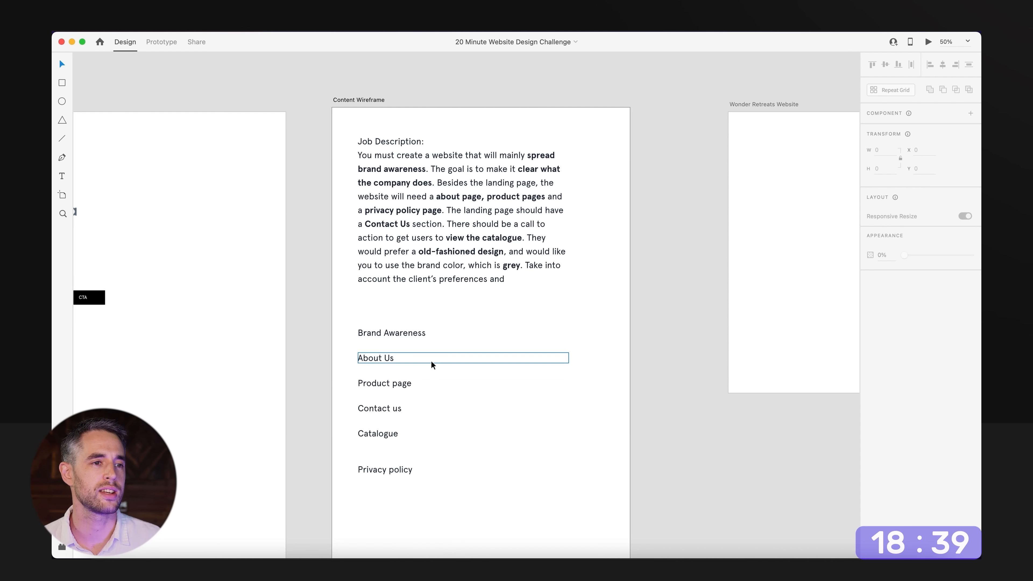
# Copy the brand keywords Authentic, Romantic, Wonder and Gentle into the gap between the Content Wireframe and Wonder Retreats Website artboards.
pyautogui.keyDown('alt'); pyautogui.keyDown('super'); pyautogui.click(587, 260); pyautogui.keyUp('super'); pyautogui.keyUp('alt')
pyautogui.moveTo(622, 285); pyautogui.dragTo(470, 295)
pyautogui.keyDown('alt'); pyautogui.keyDown('super'); pyautogui.click(470, 295); pyautogui.keyUp('super'); pyautogui.keyUp('alt')
pyautogui.keyDown('alt'); pyautogui.keyDown('super'); pyautogui.click(470, 294); pyautogui.keyUp('super'); pyautogui.keyUp('alt')
pyautogui.moveTo(274, 163); pyautogui.dragTo(456, 325)
pyautogui.moveTo(263, 198); pyautogui.dragTo(360, 294)
pyautogui.moveTo(422, 241); pyautogui.dragTo(393, 185)
pyautogui.click(433, 255)
pyautogui.keyDown('alt'); pyautogui.keyDown('super'); pyautogui.click(434, 255); pyautogui.keyUp('super'); pyautogui.keyUp('alt')
pyautogui.moveTo(638, 408); pyautogui.dragTo(452, 270)
pyautogui.moveTo(394, 161); pyautogui.dragTo(541, 291)
pyautogui.press('super+v')
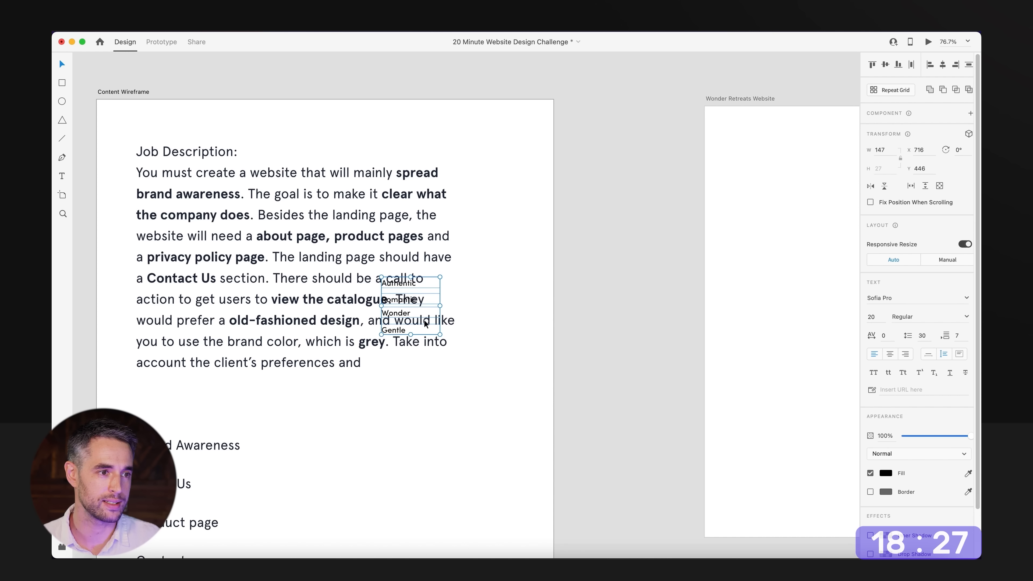
pyautogui.moveTo(417, 326); pyautogui.dragTo(638, 181)
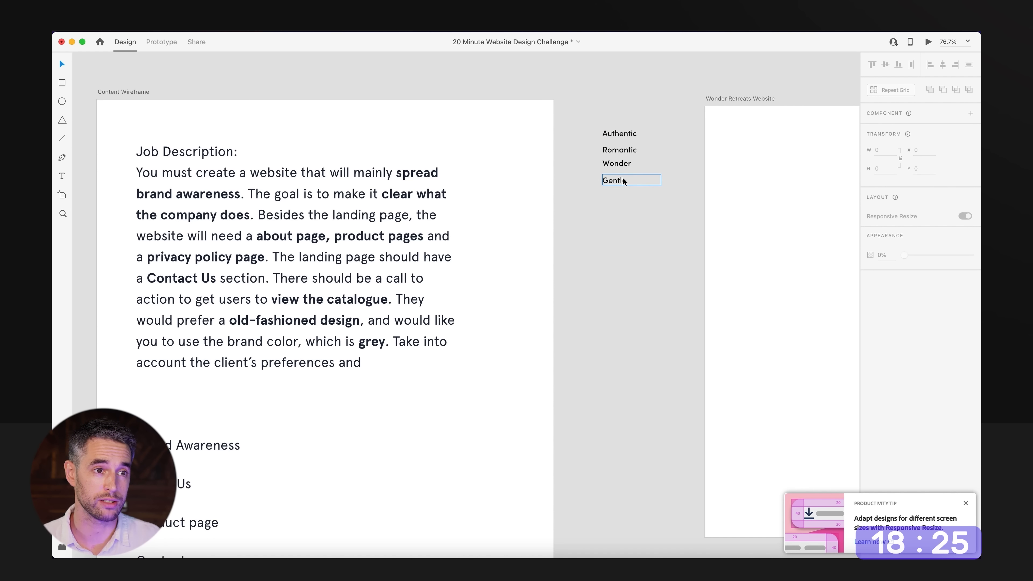
pyautogui.keyDown('alt'); pyautogui.keyDown('super'); pyautogui.click(615, 295); pyautogui.keyUp('super'); pyautogui.keyUp('alt')
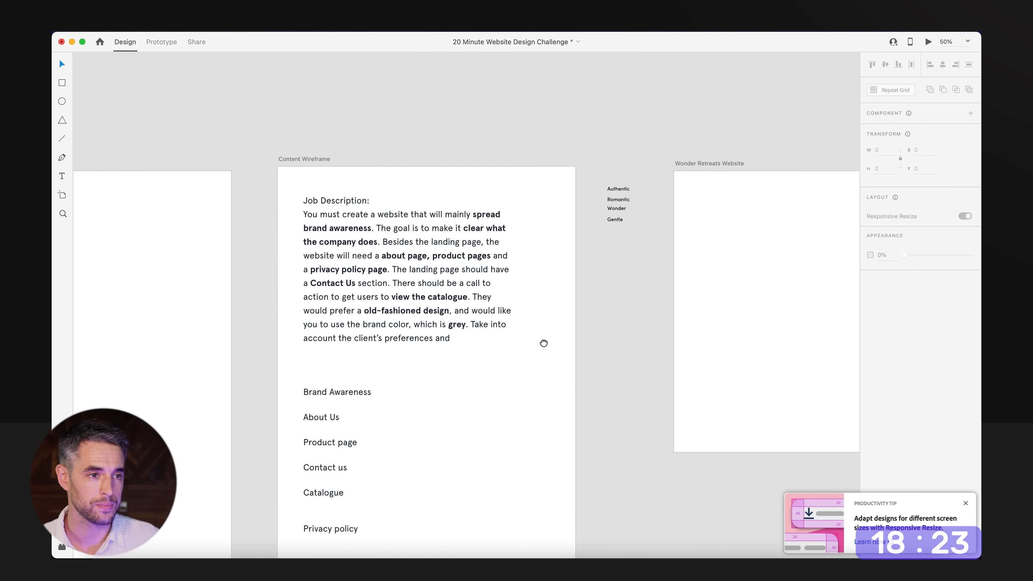
# Copy the wireframe navigation bar with logo placeholder, menu items and CTA button to the top of the Wonder Retreats Website artboard.
pyautogui.moveTo(545, 344); pyautogui.dragTo(610, 248)
pyautogui.keyDown('alt'); pyautogui.keyDown('super'); pyautogui.click(611, 248); pyautogui.keyUp('super'); pyautogui.keyUp('alt')
pyautogui.moveTo(416, 274); pyautogui.dragTo(614, 249)
pyautogui.moveTo(539, 209); pyautogui.dragTo(198, 246)
pyautogui.click(606, 286)
pyautogui.moveTo(594, 278); pyautogui.dragTo(87, 269)
pyautogui.moveTo(461, 112); pyautogui.dragTo(606, 254)
pyautogui.moveTo(534, 234); pyautogui.dragTo(595, 292)
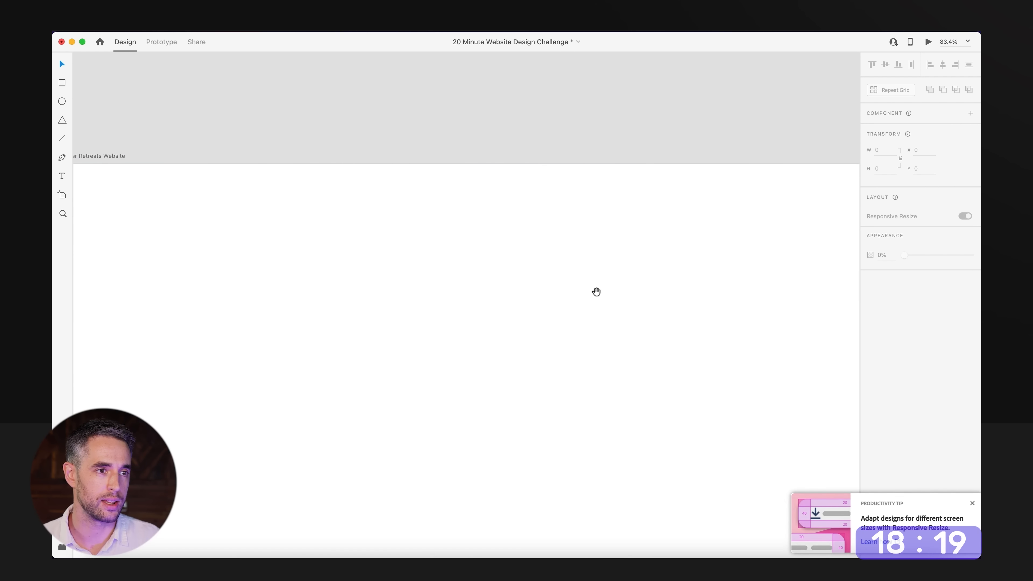
pyautogui.press('super+v')
pyautogui.keyDown('alt'); pyautogui.keyDown('super'); pyautogui.click(512, 310); pyautogui.keyUp('super'); pyautogui.keyUp('alt')
pyautogui.moveTo(420, 300); pyautogui.dragTo(445, 233)
pyautogui.moveTo(298, 344); pyautogui.dragTo(312, 169)
pyautogui.click(232, 226)
pyautogui.moveTo(226, 231); pyautogui.dragTo(280, 247)
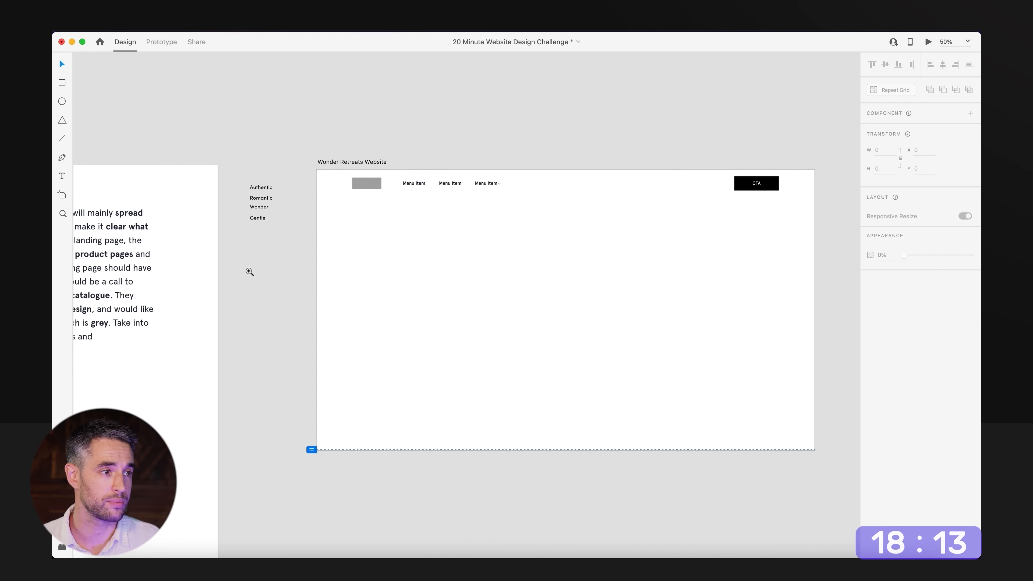
# Replace the first menu item's text in the website navigation with "About Us" copied from the content list.
pyautogui.keyDown('super'); pyautogui.click(250, 271); pyautogui.keyUp('super')
pyautogui.moveTo(131, 354); pyautogui.dragTo(529, 309)
pyautogui.moveTo(419, 422); pyautogui.dragTo(323, 397)
pyautogui.doubleClick(132, 416)
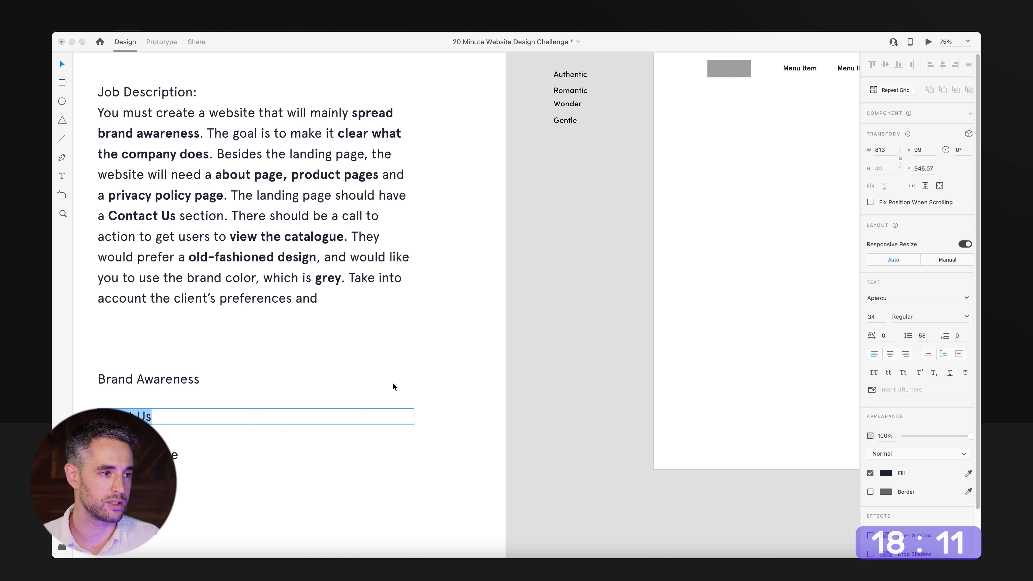
pyautogui.press('super+c')
pyautogui.hscroll(10, 366, 424)
pyautogui.scroll(5, 366, 424)
pyautogui.doubleClick(458, 261)
pyautogui.press('super+v')
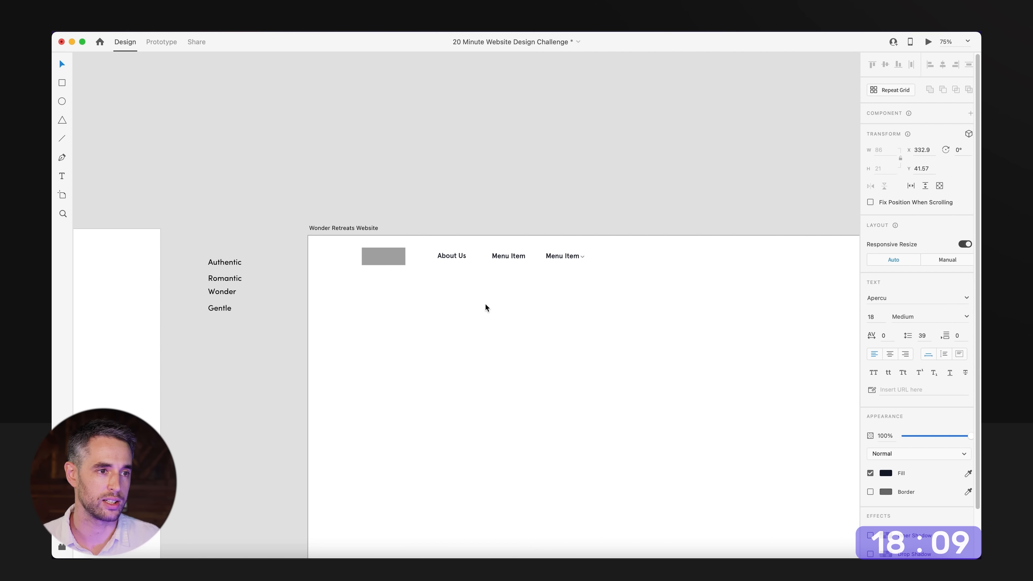
pyautogui.press('Escape')
# Replace the second menu item's text with "Contact us" copied from the content list.
pyautogui.hscroll(-8, 242, 406)
pyautogui.scroll(-5, 242, 406)
pyautogui.doubleClick(230, 423)
pyautogui.scroll(5, 533, 362)
pyautogui.hscroll(10, 533, 362)
pyautogui.click(556, 212)
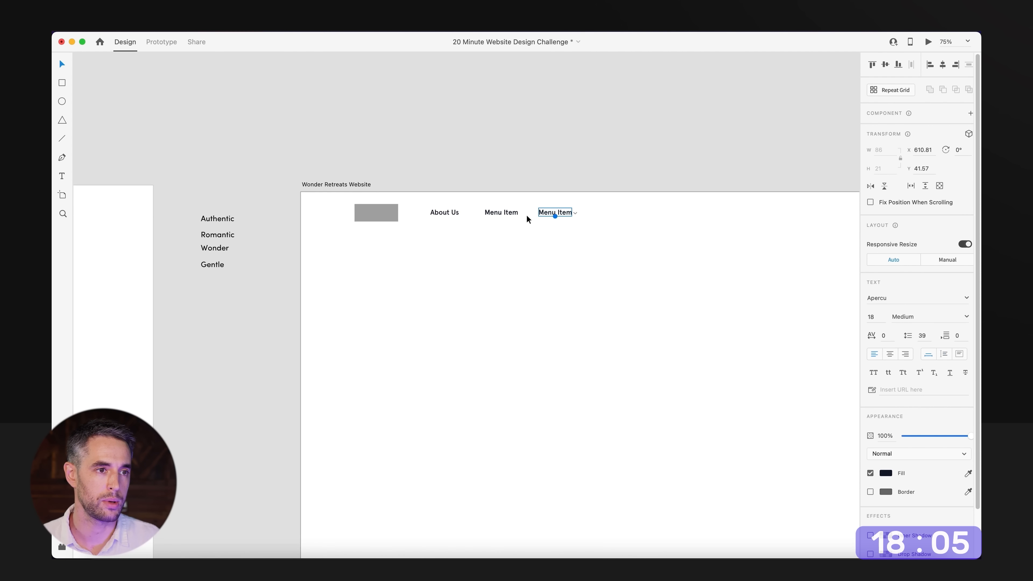
pyautogui.doubleClick(485, 212)
pyautogui.press('super+v')
# Replace the third menu item's text with "Product page" copied from the content list.
pyautogui.hscroll(-8, 514, 234)
pyautogui.scroll(-5, 422, 314)
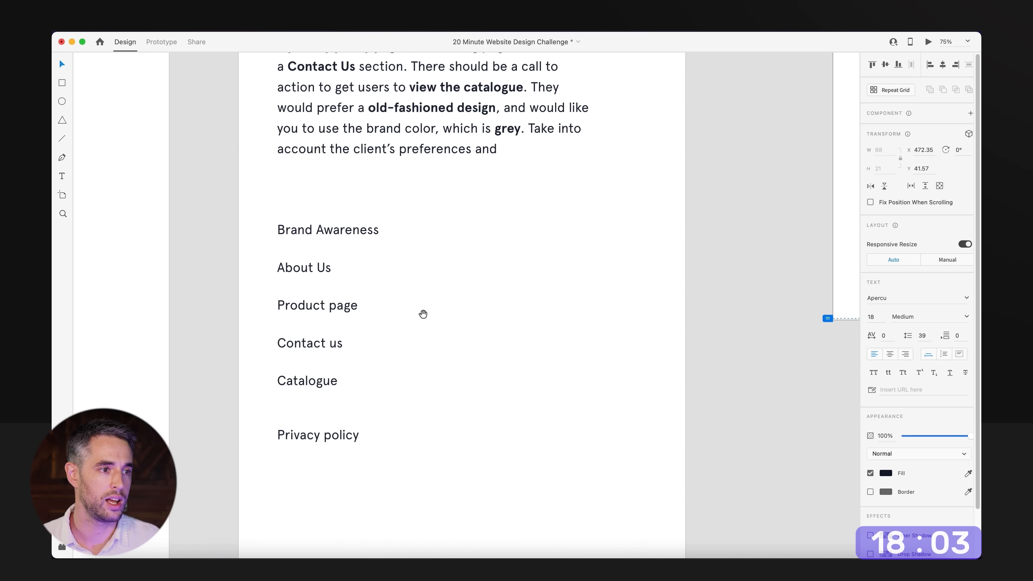
pyautogui.doubleClick(330, 299)
pyautogui.scroll(5, 536, 221)
pyautogui.hscroll(10, 536, 221)
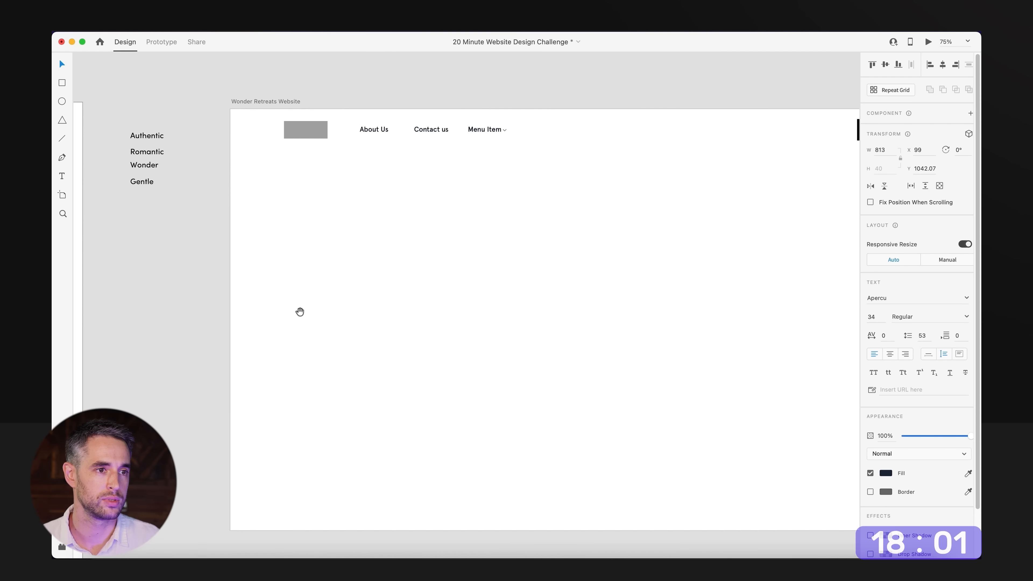
pyautogui.doubleClick(478, 130)
pyautogui.press('super+v')
pyautogui.scroll(5, 541, 215)
pyautogui.press('Escape')
# Delete the dropdown arrow beside "Product page" and distribute the three menu items evenly in the horizontal direction.
pyautogui.moveTo(559, 243); pyautogui.dragTo(512, 243)
pyautogui.moveTo(594, 230); pyautogui.dragTo(573, 286)
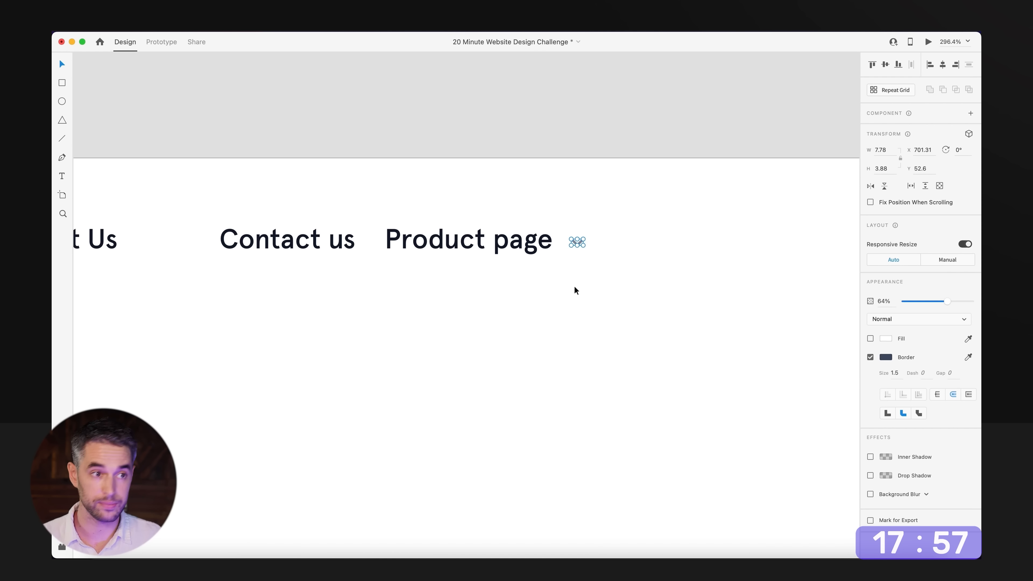
pyautogui.press('Delete')
pyautogui.keyDown('alt'); pyautogui.keyDown('super'); pyautogui.click(575, 286); pyautogui.keyUp('super'); pyautogui.keyUp('alt')
pyautogui.keyDown('alt'); pyautogui.keyDown('super'); pyautogui.click(575, 288); pyautogui.keyUp('super'); pyautogui.keyUp('alt')
pyautogui.moveTo(606, 246); pyautogui.dragTo(361, 317)
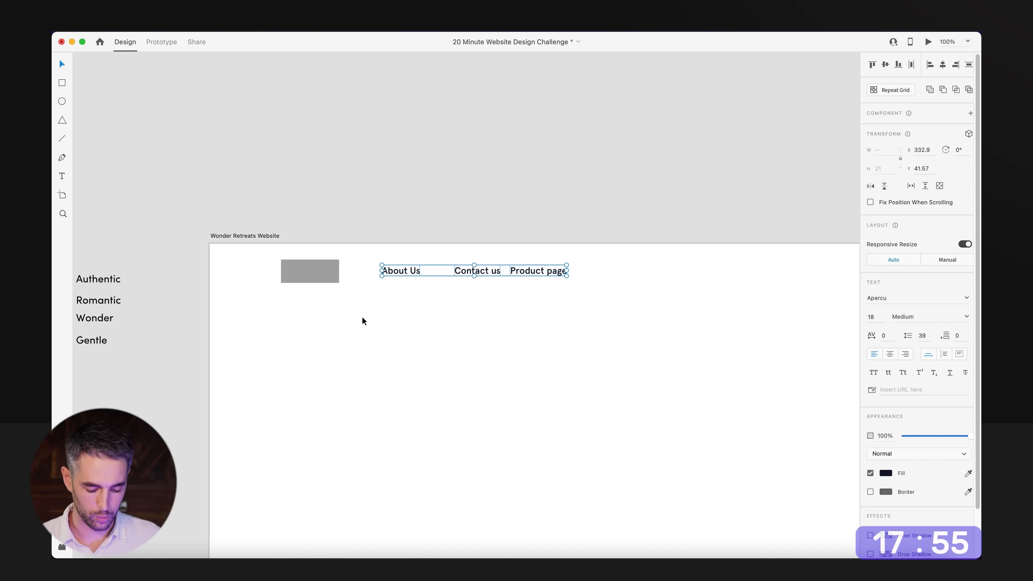
pyautogui.click(911, 67)
# Check the content list and job description on the Content Wireframe artboard for the call to action to use.
pyautogui.click(631, 396)
pyautogui.keyDown('alt'); pyautogui.keyDown('super'); pyautogui.click(632, 396); pyautogui.keyUp('super'); pyautogui.keyUp('alt')
pyautogui.moveTo(632, 396); pyautogui.dragTo(371, 175)
pyautogui.moveTo(110, 269); pyautogui.dragTo(621, 176)
pyautogui.moveTo(158, 414); pyautogui.dragTo(406, 262)
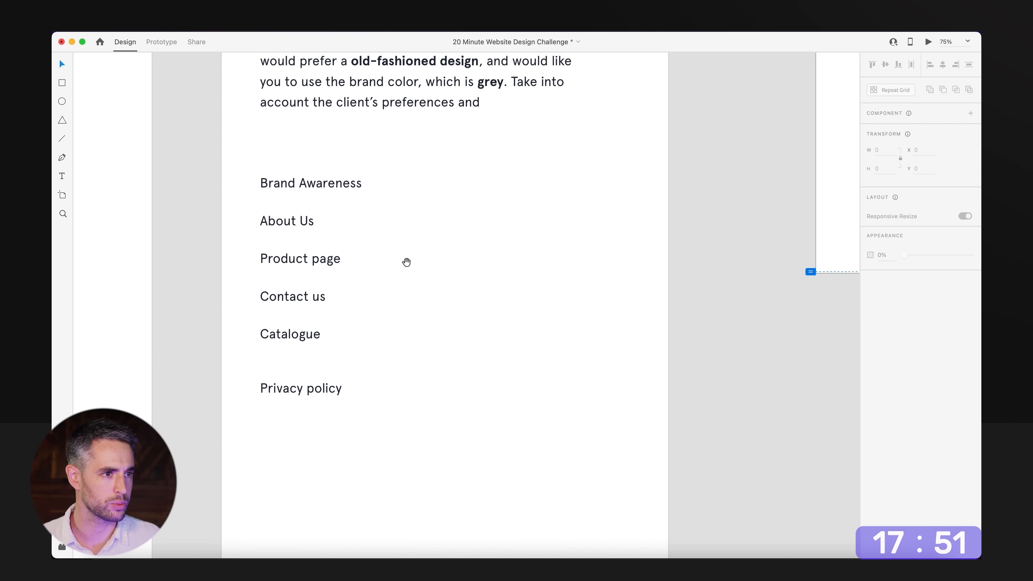
pyautogui.scroll(10, 406, 262)
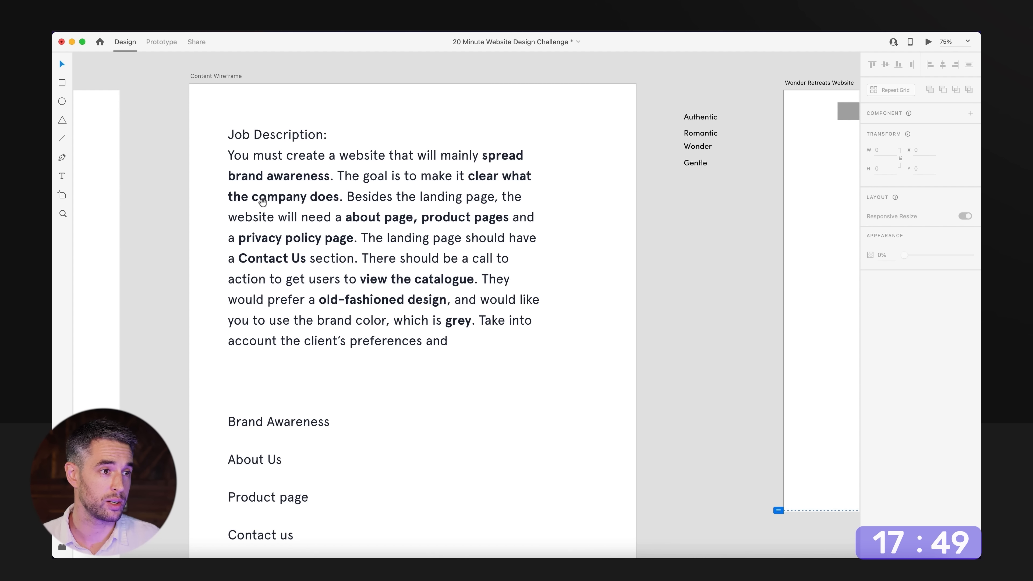
pyautogui.hscroll(3, 593, 240)
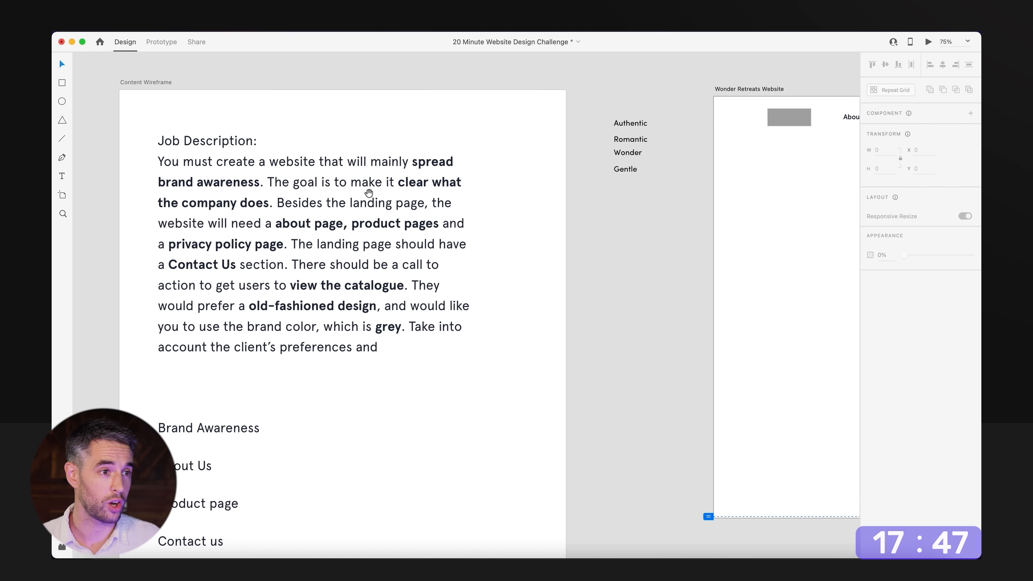
pyautogui.moveTo(370, 194); pyautogui.dragTo(355, 202)
pyautogui.keyDown('alt'); pyautogui.keyDown('super'); pyautogui.click(355, 203); pyautogui.keyUp('super'); pyautogui.keyUp('alt')
pyautogui.moveTo(623, 265); pyautogui.dragTo(182, 286)
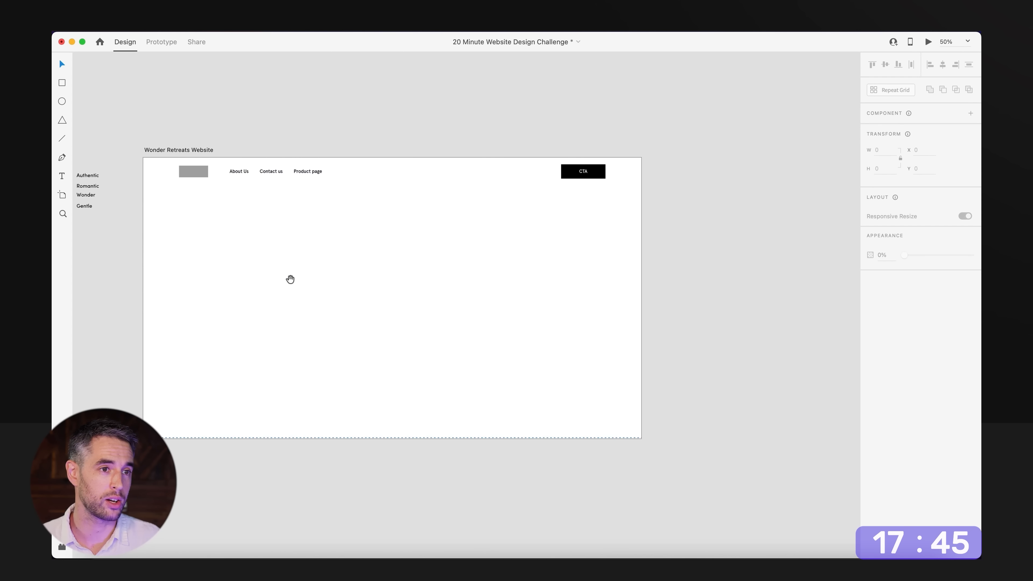
# Change the navigation CTA button's text to "How It Works".
pyautogui.moveTo(290, 279); pyautogui.dragTo(354, 300)
pyautogui.keyDown('super'); pyautogui.click(597, 195); pyautogui.keyUp('super')
pyautogui.doubleClick(672, 191)
pyautogui.press('super+a')
pyautogui.write('Wha')
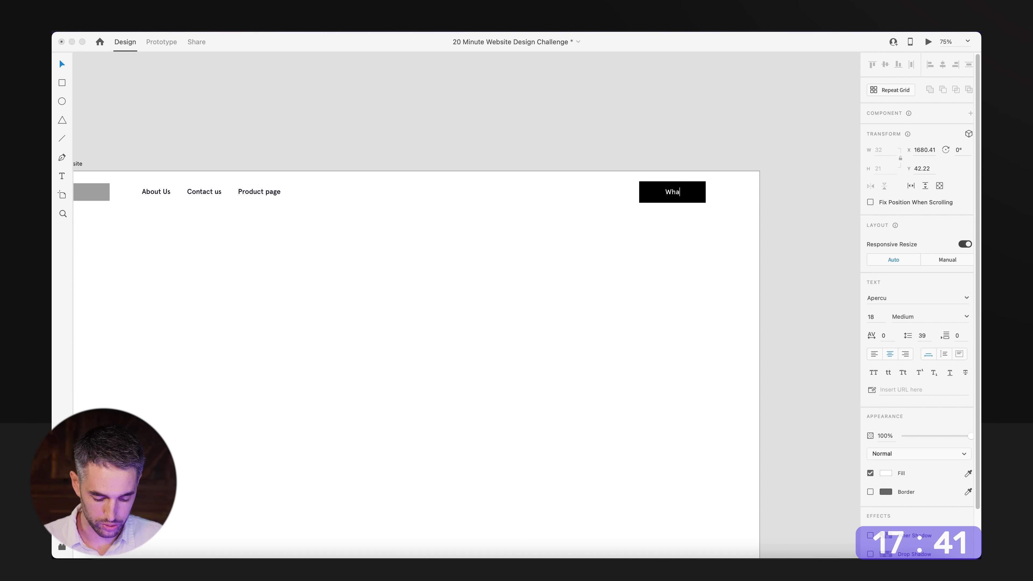
pyautogui.write('t We')
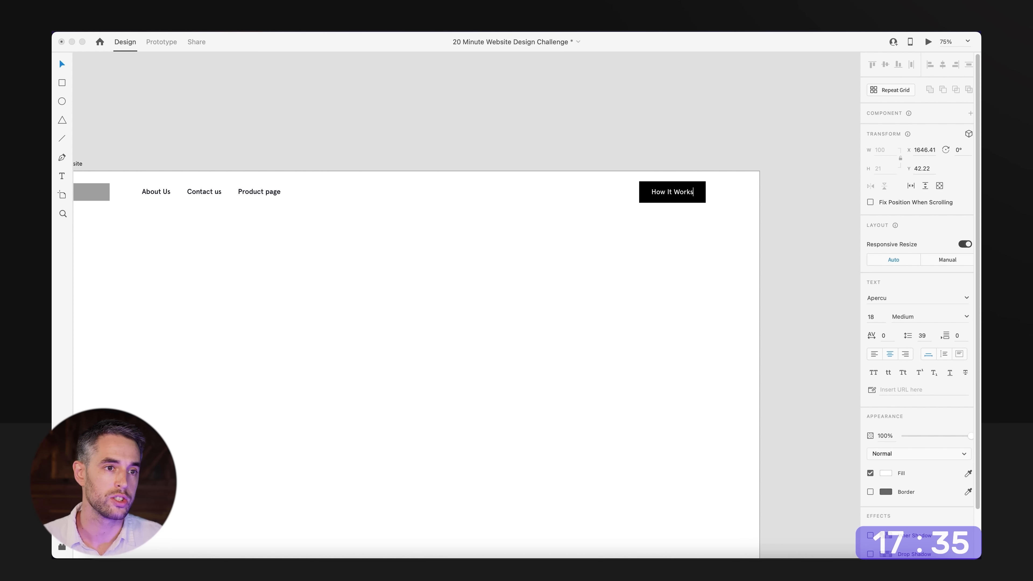
# Fill the "How It Works" button's rectangle with the saved bright red swatch.
pyautogui.click(654, 199)
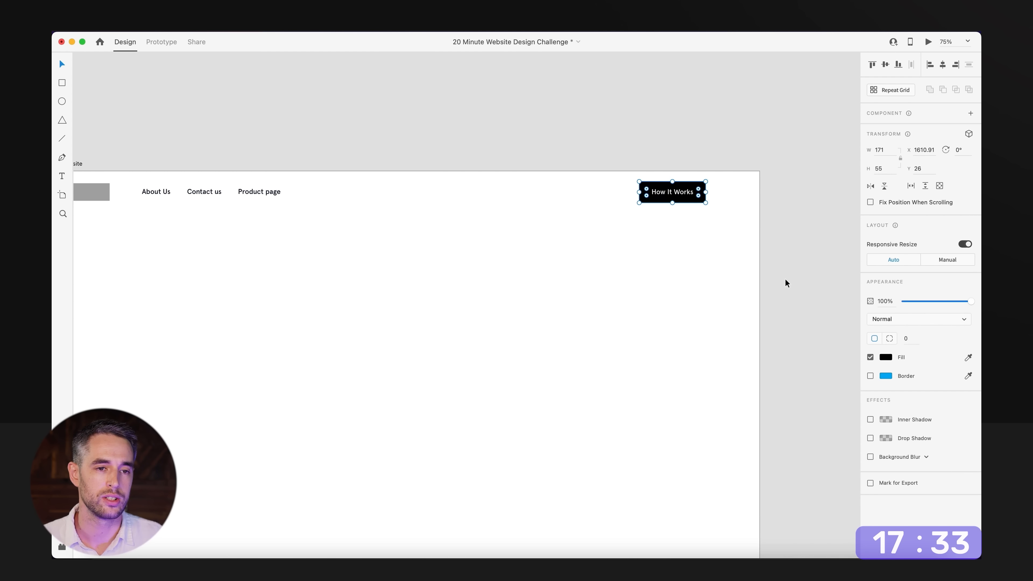
pyautogui.click(886, 357)
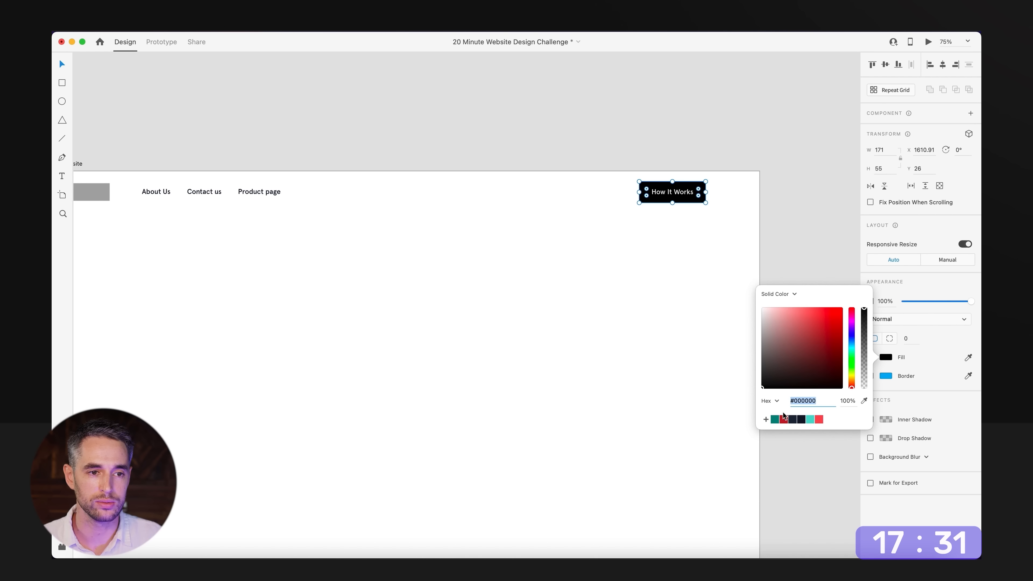
pyautogui.click(819, 420)
pyautogui.click(728, 348)
# Delete the grey logo placeholder from the website navigation bar.
pyautogui.moveTo(391, 313); pyautogui.dragTo(490, 314)
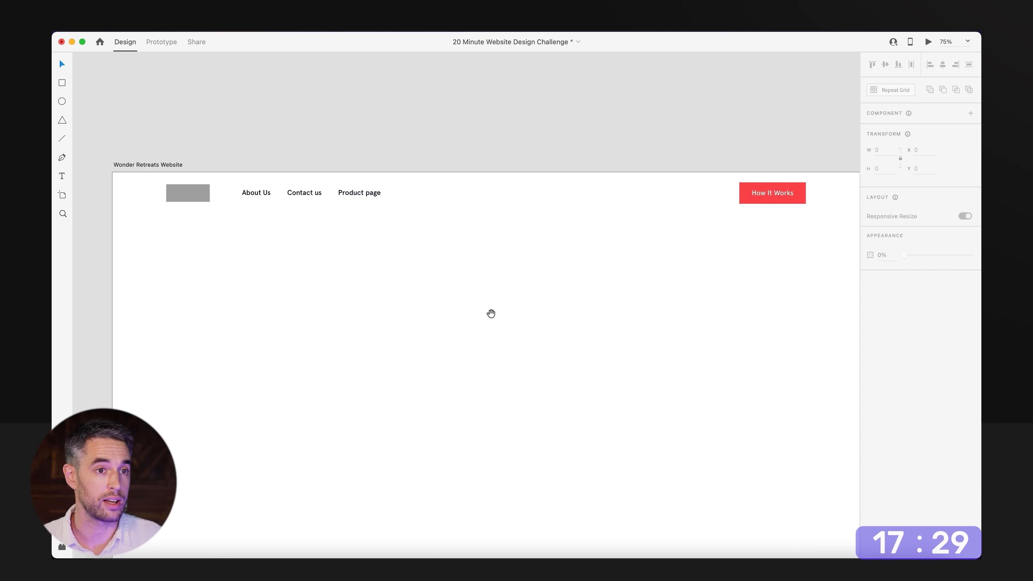
pyautogui.click(200, 195)
pyautogui.press('Delete')
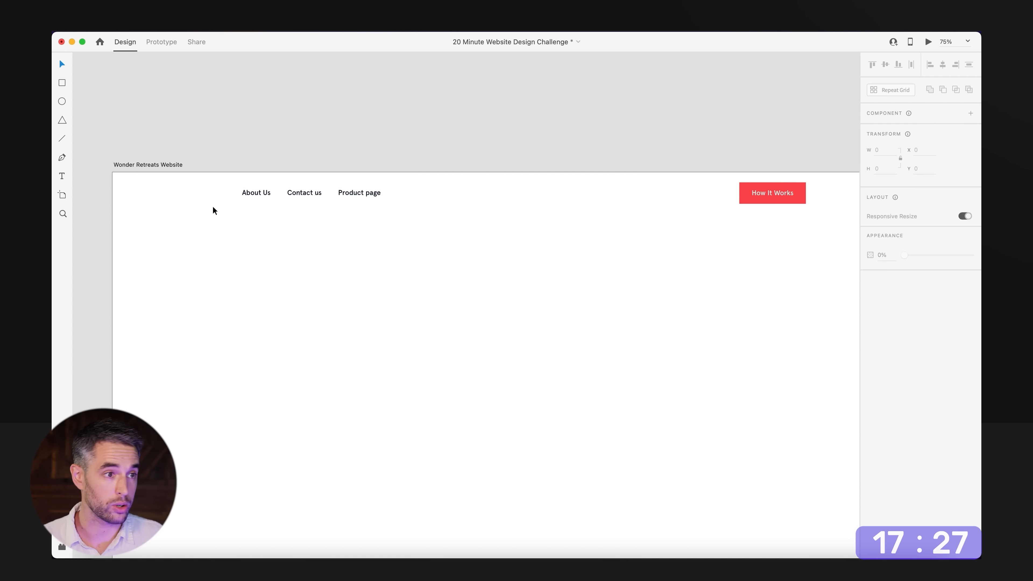
# Copy the Wonder Retreats logo from the brand assets and paste it into the website artboard.
pyautogui.scroll(-6, 213, 206)
pyautogui.moveTo(163, 280); pyautogui.dragTo(691, 266)
pyautogui.moveTo(195, 249); pyautogui.dragTo(569, 262)
pyautogui.moveTo(223, 232); pyautogui.dragTo(484, 242)
pyautogui.moveTo(163, 260); pyautogui.dragTo(557, 259)
pyautogui.click(332, 278)
pyautogui.moveTo(691, 264); pyautogui.dragTo(159, 204)
pyautogui.scroll(3, 785, 399)
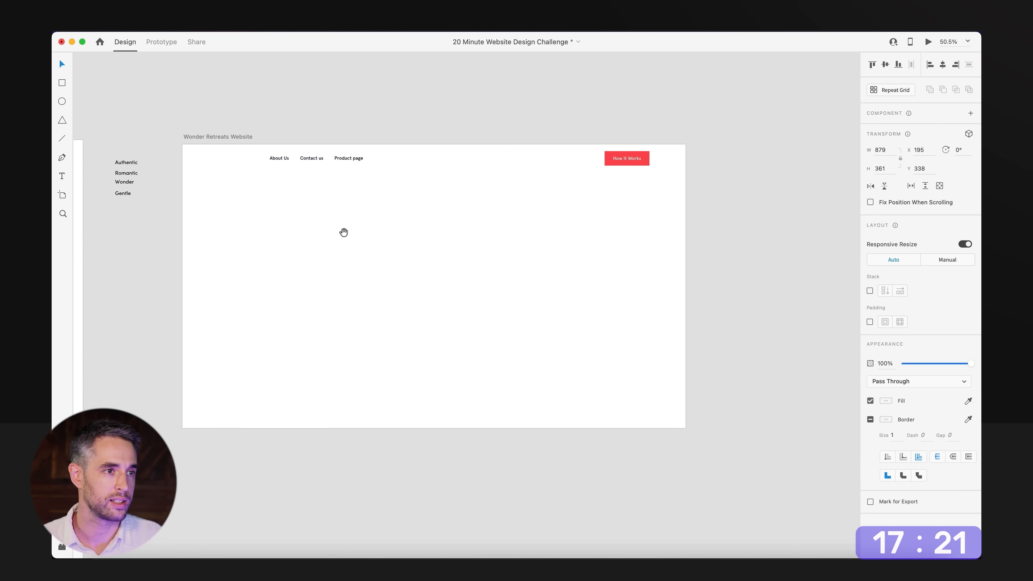
pyautogui.scroll(3, 343, 233)
pyautogui.press('super+v')
# Scale the logo down to about 152 by 62 and place it in the navigation bar before "About Us".
pyautogui.moveTo(782, 485); pyautogui.dragTo(399, 328)
pyautogui.moveTo(336, 308); pyautogui.dragTo(187, 168)
pyautogui.hscroll(5, 259, 237)
pyautogui.scroll(-2, 259, 236)
pyautogui.keyDown('alt'); pyautogui.keyDown('super'); pyautogui.click(259, 237); pyautogui.keyUp('super'); pyautogui.keyUp('alt')
pyautogui.moveTo(291, 238); pyautogui.dragTo(399, 216)
pyautogui.keyDown('super'); pyautogui.click(357, 219); pyautogui.keyUp('super')
pyautogui.press('alt')
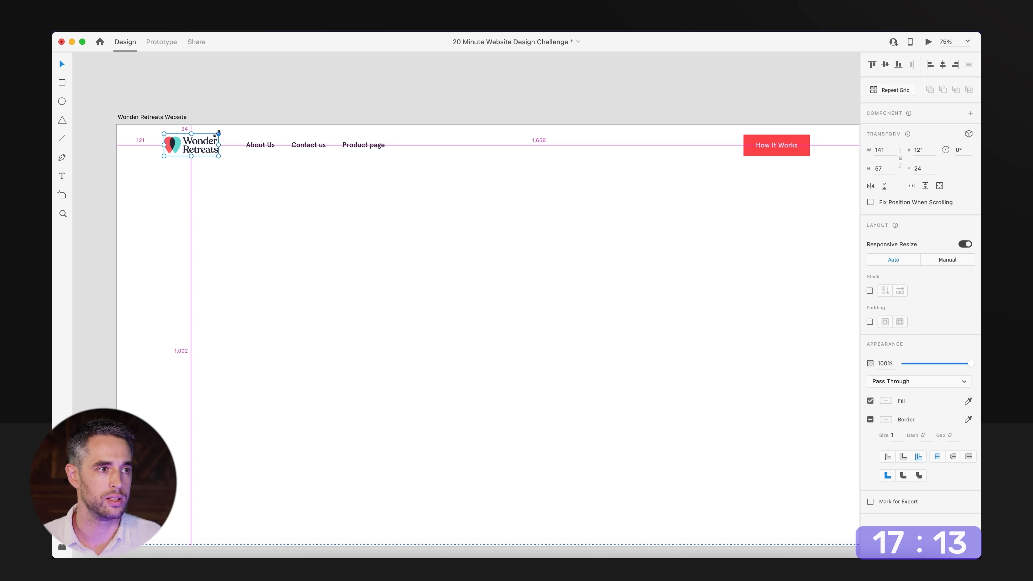
pyautogui.moveTo(219, 133); pyautogui.dragTo(222, 131)
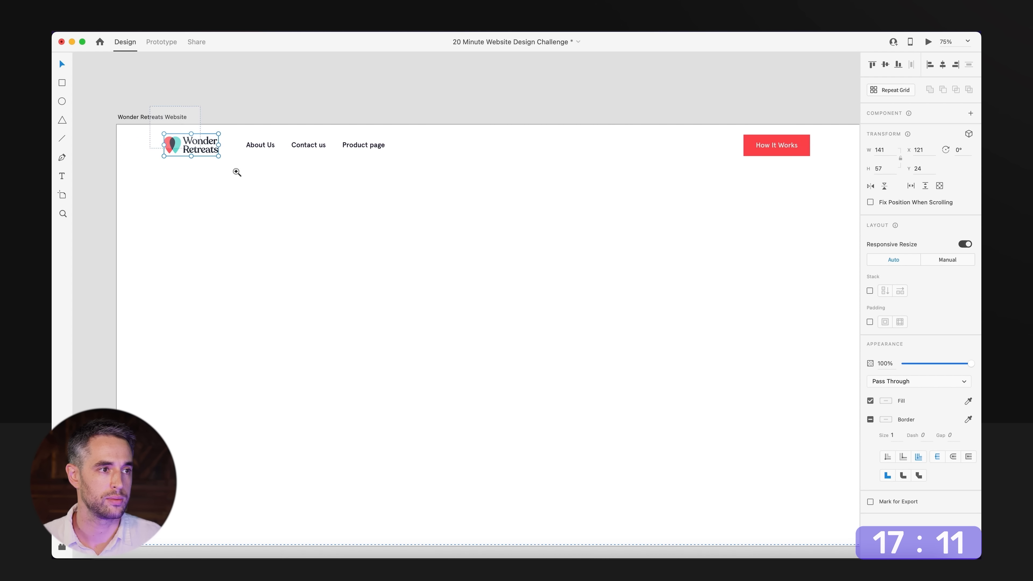
pyautogui.press('super+3')
pyautogui.moveTo(596, 259); pyautogui.dragTo(609, 253)
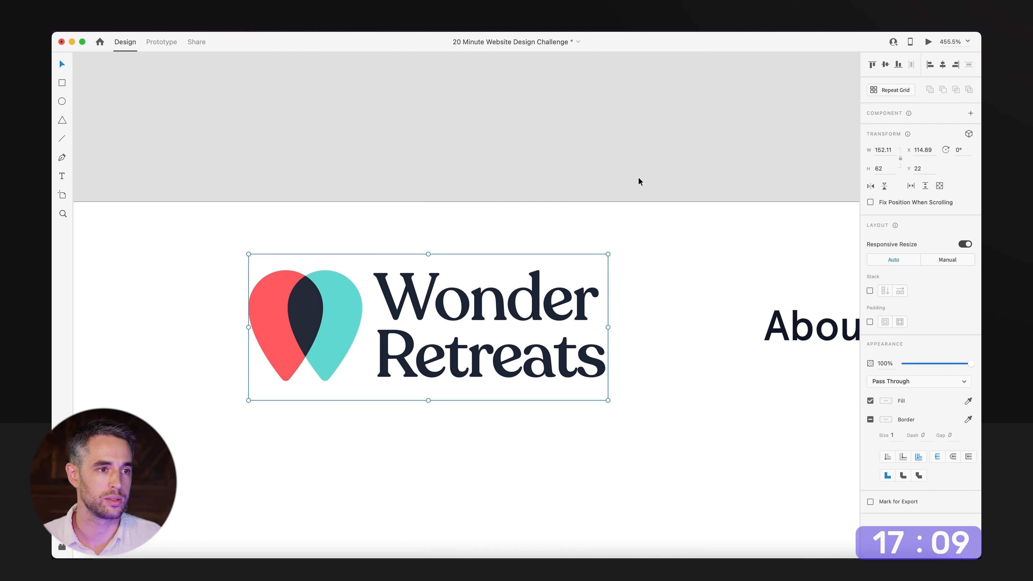
# Spread the "About Us", "Contact us" and "Product page" menu items further apart with even gaps, and save the document.
pyautogui.click(638, 171)
pyautogui.keyDown('alt'); pyautogui.keyDown('super'); pyautogui.click(640, 168); pyautogui.keyUp('super'); pyautogui.keyUp('alt')
pyautogui.keyDown('alt'); pyautogui.keyDown('super'); pyautogui.click(642, 169); pyautogui.keyUp('super'); pyautogui.keyUp('alt')
pyautogui.keyDown('alt'); pyautogui.keyDown('super'); pyautogui.click(644, 173); pyautogui.keyUp('super'); pyautogui.keyUp('alt')
pyautogui.keyDown('alt'); pyautogui.keyDown('super'); pyautogui.click(645, 176); pyautogui.keyUp('super'); pyautogui.keyUp('alt')
pyautogui.keyDown('alt'); pyautogui.keyDown('super'); pyautogui.click(646, 176); pyautogui.keyUp('super'); pyautogui.keyUp('alt')
pyautogui.moveTo(667, 272); pyautogui.dragTo(299, 281)
pyautogui.moveTo(516, 212); pyautogui.dragTo(252, 185)
pyautogui.moveTo(382, 172); pyautogui.dragTo(402, 172)
pyautogui.click(427, 305)
pyautogui.moveTo(427, 308); pyautogui.dragTo(418, 277)
pyautogui.press('super+s')
pyautogui.scroll(-5, 420, 284)
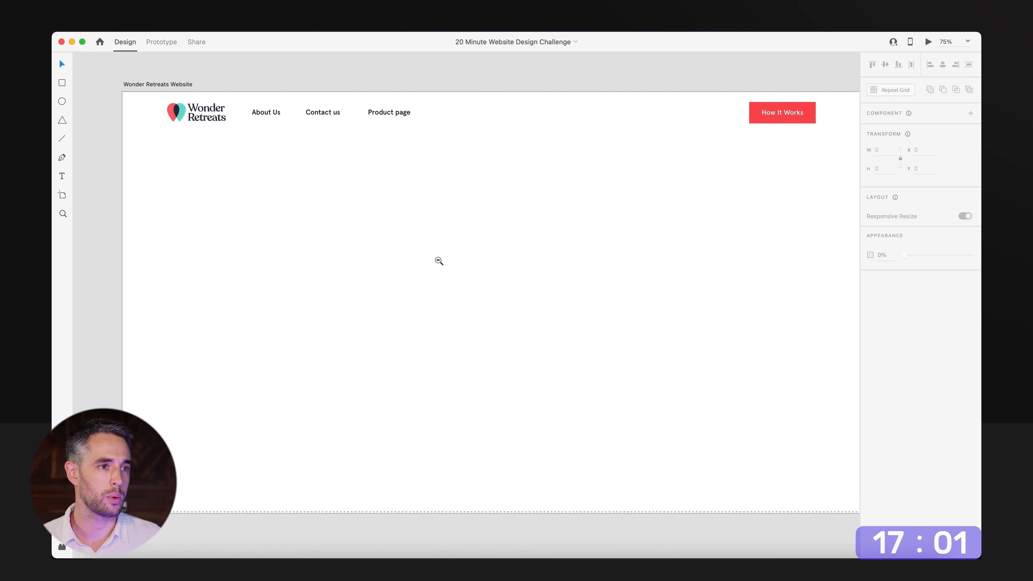
# Copy the "Treat yourself to a couples retreat in nature" line from the copy section and paste it into the website artboard.
pyautogui.hscroll(-10, 306, 313)
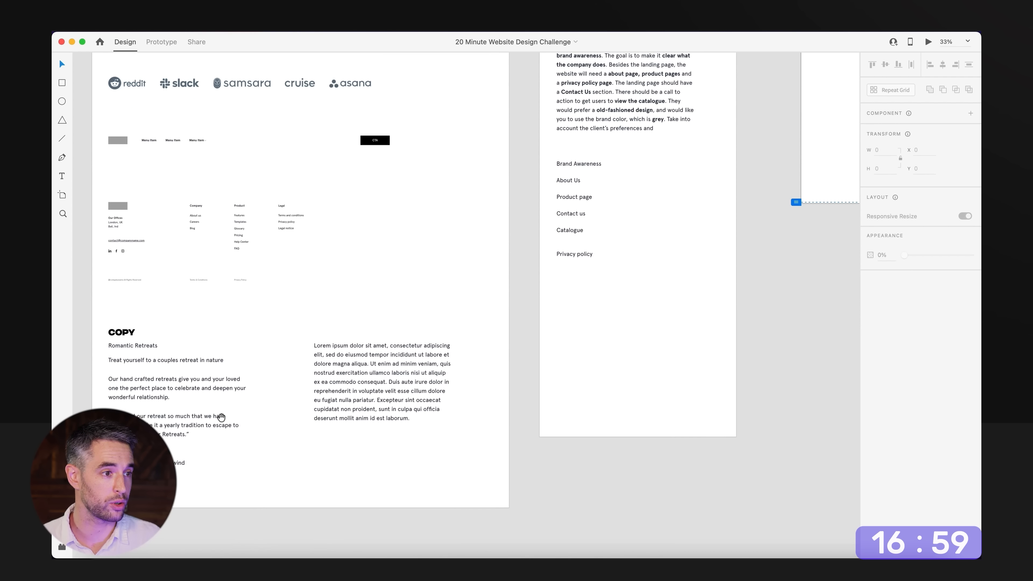
pyautogui.click(177, 368)
pyautogui.hscroll(10, 307, 400)
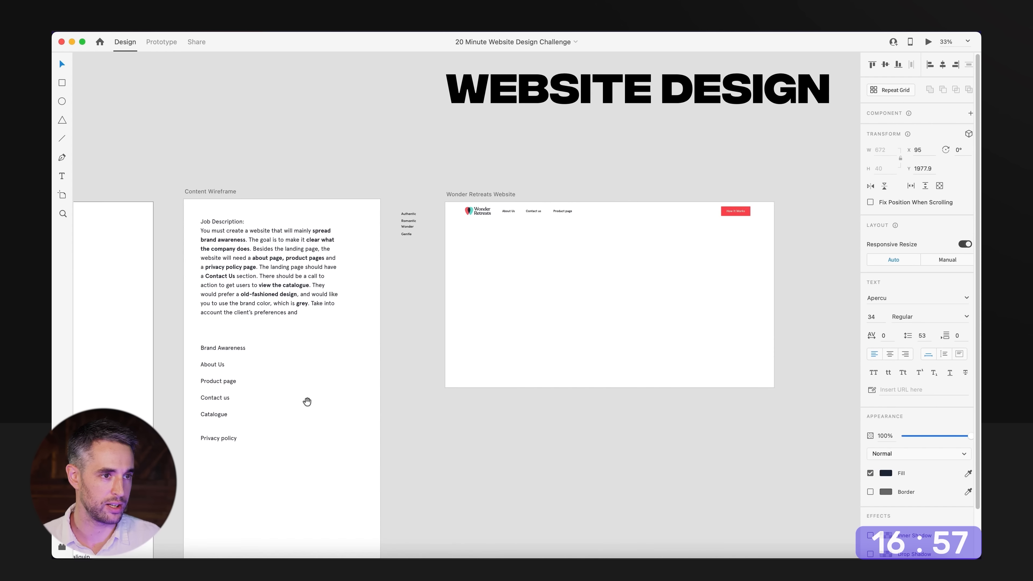
pyautogui.scroll(4, 385, 416)
pyautogui.click(485, 275)
pyautogui.write('Treat yourself to a couples retreat in nature')
pyautogui.moveTo(456, 328); pyautogui.dragTo(520, 369)
# Set the pasted headline's font to Recoleta with the Medium weight.
pyautogui.click(491, 304)
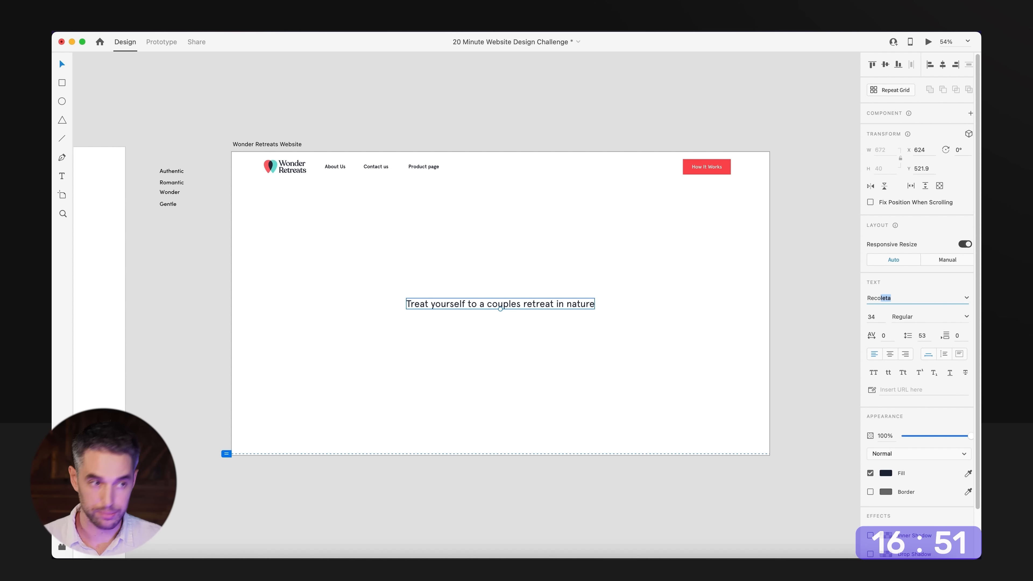
pyautogui.press('Return')
pyautogui.click(967, 317)
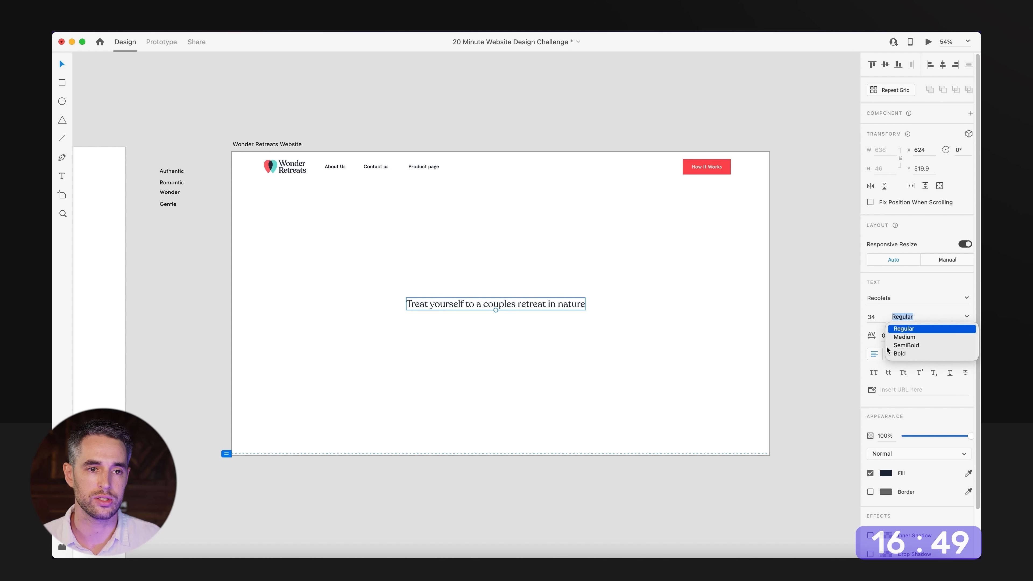
pyautogui.click(904, 337)
# Enlarge the headline to about size 79 and wrap it onto two centre-aligned lines in a text area about 918 wide.
pyautogui.moveTo(472, 306); pyautogui.dragTo(498, 288)
pyautogui.click(944, 353)
pyautogui.moveTo(709, 273); pyautogui.dragTo(626, 290)
pyautogui.click(890, 354)
pyautogui.moveTo(520, 290); pyautogui.dragTo(515, 285)
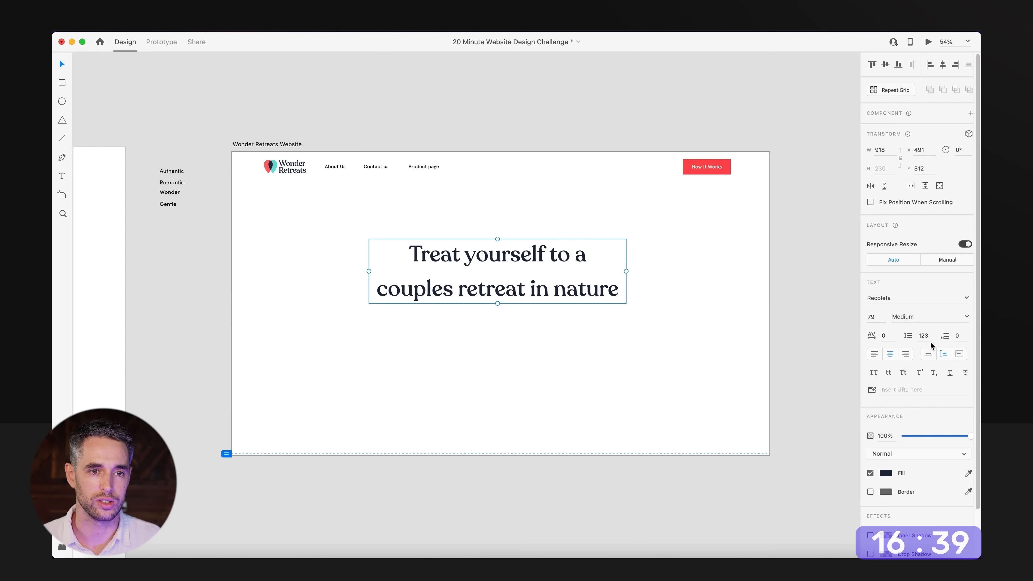
# Tighten the headline's line spacing to 83, centre it horizontally on the artboard, and save the document.
pyautogui.hotkey('shift', 'Down')
pyautogui.hotkey('shift', 'Down')
pyautogui.hotkey('shift', 'Down')
pyautogui.hotkey('shift', 'Down')
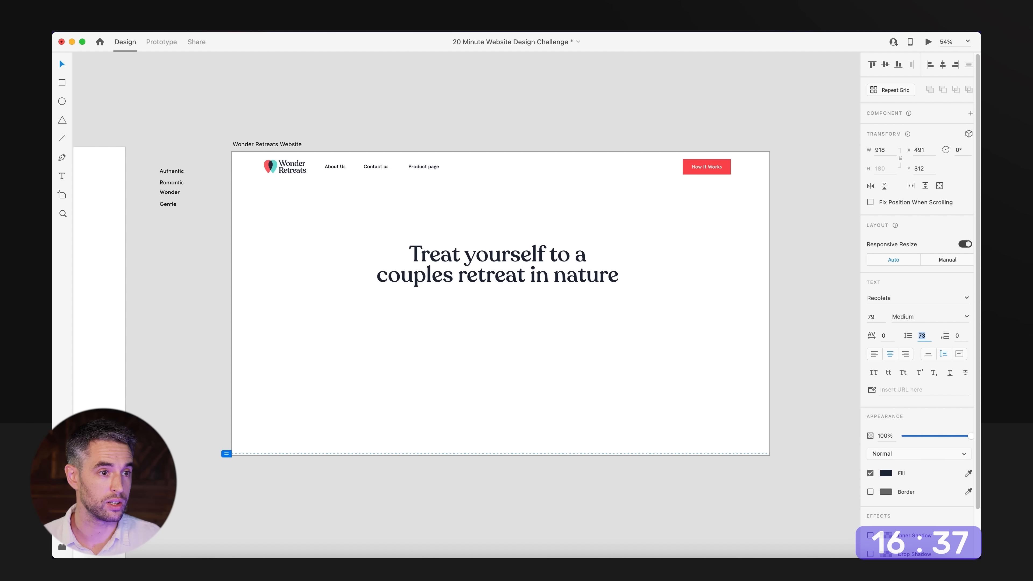
pyautogui.moveTo(501, 242); pyautogui.dragTo(503, 248)
pyautogui.click(533, 212)
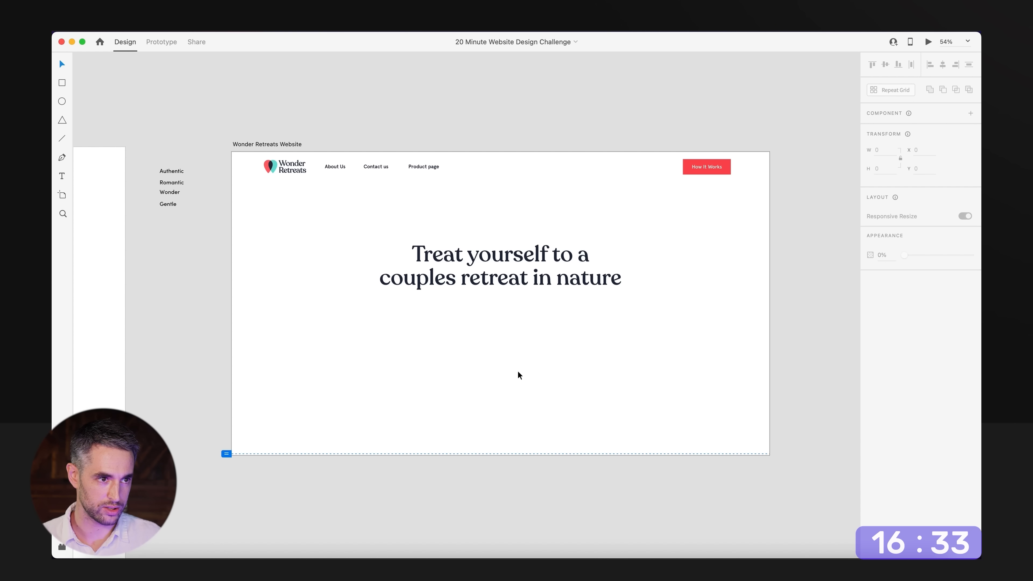
# Review the content wireframe's job description and content list against the website artboard.
pyautogui.scroll(-1, 561, 333)
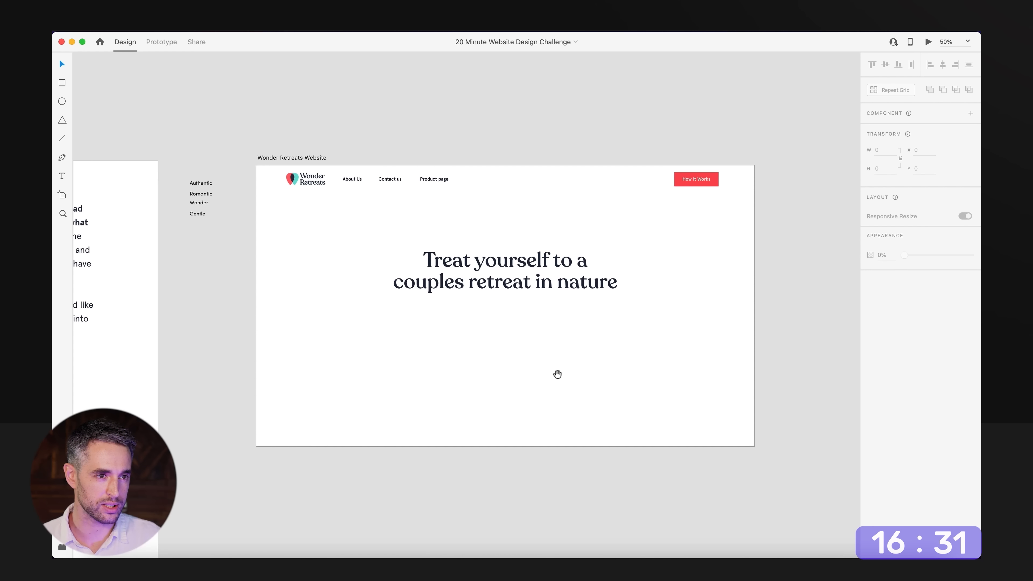
pyautogui.moveTo(478, 384); pyautogui.dragTo(626, 390)
pyautogui.keyDown('alt'); pyautogui.click(619, 372); pyautogui.keyUp('alt')
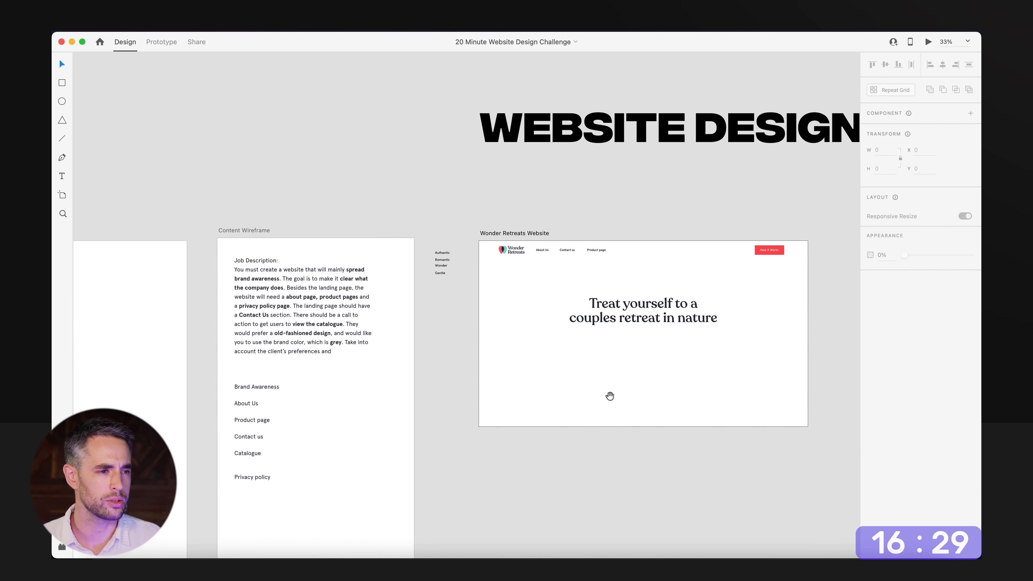
pyautogui.moveTo(473, 400); pyautogui.dragTo(547, 336)
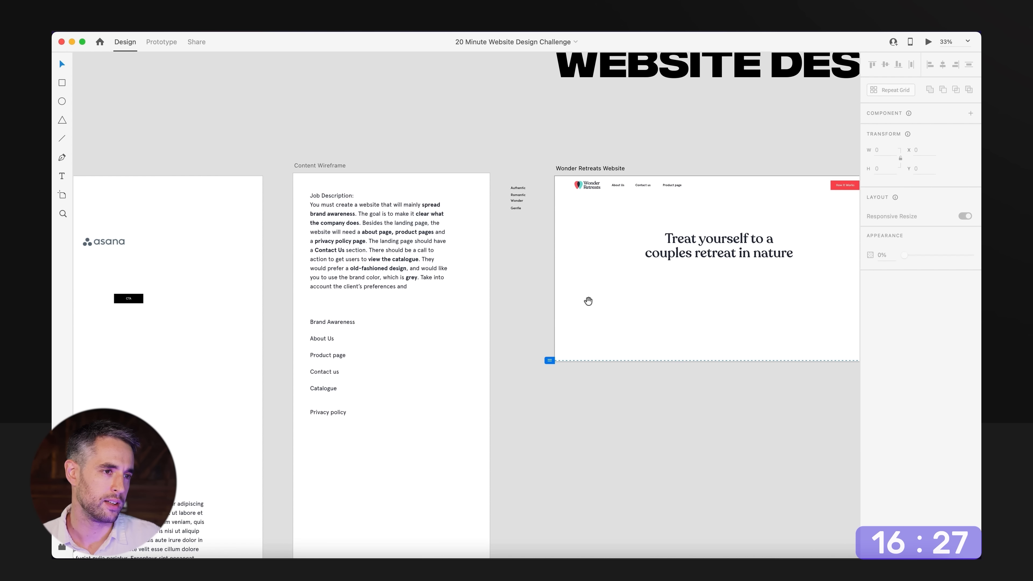
pyautogui.moveTo(635, 318); pyautogui.dragTo(511, 325)
pyautogui.hscroll(-3, 314, 277)
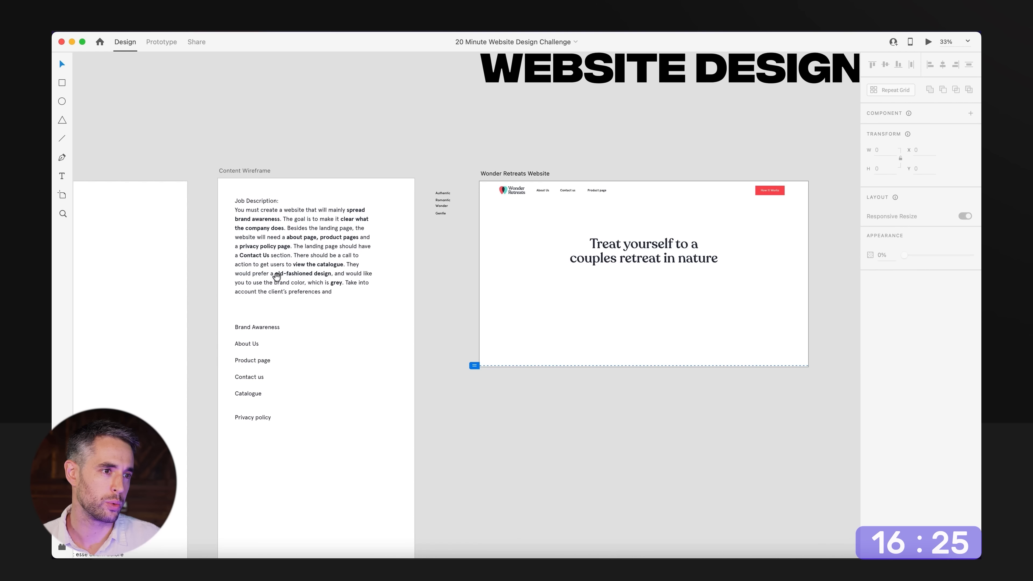
pyautogui.moveTo(583, 306); pyautogui.dragTo(408, 302)
pyautogui.scroll(4, 507, 325)
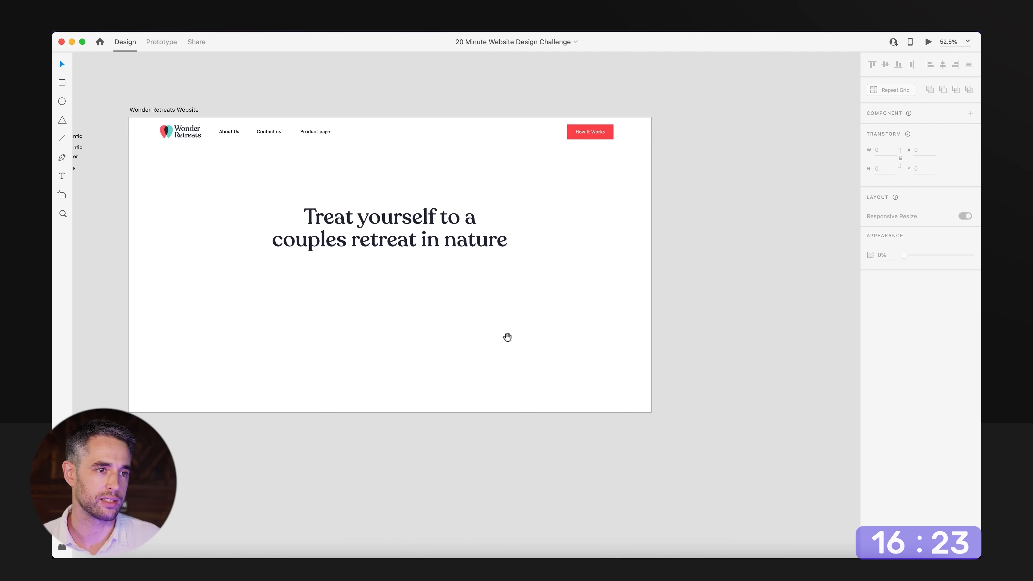
# Change the headline's fill to the dark navy swatch #10172C.
pyautogui.moveTo(508, 337); pyautogui.dragTo(625, 401)
pyautogui.scroll(4, 533, 330)
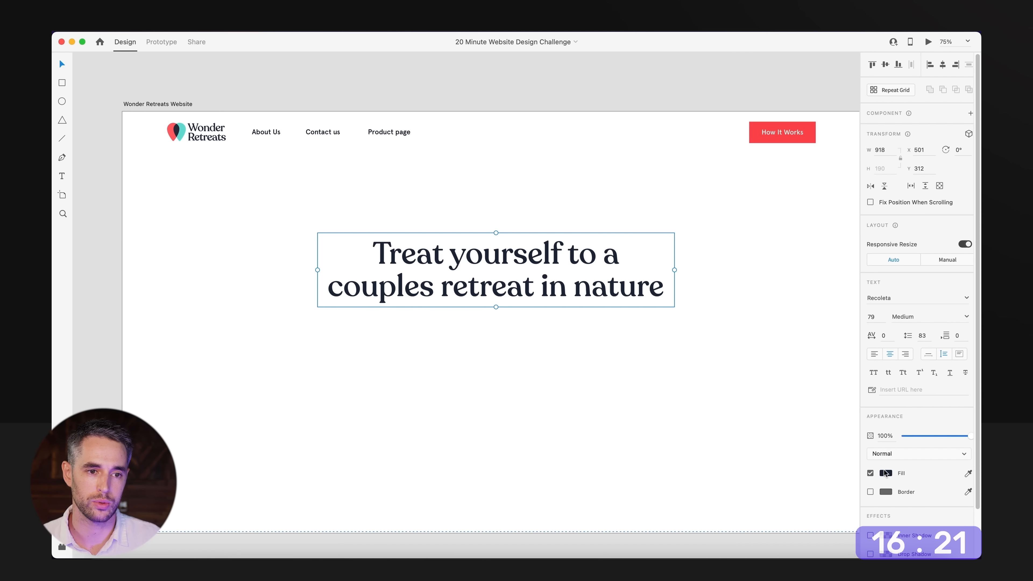
pyautogui.click(885, 473)
pyautogui.click(801, 528)
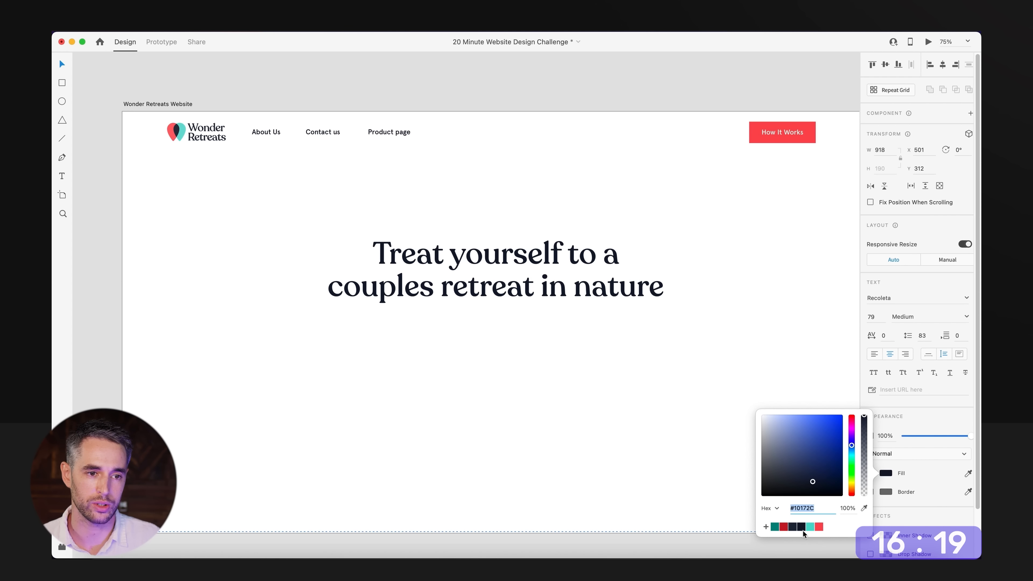
# Recolour only the headline's first line, "Treat yourself to a", to the muted grey-blue #687290.
pyautogui.doubleClick(374, 266)
pyautogui.tripleClick(372, 293)
pyautogui.click(419, 292)
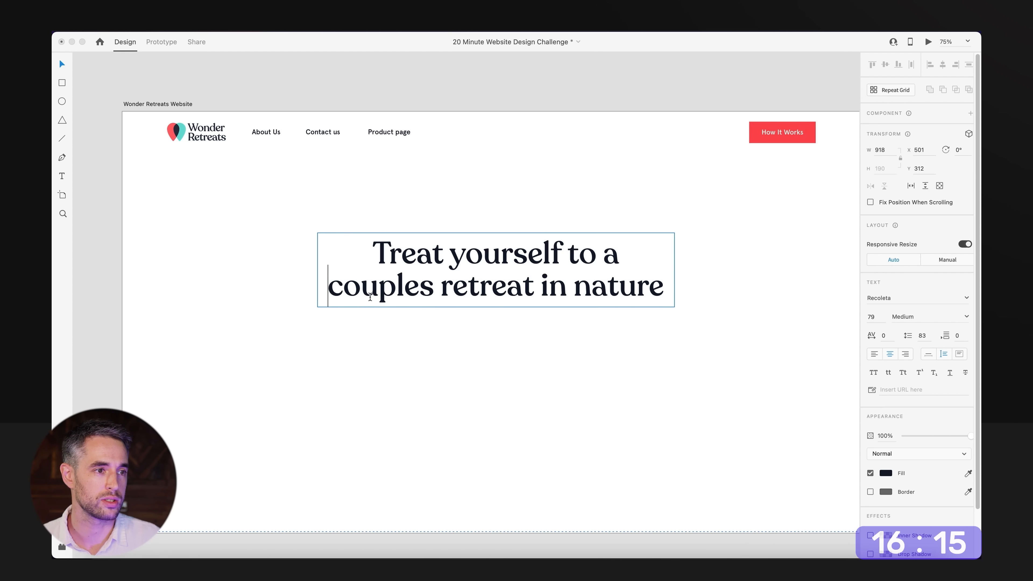
pyautogui.hotkey('shift', 'End')
pyautogui.tripleClick(486, 244)
pyautogui.click(571, 261)
pyautogui.moveTo(623, 256); pyautogui.dragTo(367, 253)
pyautogui.click(887, 472)
pyautogui.moveTo(815, 492); pyautogui.dragTo(784, 450)
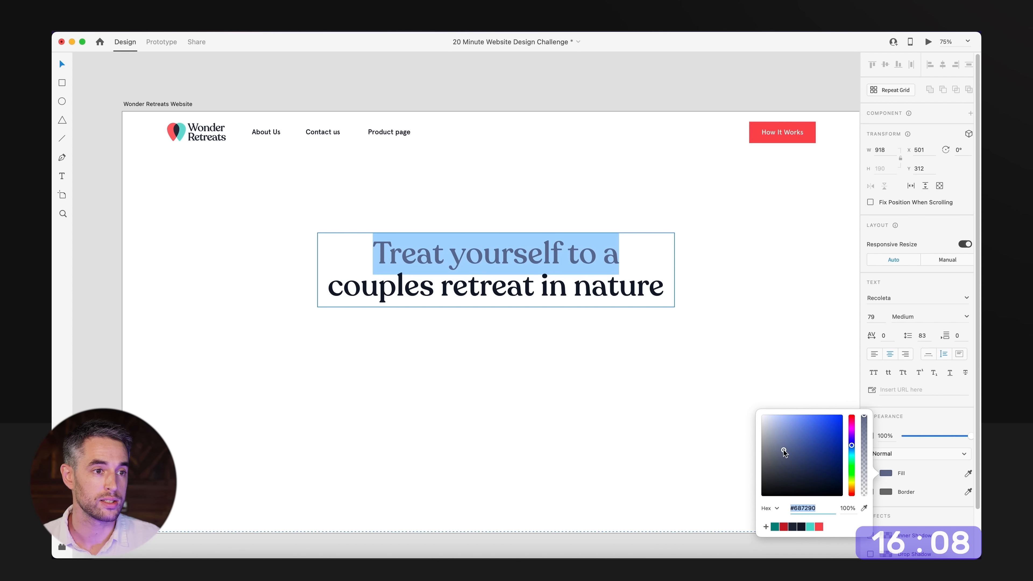
pyautogui.click(542, 427)
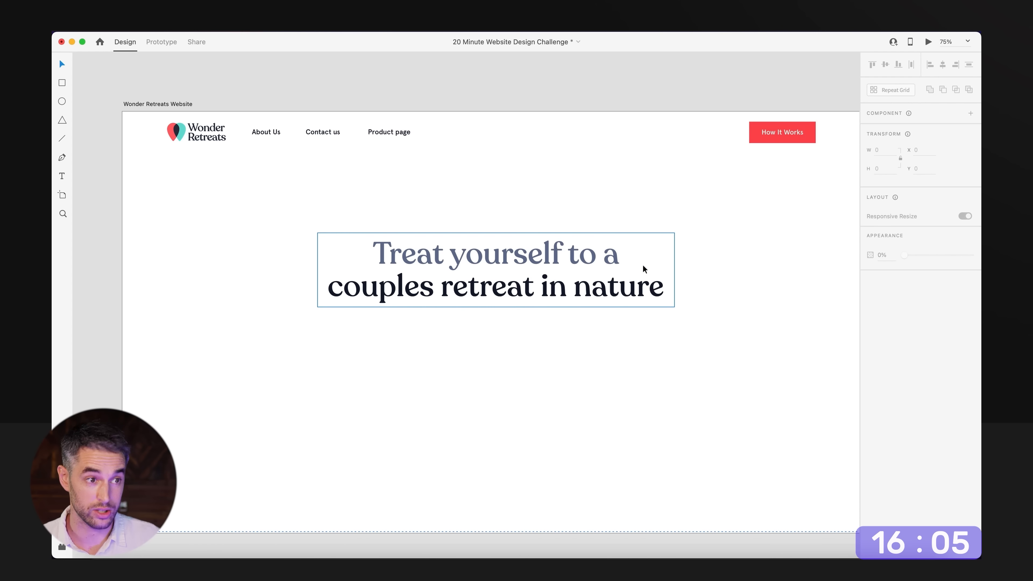
# Look through the photos in the Images section of the brand assets for the hero area.
pyautogui.keyDown('alt'); pyautogui.click(550, 361); pyautogui.keyUp('alt')
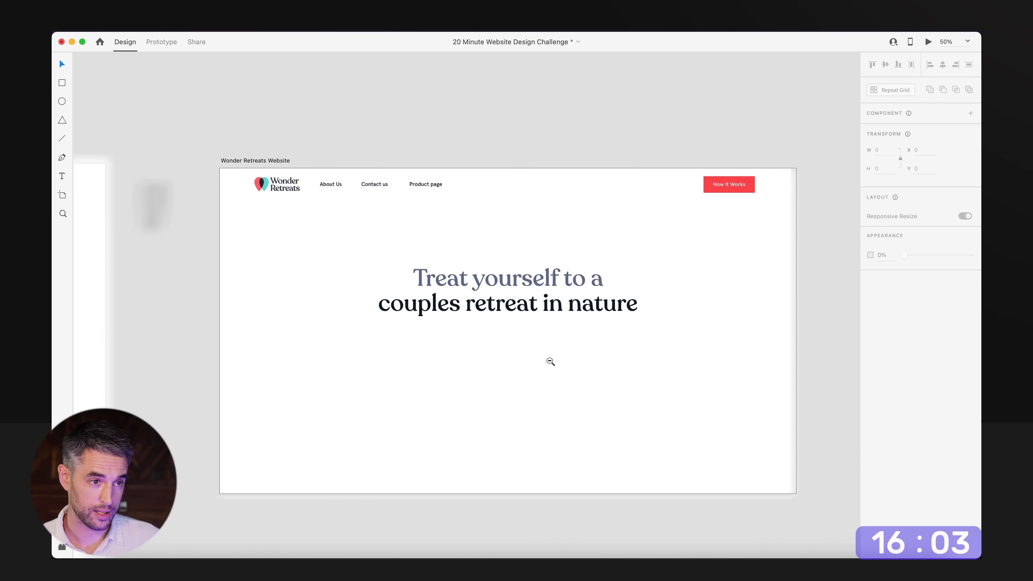
pyautogui.keyDown('alt'); pyautogui.click(550, 361); pyautogui.keyUp('alt')
pyautogui.moveTo(413, 265); pyautogui.dragTo(646, 437)
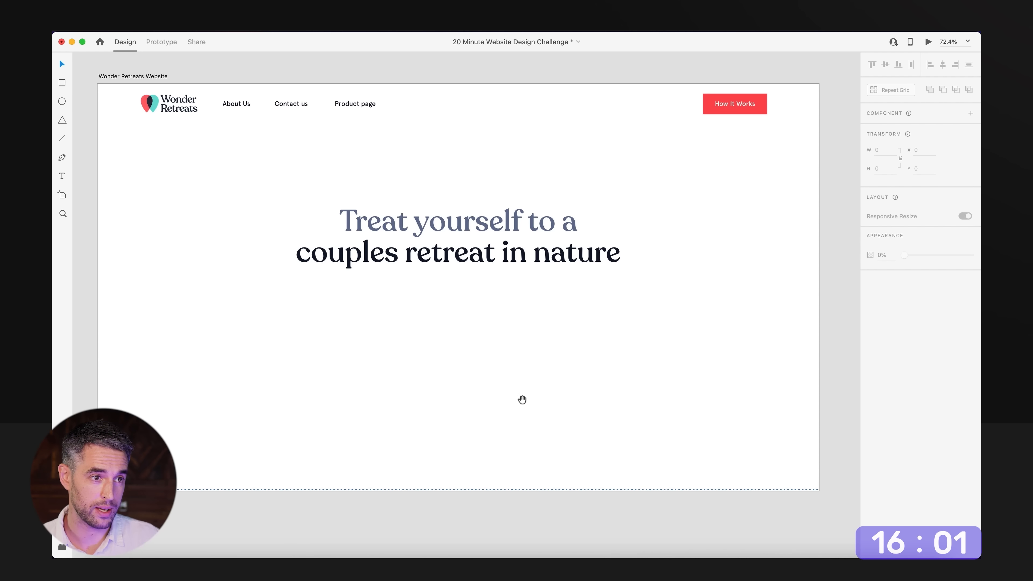
pyautogui.keyDown('alt'); pyautogui.click(601, 400); pyautogui.keyUp('alt')
pyautogui.keyDown('alt'); pyautogui.click(602, 400); pyautogui.keyUp('alt')
pyautogui.moveTo(489, 409); pyautogui.dragTo(735, 374)
pyautogui.moveTo(350, 394); pyautogui.dragTo(858, 257)
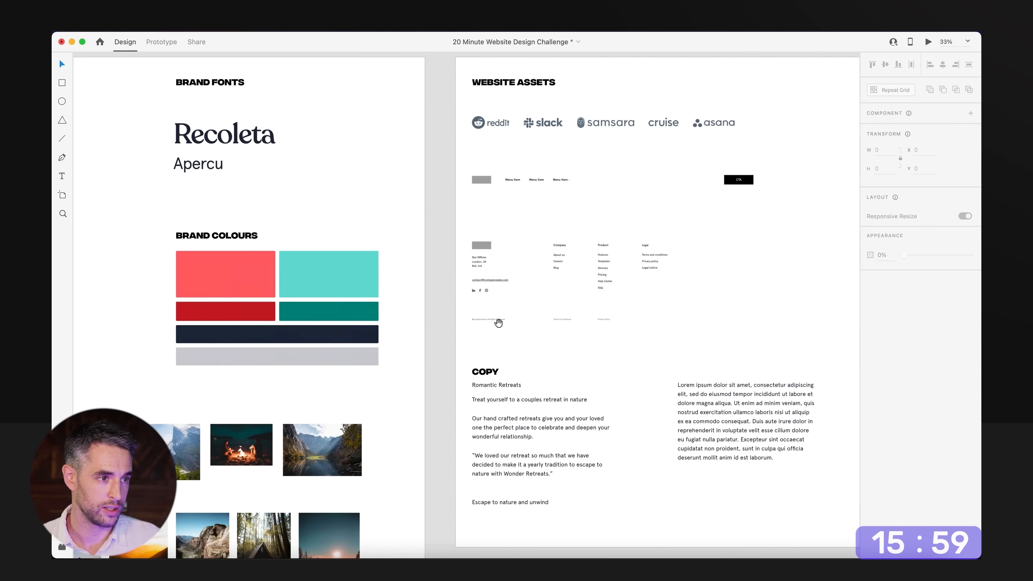
pyautogui.moveTo(363, 360); pyautogui.dragTo(588, 278)
pyautogui.moveTo(360, 421); pyautogui.dragTo(516, 312)
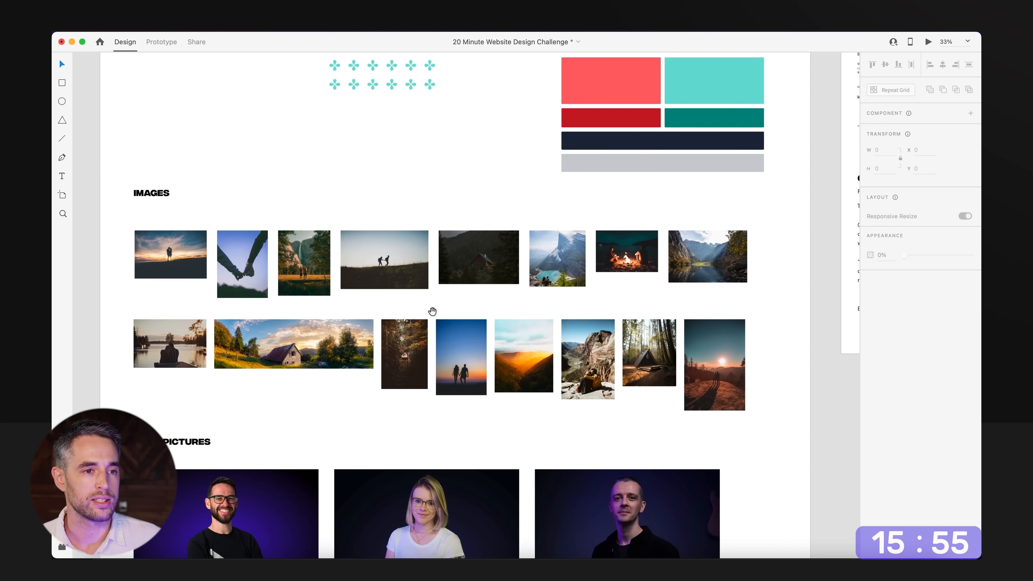
pyautogui.moveTo(230, 291); pyautogui.dragTo(272, 289)
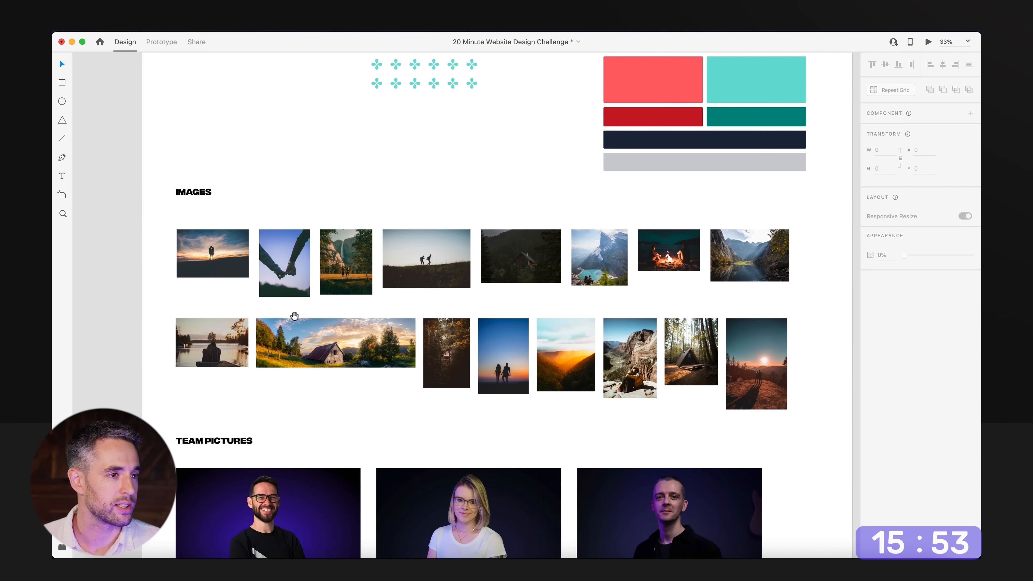
pyautogui.scroll(5, 256, 334)
pyautogui.moveTo(304, 326); pyautogui.dragTo(353, 423)
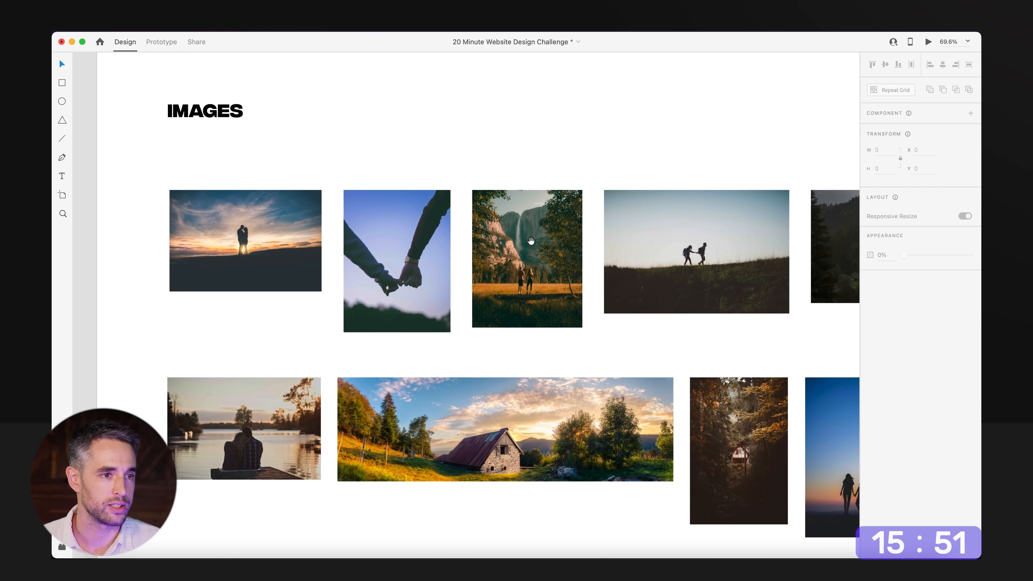
pyautogui.moveTo(531, 241); pyautogui.dragTo(457, 242)
# Select seven brand photos together: waterfall couple, hikers, woodland cabin, campfire, mountain lake, couple on the rocks, and A-frame in the forest.
pyautogui.click(556, 273)
pyautogui.keyDown('shift'); pyautogui.click(476, 313); pyautogui.keyUp('shift')
pyautogui.moveTo(626, 360); pyautogui.dragTo(596, 281)
pyautogui.keyDown('shift'); pyautogui.click(622, 354); pyautogui.keyUp('shift')
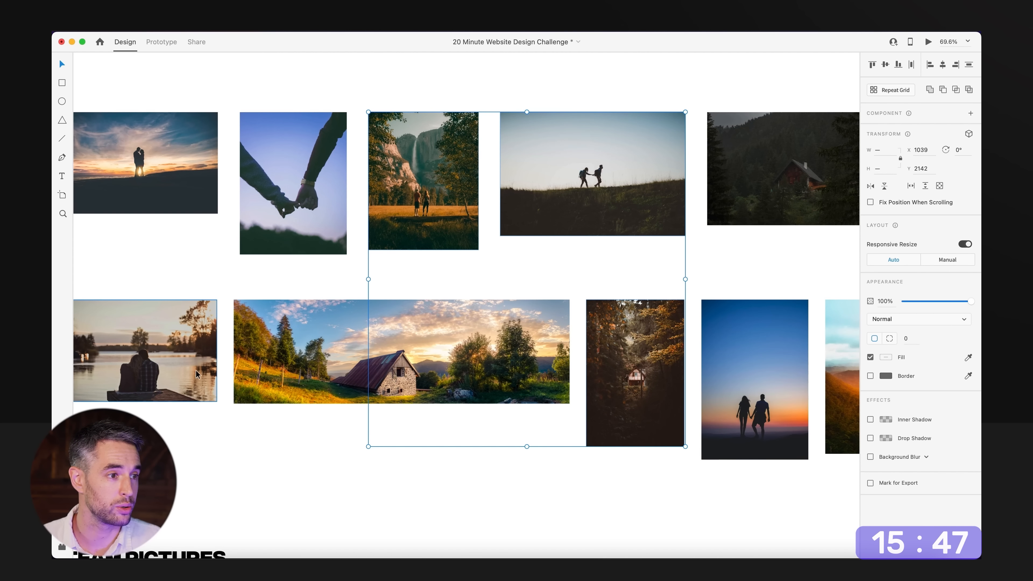
pyautogui.moveTo(595, 359); pyautogui.dragTo(291, 364)
pyautogui.moveTo(485, 383); pyautogui.dragTo(427, 402)
pyautogui.keyDown('shift'); pyautogui.click(537, 397); pyautogui.keyUp('shift')
pyautogui.keyDown('shift'); pyautogui.click(773, 350); pyautogui.keyUp('shift')
pyautogui.keyDown('shift'); pyautogui.click(751, 207); pyautogui.keyUp('shift')
pyautogui.moveTo(634, 268); pyautogui.dragTo(643, 246)
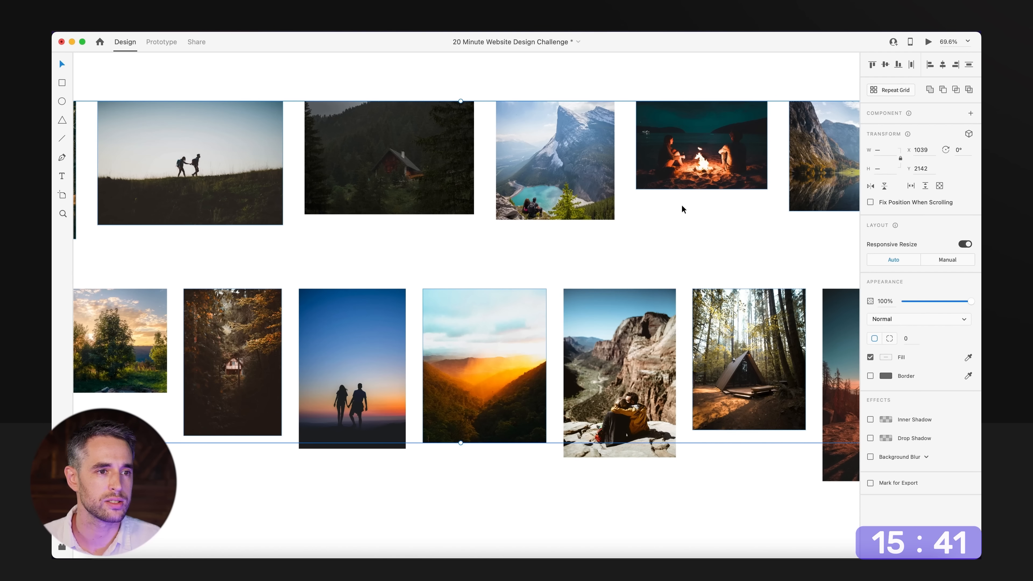
pyautogui.keyDown('shift'); pyautogui.click(660, 432); pyautogui.keyUp('shift')
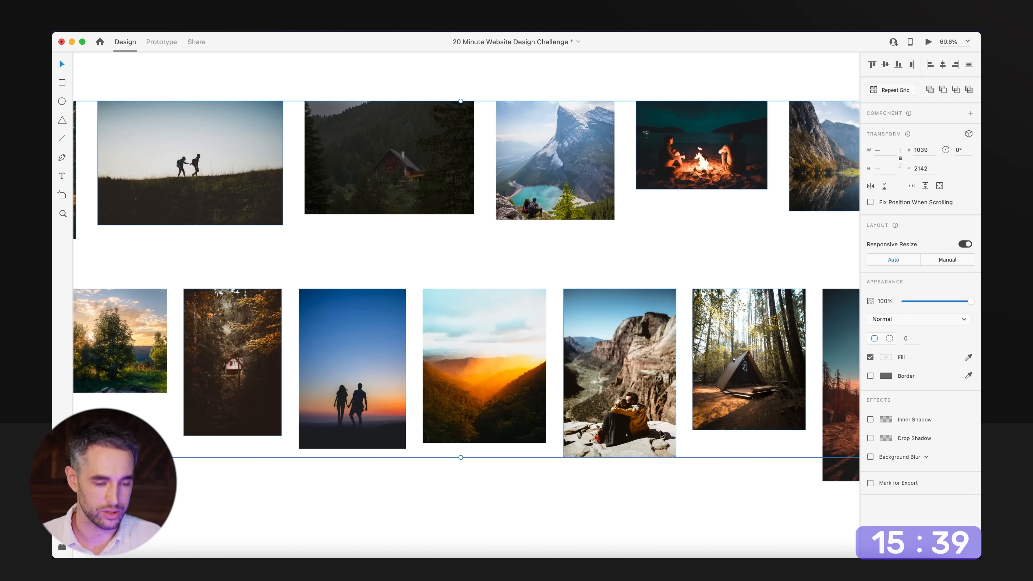
# Copy the selected photos and paste them into the website artboard around the headline.
pyautogui.scroll(-10, 686, 312)
pyautogui.moveTo(686, 312); pyautogui.dragTo(289, 353)
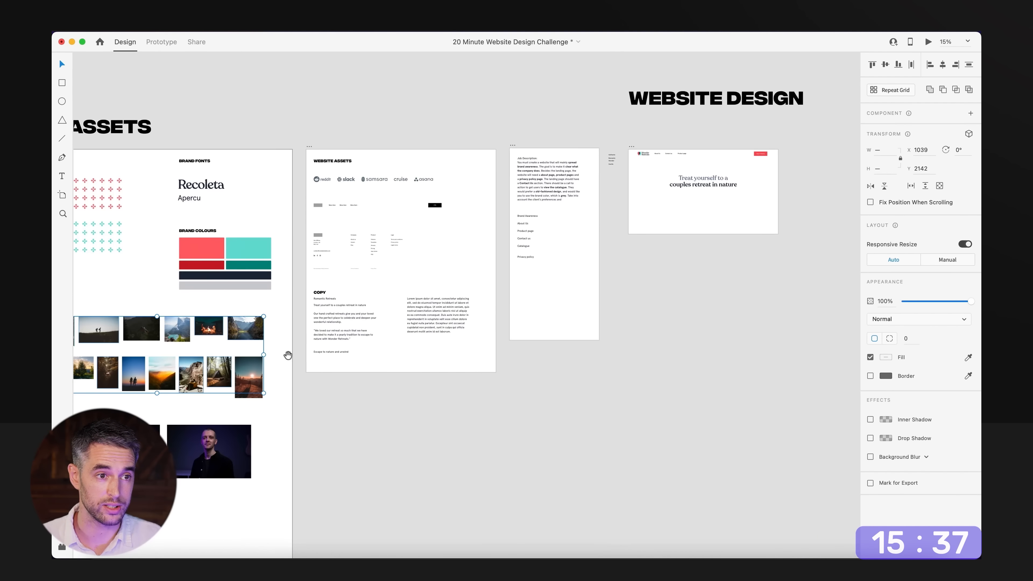
pyautogui.moveTo(808, 311); pyautogui.dragTo(454, 334)
pyautogui.scroll(7, 397, 249)
pyautogui.moveTo(397, 249); pyautogui.dragTo(583, 364)
pyautogui.press('super+v')
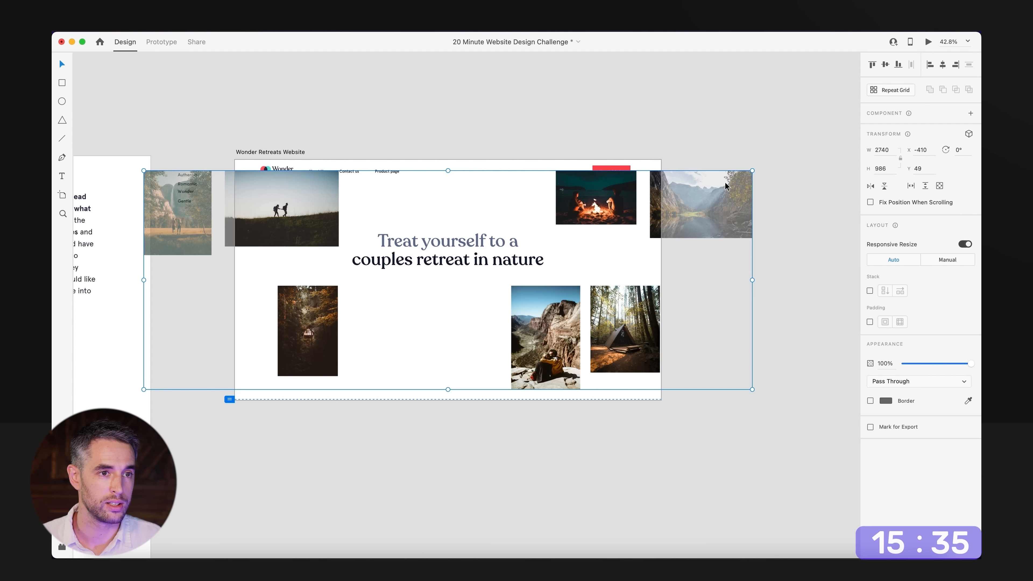
# Scale the pasted photo group down to fit inside the artboard, position it around the headline, and ungroup it.
pyautogui.moveTo(741, 177); pyautogui.dragTo(669, 213)
pyautogui.click(738, 263)
pyautogui.scroll(5, 456, 318)
pyautogui.moveTo(456, 319); pyautogui.dragTo(513, 376)
pyautogui.moveTo(297, 241); pyautogui.dragTo(286, 294)
pyautogui.press('super+shift+g')
# Reposition the hikers photo above the headline's start and shrink the campfire photo to about 217 by 146 above the mountain lake photo.
pyautogui.click(440, 171)
pyautogui.moveTo(359, 278); pyautogui.dragTo(335, 261)
pyautogui.moveTo(626, 283); pyautogui.dragTo(693, 192)
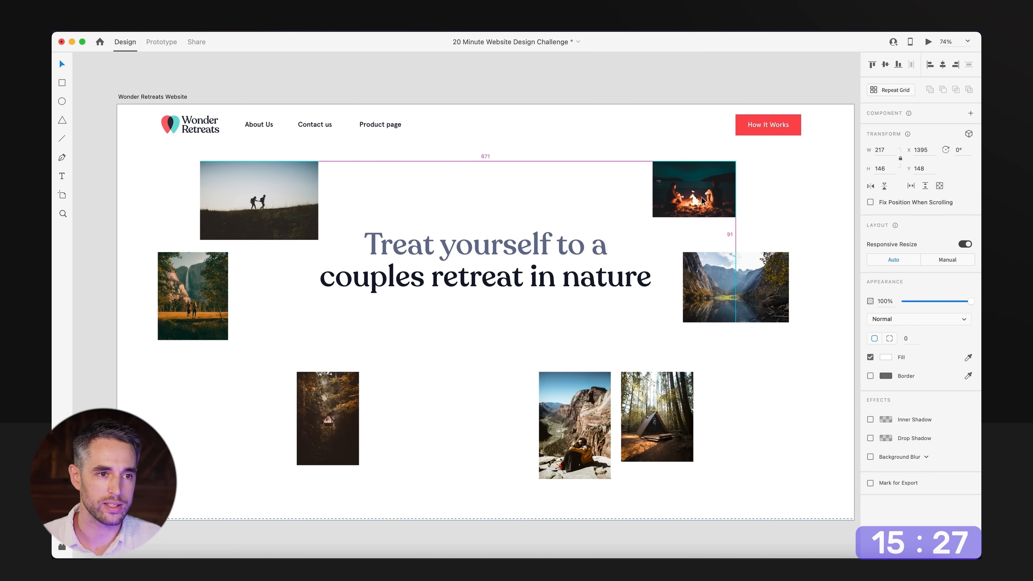
# Move the waterfall photo lower and shrink the hikers photo to about 221 by 147, placing it above the waterfall photo at X 112, Y 260.
pyautogui.moveTo(489, 321); pyautogui.dragTo(630, 309)
pyautogui.scroll(-5, 630, 309)
pyautogui.moveTo(314, 318); pyautogui.dragTo(510, 296)
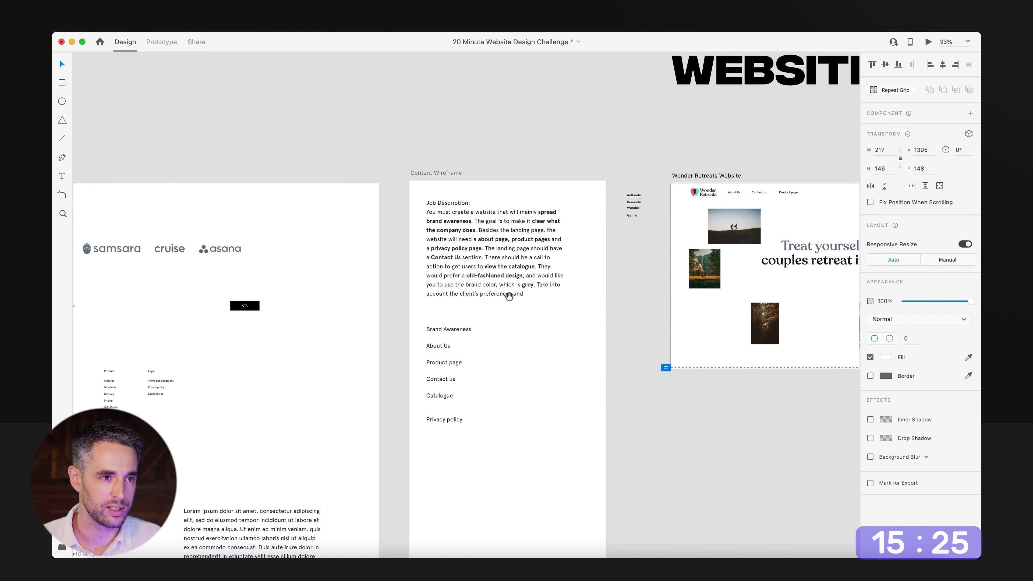
pyautogui.moveTo(839, 268); pyautogui.dragTo(489, 276)
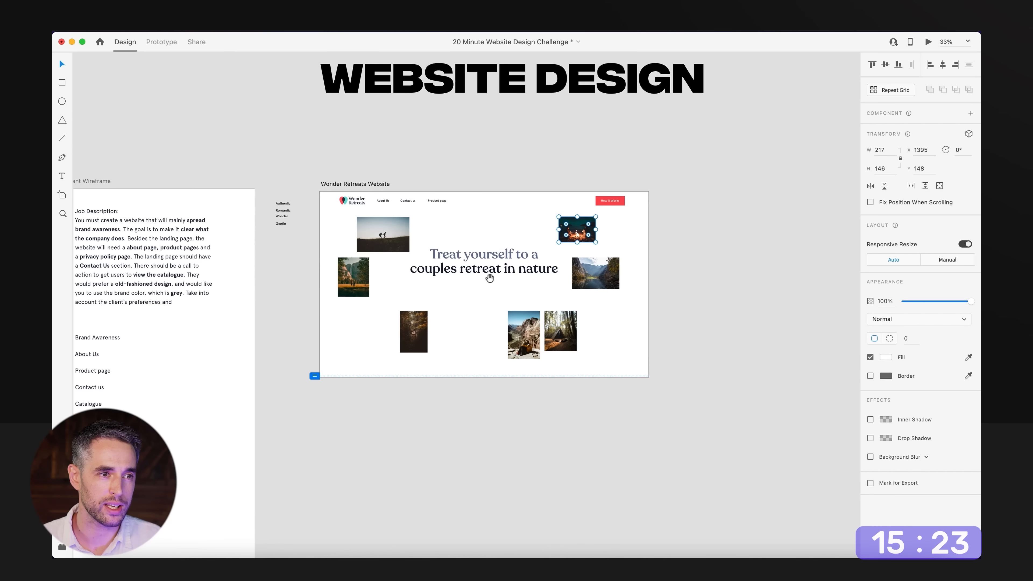
pyautogui.scroll(5, 562, 260)
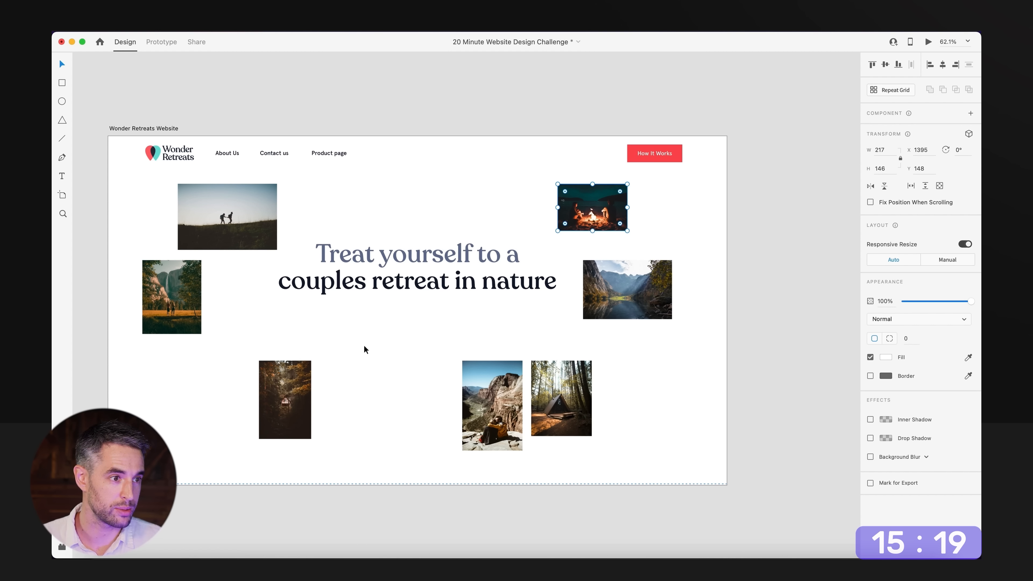
pyautogui.moveTo(179, 310); pyautogui.dragTo(193, 358)
pyautogui.moveTo(273, 195); pyautogui.dragTo(215, 219)
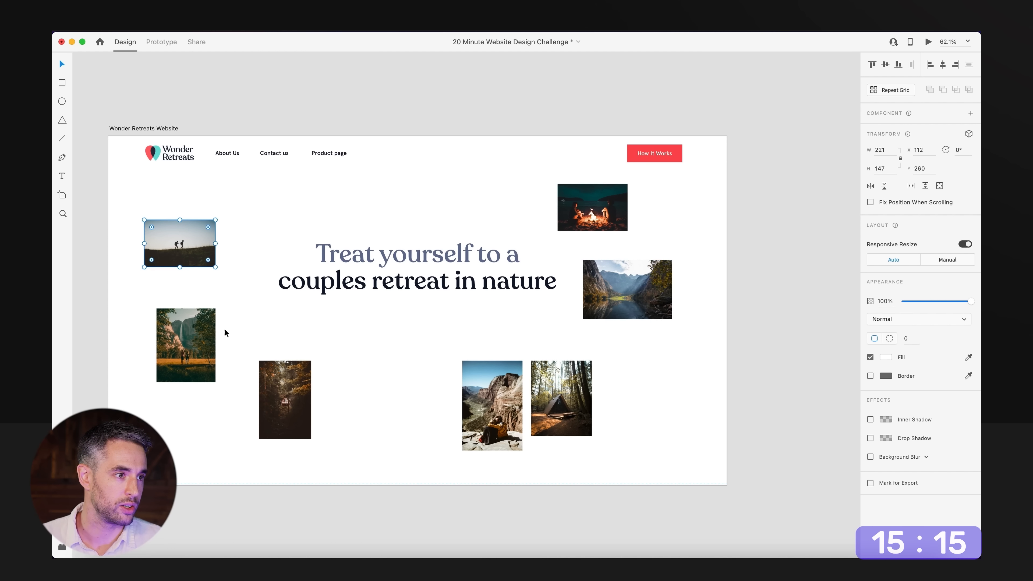
# Round the corners of all seven hero photos with a corner radius of 10.
pyautogui.moveTo(748, 188); pyautogui.dragTo(586, 426)
pyautogui.moveTo(487, 477); pyautogui.dragTo(173, 366)
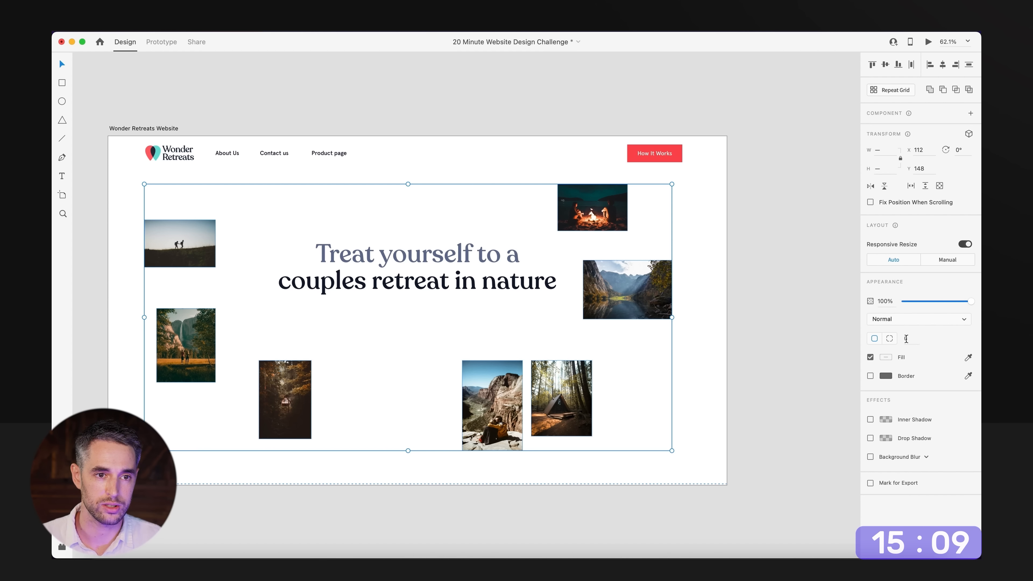
pyautogui.write('10')
pyautogui.press('Return')
pyautogui.click(685, 418)
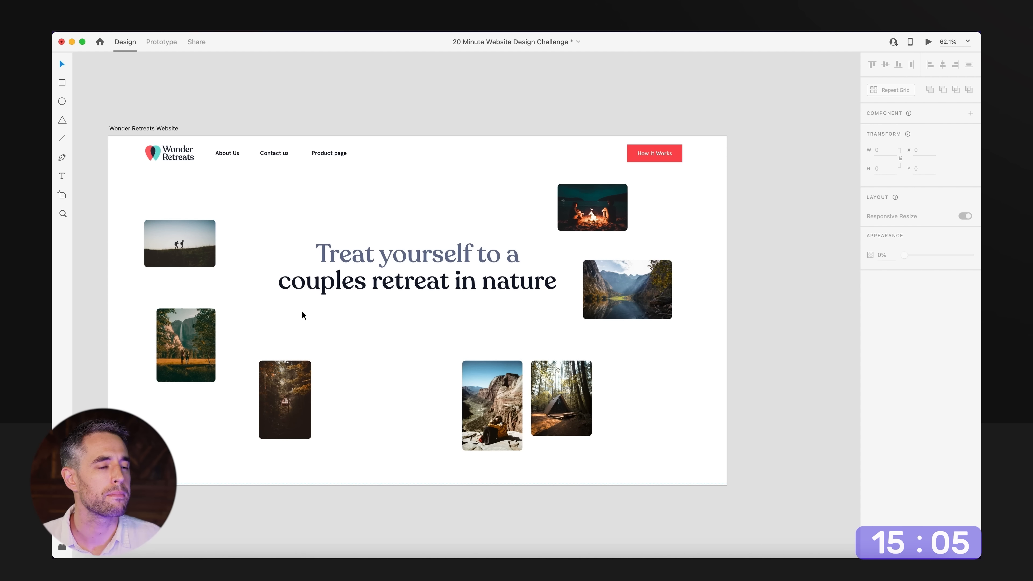
# Move the hikers photo up and to the right, and nudge the campfire photo slightly upward.
pyautogui.moveTo(205, 254); pyautogui.dragTo(222, 235)
pyautogui.click(633, 208)
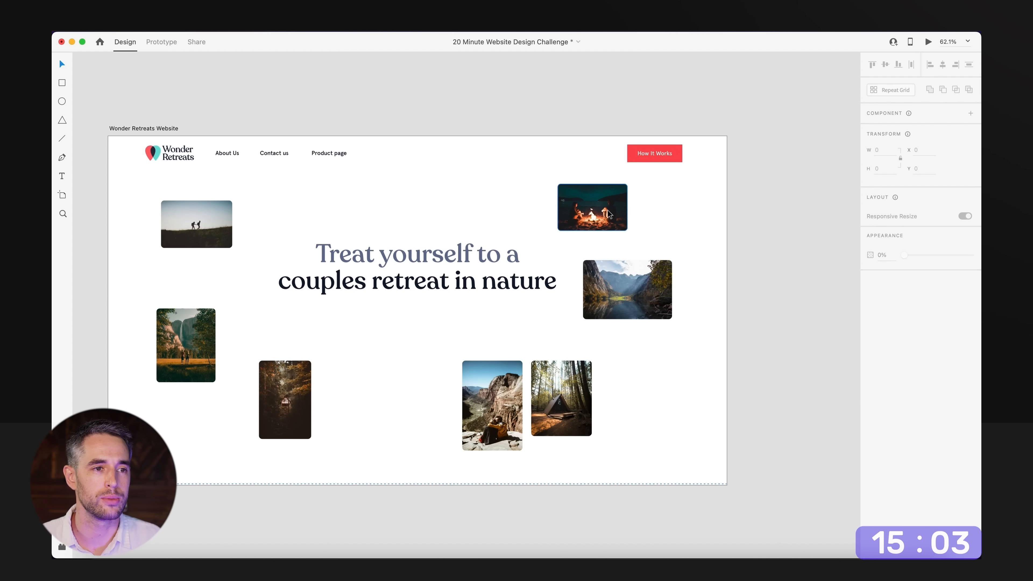
pyautogui.moveTo(608, 210); pyautogui.dragTo(607, 208)
pyautogui.click(618, 250)
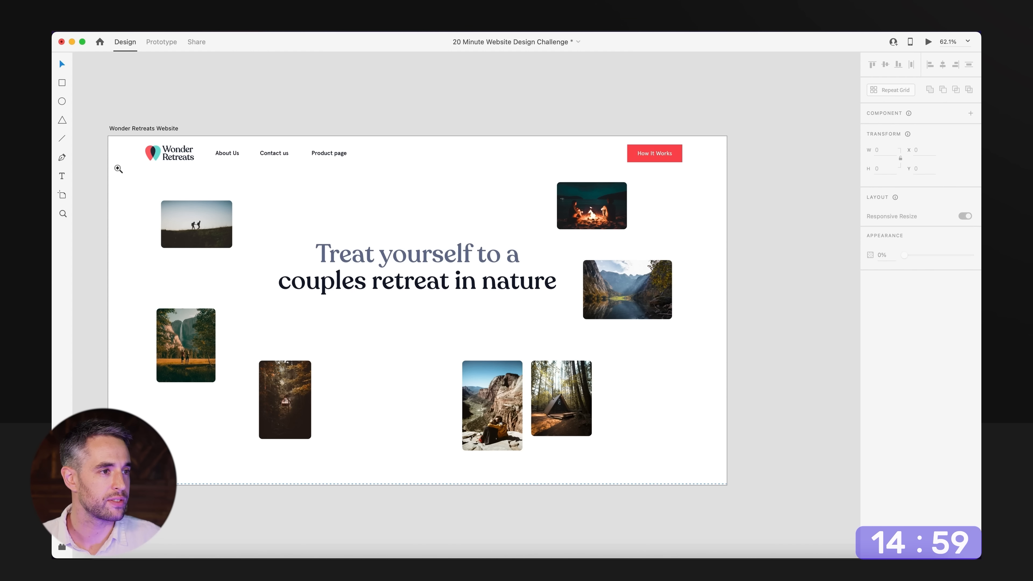
# Draw a 1920 by 1083 rectangle from the artboard's origin, covering the whole hero section.
pyautogui.moveTo(99, 146); pyautogui.dragTo(339, 312)
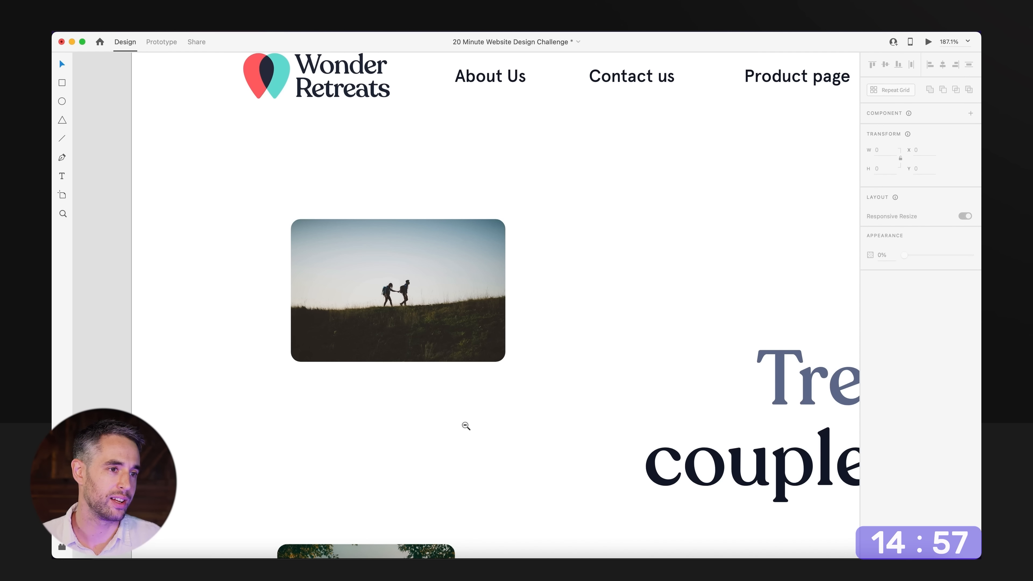
pyautogui.keyDown('alt'); pyautogui.keyDown('super'); pyautogui.click(466, 425); pyautogui.keyUp('super'); pyautogui.keyUp('alt')
pyautogui.keyDown('alt'); pyautogui.keyDown('super'); pyautogui.click(467, 426); pyautogui.keyUp('super'); pyautogui.keyUp('alt')
pyautogui.moveTo(531, 440); pyautogui.dragTo(341, 339)
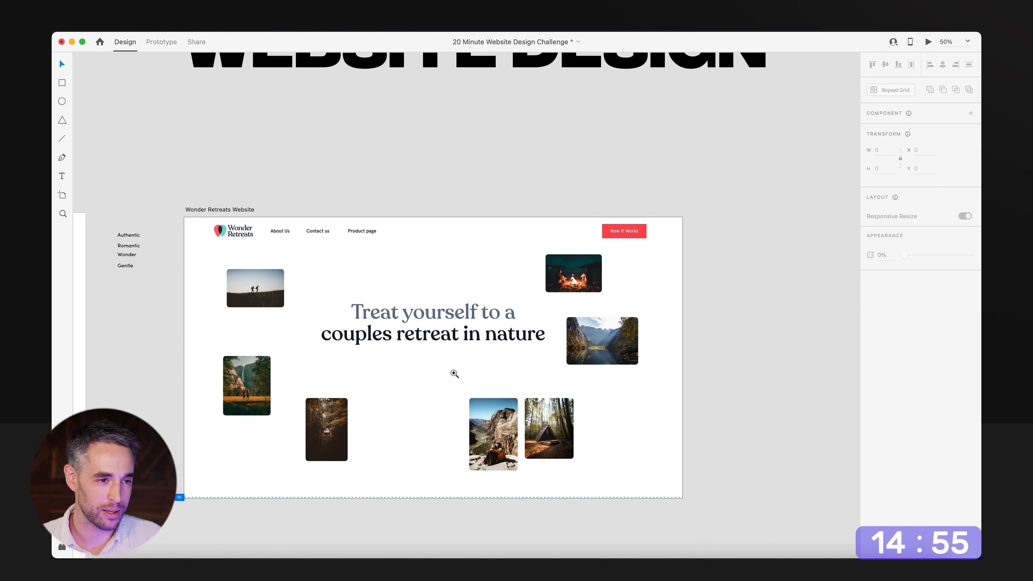
pyautogui.keyDown('super'); pyautogui.click(454, 373); pyautogui.keyUp('super')
pyautogui.press('r')
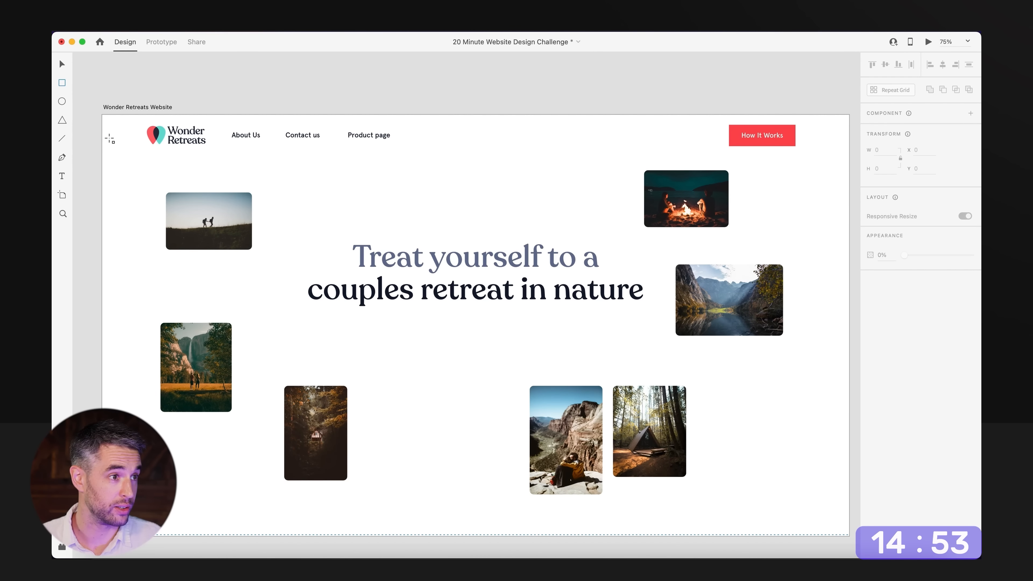
pyautogui.moveTo(103, 115); pyautogui.dragTo(776, 536)
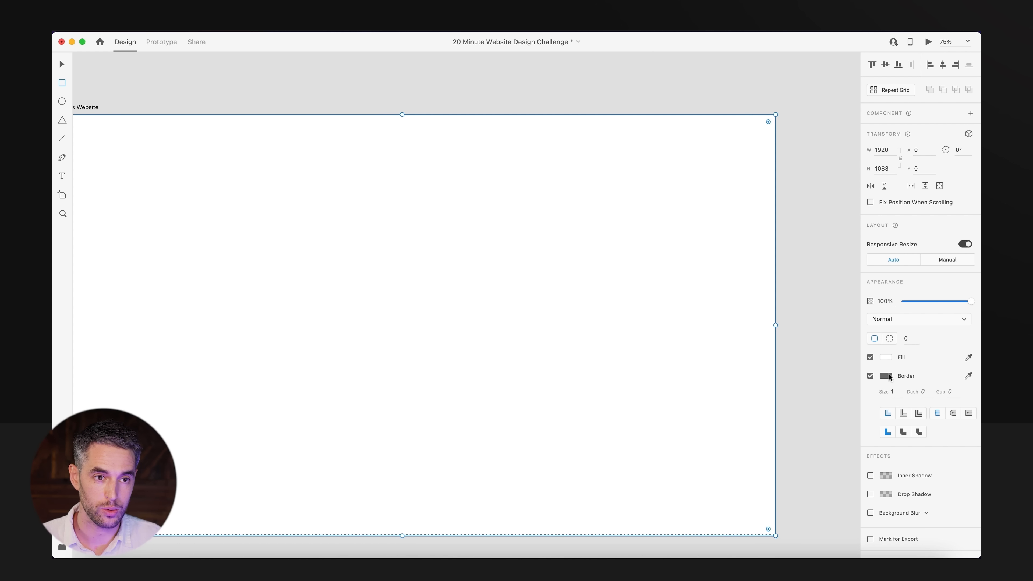
# Remove the rectangle's border and fill it with a light beige, #E2D5C6.
pyautogui.click(888, 356)
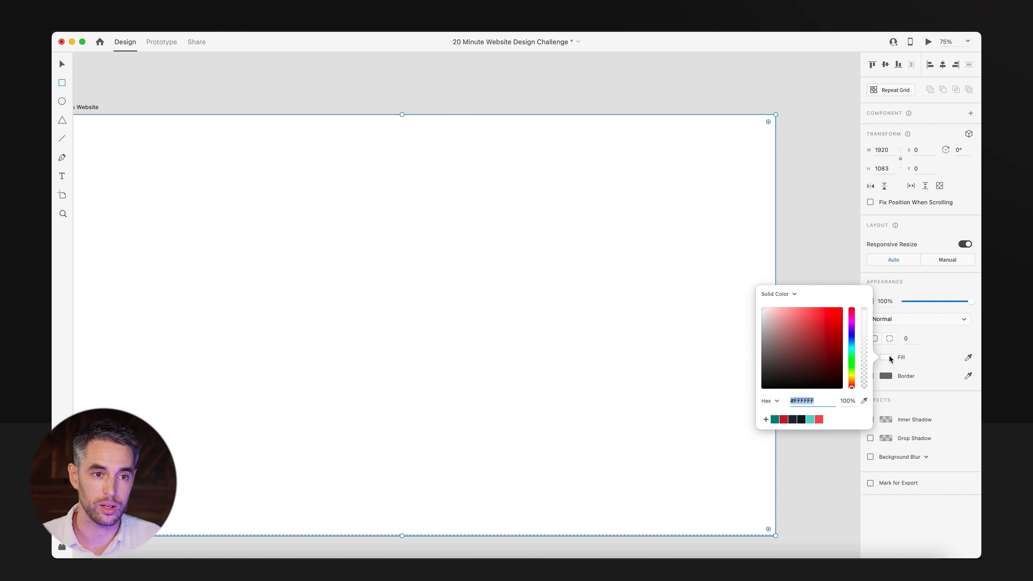
pyautogui.click(767, 323)
pyautogui.click(852, 381)
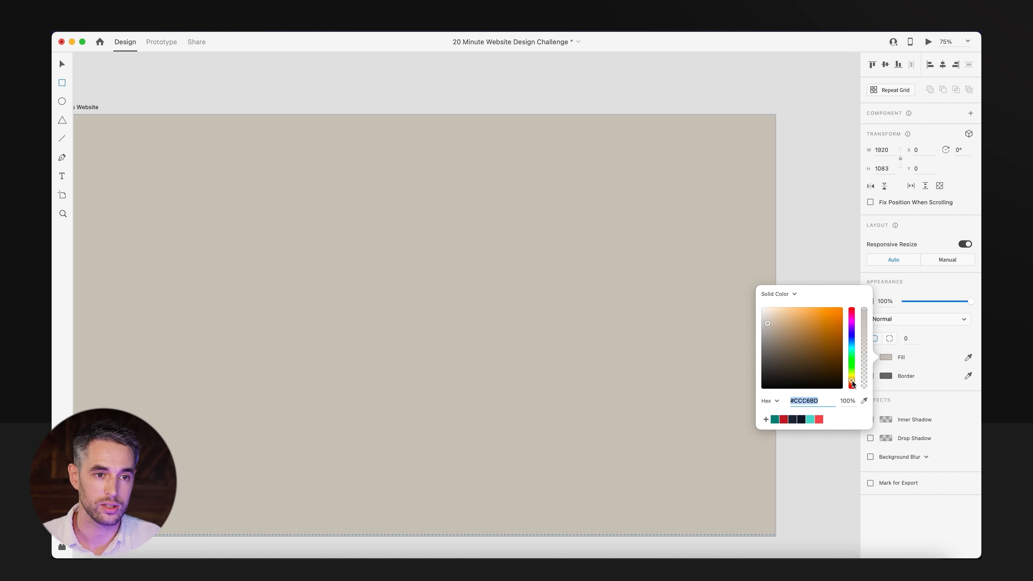
pyautogui.click(771, 316)
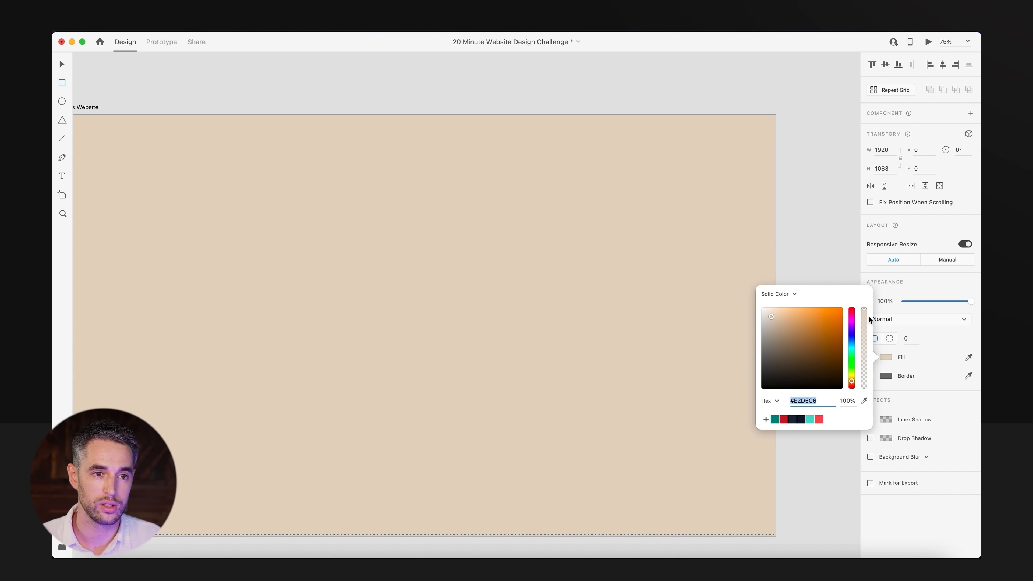
# Set the beige rectangle's blend mode to Multiply and lower its opacity to 38%.
pyautogui.click(911, 321)
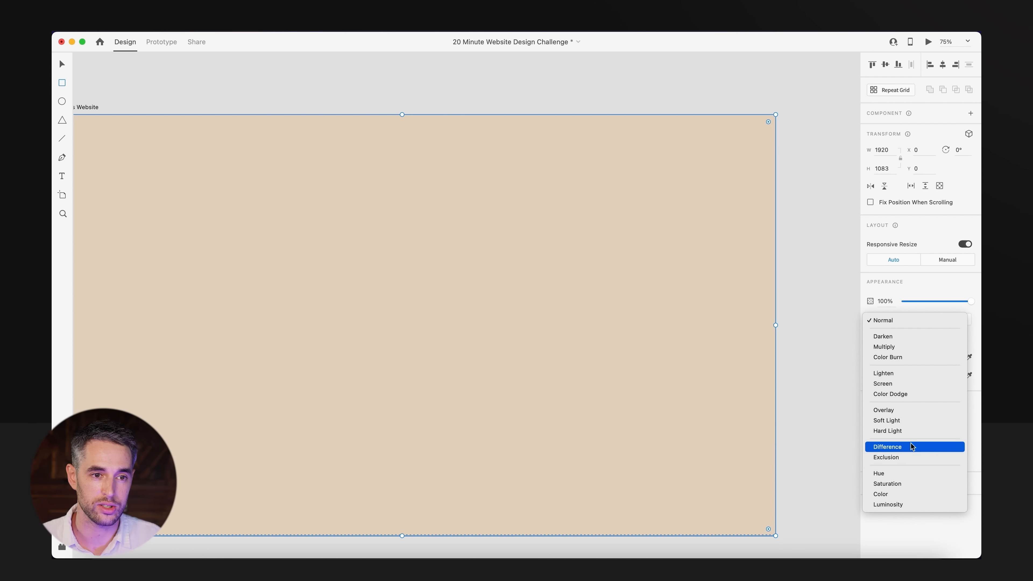
pyautogui.click(904, 348)
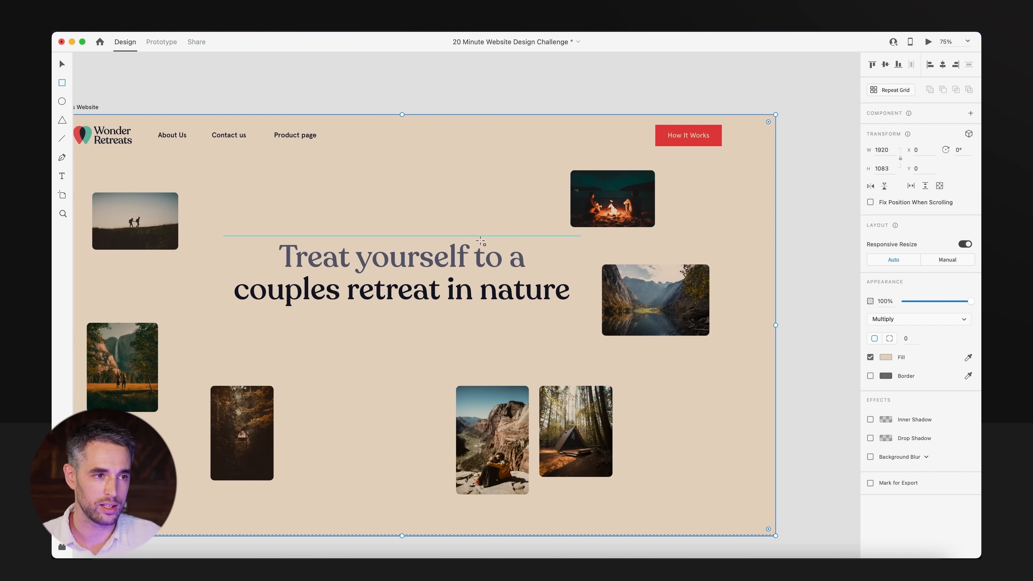
pyautogui.press('v')
pyautogui.moveTo(926, 304); pyautogui.dragTo(929, 301)
pyautogui.click(824, 385)
pyautogui.click(716, 455)
# Try the Color Burn blend mode on the beige overlay, and switch it to Hard Light.
pyautogui.click(904, 317)
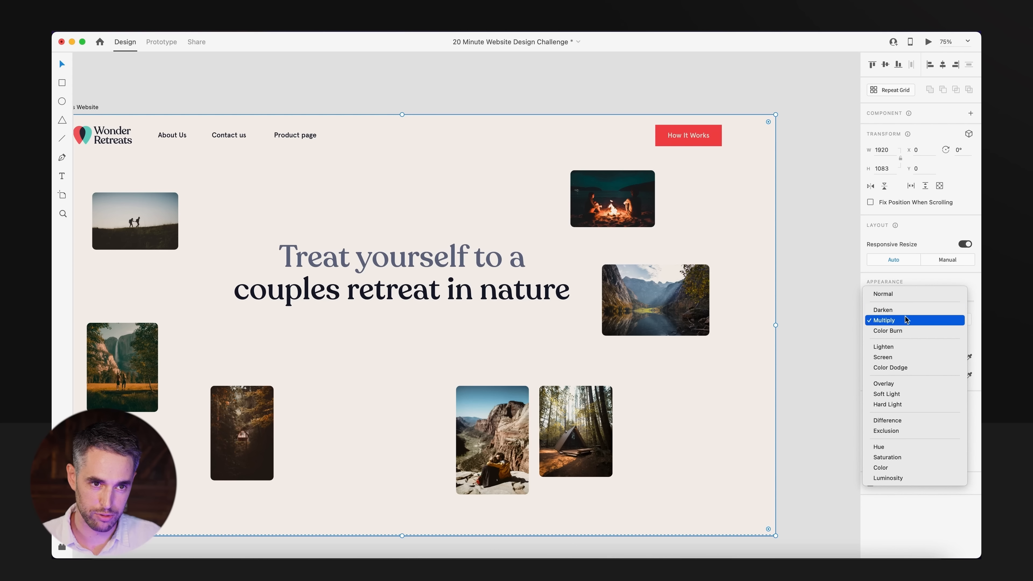
pyautogui.click(904, 329)
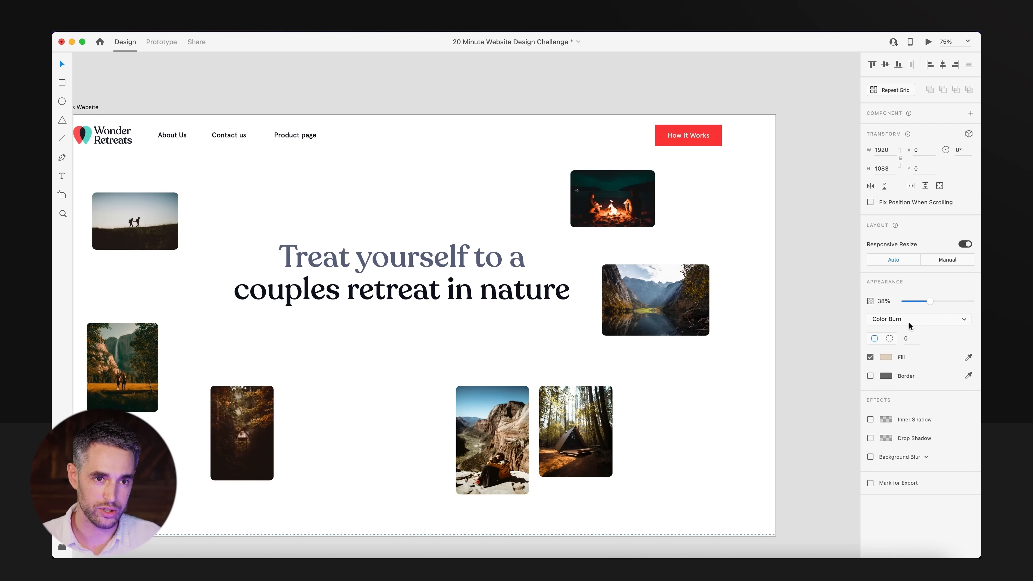
pyautogui.click(909, 322)
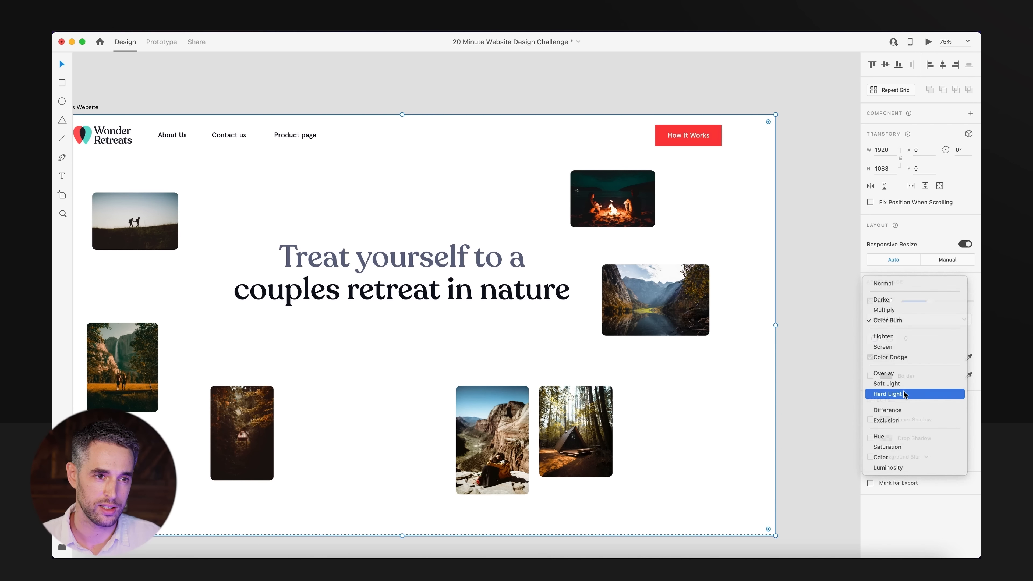
pyautogui.click(904, 393)
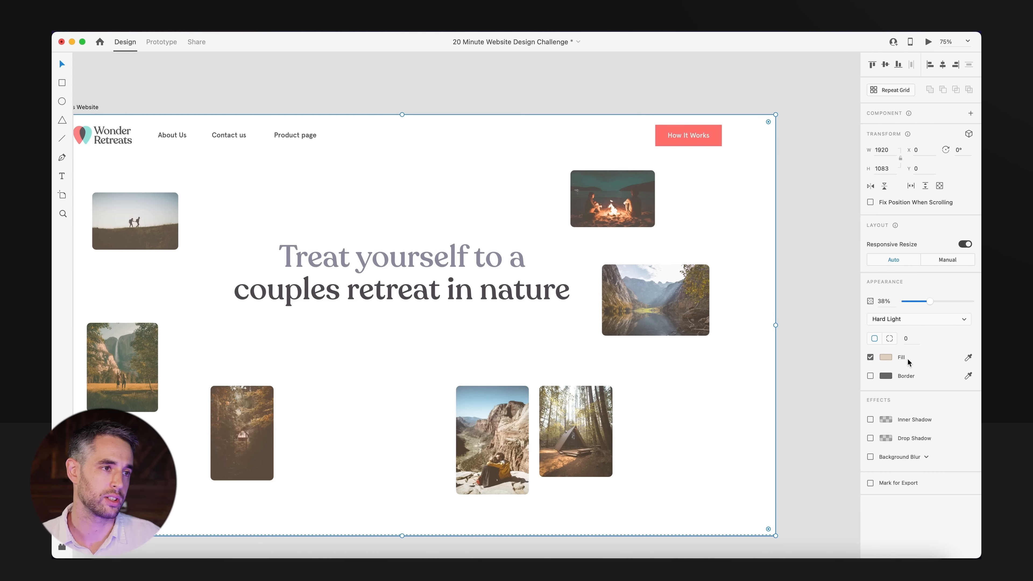
# Bring the headline in front of the beige overlay and select the header's logo, navigation links and How It Works button.
pyautogui.hscroll(-3, 540, 307)
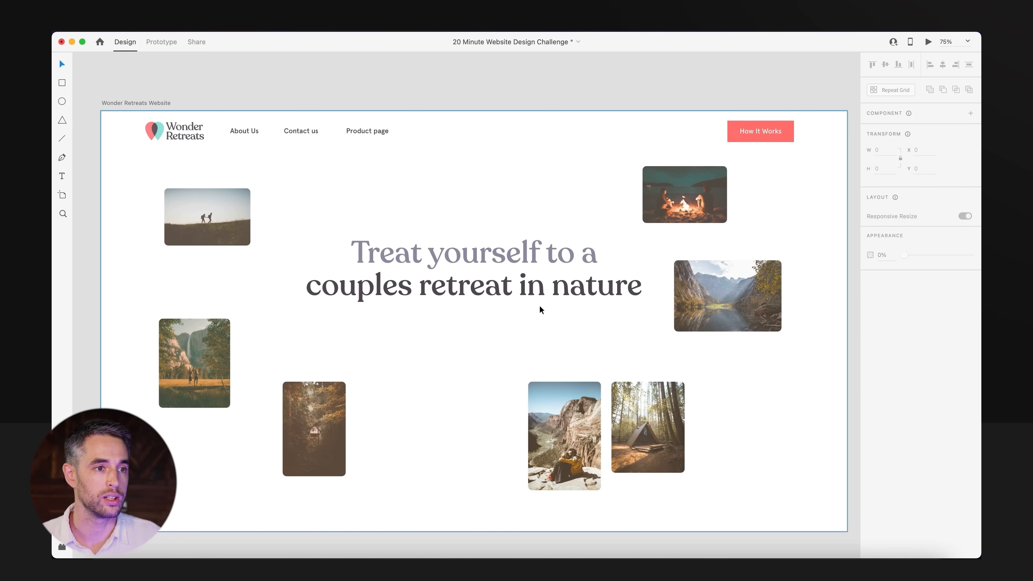
pyautogui.click(526, 290)
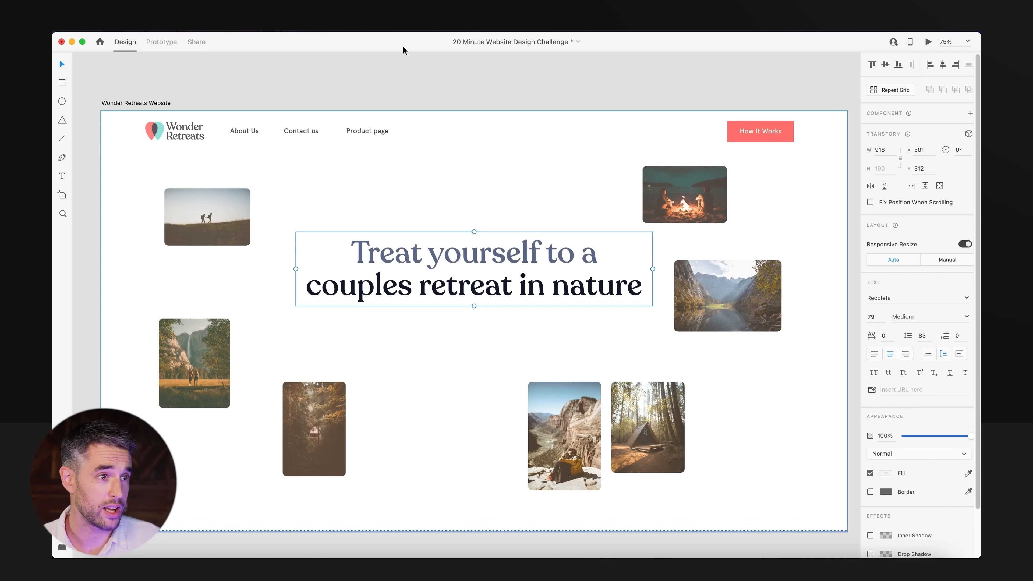
pyautogui.click(401, 143)
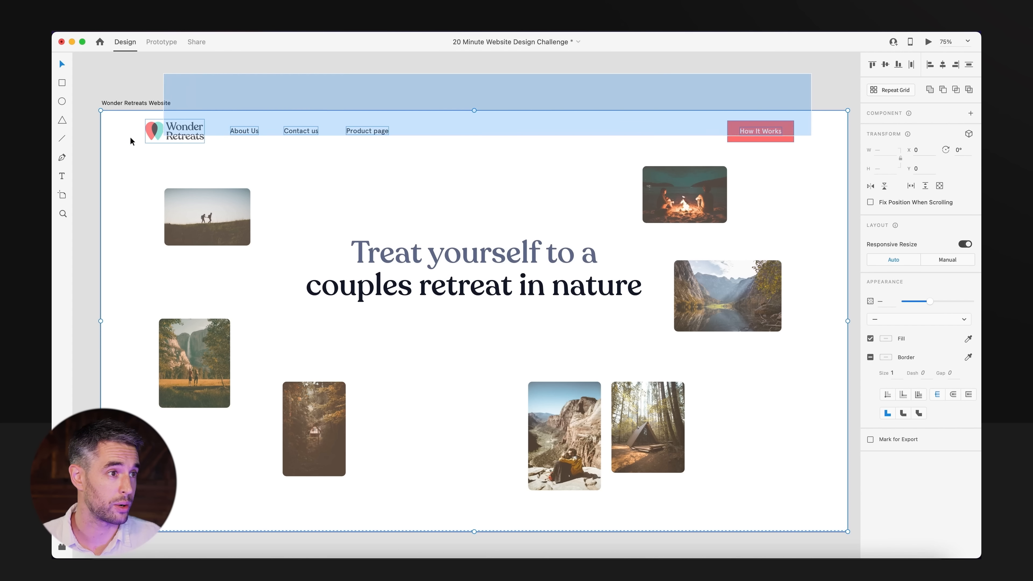
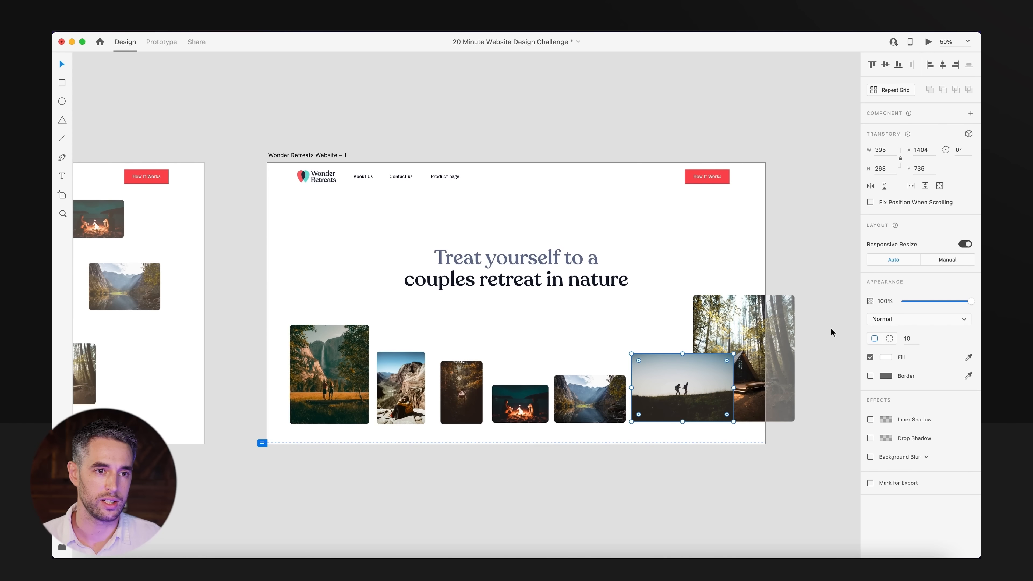
# Move the waterfall photo partly off the artboard's left edge and distribute all seven photos evenly in a horizontal row.
pyautogui.click(264, 423)
pyautogui.moveTo(793, 479); pyautogui.dragTo(308, 353)
pyautogui.keyDown('shift'); pyautogui.click(346, 302); pyautogui.keyUp('shift')
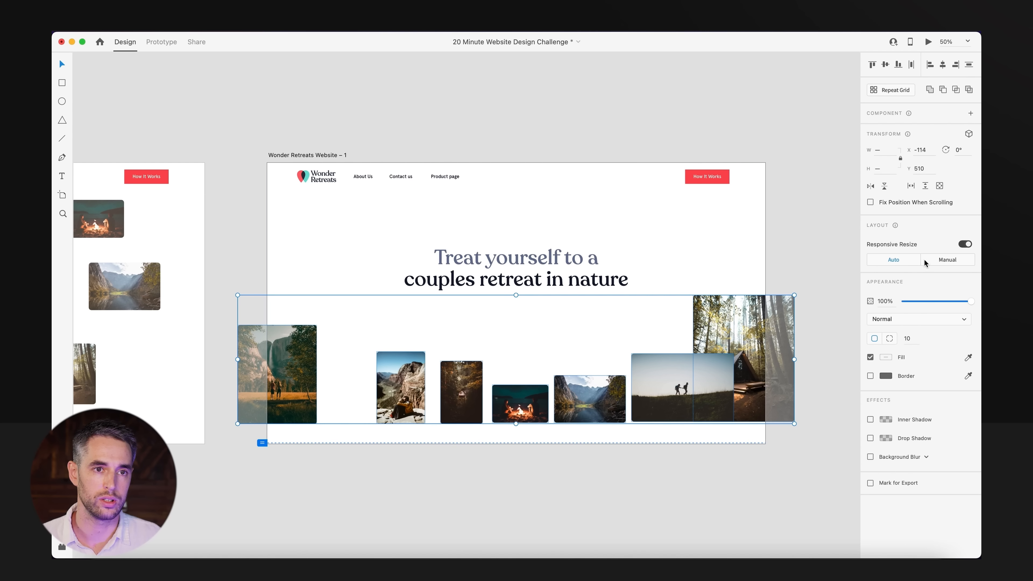
pyautogui.click(913, 65)
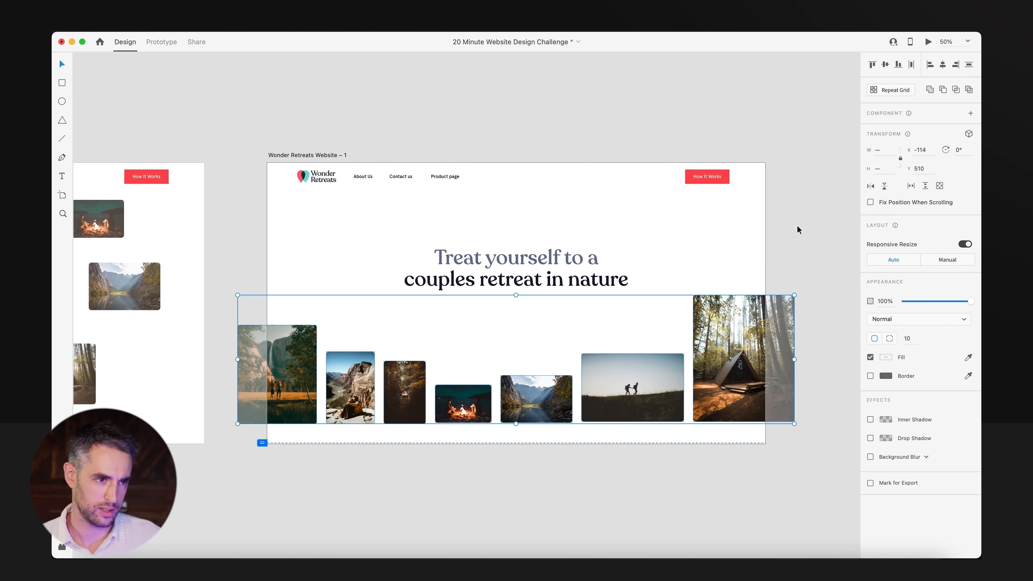
pyautogui.click(666, 483)
# Shift the two outermost photos inward, shrink the tent photo slightly, and redistribute the whole row horizontally.
pyautogui.moveTo(404, 403); pyautogui.dragTo(426, 413)
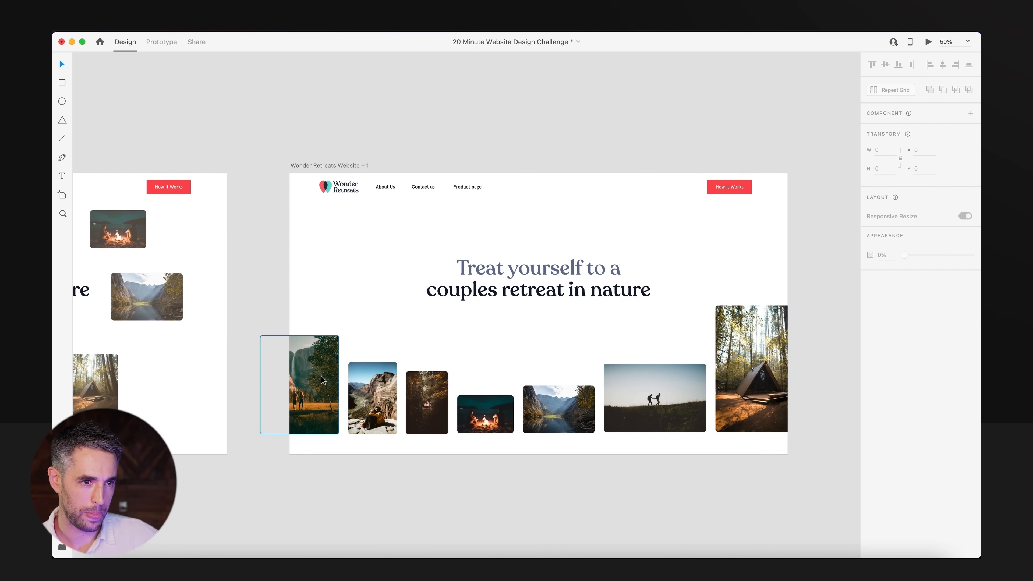
pyautogui.moveTo(307, 399); pyautogui.dragTo(321, 399)
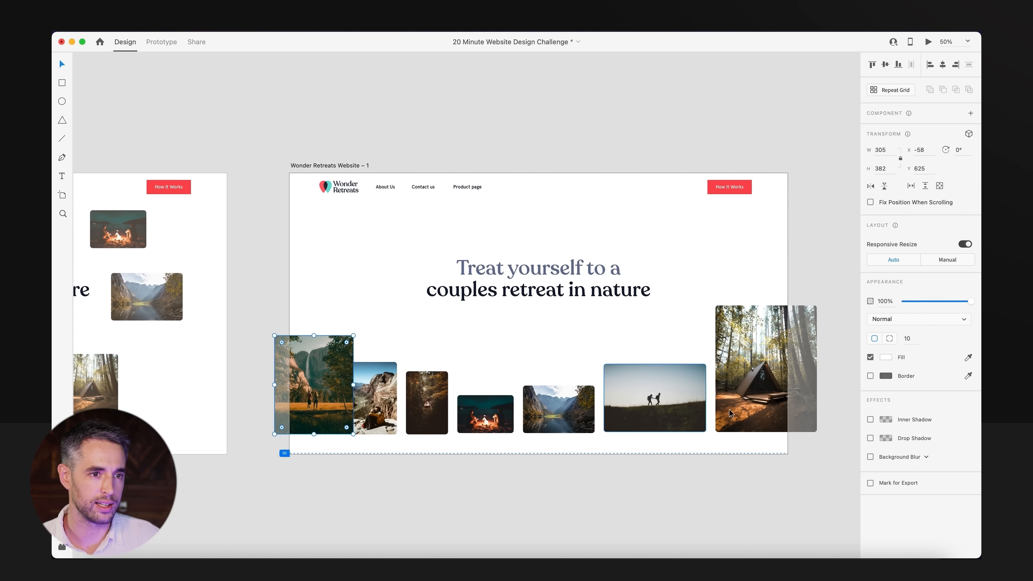
pyautogui.moveTo(773, 386); pyautogui.dragTo(769, 387)
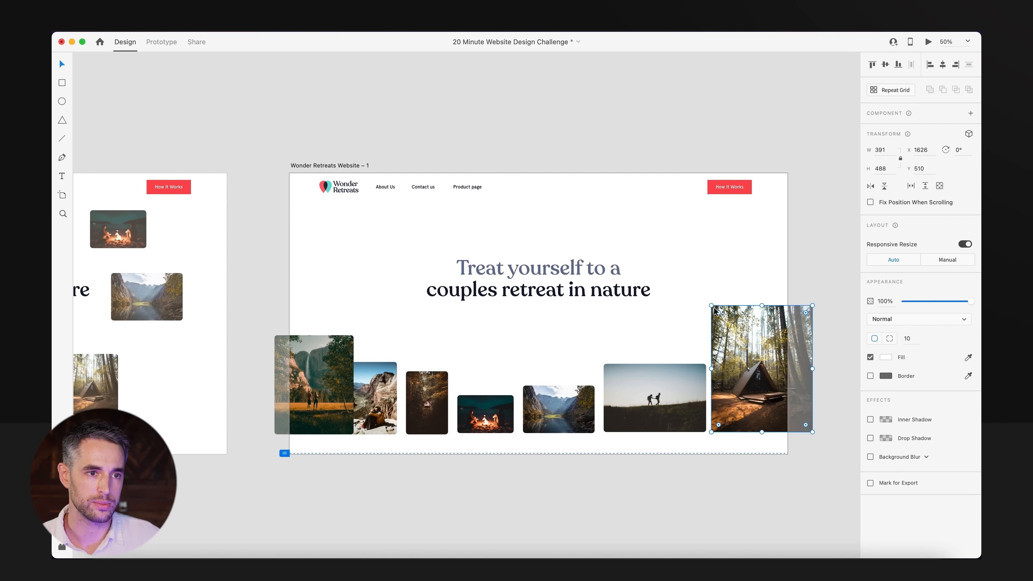
pyautogui.moveTo(711, 305); pyautogui.dragTo(720, 316)
pyautogui.moveTo(750, 457); pyautogui.dragTo(352, 312)
pyautogui.click(911, 65)
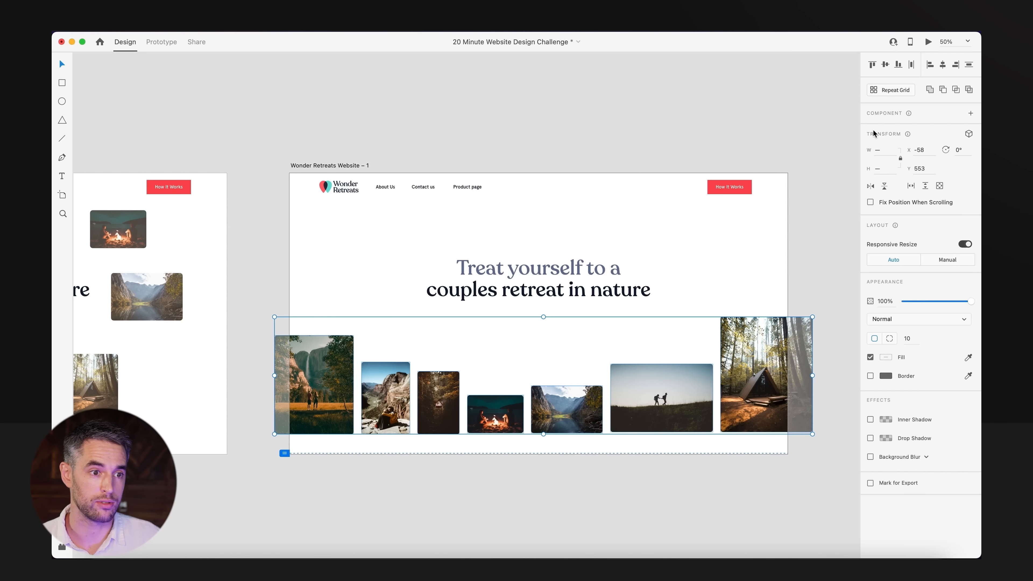
# Move the entire photo row slightly up towards the headline.
pyautogui.scroll(5, 572, 428)
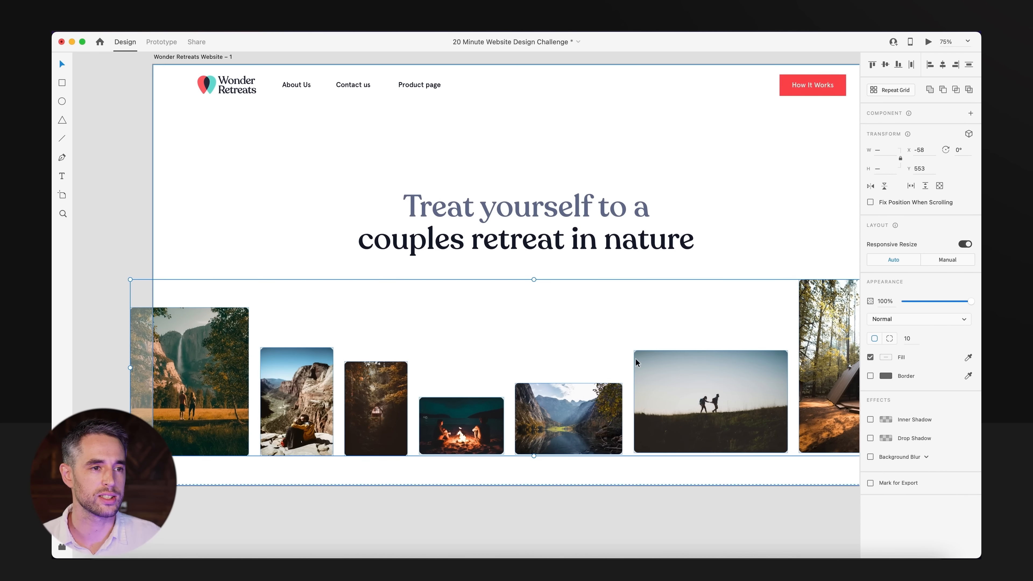
pyautogui.moveTo(601, 417); pyautogui.dragTo(601, 407)
pyautogui.click(611, 539)
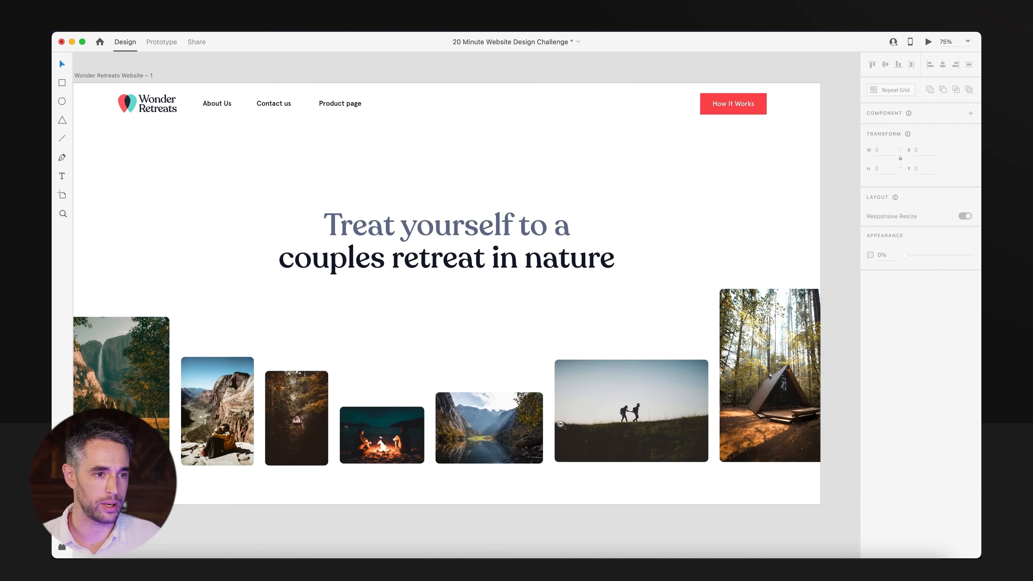
# Fully round the corners of the red How It Works button in the header.
pyautogui.scroll(-5, 561, 425)
pyautogui.scroll(5, 740, 170)
pyautogui.click(530, 175)
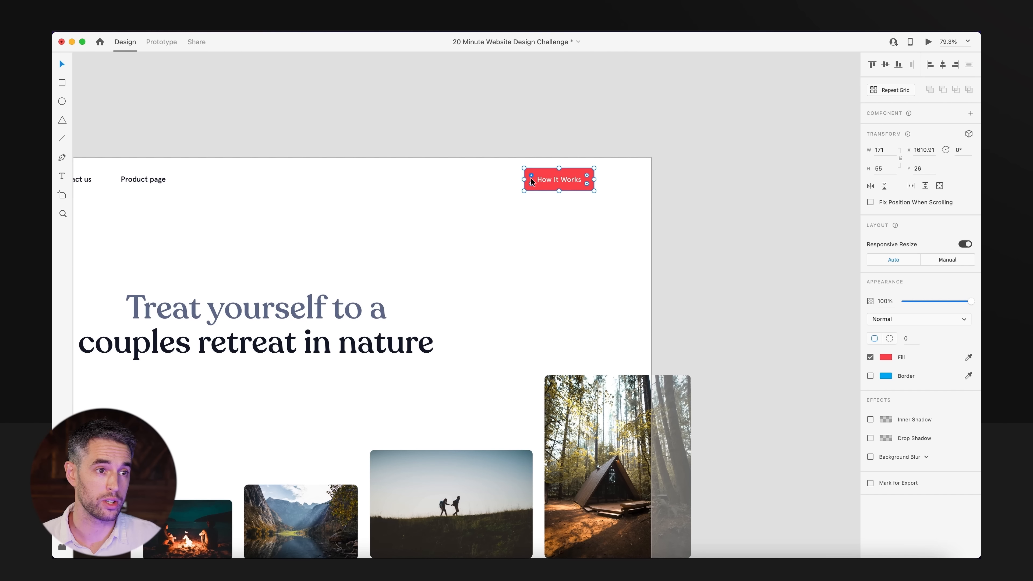
pyautogui.moveTo(531, 176); pyautogui.dragTo(569, 203)
pyautogui.click(568, 206)
# Review the header, the brand keywords beside the artboard and the overall hero layout.
pyautogui.moveTo(466, 160); pyautogui.dragTo(929, 195)
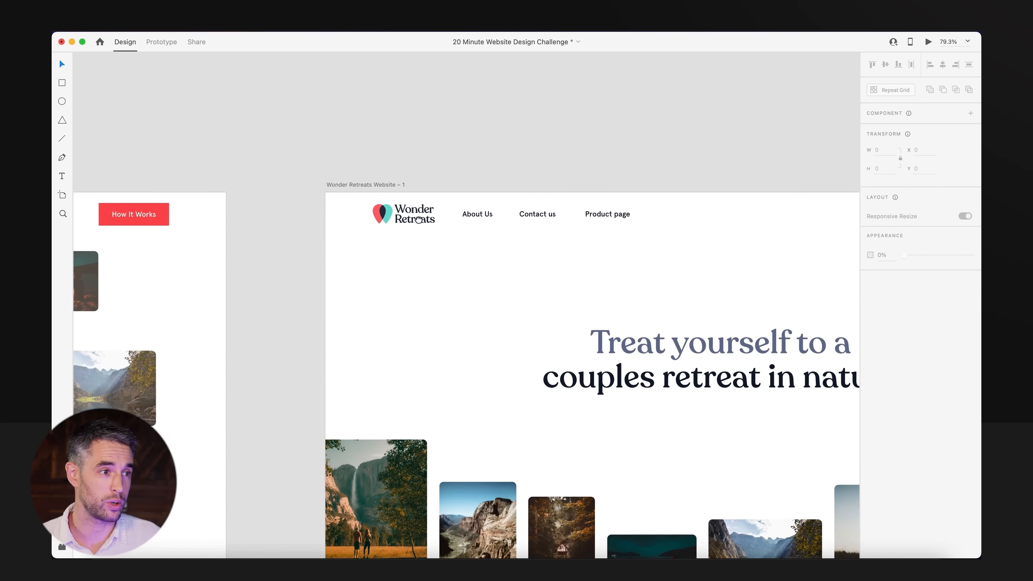
pyautogui.moveTo(312, 267); pyautogui.dragTo(342, 268)
pyautogui.keyDown('alt'); pyautogui.keyDown('super'); pyautogui.click(341, 269); pyautogui.keyUp('super'); pyautogui.keyUp('alt')
pyautogui.moveTo(275, 285); pyautogui.dragTo(585, 300)
pyautogui.moveTo(99, 247); pyautogui.dragTo(759, 194)
pyautogui.click(216, 251)
pyautogui.hscroll(15, 477, 115)
pyautogui.scroll(-3, 478, 115)
pyautogui.moveTo(312, 181); pyautogui.dragTo(670, 454)
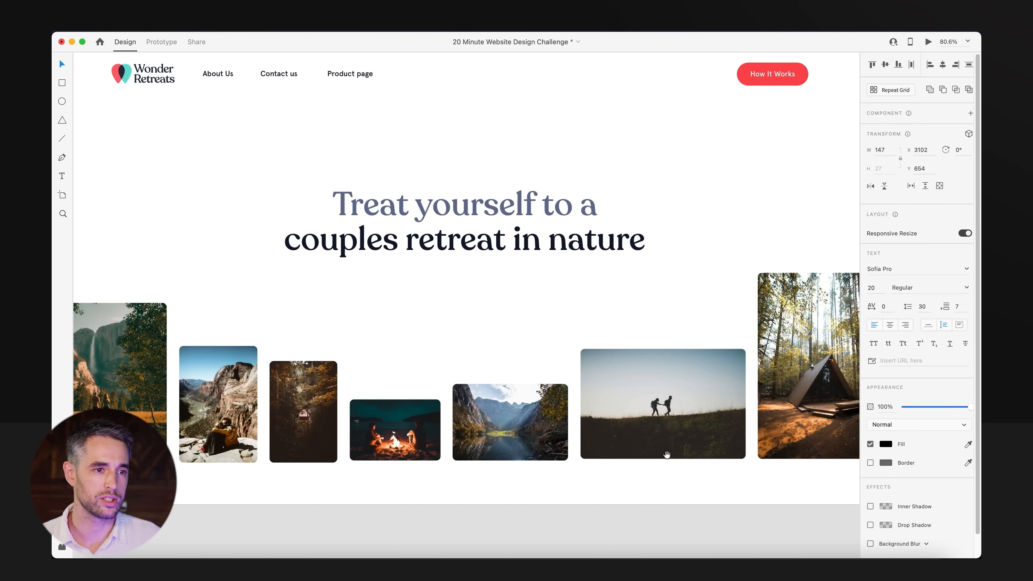
pyautogui.keyDown('alt'); pyautogui.keyDown('super'); pyautogui.click(669, 455); pyautogui.keyUp('super'); pyautogui.keyUp('alt')
pyautogui.click(645, 497)
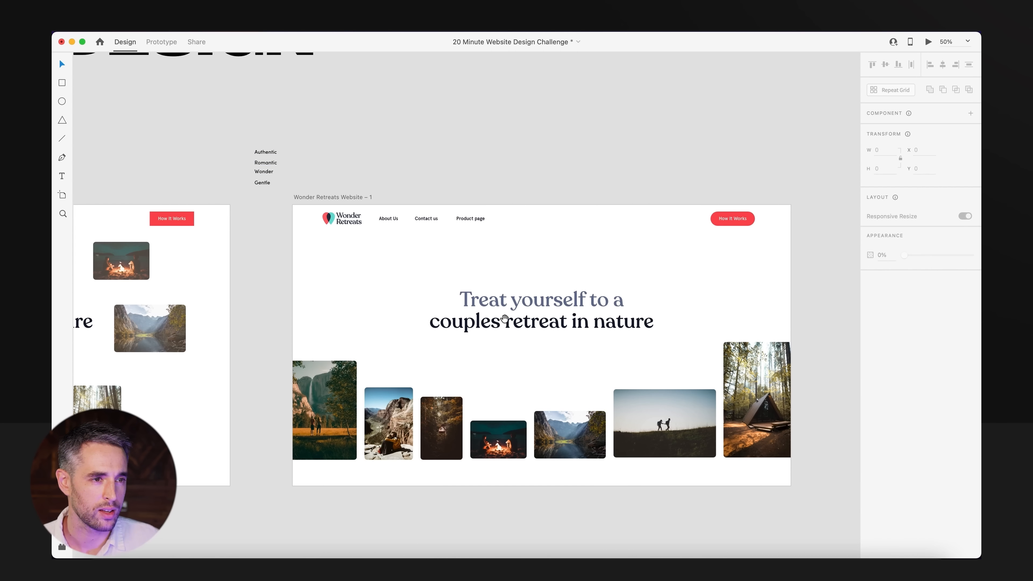
# Lock the beige Hard Light overlay that covers the hero section.
pyautogui.moveTo(776, 163); pyautogui.dragTo(727, 220)
pyautogui.click(715, 156)
pyautogui.click(628, 232)
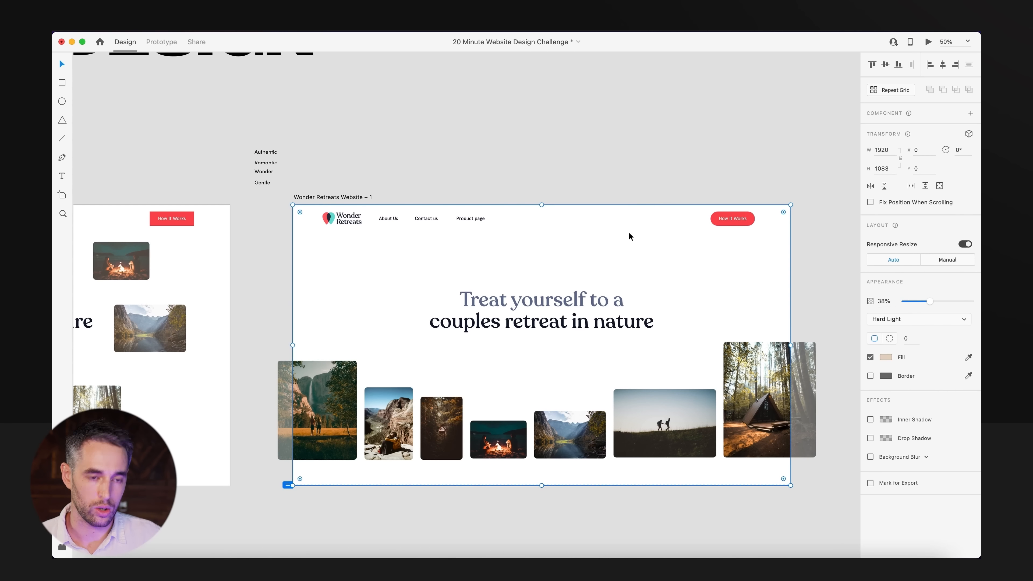
pyautogui.press('super+l')
# Duplicate the header's How It Works button, place the copy beneath the headline, and save the document.
pyautogui.moveTo(702, 126); pyautogui.dragTo(784, 234)
pyautogui.moveTo(722, 219); pyautogui.dragTo(532, 360)
pyautogui.click(566, 276)
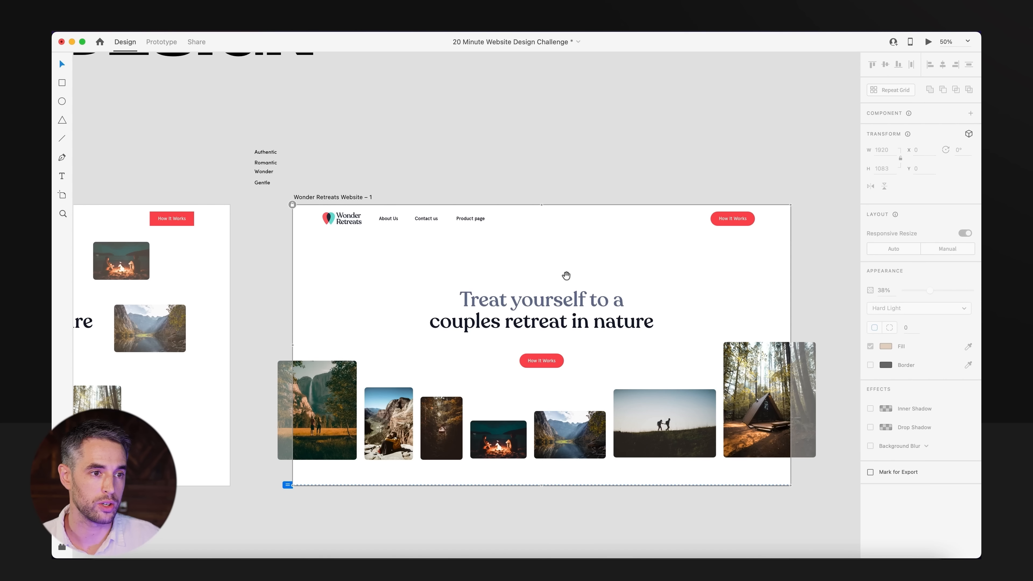
pyautogui.moveTo(566, 276); pyautogui.dragTo(554, 218)
pyautogui.click(550, 116)
pyautogui.press('super+s')
pyautogui.scroll(-3, 466, 233)
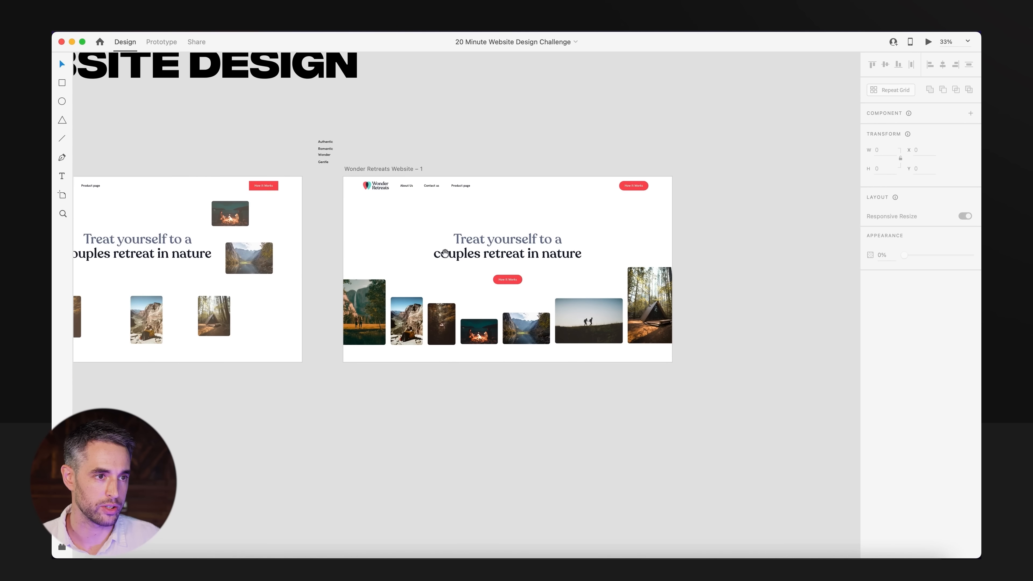
# Switch to the Pomofocus timer in the browser to check the remaining time, and return to Adobe XD.
pyautogui.click(207, 568)
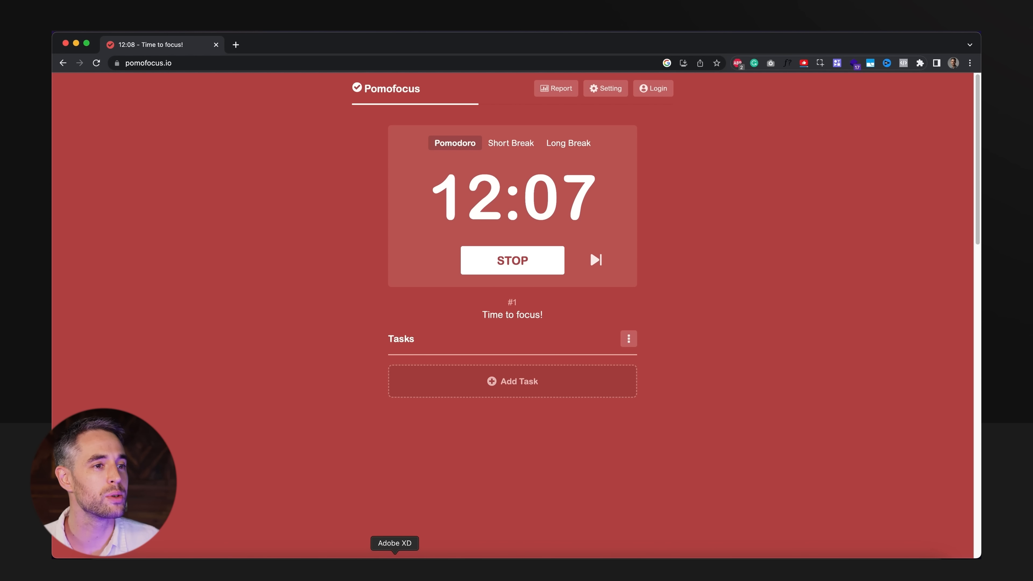
pyautogui.click(394, 567)
pyautogui.scroll(3, 628, 385)
pyautogui.scroll(-5, 628, 385)
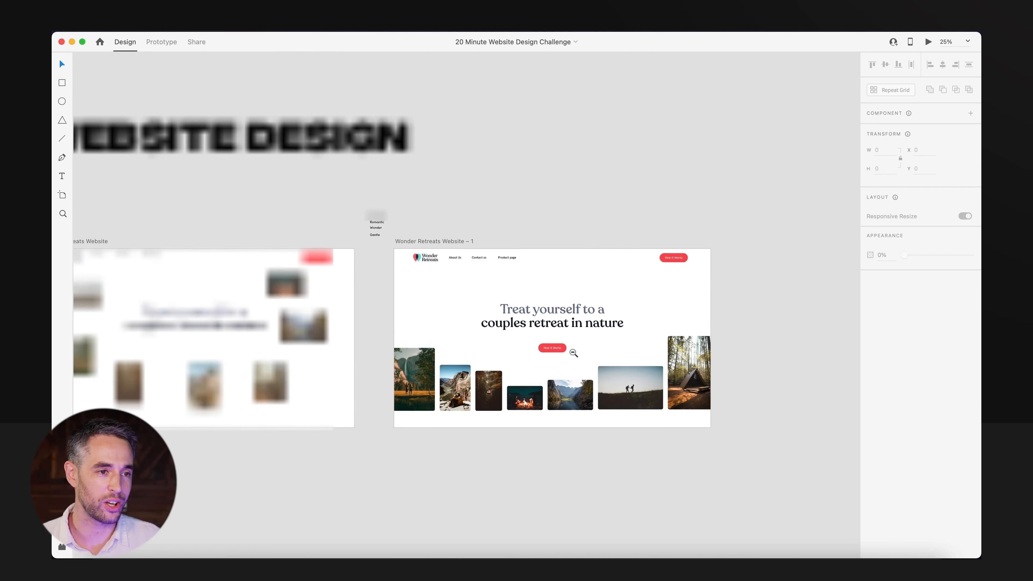
# Extend the Wonder Retreats Website – 1 artboard downward to make room for sections below the photo row.
pyautogui.moveTo(514, 276); pyautogui.dragTo(460, 215)
pyautogui.click(460, 215)
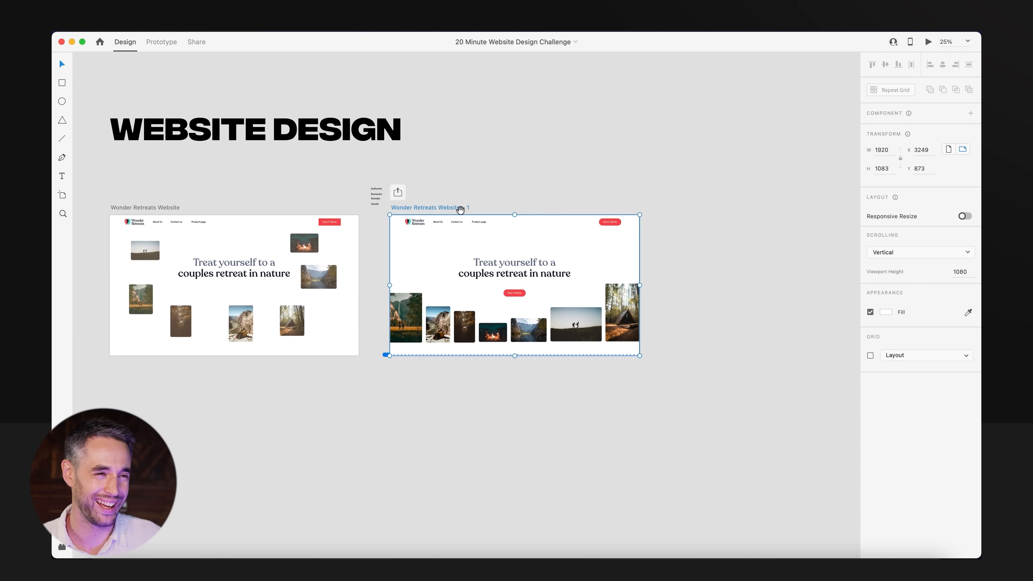
pyautogui.scroll(-4, 490, 245)
pyautogui.moveTo(502, 290)
pyautogui.mouseDown()
pyautogui.moveTo(502, 557)
pyautogui.moveTo(502, 452)
pyautogui.mouseUp()
pyautogui.click(591, 331)
pyautogui.moveTo(466, 122)
pyautogui.mouseDown()
pyautogui.moveTo(600, 283)
pyautogui.moveTo(313, 378)
pyautogui.mouseUp()
pyautogui.click(742, 395)
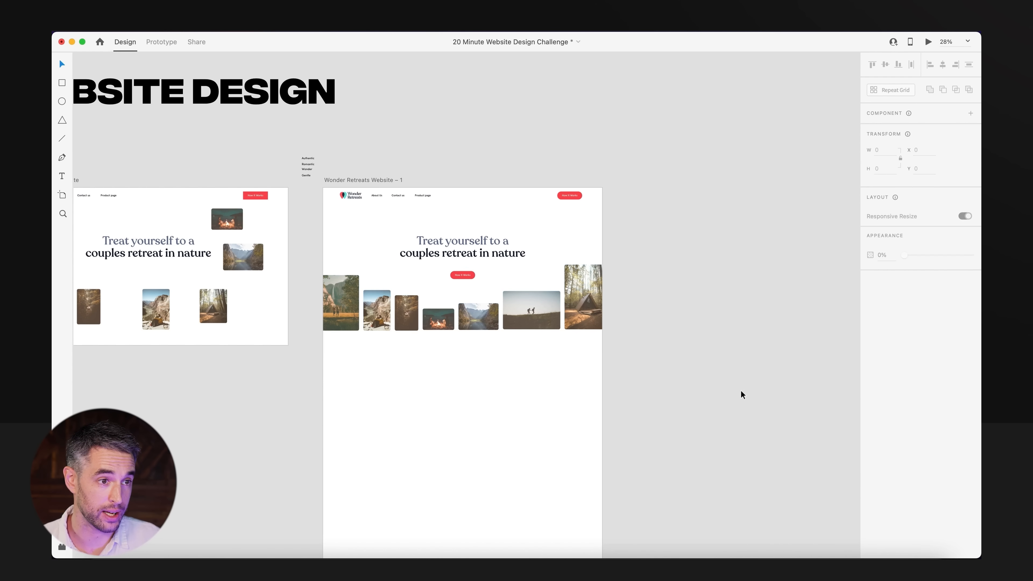
# Move the headline and the button beneath it slightly up, and group the button's label with its background.
pyautogui.moveTo(573, 360); pyautogui.dragTo(596, 412)
pyautogui.hscroll(-3, 599, 346)
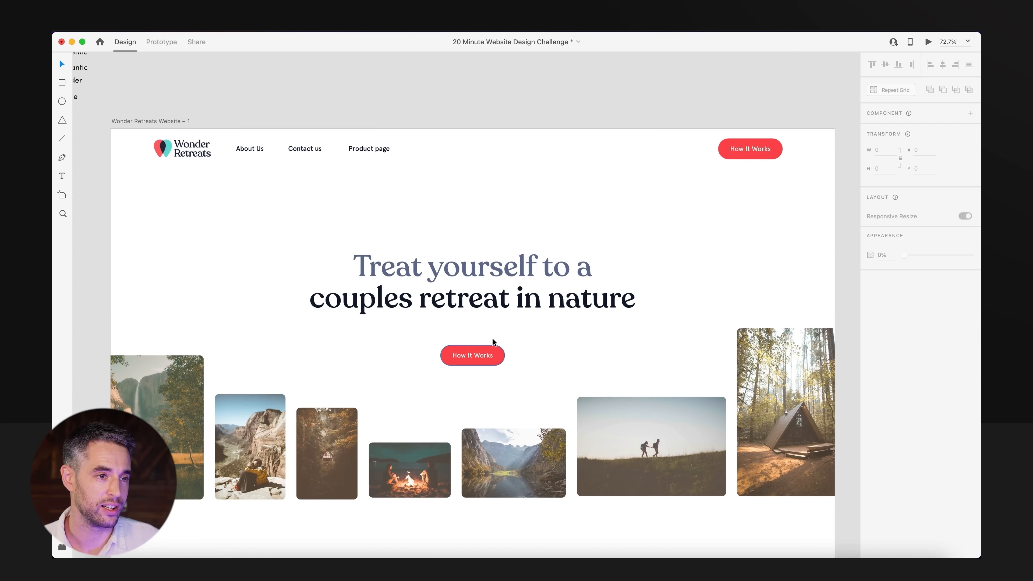
pyautogui.moveTo(479, 282); pyautogui.dragTo(479, 262)
pyautogui.click(472, 355)
pyautogui.moveTo(472, 357); pyautogui.dragTo(476, 350)
pyautogui.keyDown('shift'); pyautogui.click(495, 357); pyautogui.keyUp('shift')
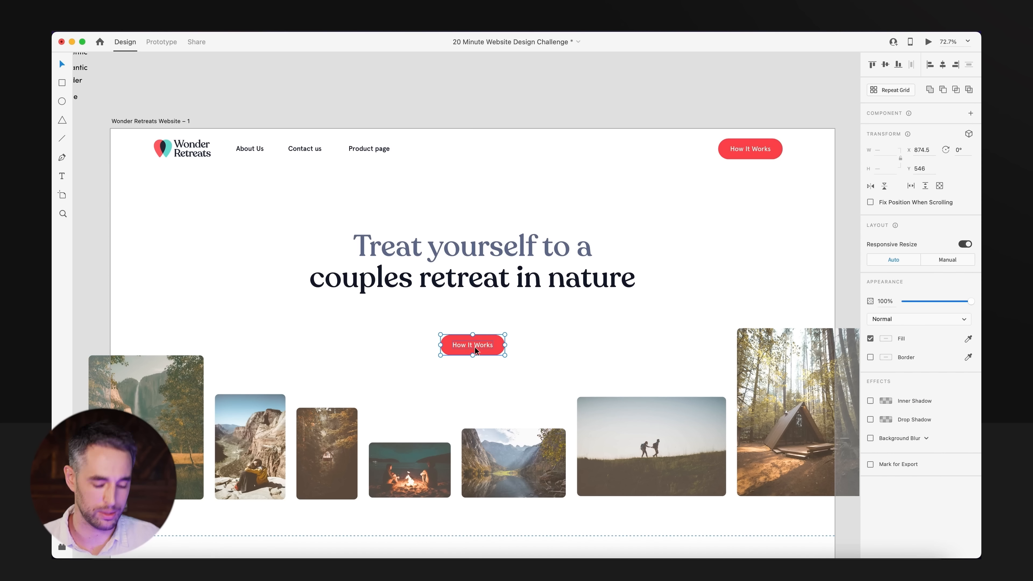
pyautogui.press('super+g')
# Copy the "Our hand crafted retreats" paragraph from the Website Assets artboard and paste it into the hero section.
pyautogui.scroll(-3, 480, 285)
pyautogui.moveTo(346, 325); pyautogui.dragTo(604, 329)
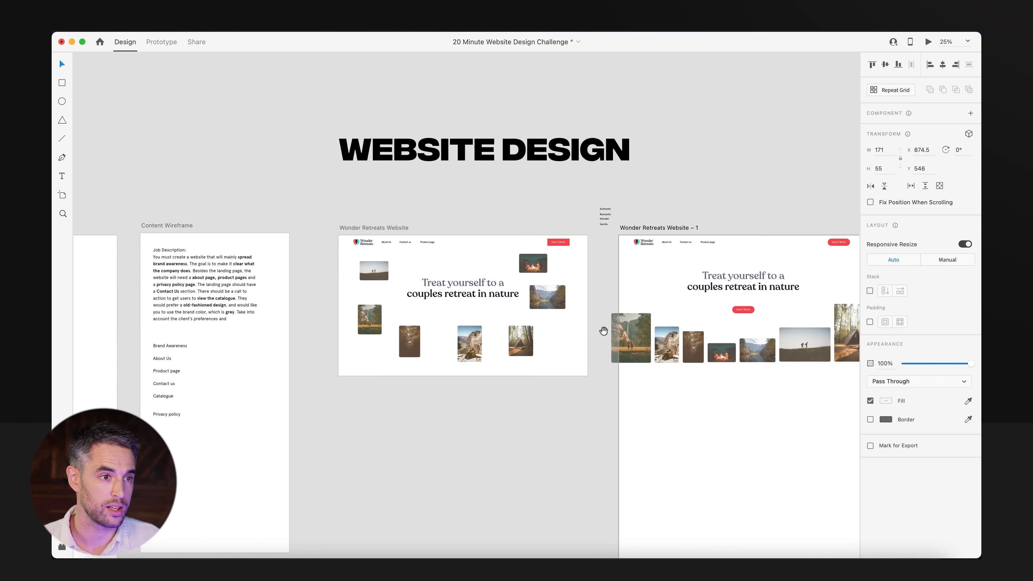
pyautogui.moveTo(77, 388); pyautogui.dragTo(275, 385)
pyautogui.scroll(-5, 276, 385)
pyautogui.hscroll(-3, 261, 398)
pyautogui.click(219, 396)
pyautogui.press('super+c')
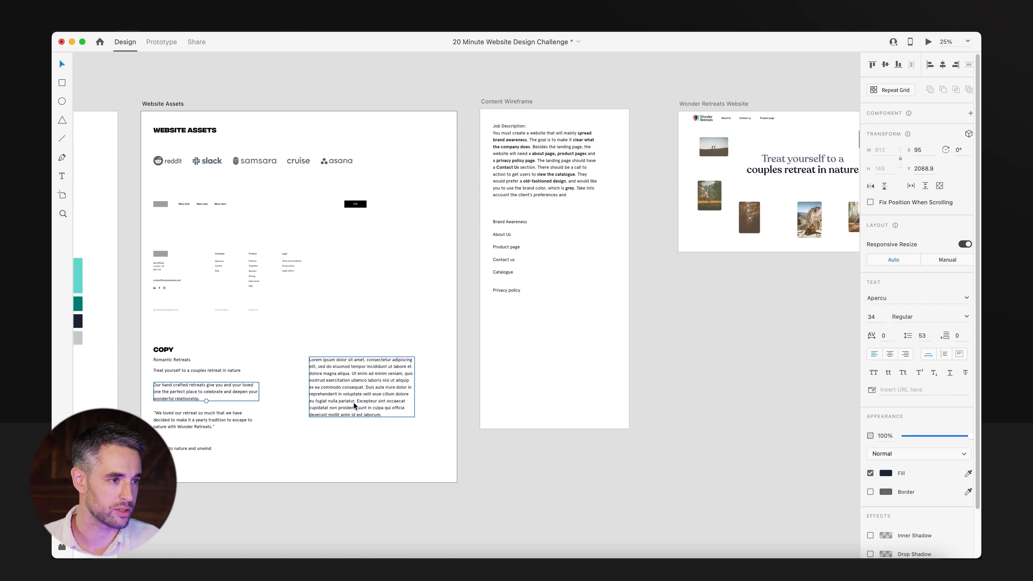
pyautogui.moveTo(673, 340); pyautogui.dragTo(186, 410)
pyautogui.moveTo(492, 163); pyautogui.dragTo(708, 358)
pyautogui.press('super+v')
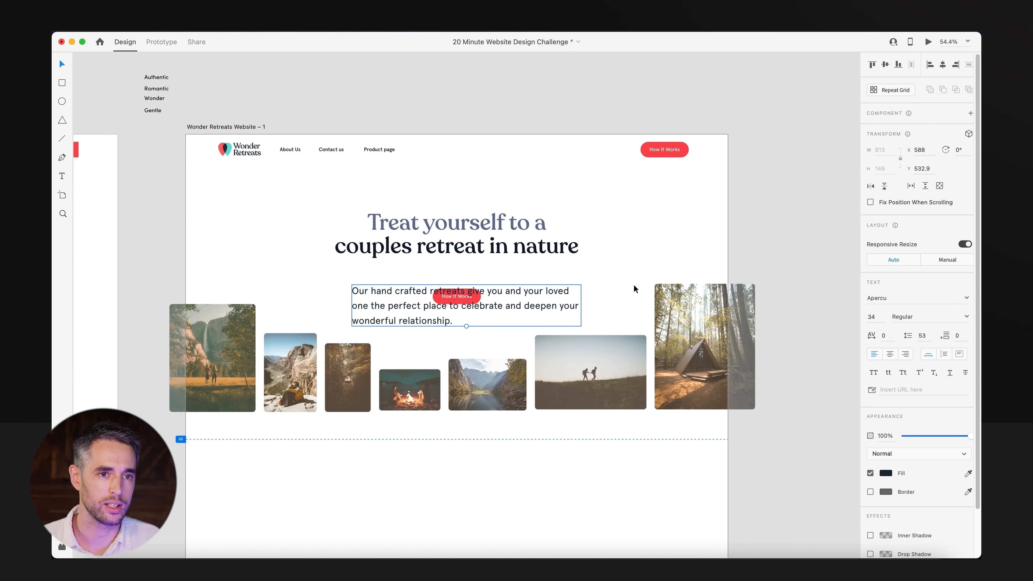
# Shrink and centre-align the pasted paragraph between headline and button, nudge the headline up, and save the document.
pyautogui.moveTo(467, 326); pyautogui.dragTo(458, 275)
pyautogui.click(890, 354)
pyautogui.keyDown('shift'); pyautogui.click(455, 252); pyautogui.keyUp('shift')
pyautogui.click(469, 116)
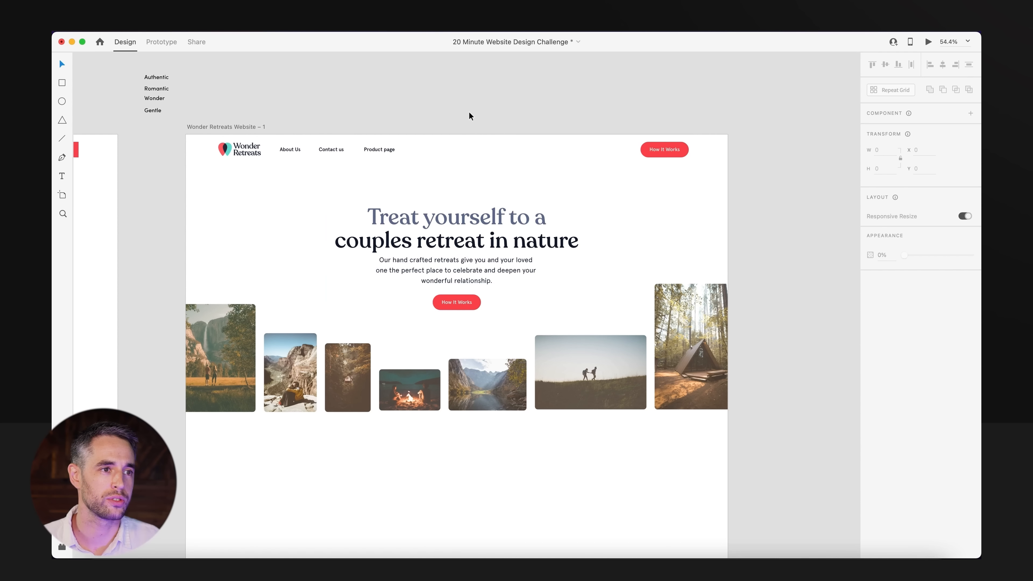
pyautogui.press('super+s')
# Copy the Romantic Retreats text from the Website Assets copy and place it above the hero headline at size 23.
pyautogui.scroll(-5, 454, 303)
pyautogui.moveTo(322, 363); pyautogui.dragTo(784, 185)
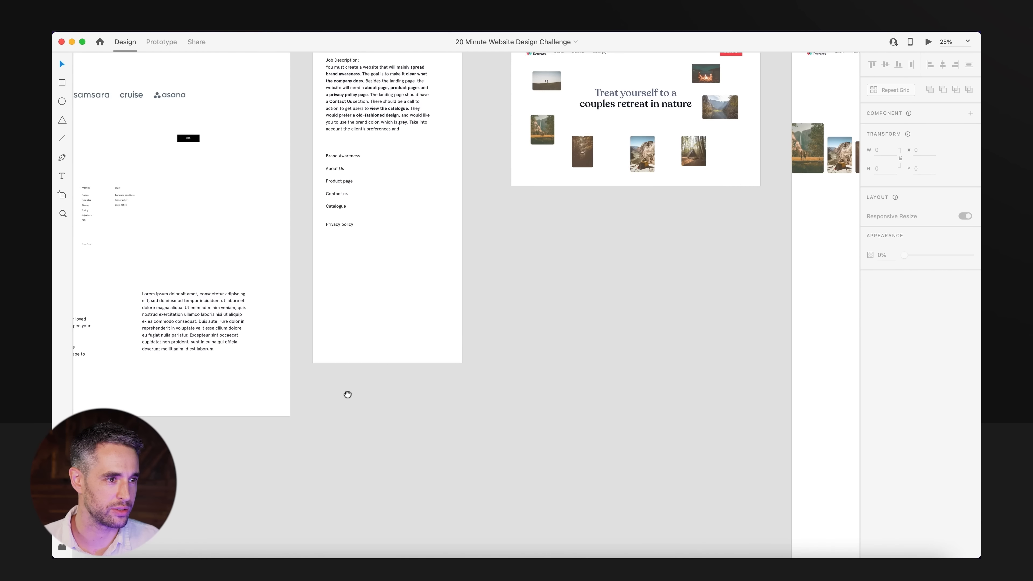
pyautogui.moveTo(348, 393); pyautogui.dragTo(513, 401)
pyautogui.click(156, 302)
pyautogui.moveTo(588, 300); pyautogui.dragTo(230, 546)
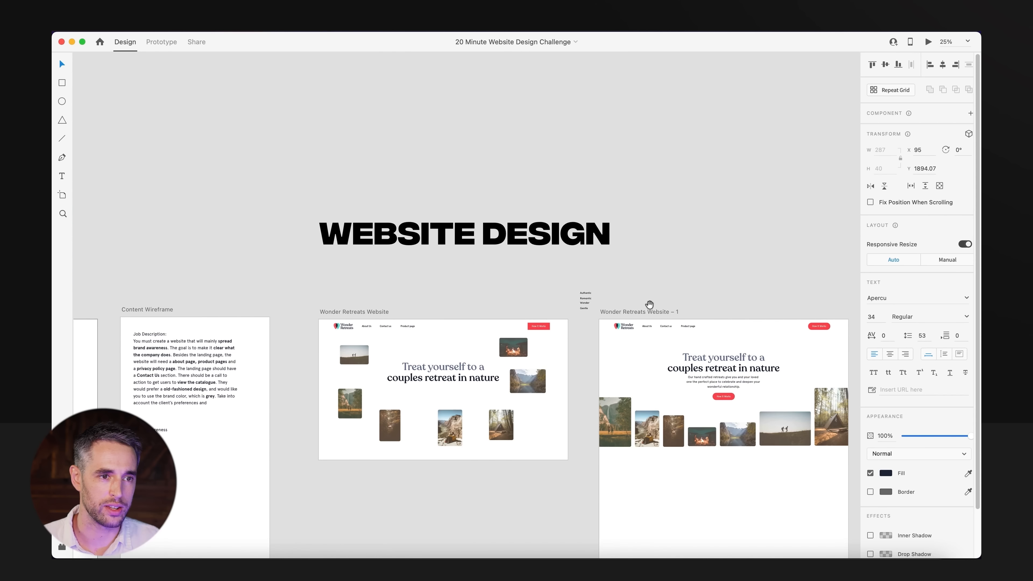
pyautogui.scroll(6, 794, 382)
pyautogui.moveTo(794, 382); pyautogui.dragTo(688, 441)
pyautogui.press('super+v')
pyautogui.moveTo(446, 304)
pyautogui.mouseDown()
pyautogui.moveTo(421, 305)
pyautogui.moveTo(444, 313)
pyautogui.mouseUp()
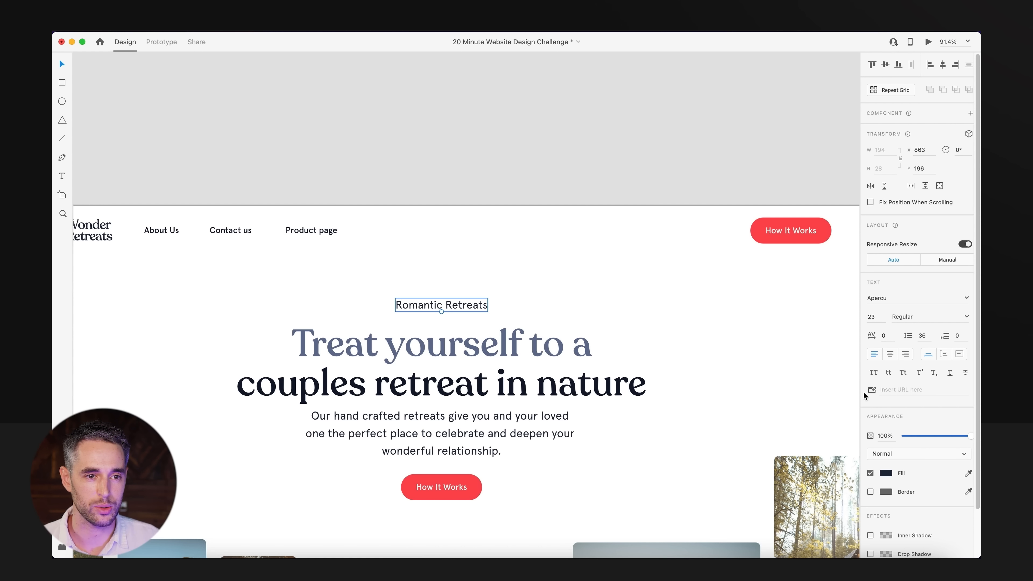
# Recolour the Romantic Retreats text to a muted grey-blue, #929AAF.
pyautogui.click(886, 473)
pyautogui.click(763, 446)
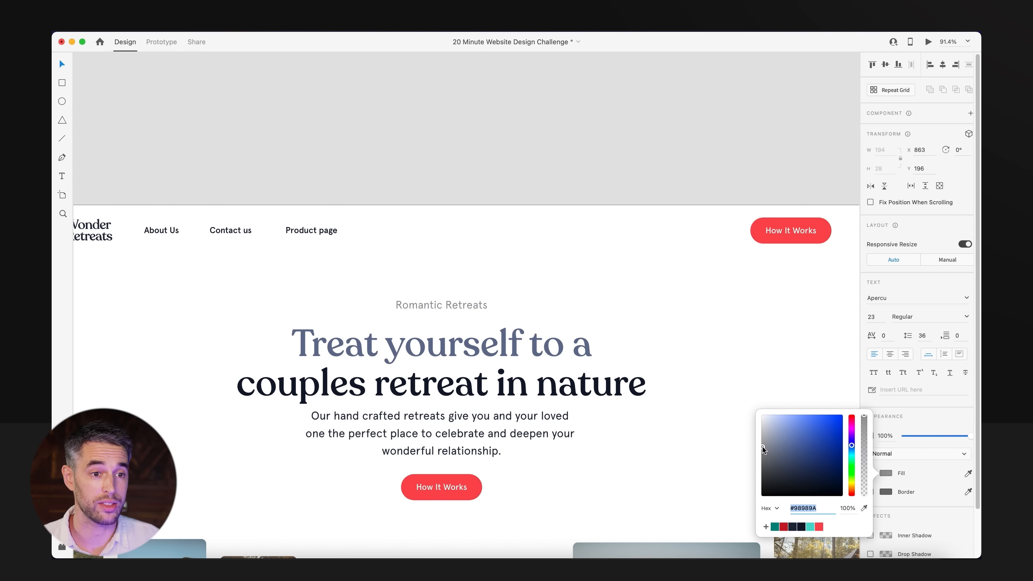
pyautogui.moveTo(777, 442)
pyautogui.mouseDown()
pyautogui.moveTo(757, 442)
pyautogui.moveTo(785, 443)
pyautogui.moveTo(776, 440)
pyautogui.mouseUp()
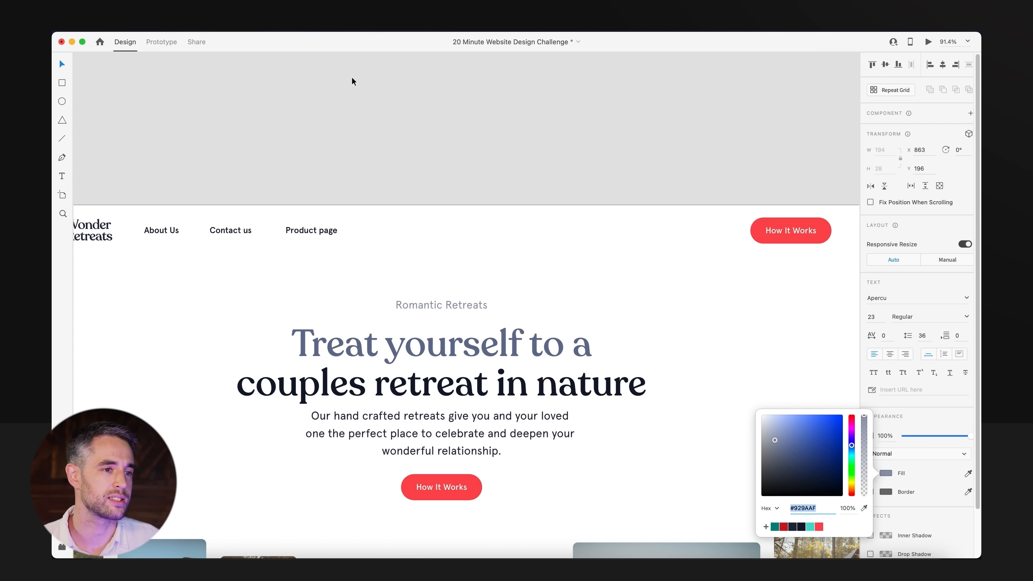
pyautogui.click(490, 160)
# Set the Romantic Retreats label in all caps, centre-aligned at size 18, and centre it above the headline.
pyautogui.scroll(-2, 490, 184)
pyautogui.hscroll(-2, 490, 183)
pyautogui.click(488, 264)
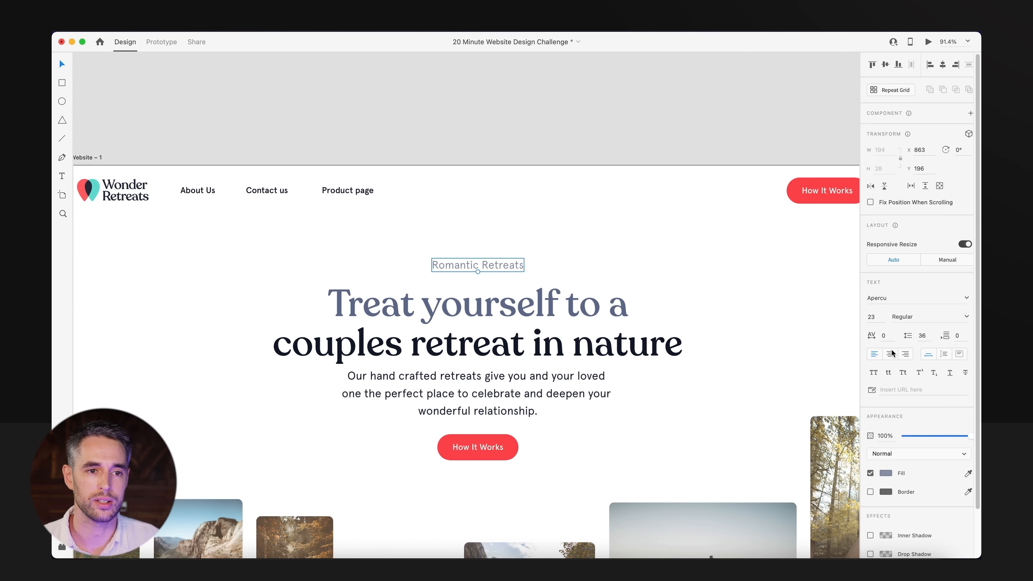
pyautogui.click(873, 374)
pyautogui.moveTo(507, 265); pyautogui.dragTo(501, 265)
pyautogui.write('22')
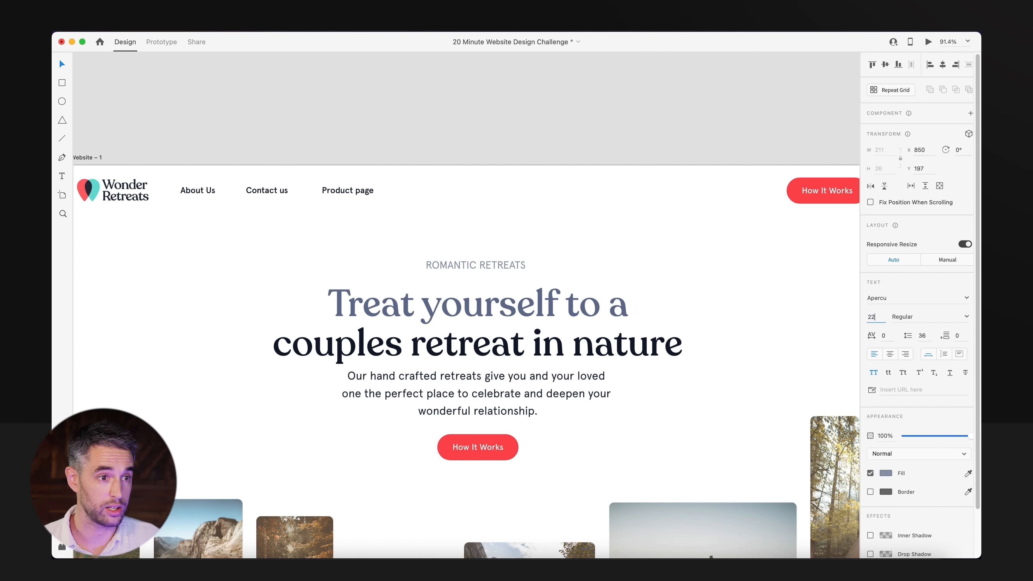
pyautogui.press('Return')
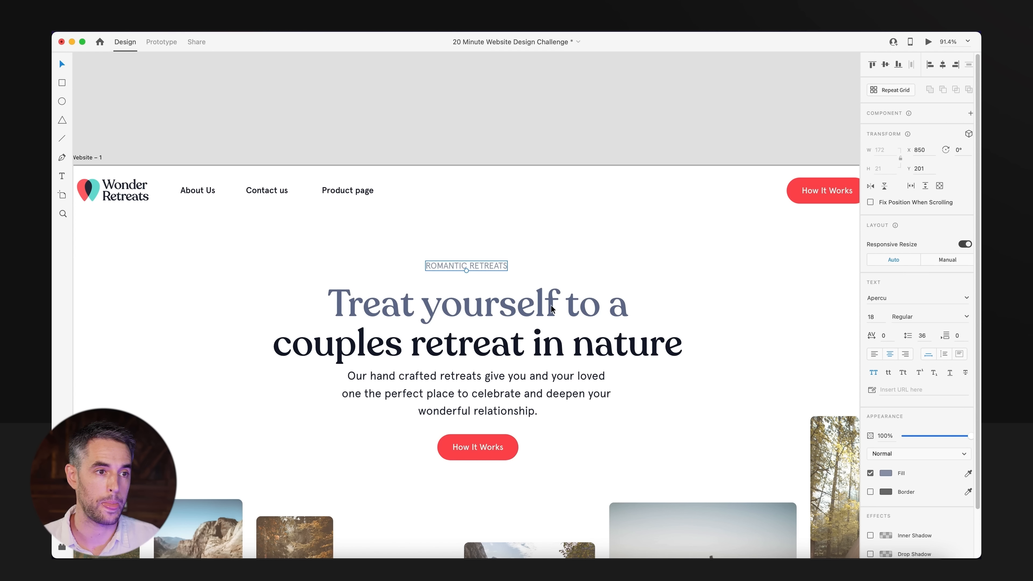
pyautogui.moveTo(495, 266); pyautogui.dragTo(506, 263)
pyautogui.click(500, 118)
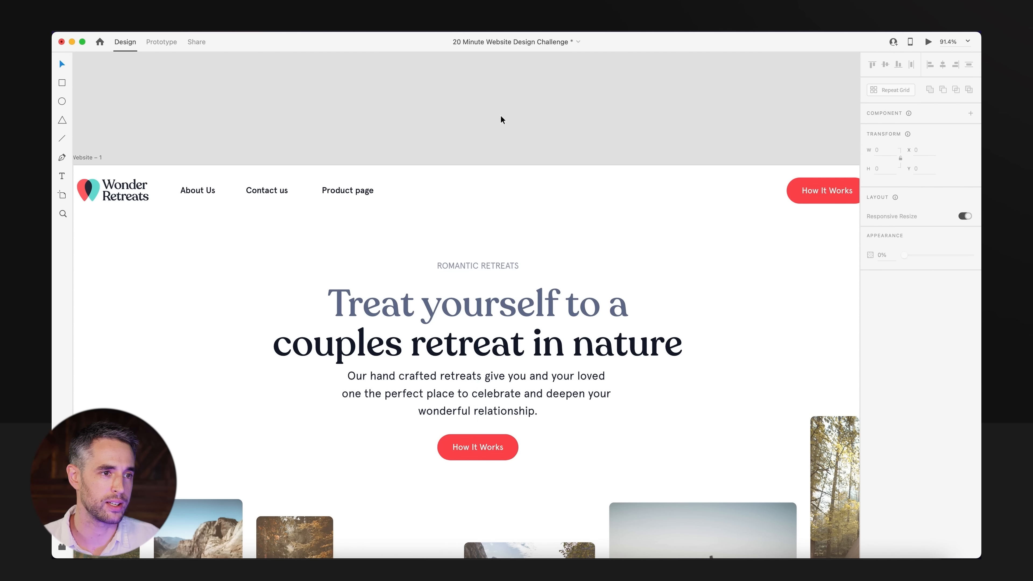
# Set the Romantic Retreats label's font weight to Medium and save the document.
pyautogui.keyDown('alt'); pyautogui.keyDown('super'); pyautogui.click(500, 115); pyautogui.keyUp('super'); pyautogui.keyUp('alt')
pyautogui.moveTo(505, 160); pyautogui.dragTo(501, 141)
pyautogui.keyDown('super'); pyautogui.click(474, 171); pyautogui.keyUp('super')
pyautogui.click(498, 195)
pyautogui.click(968, 317)
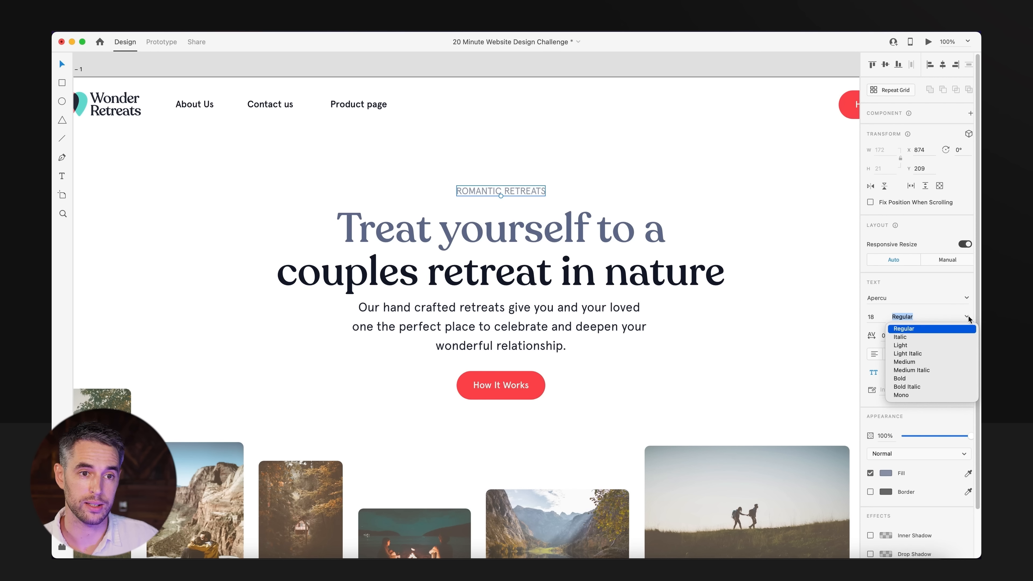
pyautogui.click(911, 363)
pyautogui.click(573, 123)
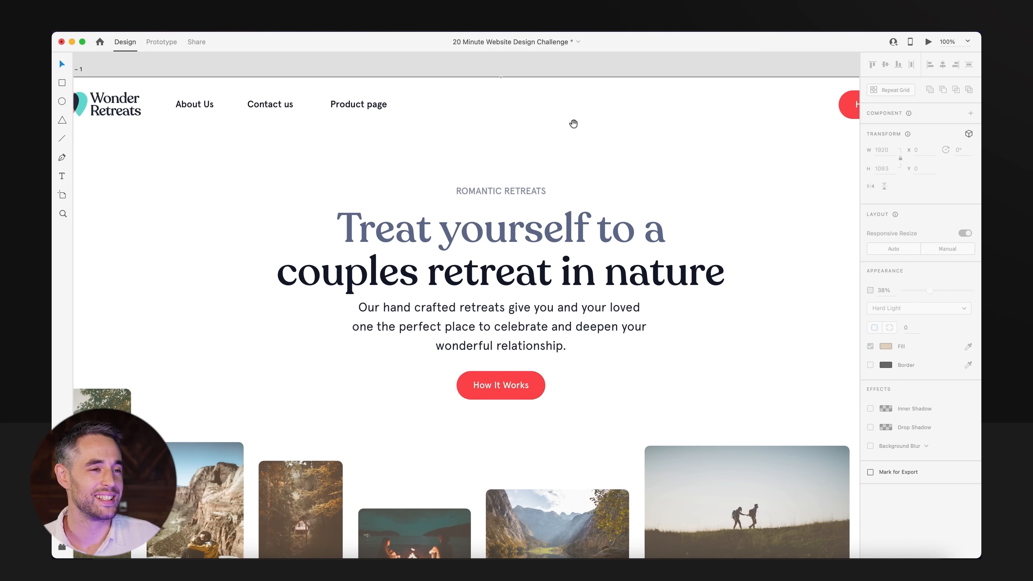
pyautogui.keyDown('alt'); pyautogui.keyDown('super'); pyautogui.click(574, 124); pyautogui.keyUp('super'); pyautogui.keyUp('alt')
pyautogui.click(593, 90)
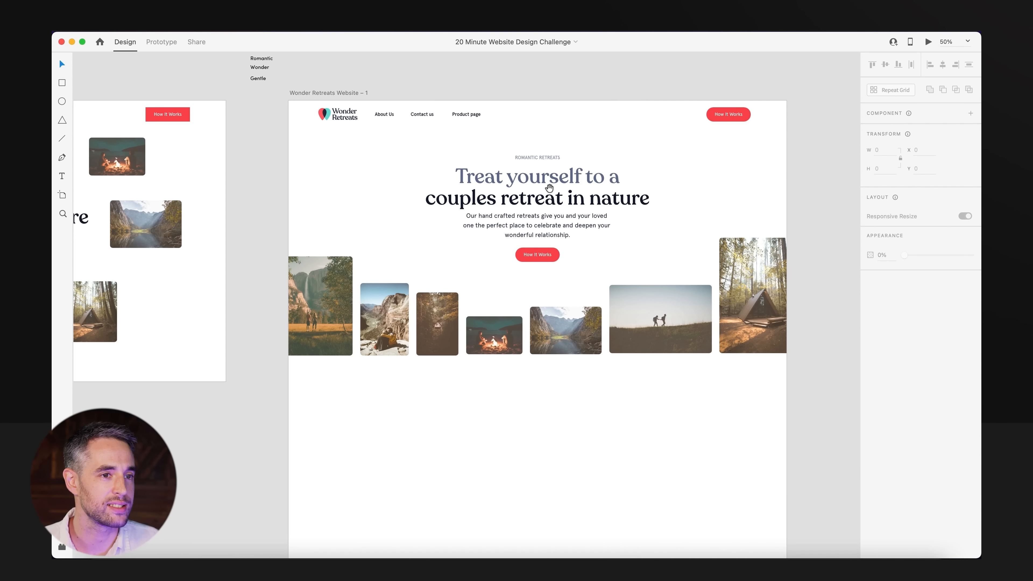
# Align all seven hero photos along their bottom edges.
pyautogui.hscroll(5, 676, 323)
pyautogui.scroll(-2, 676, 324)
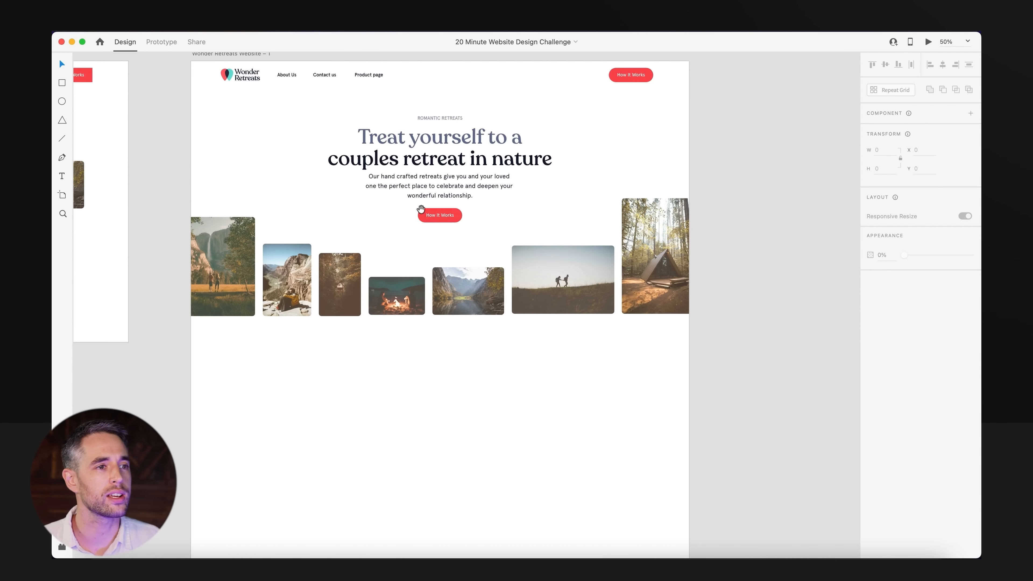
pyautogui.moveTo(421, 209); pyautogui.dragTo(423, 276)
pyautogui.scroll(5, 427, 261)
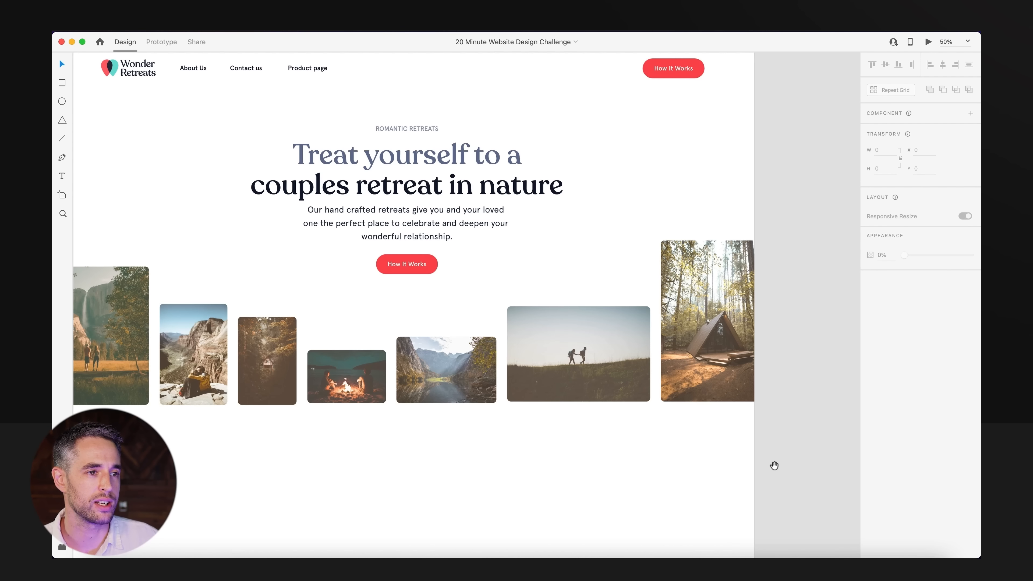
pyautogui.click(754, 374)
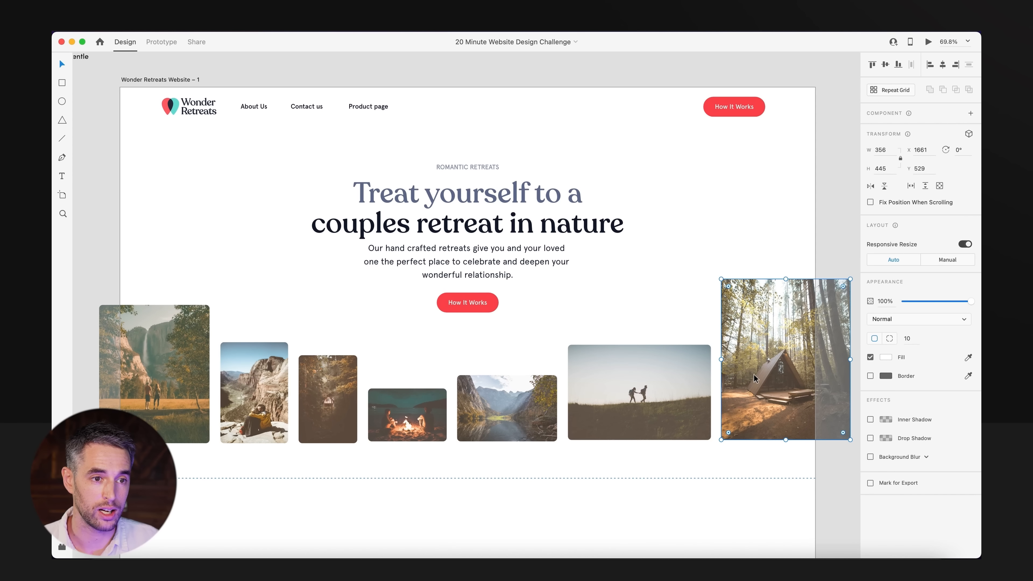
pyautogui.press('Escape')
pyautogui.moveTo(795, 490); pyautogui.dragTo(321, 315)
pyautogui.scroll(-5, 442, 463)
pyautogui.click(443, 466)
pyautogui.scroll(-3, 445, 454)
pyautogui.moveTo(675, 365); pyautogui.dragTo(256, 428)
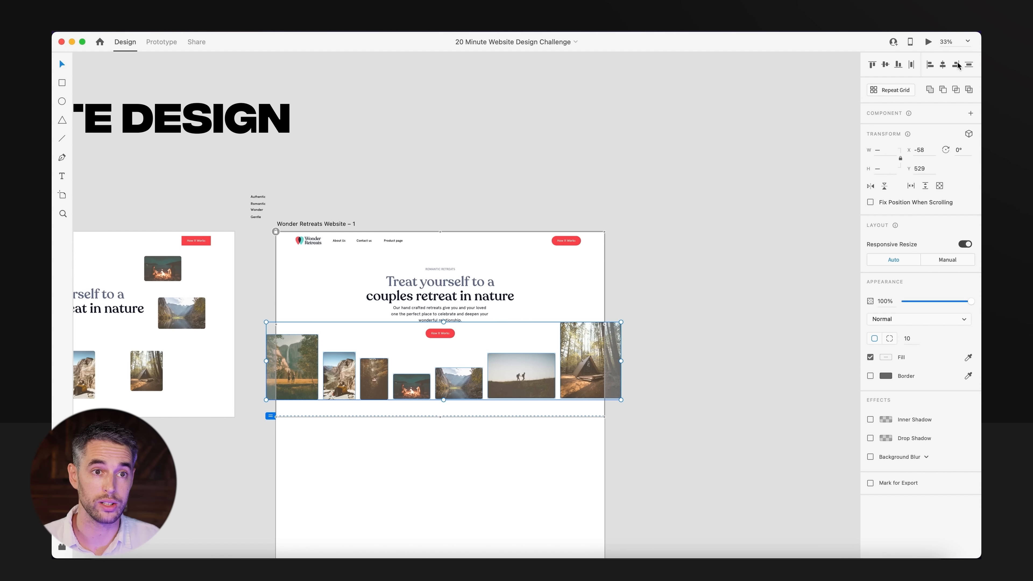
pyautogui.click(898, 65)
pyautogui.click(696, 383)
# Strike through the Brand Awareness item in the Content Wireframe list.
pyautogui.moveTo(554, 494); pyautogui.dragTo(563, 287)
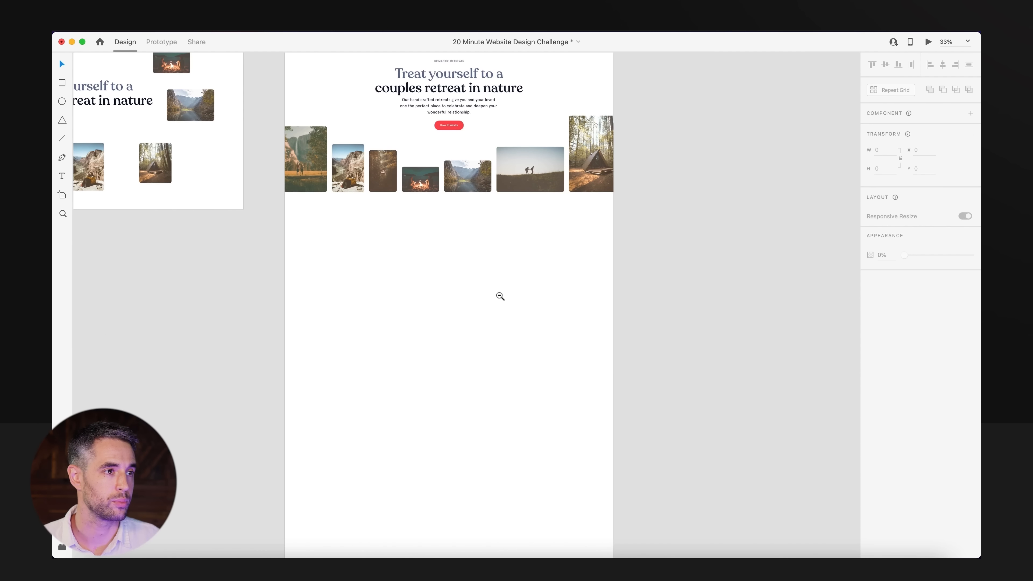
pyautogui.keyDown('alt'); pyautogui.keyDown('super'); pyautogui.click(499, 295); pyautogui.keyUp('super'); pyautogui.keyUp('alt')
pyautogui.moveTo(304, 259); pyautogui.dragTo(470, 277)
pyautogui.moveTo(415, 301); pyautogui.dragTo(739, 328)
pyautogui.moveTo(329, 234); pyautogui.dragTo(503, 398)
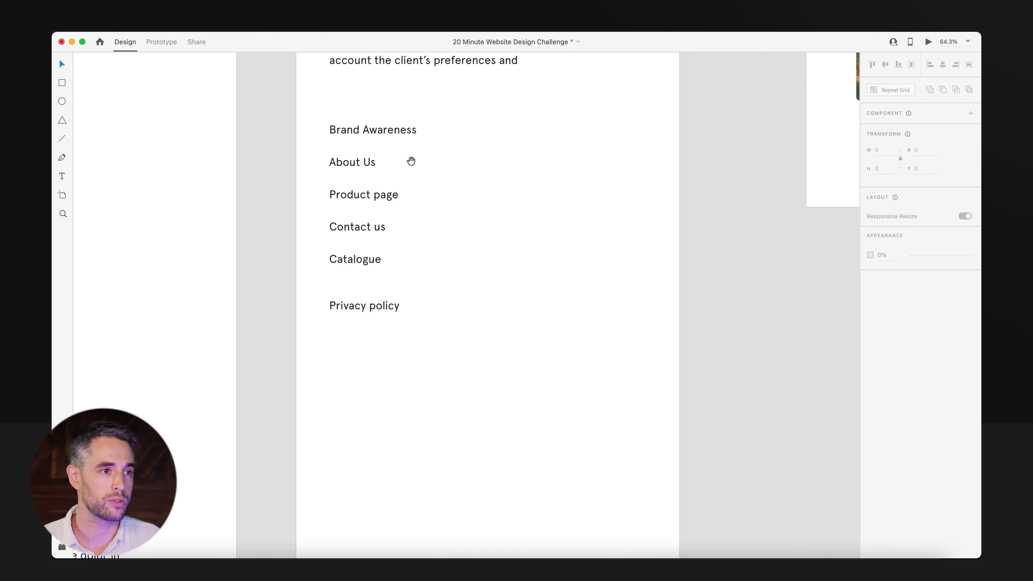
pyautogui.click(421, 132)
pyautogui.click(967, 374)
pyautogui.click(347, 175)
pyautogui.click(349, 167)
pyautogui.click(516, 250)
# Copy the Lorem ipsum paragraph from the Website Assets copy and place it well below the hero photo row.
pyautogui.moveTo(581, 312); pyautogui.dragTo(435, 298)
pyautogui.keyDown('alt'); pyautogui.keyDown('super'); pyautogui.click(435, 297); pyautogui.keyUp('super'); pyautogui.keyUp('alt')
pyautogui.keyDown('alt'); pyautogui.keyDown('super'); pyautogui.click(434, 298); pyautogui.keyUp('super'); pyautogui.keyUp('alt')
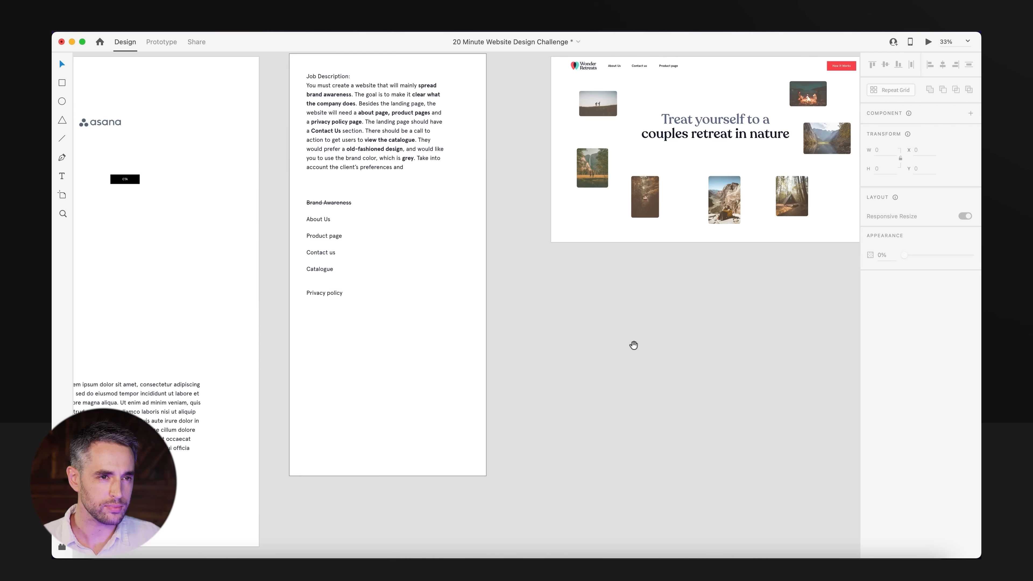
pyautogui.keyDown('alt'); pyautogui.keyDown('super'); pyautogui.click(633, 344); pyautogui.keyUp('super'); pyautogui.keyUp('alt')
pyautogui.moveTo(678, 349); pyautogui.dragTo(468, 333)
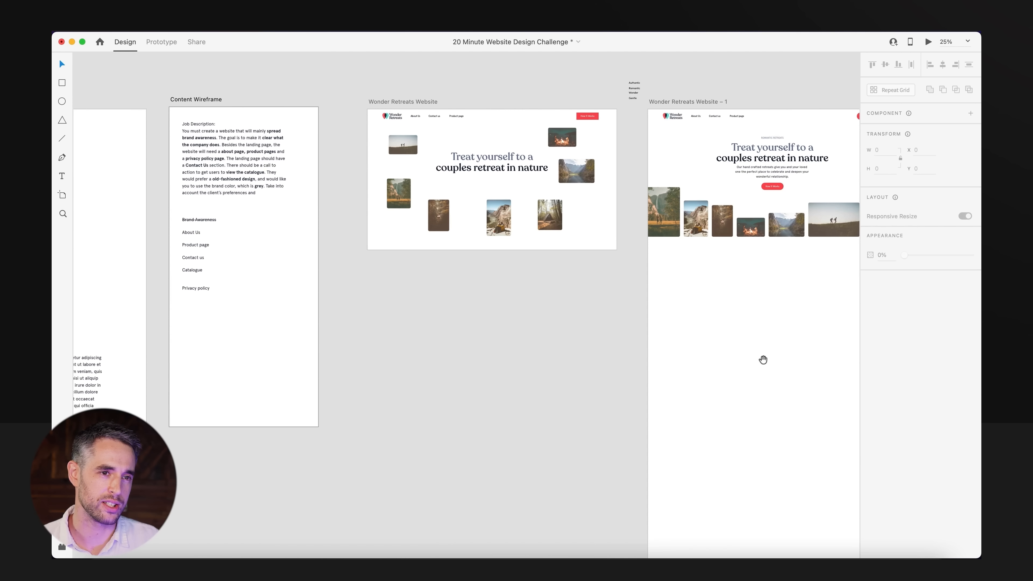
pyautogui.moveTo(763, 359); pyautogui.dragTo(757, 359)
pyautogui.moveTo(141, 363); pyautogui.dragTo(430, 366)
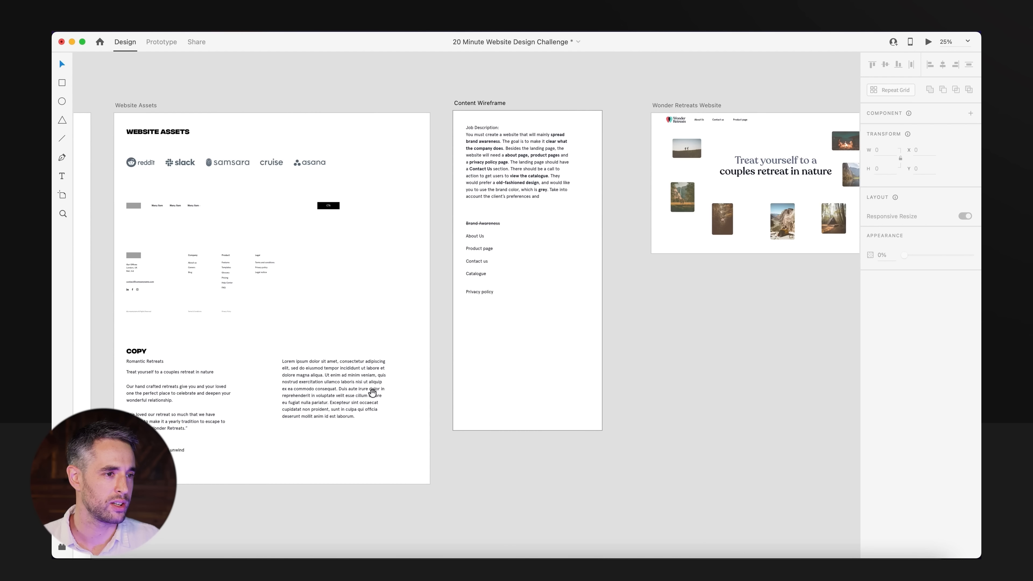
pyautogui.click(372, 392)
pyautogui.click(366, 479)
pyautogui.moveTo(132, 361); pyautogui.dragTo(345, 518)
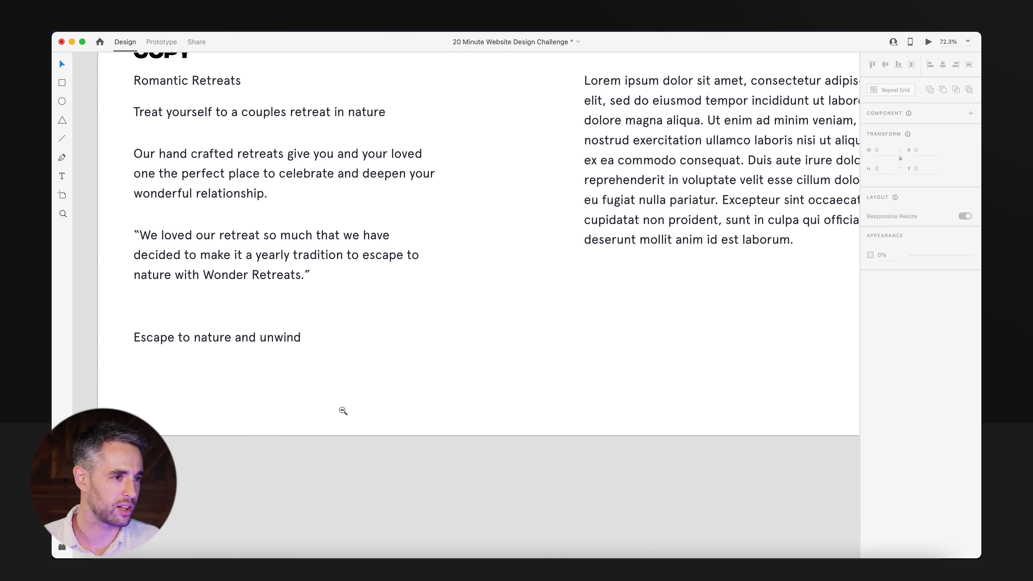
pyautogui.keyDown('alt'); pyautogui.keyDown('super'); pyautogui.click(343, 411); pyautogui.keyUp('super'); pyautogui.keyUp('alt')
pyautogui.keyDown('alt'); pyautogui.keyDown('super'); pyautogui.click(343, 412); pyautogui.keyUp('super'); pyautogui.keyUp('alt')
pyautogui.moveTo(846, 374); pyautogui.dragTo(370, 389)
pyautogui.moveTo(406, 142); pyautogui.dragTo(686, 371)
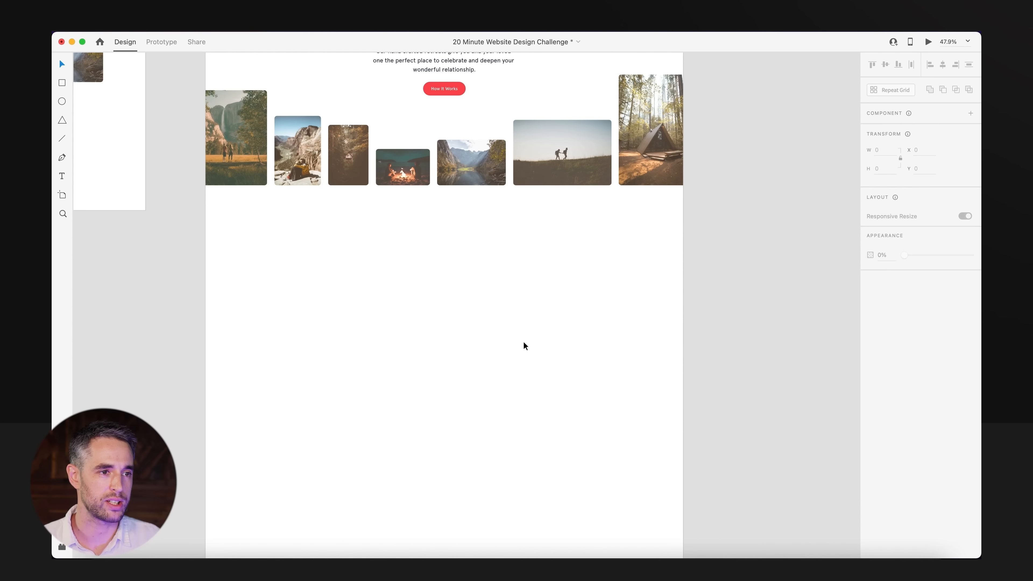
pyautogui.press('super+v')
pyautogui.moveTo(453, 294); pyautogui.dragTo(450, 451)
pyautogui.click(505, 270)
# Duplicate the hero headline and Romantic Retreats label below the photo row, and change the label copy's text to About Us.
pyautogui.scroll(5, 504, 269)
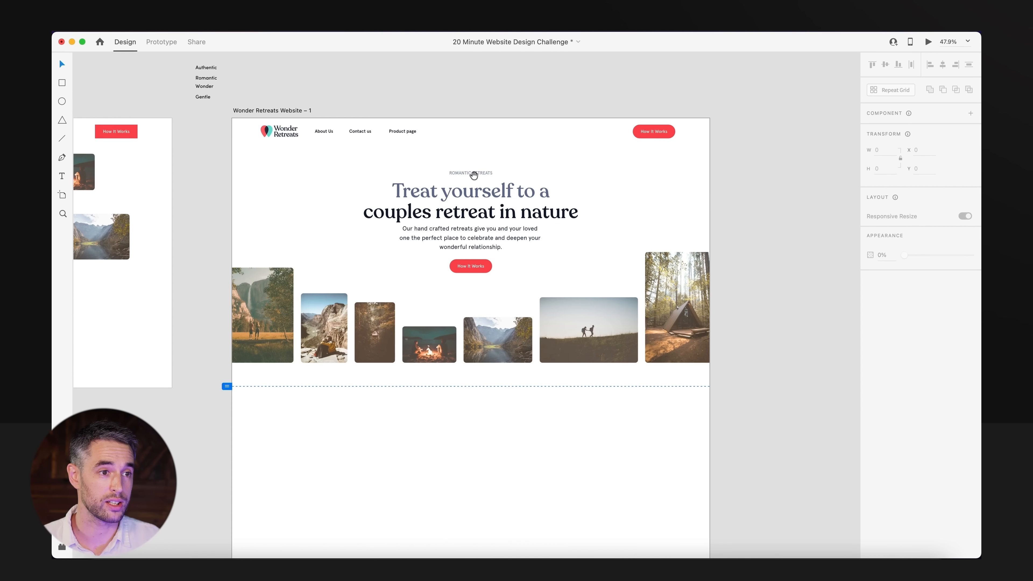
pyautogui.moveTo(465, 203); pyautogui.dragTo(464, 435)
pyautogui.scroll(-3, 652, 328)
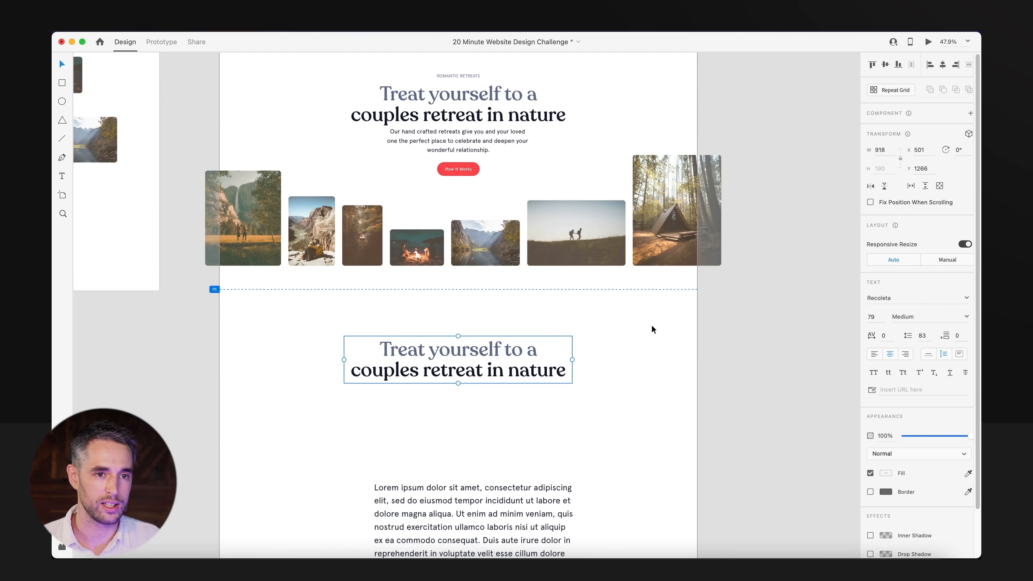
pyautogui.moveTo(461, 76); pyautogui.dragTo(457, 314)
pyautogui.doubleClick(457, 314)
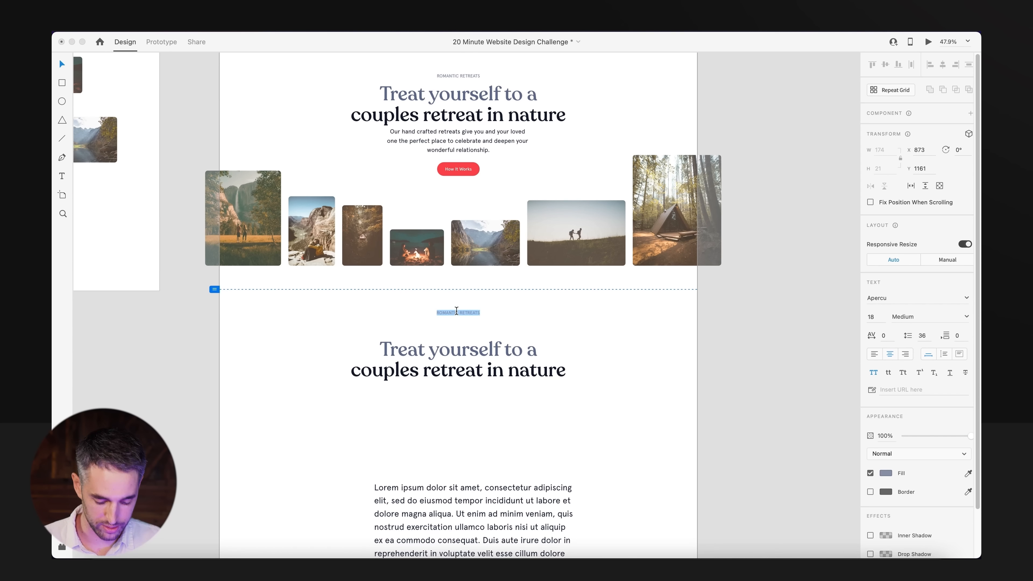
# Set the duplicated headline's font weight to Regular.
pyautogui.click(458, 358)
pyautogui.click(967, 318)
pyautogui.click(929, 329)
pyautogui.click(483, 446)
pyautogui.click(445, 381)
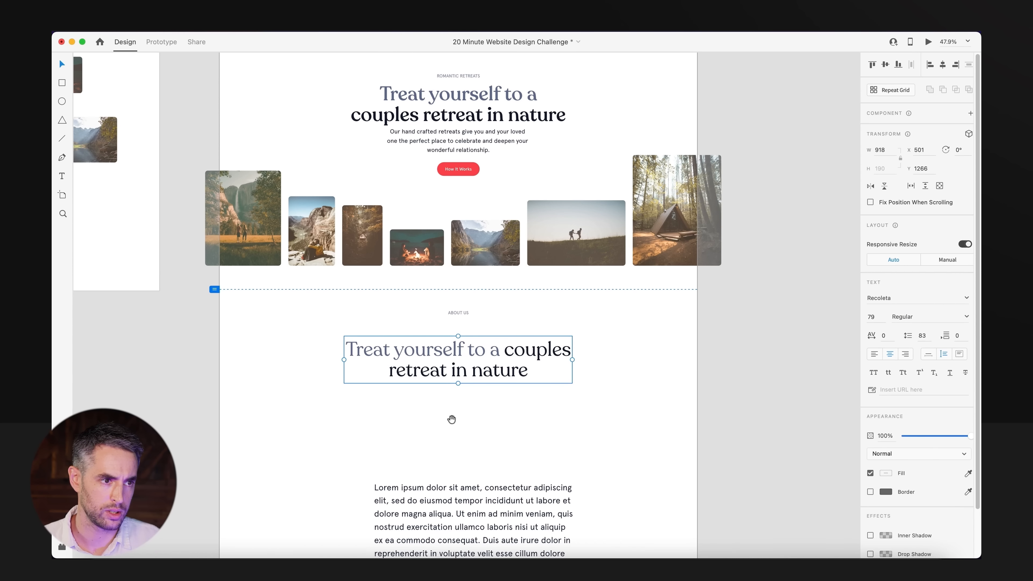
# Replace the duplicated headline's text with the copied Lorem ipsum text and shift the small paragraph sideways.
pyautogui.moveTo(452, 419); pyautogui.dragTo(470, 334)
pyautogui.doubleClick(487, 461)
pyautogui.press('super+c')
pyautogui.doubleClick(471, 262)
pyautogui.press('super+v')
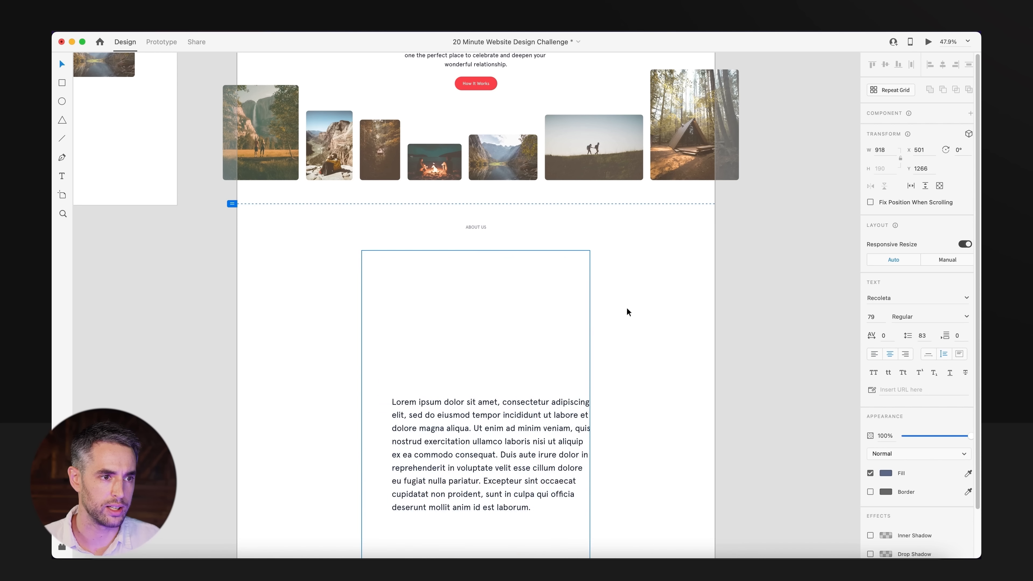
pyautogui.click(629, 314)
pyautogui.moveTo(578, 462); pyautogui.dragTo(496, 461)
pyautogui.doubleClick(542, 347)
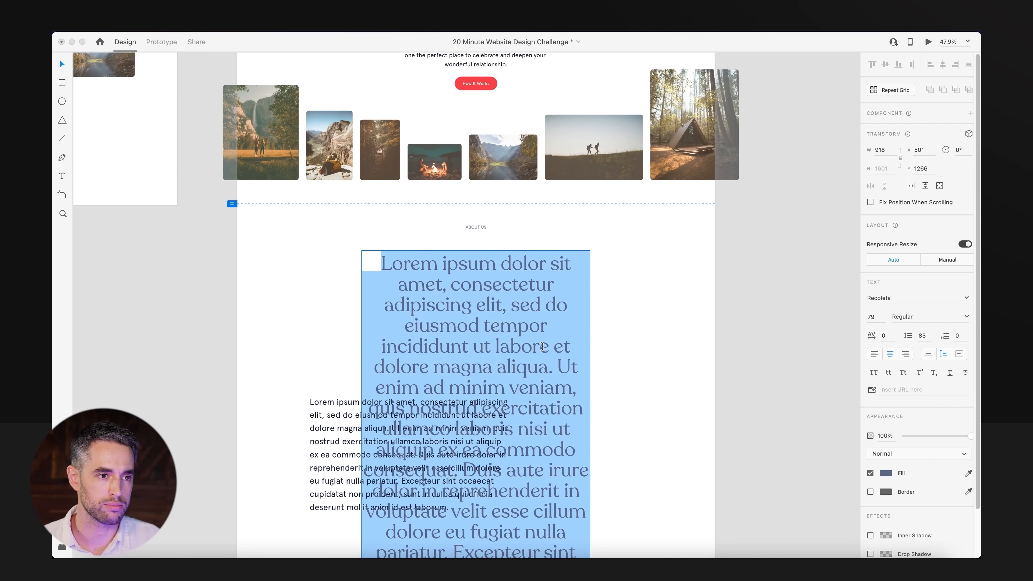
pyautogui.press('Escape')
# Trim the large Lorem ipsum text to end at "enim ad minim veniam." and delete the small Lorem ipsum paragraph.
pyautogui.scroll(-5, 625, 448)
pyautogui.doubleClick(594, 253)
pyautogui.click(593, 250)
pyautogui.moveTo(620, 178); pyautogui.dragTo(737, 535)
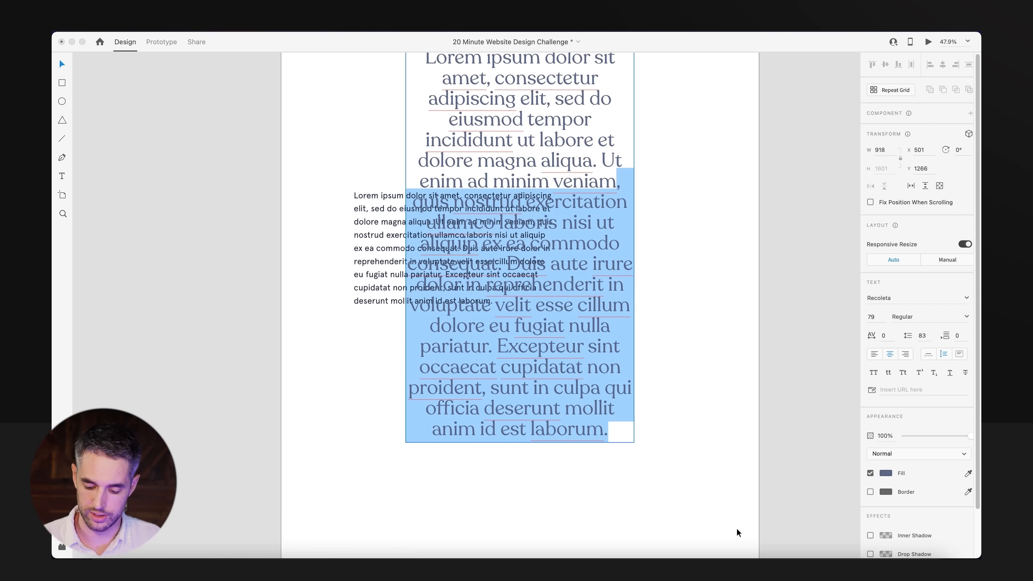
pyautogui.press('BackSpace')
pyautogui.write('.')
pyautogui.press('Escape')
pyautogui.click(482, 243)
pyautogui.press('BackSpace')
pyautogui.scroll(8, 461, 196)
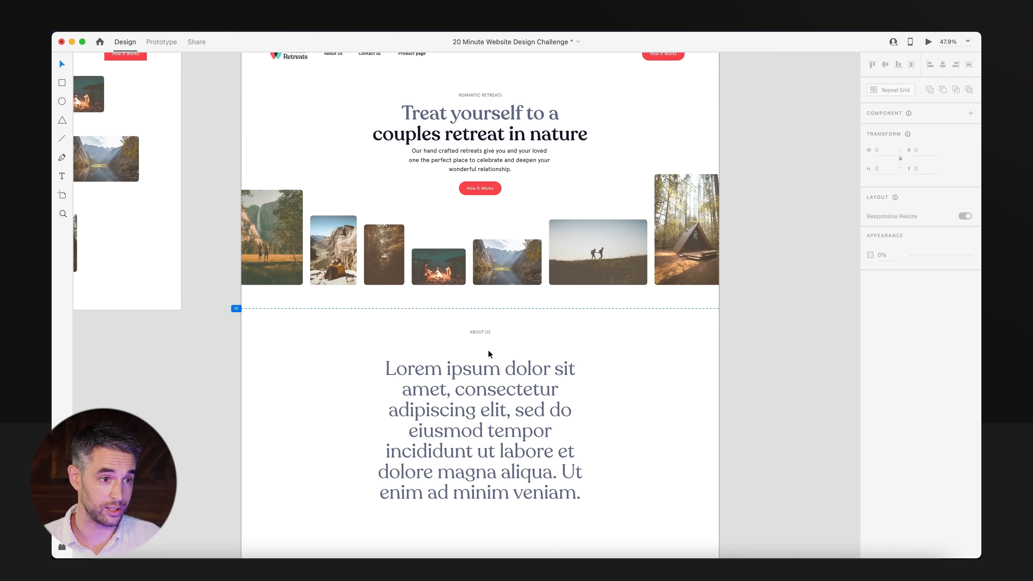
# Left-align the large Lorem ipsum text in a box 1236 wide and place the About Us label above its left edge.
pyautogui.click(523, 432)
pyautogui.press('alt')
pyautogui.moveTo(594, 430); pyautogui.dragTo(653, 431)
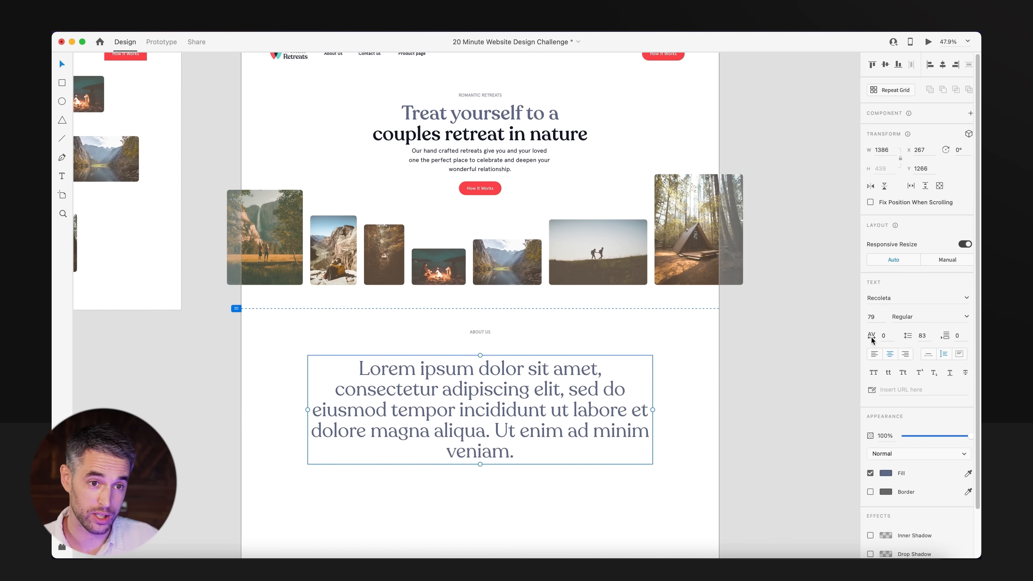
pyautogui.click(874, 354)
pyautogui.moveTo(487, 366); pyautogui.dragTo(477, 344)
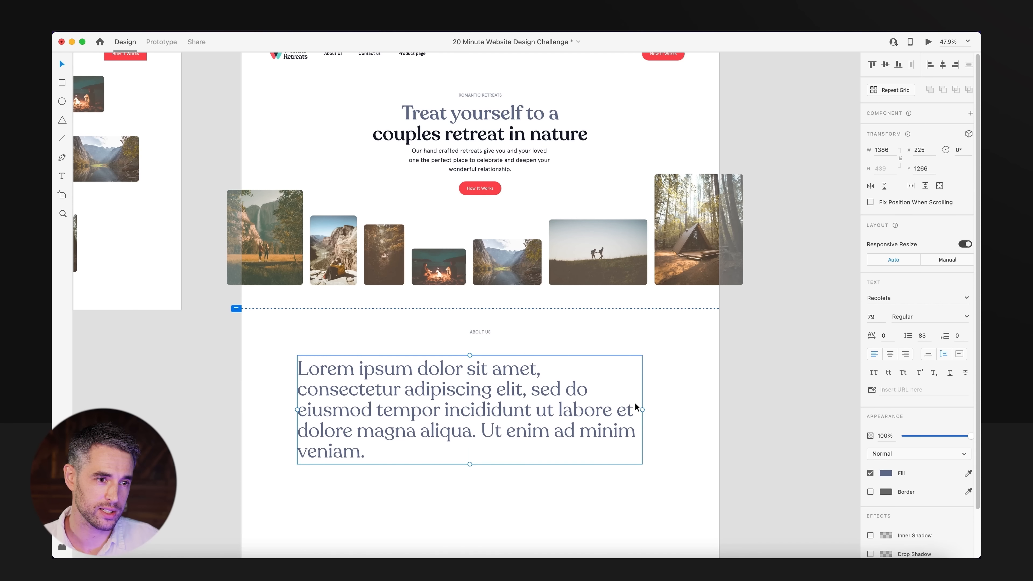
pyautogui.moveTo(640, 410); pyautogui.dragTo(606, 412)
pyautogui.click(471, 325)
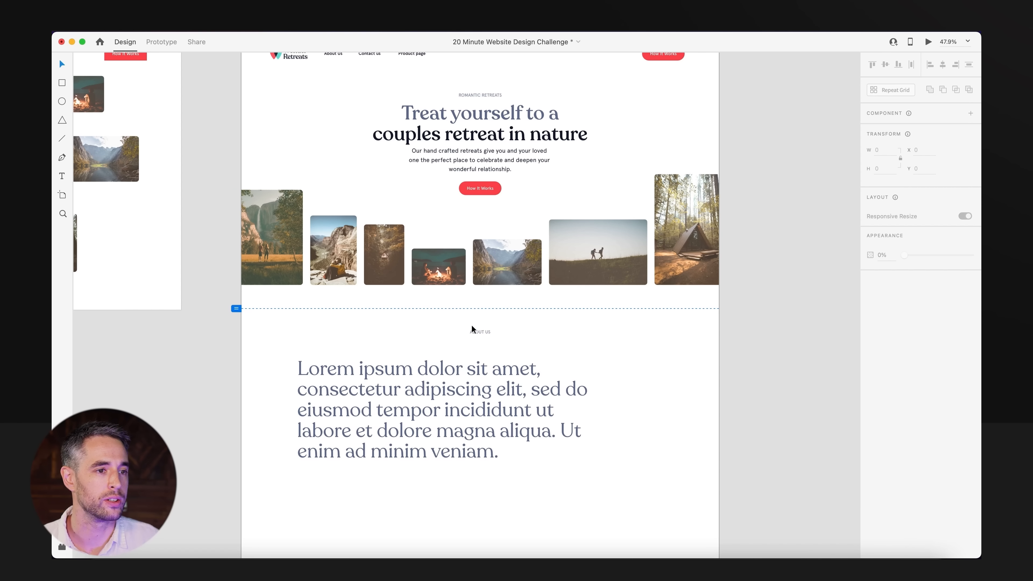
pyautogui.moveTo(477, 335); pyautogui.dragTo(309, 342)
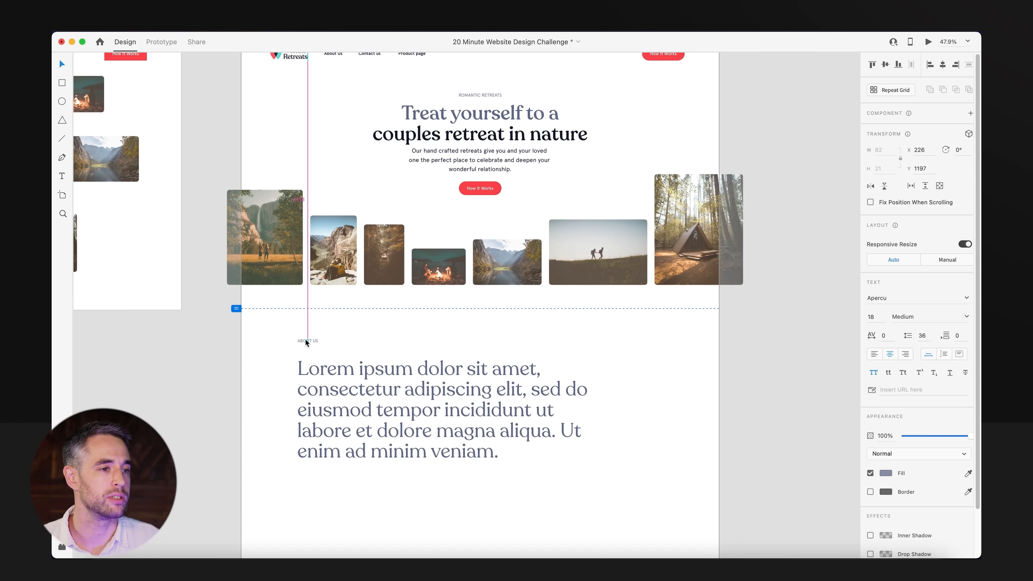
# Nudge the large Lorem ipsum text to X 199, Y 1273 and recolour it dark green.
pyautogui.click(473, 433)
pyautogui.scroll(-3, 473, 433)
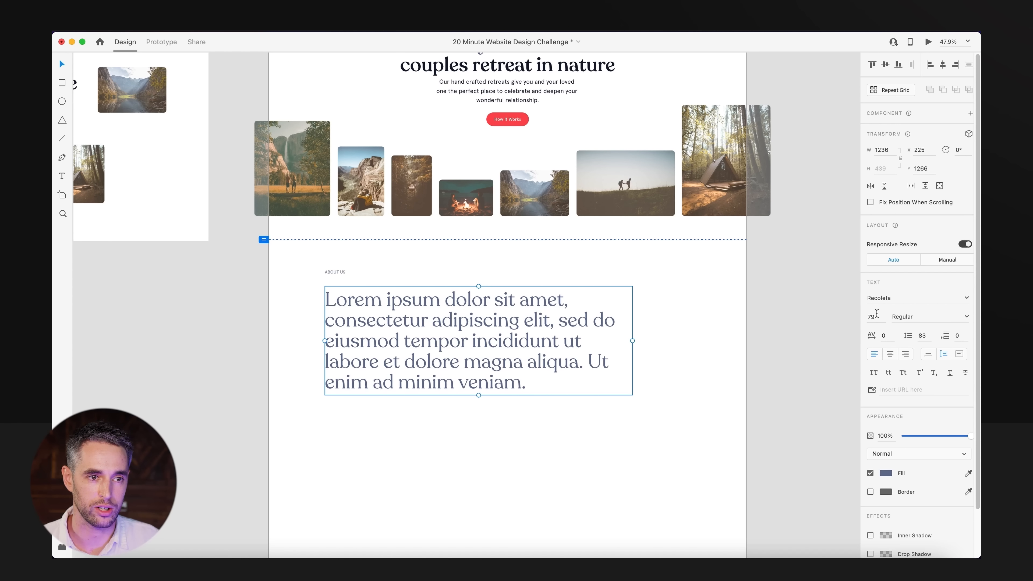
pyautogui.scroll(4, 686, 302)
pyautogui.click(685, 381)
pyautogui.moveTo(576, 418); pyautogui.dragTo(569, 420)
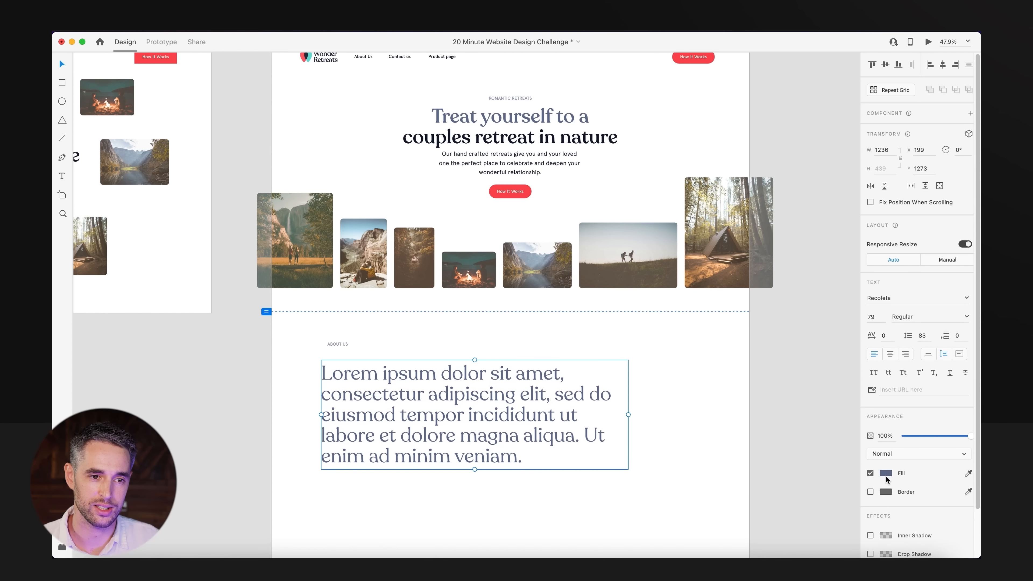
pyautogui.click(886, 474)
pyautogui.click(774, 528)
pyautogui.click(584, 517)
# Line up the About Us label with the green text's left edge, then move both together to X 371, Y 1152.
pyautogui.moveTo(537, 477); pyautogui.dragTo(514, 390)
pyautogui.moveTo(317, 259); pyautogui.dragTo(312, 263)
pyautogui.click(376, 244)
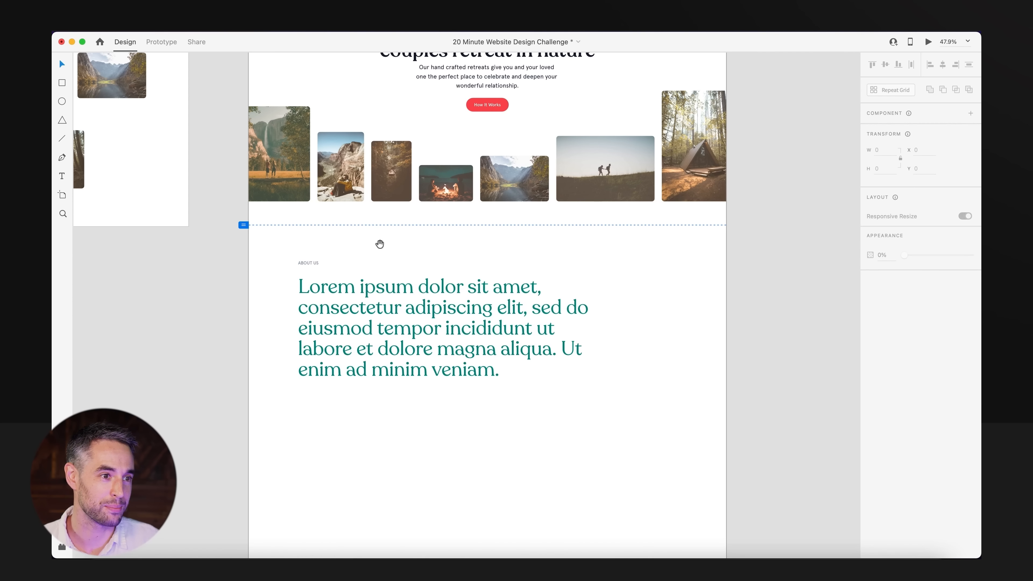
pyautogui.moveTo(379, 244); pyautogui.dragTo(332, 296)
pyautogui.moveTo(182, 284); pyautogui.dragTo(561, 491)
pyautogui.moveTo(479, 388); pyautogui.dragTo(475, 374)
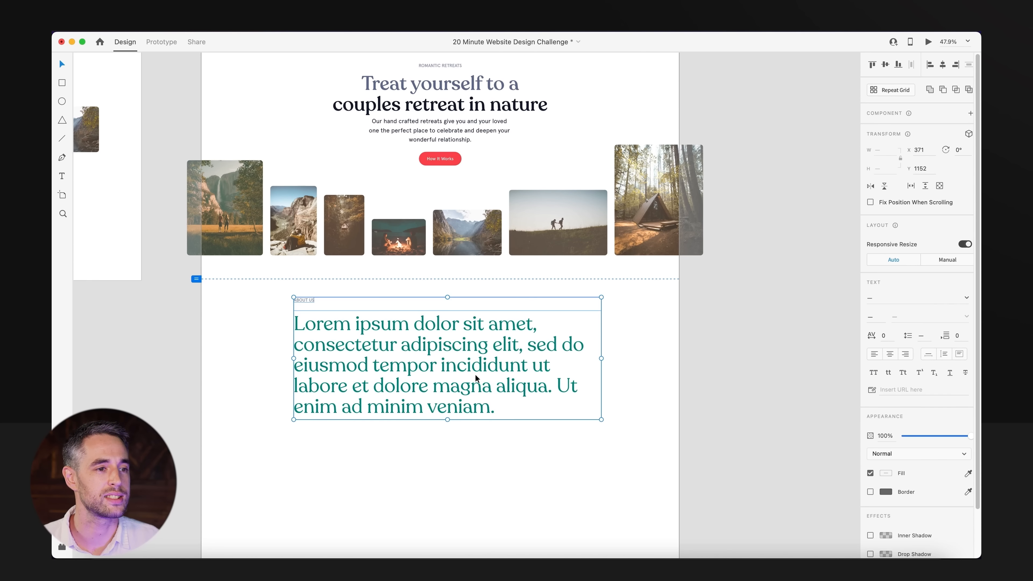
pyautogui.moveTo(569, 455); pyautogui.dragTo(567, 399)
pyautogui.click(591, 429)
# Switch the green text to auto width, enlarge it slightly, realign the About Us label above its left edge, and save.
pyautogui.click(564, 334)
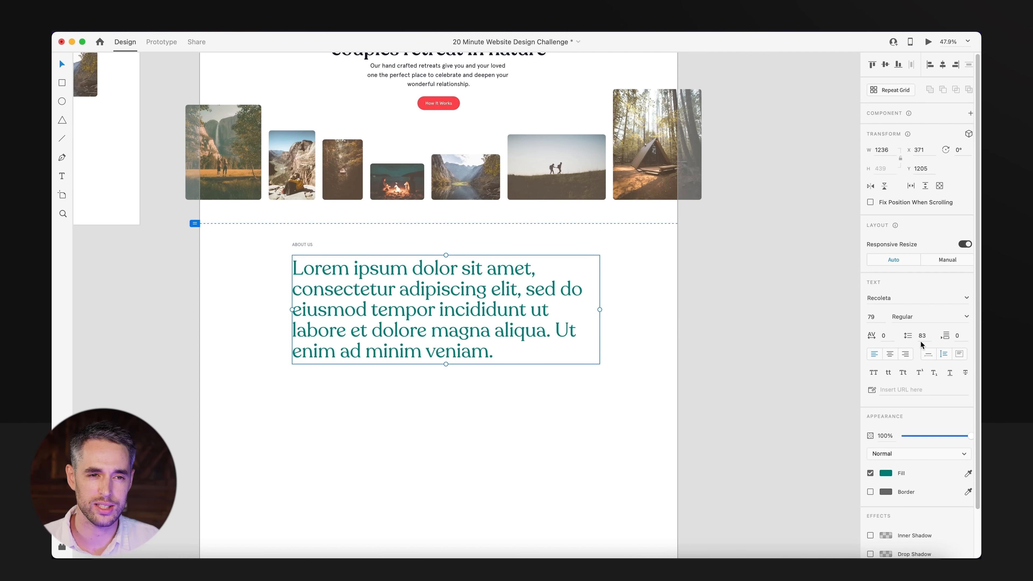
pyautogui.click(928, 354)
pyautogui.moveTo(439, 365); pyautogui.dragTo(439, 376)
pyautogui.moveTo(432, 326); pyautogui.dragTo(432, 343)
pyautogui.click(296, 240)
pyautogui.moveTo(297, 244); pyautogui.dragTo(287, 257)
pyautogui.click(443, 262)
pyautogui.click(443, 261)
pyautogui.press('super+s')
# Move the first Wonder Retreats Website artboard above the Website Design title and place Wonder Retreats Website – 1 beside Content Wireframe.
pyautogui.scroll(-3, 410, 231)
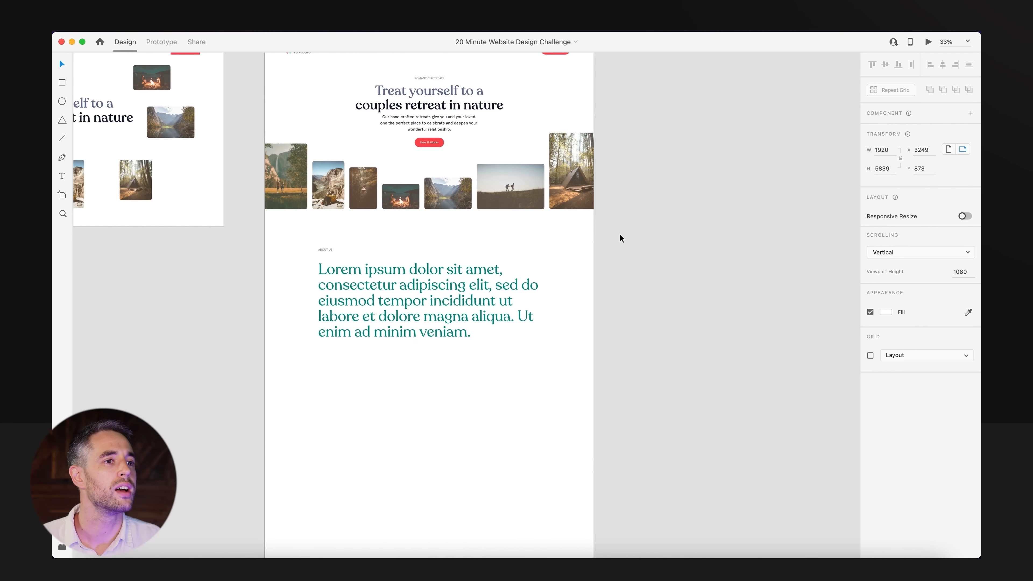
pyautogui.click(635, 244)
pyautogui.scroll(3, 645, 307)
pyautogui.scroll(2, 645, 307)
pyautogui.scroll(-3, 618, 380)
pyautogui.hscroll(-10, 523, 355)
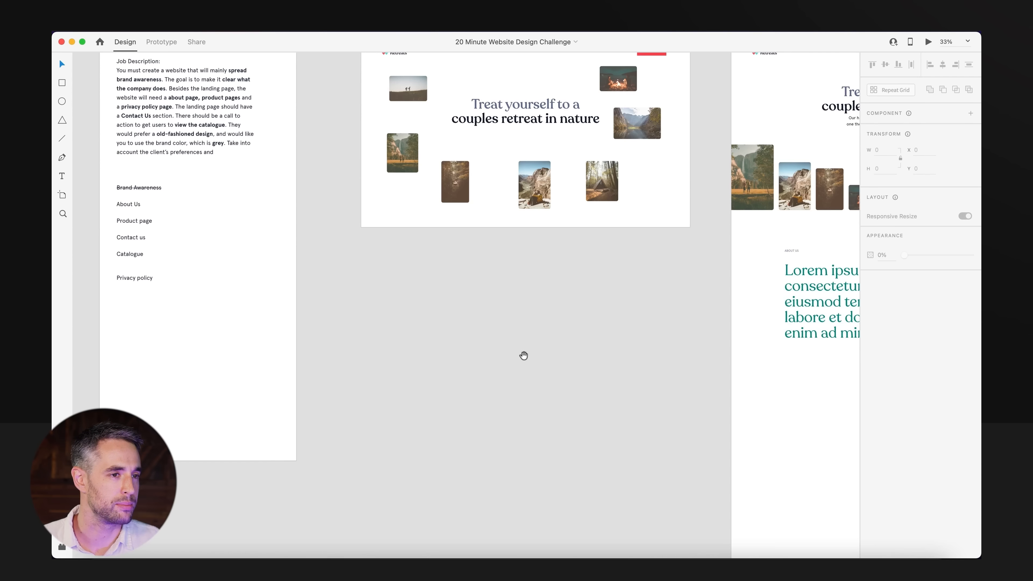
pyautogui.moveTo(537, 330); pyautogui.dragTo(492, 364)
pyautogui.keyDown('alt'); pyautogui.keyDown('super'); pyautogui.click(492, 364); pyautogui.keyUp('super'); pyautogui.keyUp('alt')
pyautogui.moveTo(390, 159); pyautogui.dragTo(336, 70)
pyautogui.moveTo(665, 274); pyautogui.dragTo(669, 178)
pyautogui.moveTo(663, 237); pyautogui.dragTo(359, 240)
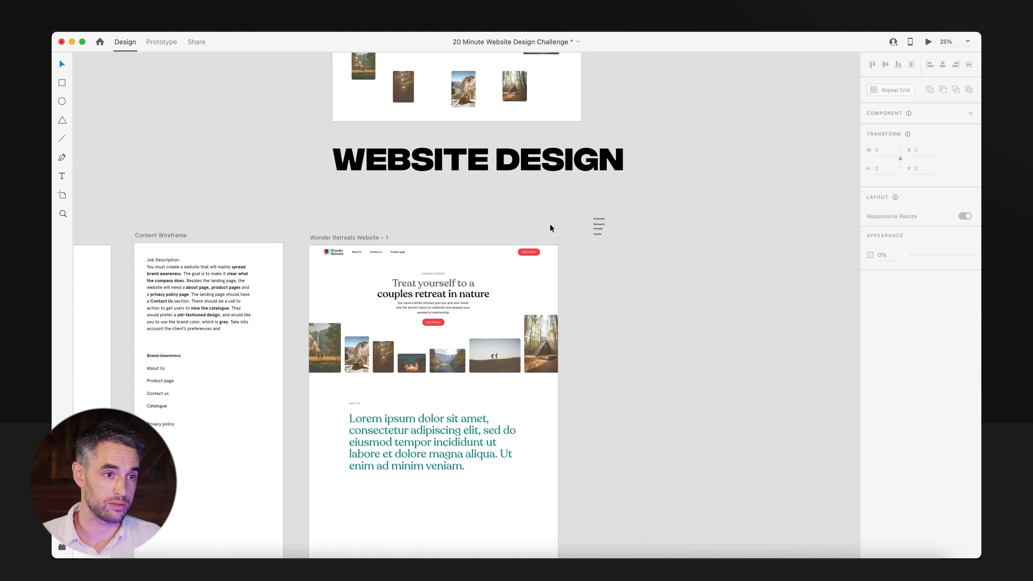
# Move the Authentic, Romantic, Wonder, Gentle word list next to the Wonder Retreats Website – 1 artboard.
pyautogui.click(603, 227)
pyautogui.moveTo(597, 230); pyautogui.dragTo(573, 275)
pyautogui.click(632, 423)
pyautogui.moveTo(634, 427); pyautogui.dragTo(687, 326)
pyautogui.scroll(3, 626, 456)
pyautogui.moveTo(284, 408); pyautogui.dragTo(738, 473)
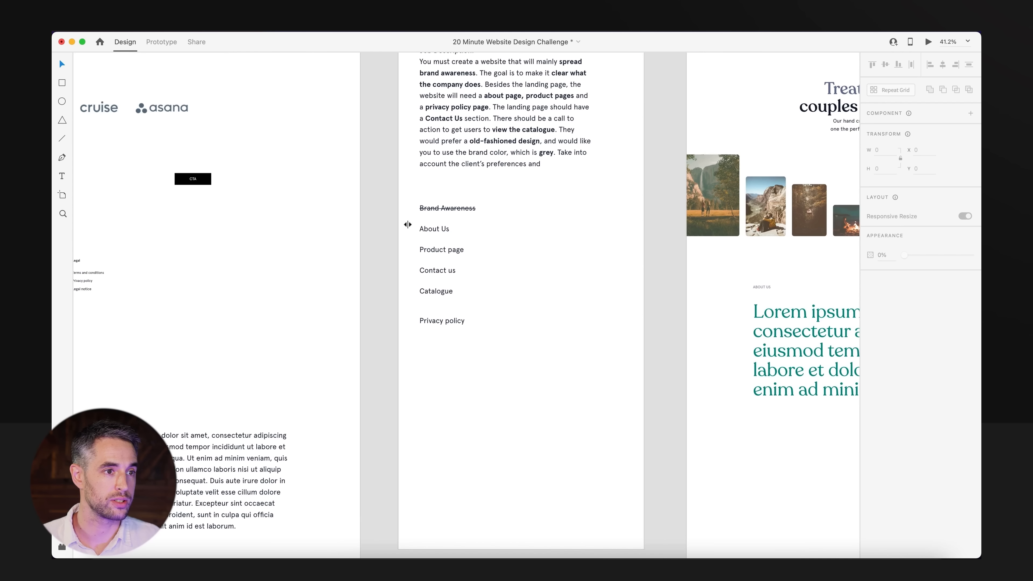
# Strike through About Us in the wireframe's section list and save the document.
pyautogui.click(446, 232)
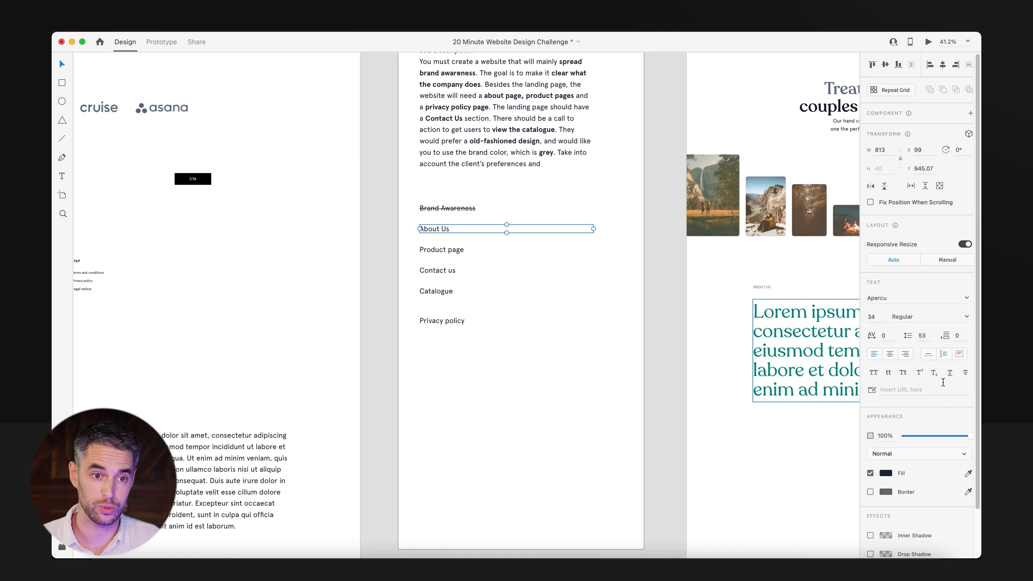
pyautogui.click(966, 372)
pyautogui.click(531, 369)
pyautogui.hscroll(5, 447, 346)
pyautogui.scroll(-2, 448, 346)
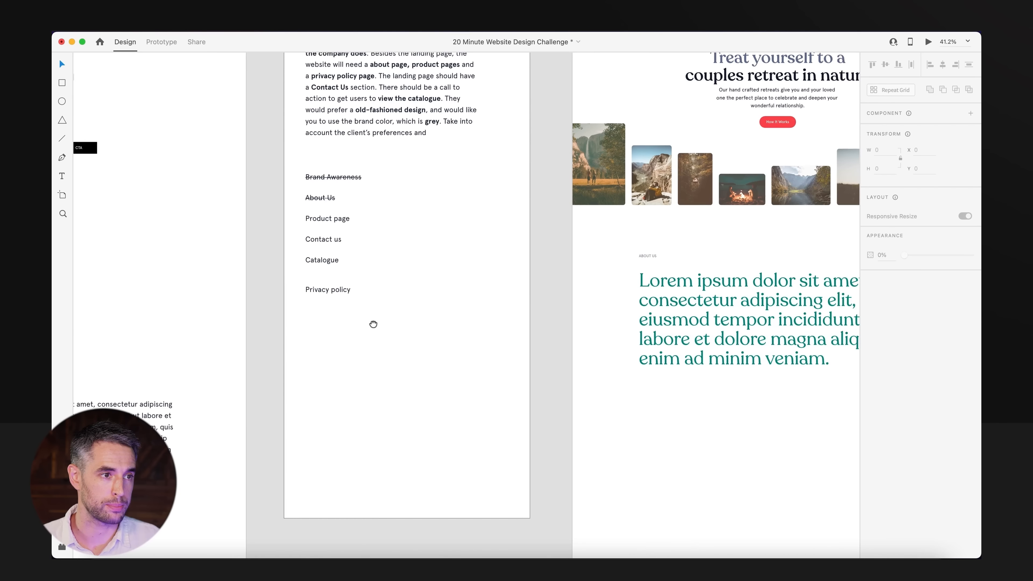
pyautogui.click(397, 347)
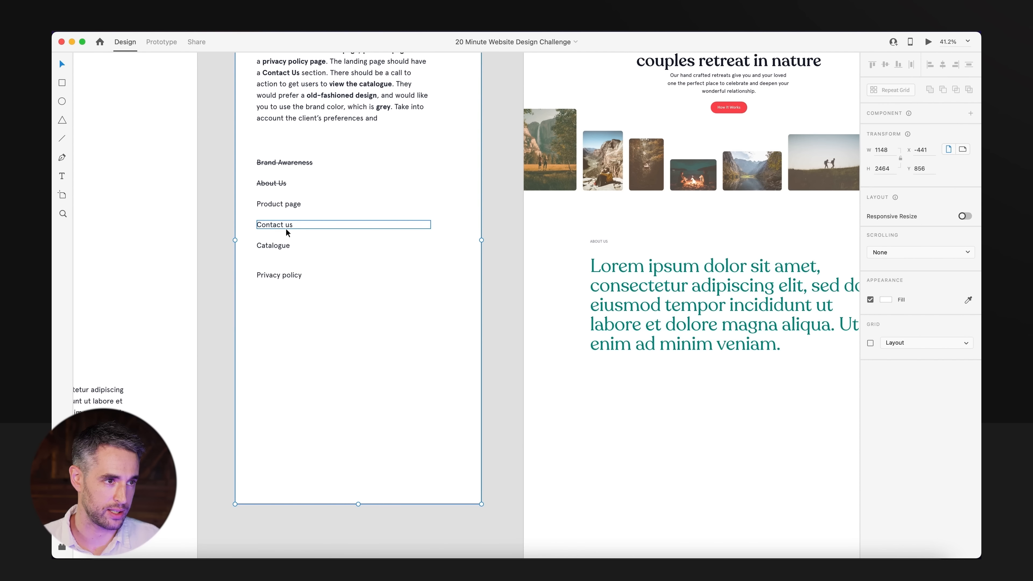
pyautogui.click(423, 417)
# Copy the wide cabin landscape picture from the images on the Brand Elements artboard.
pyautogui.scroll(-3, 629, 440)
pyautogui.moveTo(629, 440); pyautogui.dragTo(582, 374)
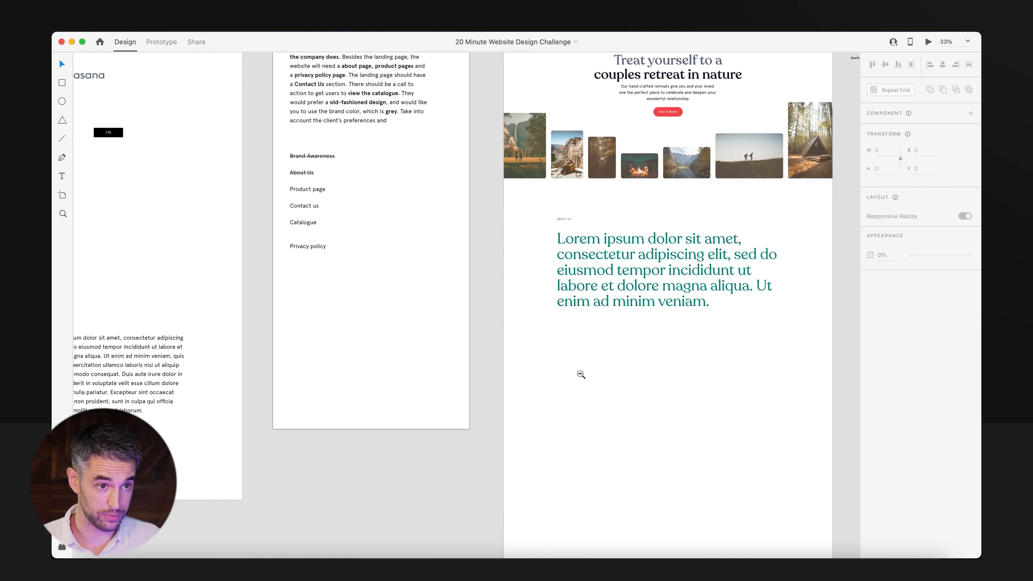
pyautogui.keyDown('alt'); pyautogui.keyDown('super'); pyautogui.click(581, 375); pyautogui.keyUp('super'); pyautogui.keyUp('alt')
pyautogui.click(593, 428)
pyautogui.moveTo(262, 398); pyautogui.dragTo(754, 385)
pyautogui.moveTo(212, 425); pyautogui.dragTo(715, 378)
pyautogui.keyDown('super'); pyautogui.click(523, 308); pyautogui.keyUp('super')
pyautogui.moveTo(371, 364); pyautogui.dragTo(597, 361)
pyautogui.click(543, 364)
pyautogui.click(523, 399)
pyautogui.keyDown('alt'); pyautogui.keyDown('super'); pyautogui.click(522, 399); pyautogui.keyUp('super'); pyautogui.keyUp('alt')
pyautogui.keyDown('alt'); pyautogui.keyDown('super'); pyautogui.click(522, 399); pyautogui.keyUp('super'); pyautogui.keyUp('alt')
pyautogui.keyDown('alt'); pyautogui.keyDown('super'); pyautogui.click(522, 400); pyautogui.keyUp('super'); pyautogui.keyUp('alt')
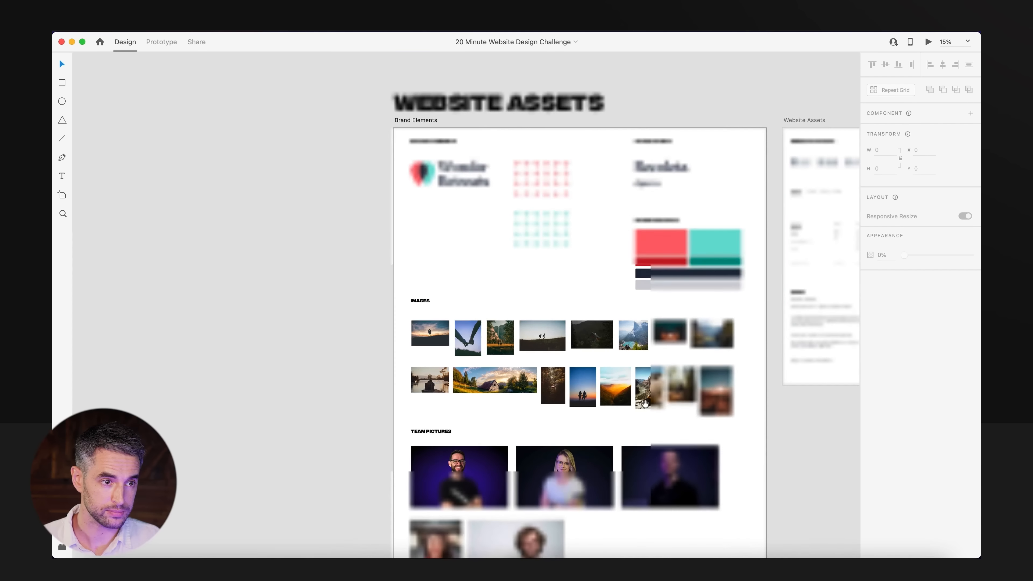
pyautogui.moveTo(793, 390); pyautogui.dragTo(463, 328)
pyautogui.moveTo(368, 201); pyautogui.dragTo(500, 326)
# Paste the cabin landscape picture onto the website artboard below the green About Us text.
pyautogui.press('super+v')
pyautogui.moveTo(666, 375); pyautogui.dragTo(772, 342)
pyautogui.moveTo(699, 397); pyautogui.dragTo(623, 309)
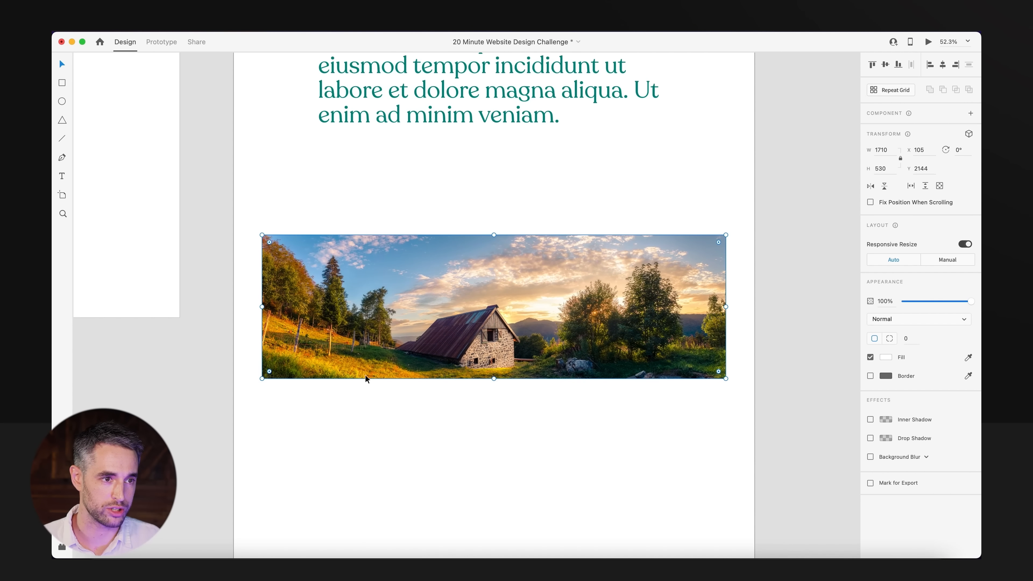
# Enlarge the cabin picture proportionally from its centre to the full artboard width, adjust its vertical position slightly, and save.
pyautogui.press('alt')
pyautogui.moveTo(726, 234); pyautogui.dragTo(755, 209)
pyautogui.click(806, 167)
pyautogui.press('space')
pyautogui.moveTo(801, 174); pyautogui.dragTo(802, 242)
pyautogui.moveTo(590, 266)
pyautogui.mouseDown()
pyautogui.moveTo(595, 383)
pyautogui.moveTo(590, 272)
pyautogui.mouseUp()
pyautogui.moveTo(600, 375); pyautogui.dragTo(601, 369)
pyautogui.click(583, 262)
pyautogui.press('space')
pyautogui.moveTo(582, 262); pyautogui.dragTo(568, 183)
pyautogui.click(571, 258)
pyautogui.press('space')
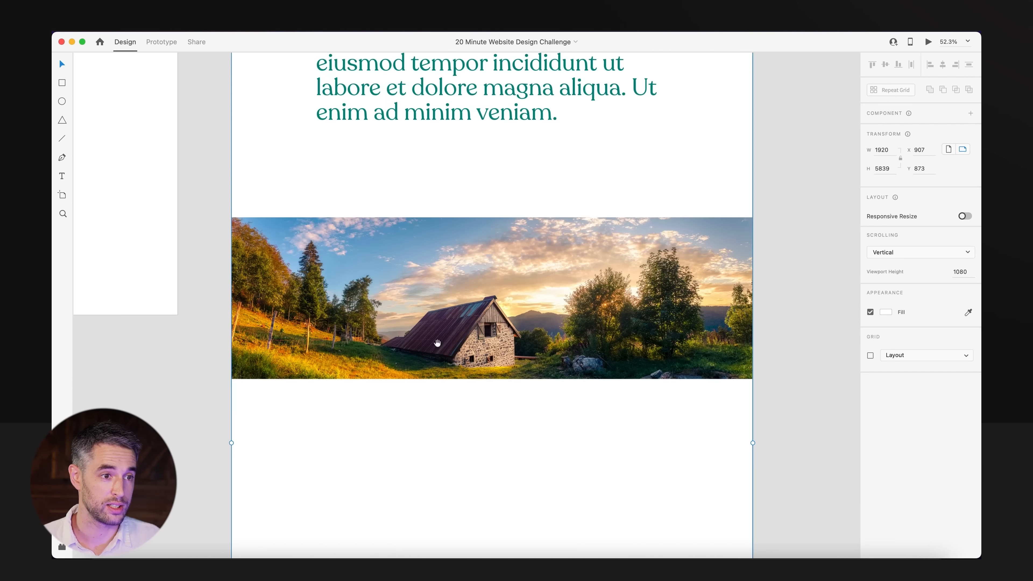
# Draw a 12 by 12 circle near the cabin picture's lower edge, with no fill and a #FFFFFF border.
pyautogui.scroll(6, 560, 426)
pyautogui.press('r')
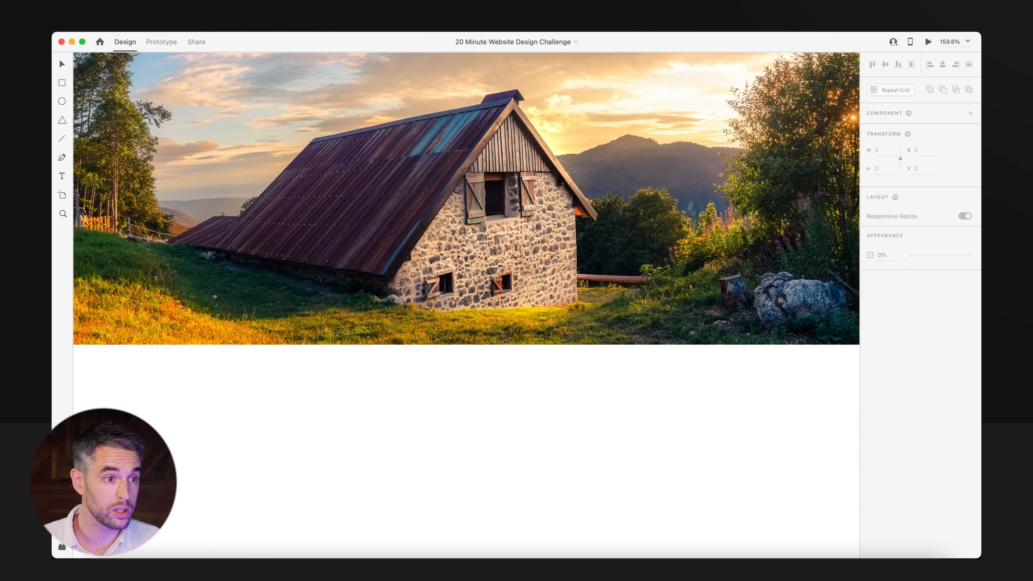
pyautogui.moveTo(407, 325); pyautogui.dragTo(420, 336)
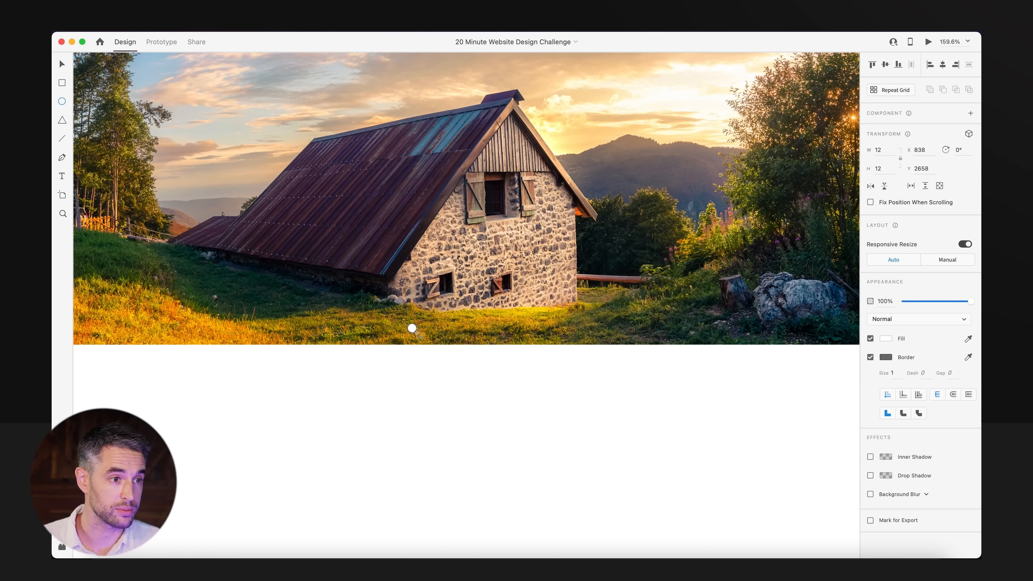
pyautogui.scroll(4, 560, 414)
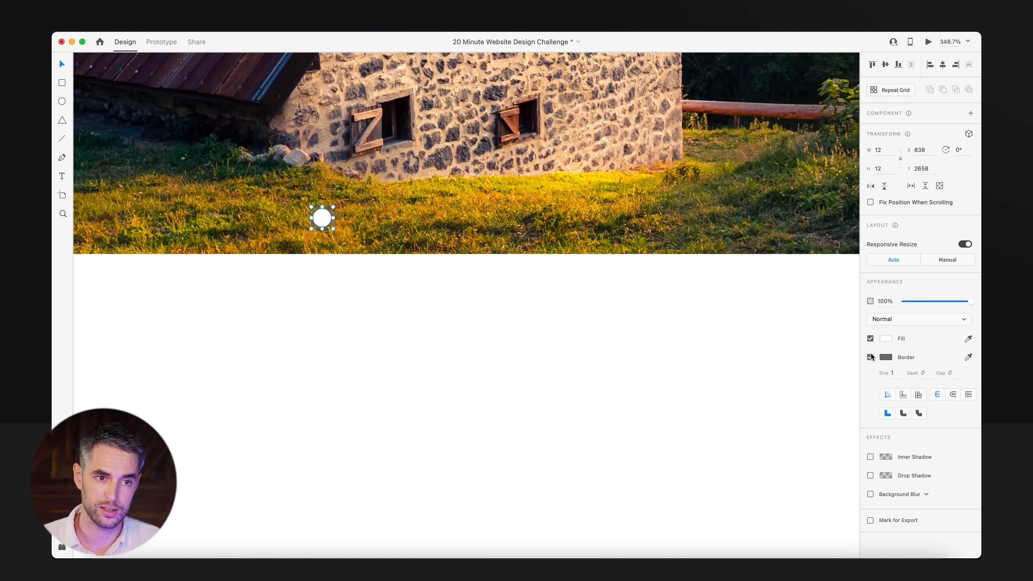
pyautogui.click(883, 356)
pyautogui.moveTo(809, 328); pyautogui.dragTo(670, 250)
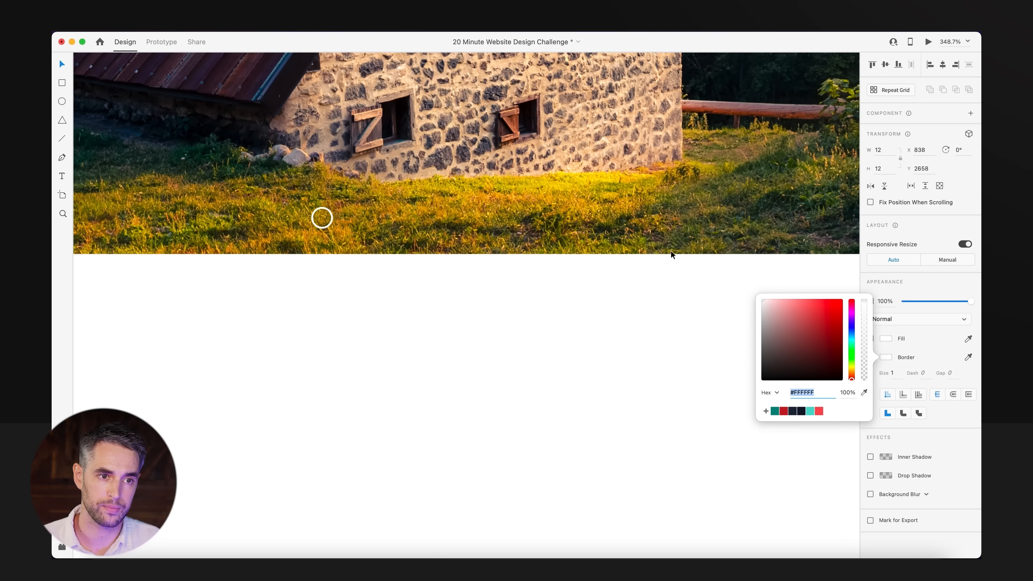
# Repeat the white circle outline into a horizontal row of five evenly spaced dots.
pyautogui.click(558, 419)
pyautogui.moveTo(320, 219); pyautogui.dragTo(523, 322)
pyautogui.moveTo(540, 375); pyautogui.dragTo(410, 292)
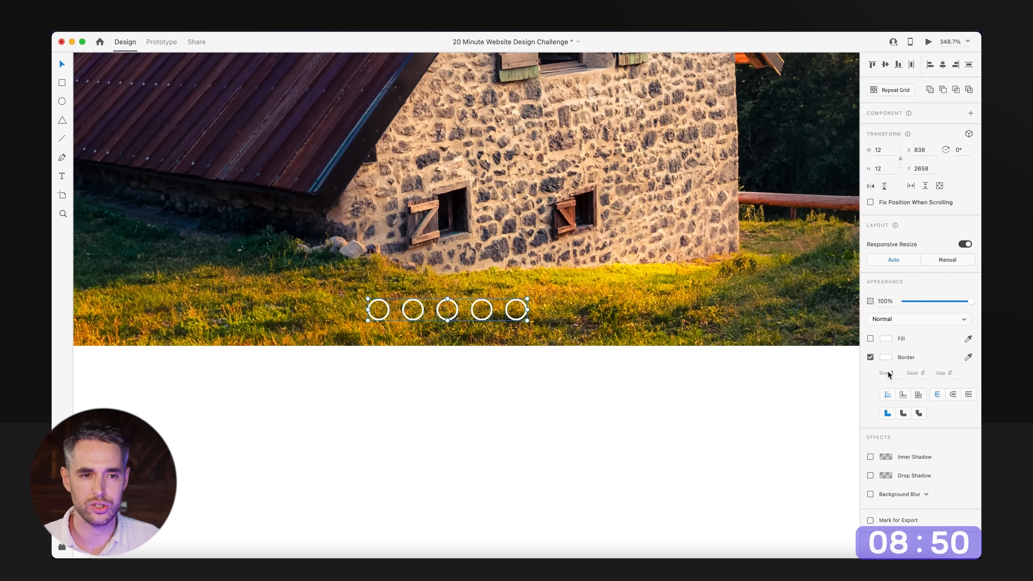
# Set the border size of all five dots to 2 and fill the first dot white.
pyautogui.write('2')
pyautogui.press('Return')
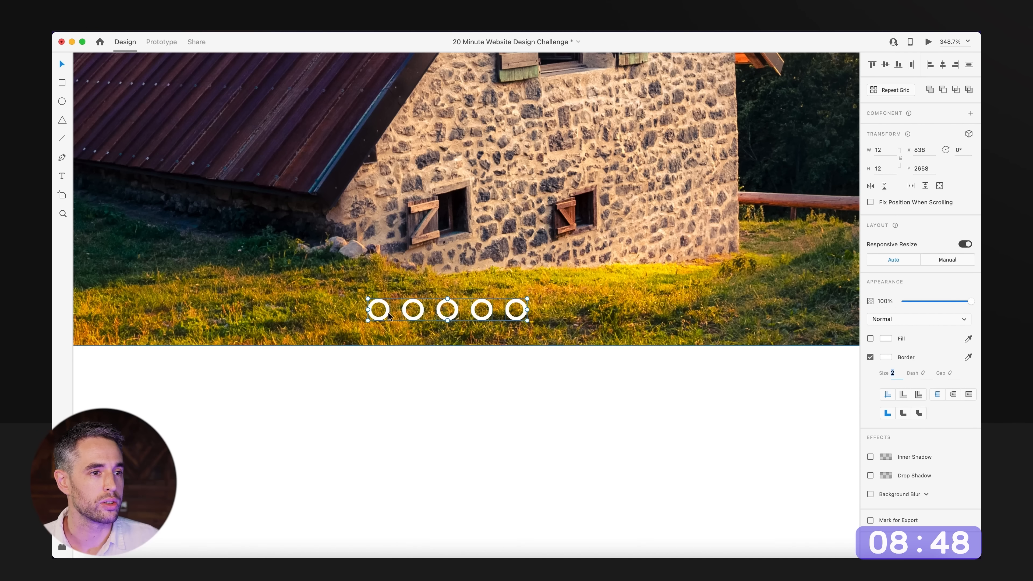
pyautogui.press('Escape')
pyautogui.click(388, 321)
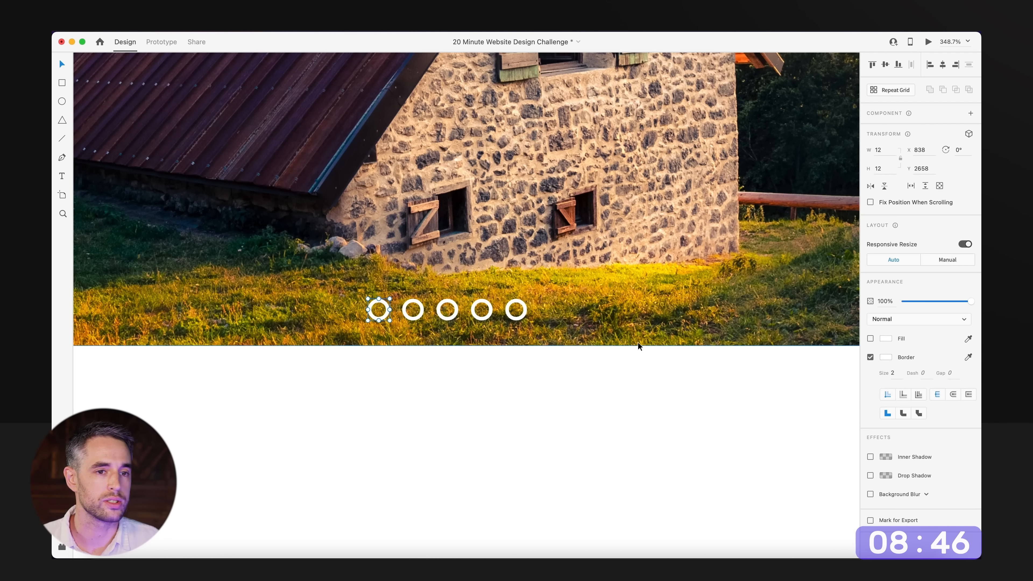
pyautogui.click(577, 444)
# Group the five slider dots and centre the group horizontally on the artboard.
pyautogui.press('super+minus')
pyautogui.press('super+minus')
pyautogui.press('super+minus')
pyautogui.press('super+minus')
pyautogui.press('super+minus')
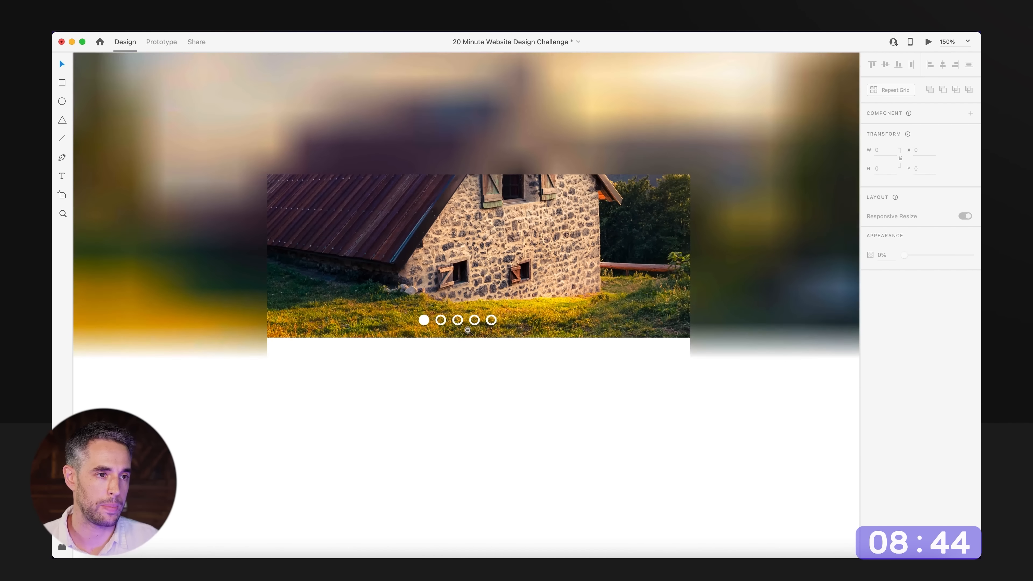
pyautogui.moveTo(500, 364); pyautogui.dragTo(396, 379)
pyautogui.keyDown('shift'); pyautogui.click(428, 353); pyautogui.keyUp('shift')
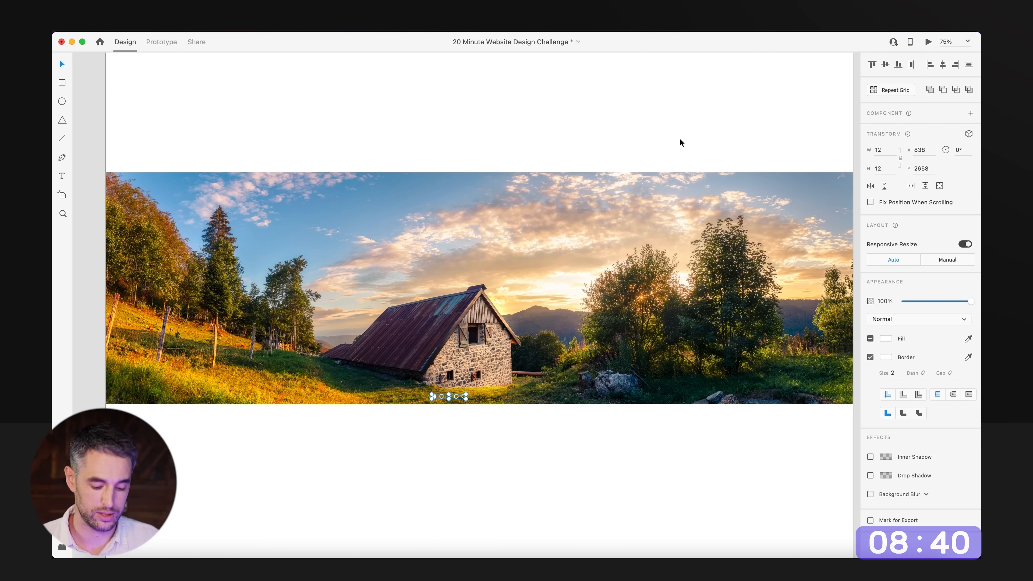
pyautogui.press('super+g')
pyautogui.click(942, 66)
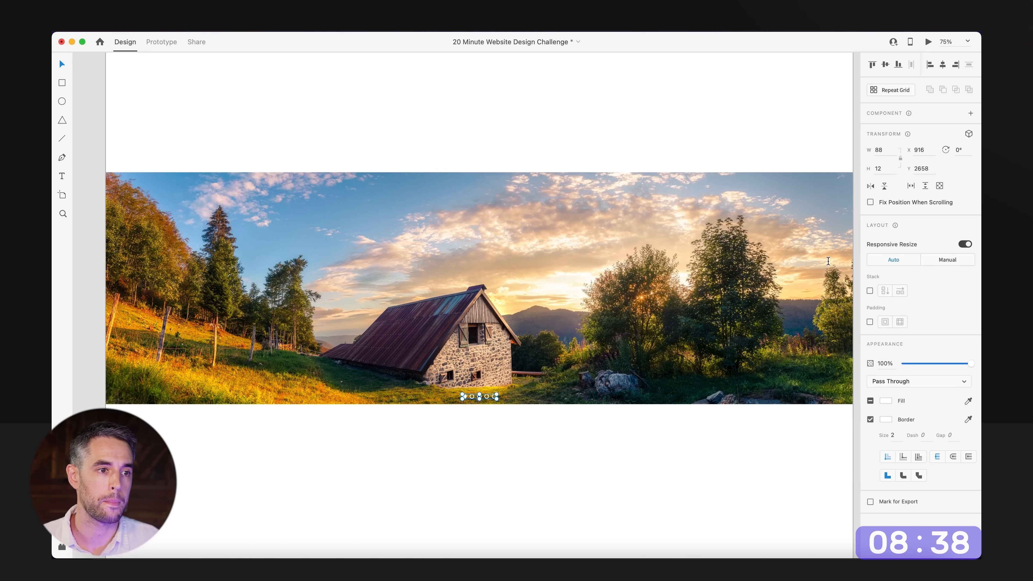
pyautogui.click(545, 444)
# Draw a right-pointing chevron about 23 by 45 with the Pen tool near the cabin picture's right edge.
pyautogui.moveTo(488, 411); pyautogui.dragTo(522, 432)
pyautogui.press('p')
pyautogui.moveTo(544, 390); pyautogui.dragTo(475, 388)
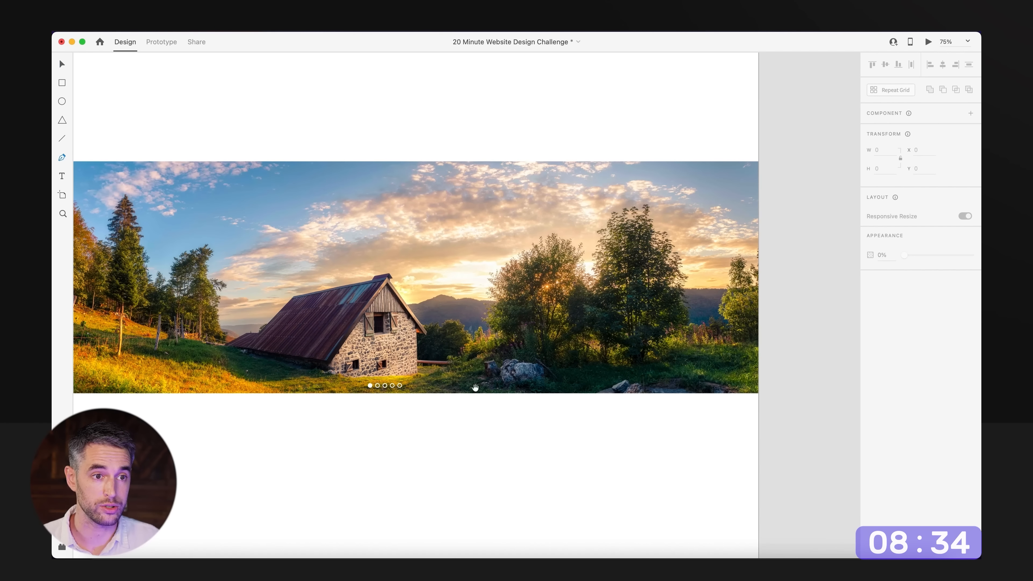
pyautogui.moveTo(607, 187); pyautogui.dragTo(793, 411)
pyautogui.click(530, 225)
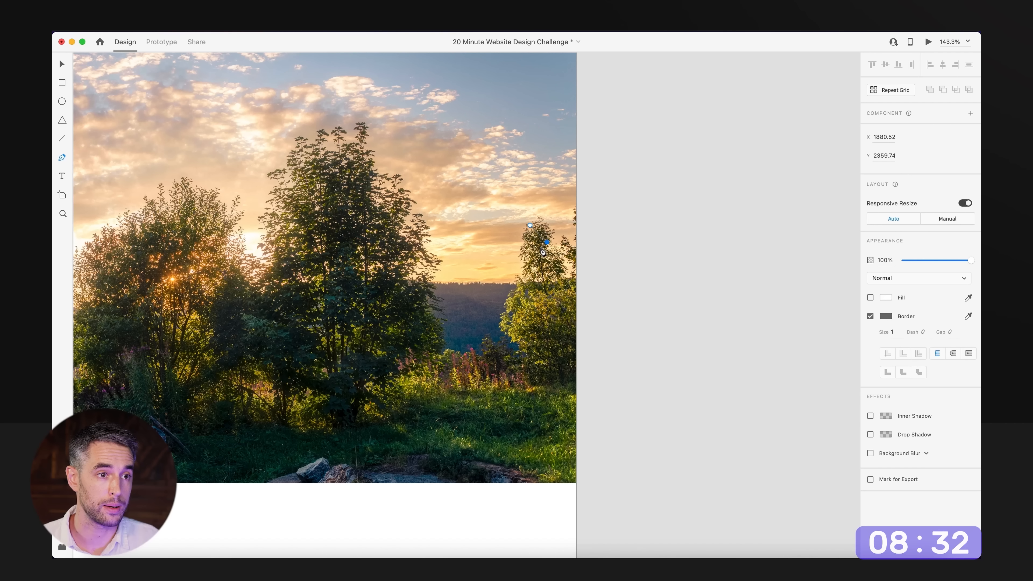
pyautogui.click(531, 259)
pyautogui.press('Escape')
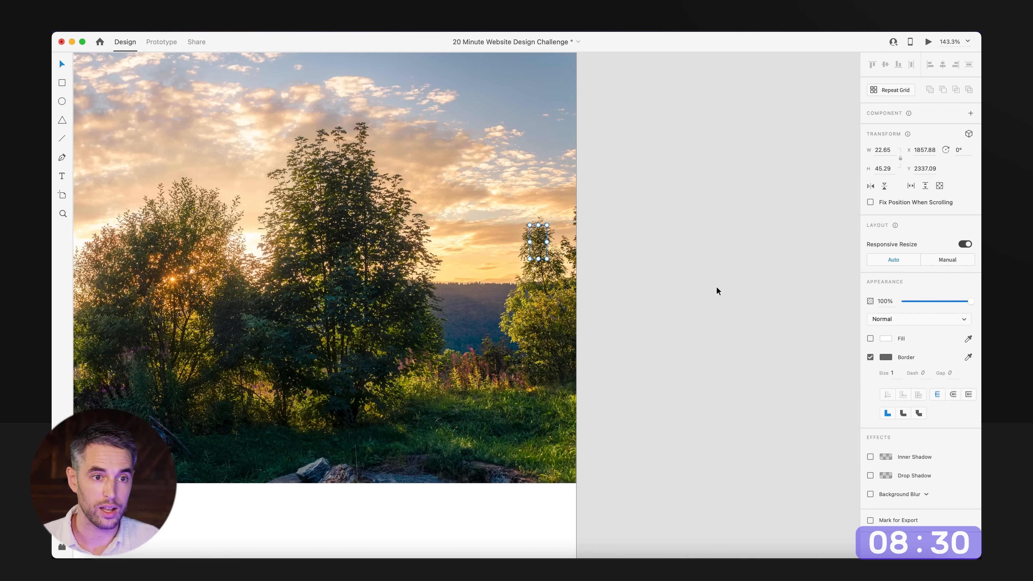
# Make the chevron's border white and set its size to 4.
pyautogui.click(887, 357)
pyautogui.click(622, 199)
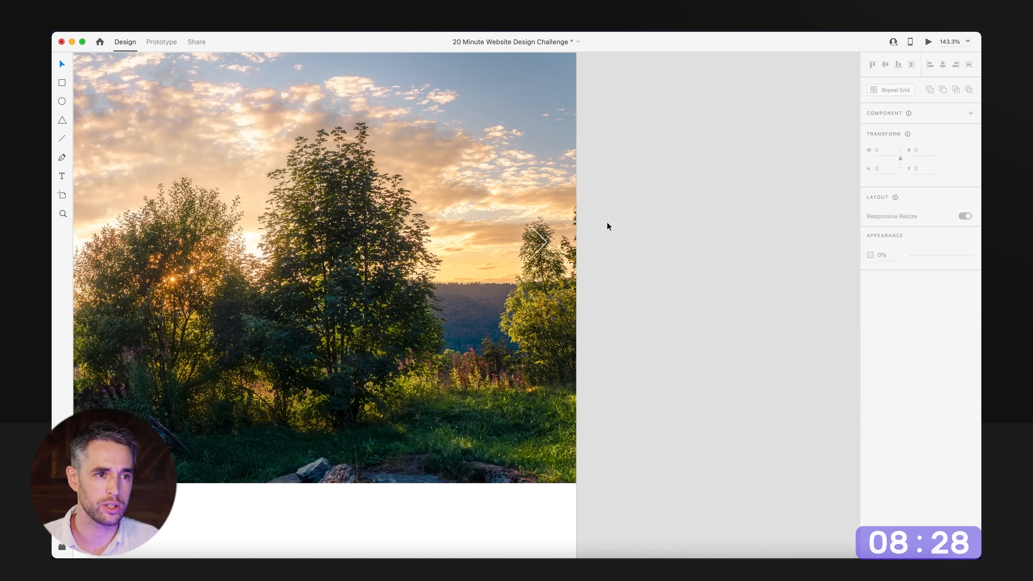
pyautogui.click(550, 243)
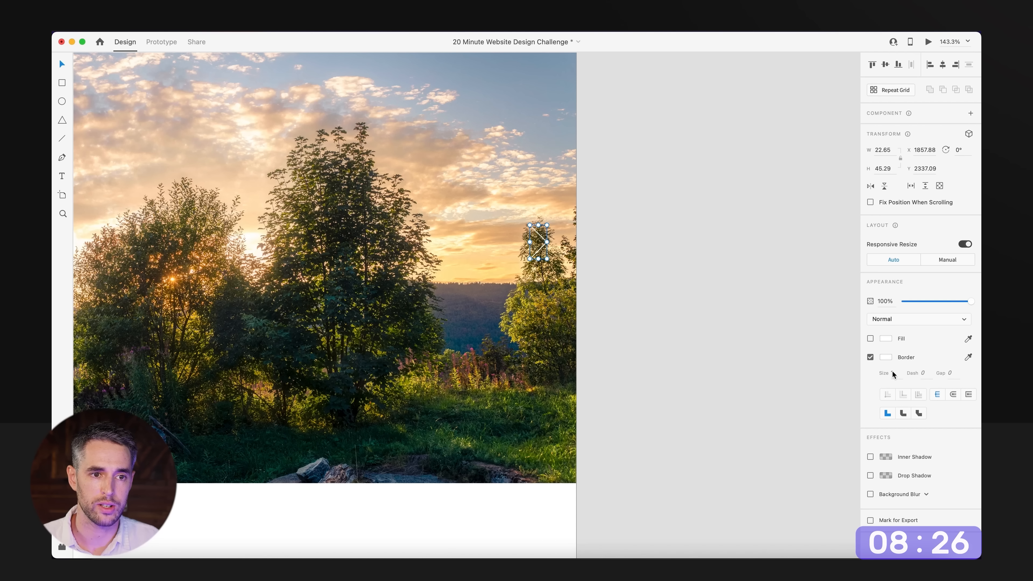
pyautogui.press('Up')
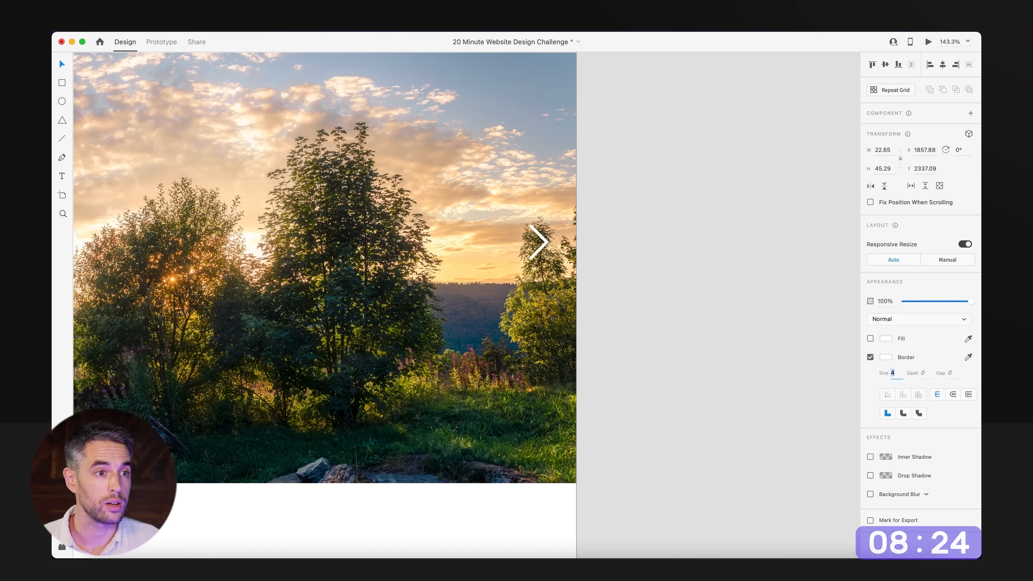
# Add a solid black (#000000, 100%) drop shadow to the chevron with a blur of 4.
pyautogui.click(870, 476)
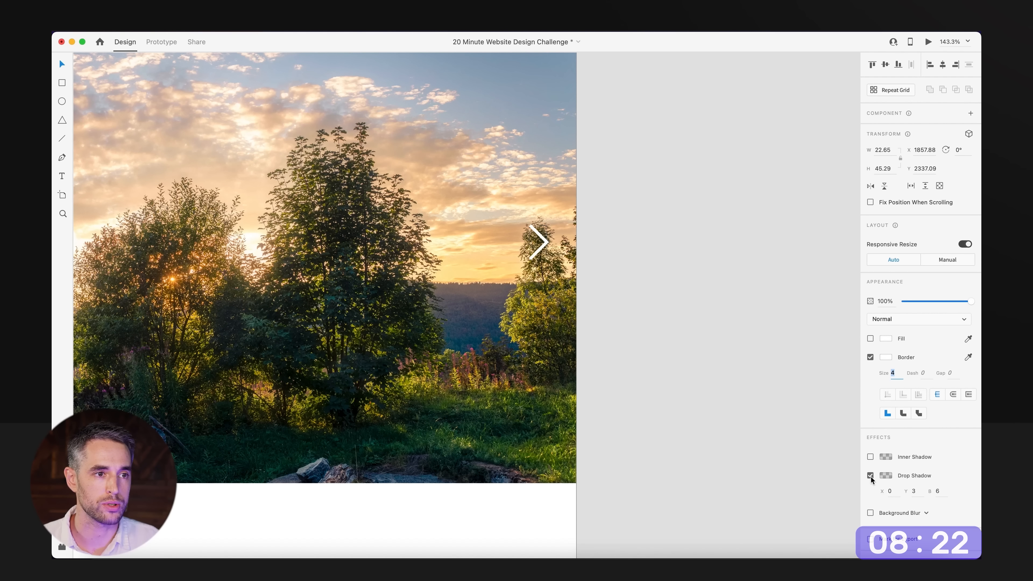
pyautogui.click(885, 475)
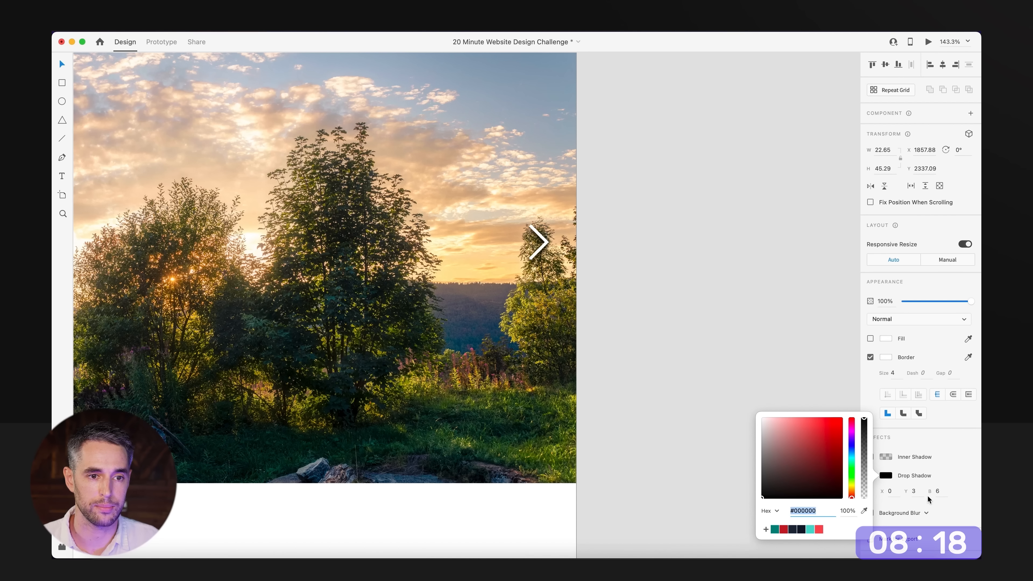
pyautogui.click(941, 490)
pyautogui.write('3')
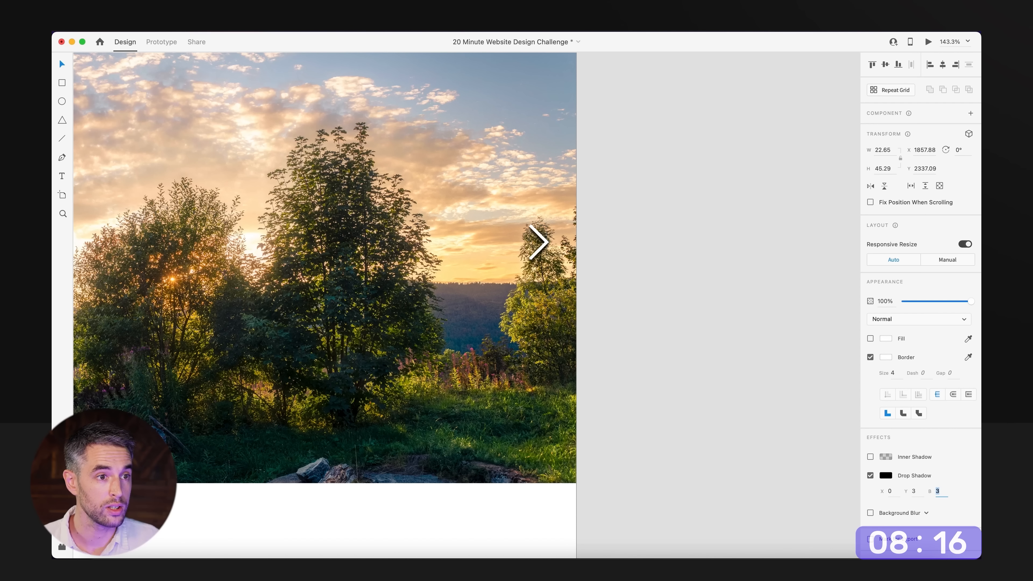
pyautogui.click(705, 363)
# Increase the chevron's border size to 7 and its drop shadow blur to 7.
pyautogui.scroll(-8, 631, 295)
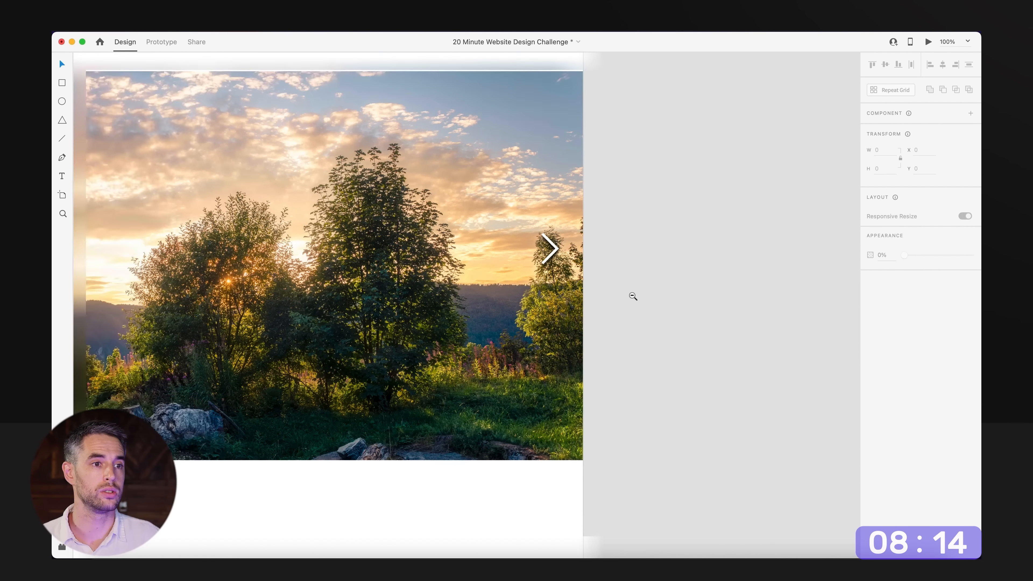
pyautogui.scroll(4, 683, 305)
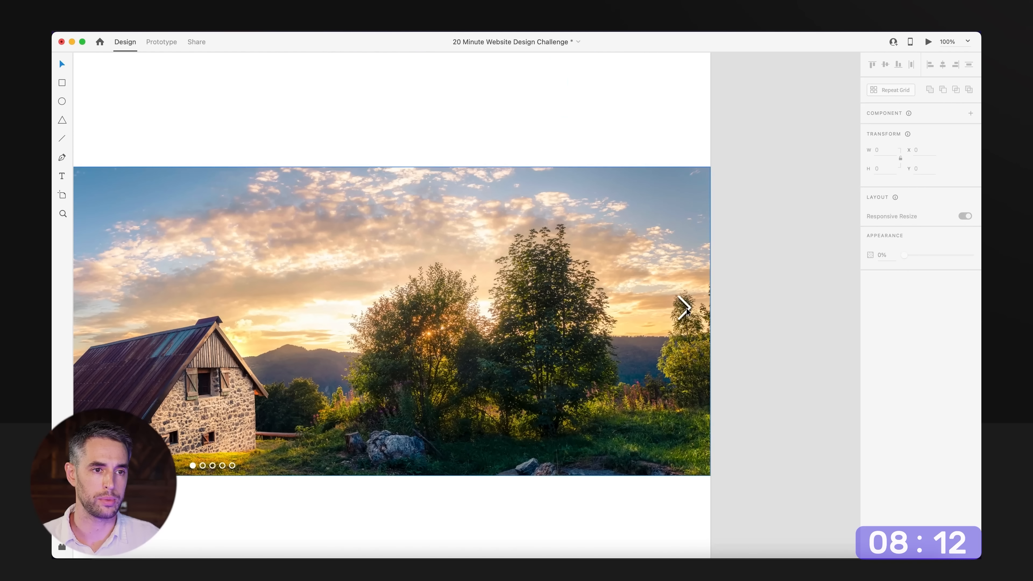
pyautogui.click(683, 306)
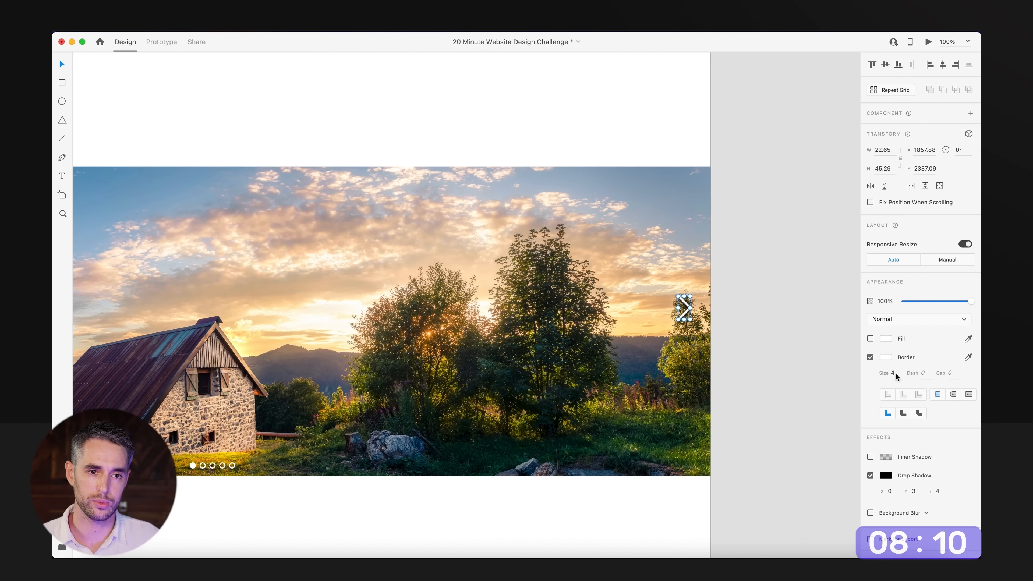
pyautogui.press('Up')
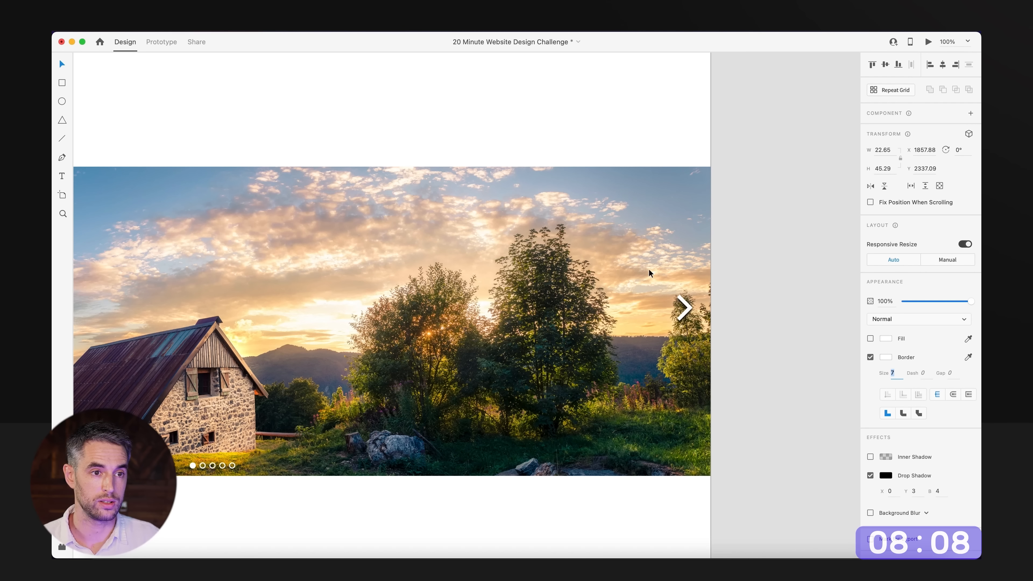
pyautogui.click(940, 491)
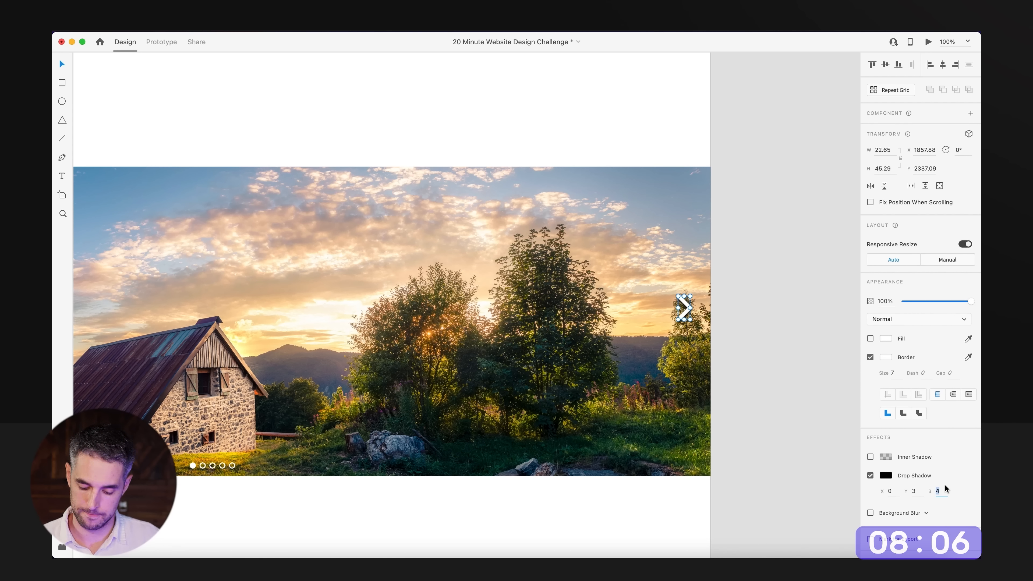
pyautogui.click(784, 391)
# Duplicate the chevron to the cabin picture's left edge at the same height and rotate the copy 180°.
pyautogui.hscroll(-3, 813, 338)
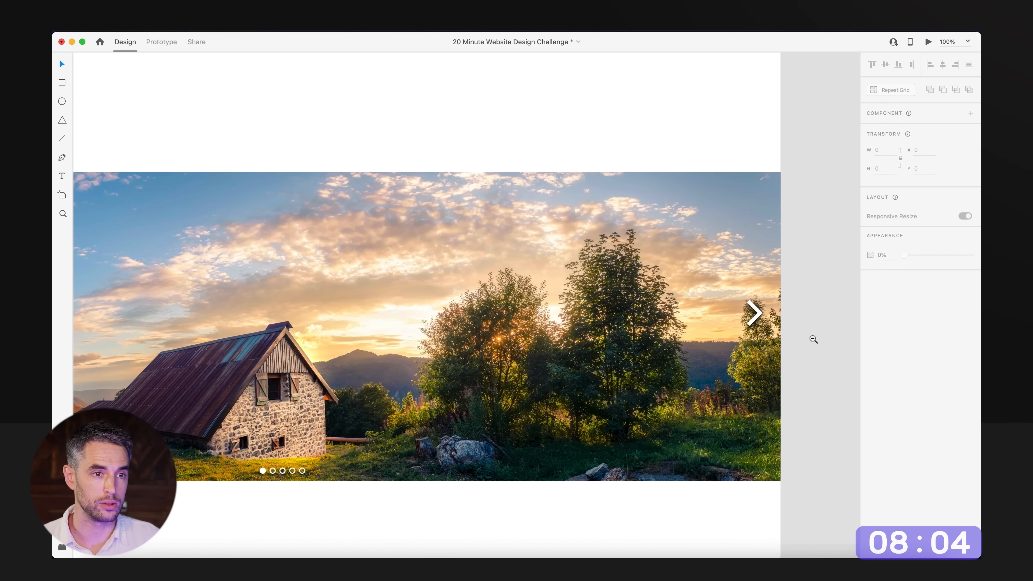
pyautogui.scroll(-3, 812, 338)
pyautogui.keyDown('alt'); pyautogui.click(771, 319); pyautogui.keyUp('alt')
pyautogui.moveTo(772, 320); pyautogui.dragTo(216, 343)
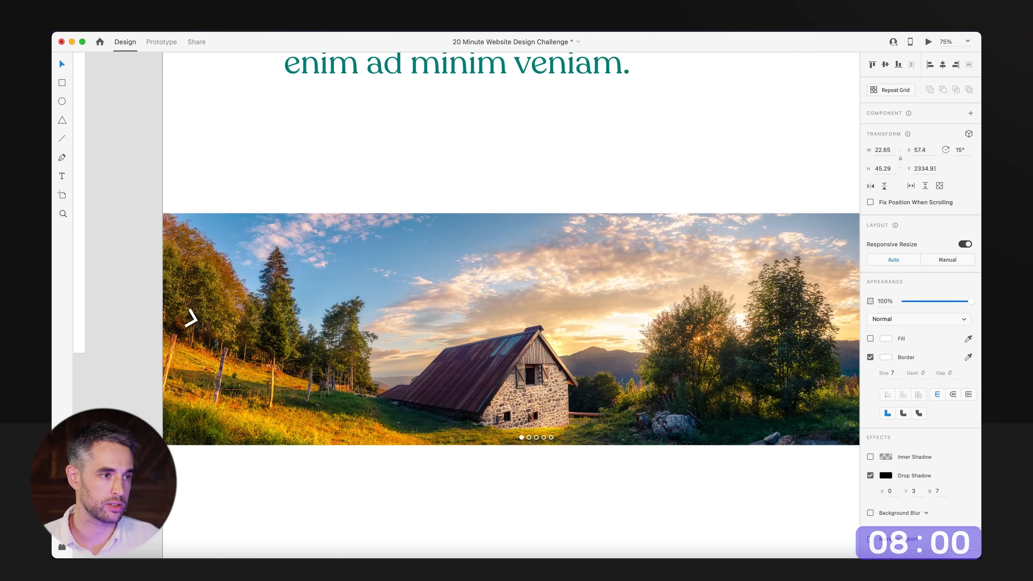
pyautogui.moveTo(192, 406); pyautogui.dragTo(177, 393)
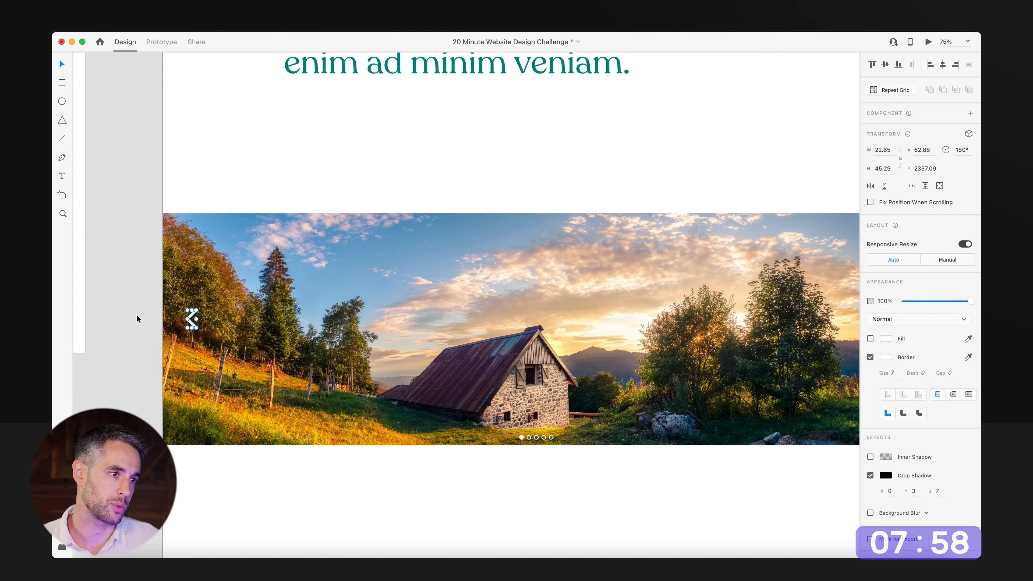
pyautogui.click(137, 318)
pyautogui.hscroll(3, 179, 297)
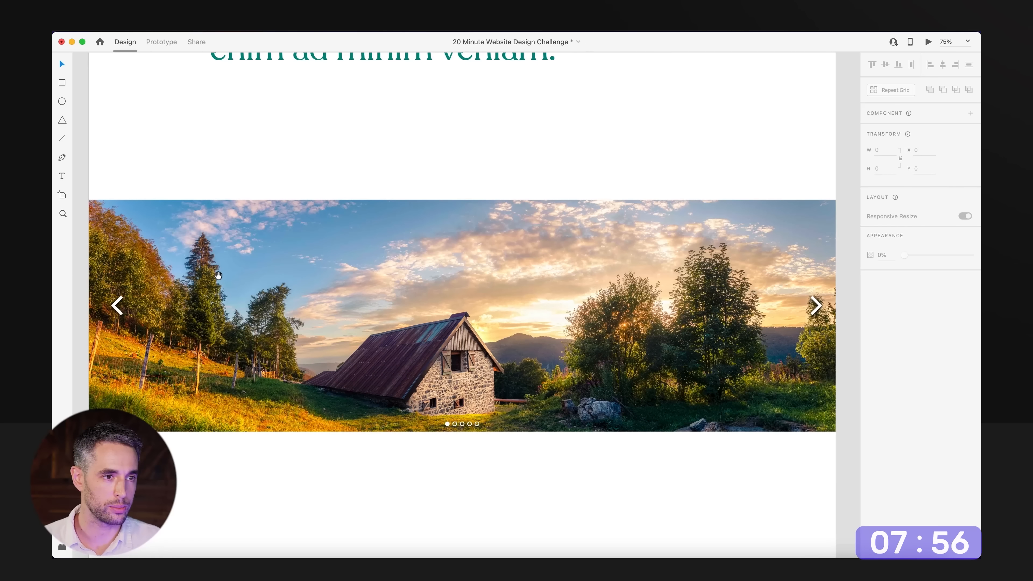
# Move the cabin picture's pagination dots slightly up from its bottom edge, keeping them centred, and save the document.
pyautogui.moveTo(528, 467); pyautogui.dragTo(448, 419)
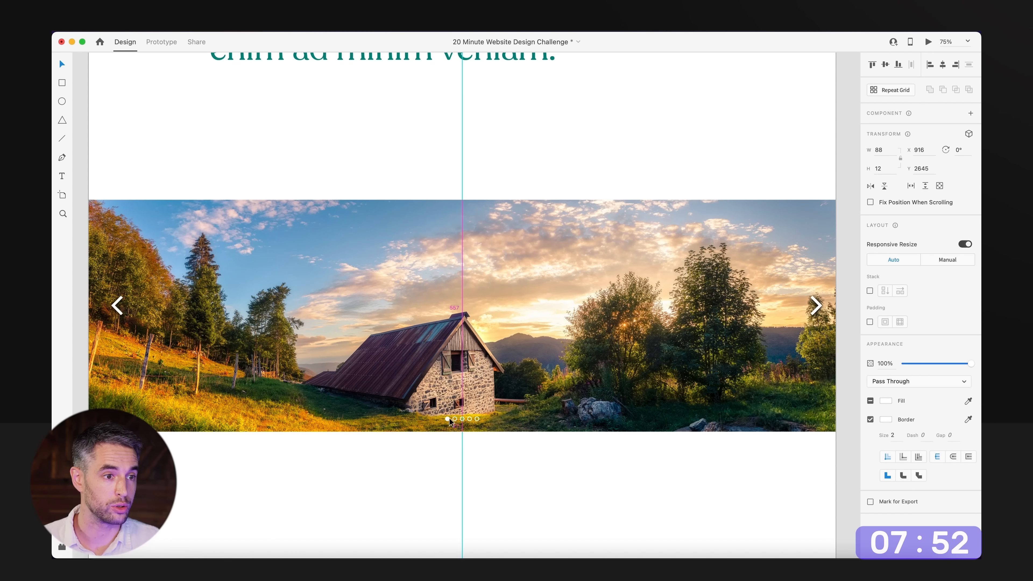
pyautogui.click(515, 467)
pyautogui.scroll(1, 522, 460)
pyautogui.press('super+s')
# Go to the content wireframe's section list, select the Catalogue entry and try to strike it through.
pyautogui.keyDown('alt'); pyautogui.keyDown('super'); pyautogui.click(507, 303); pyautogui.keyUp('super'); pyautogui.keyUp('alt')
pyautogui.keyDown('alt'); pyautogui.keyDown('super'); pyautogui.click(506, 171); pyautogui.keyUp('super'); pyautogui.keyUp('alt')
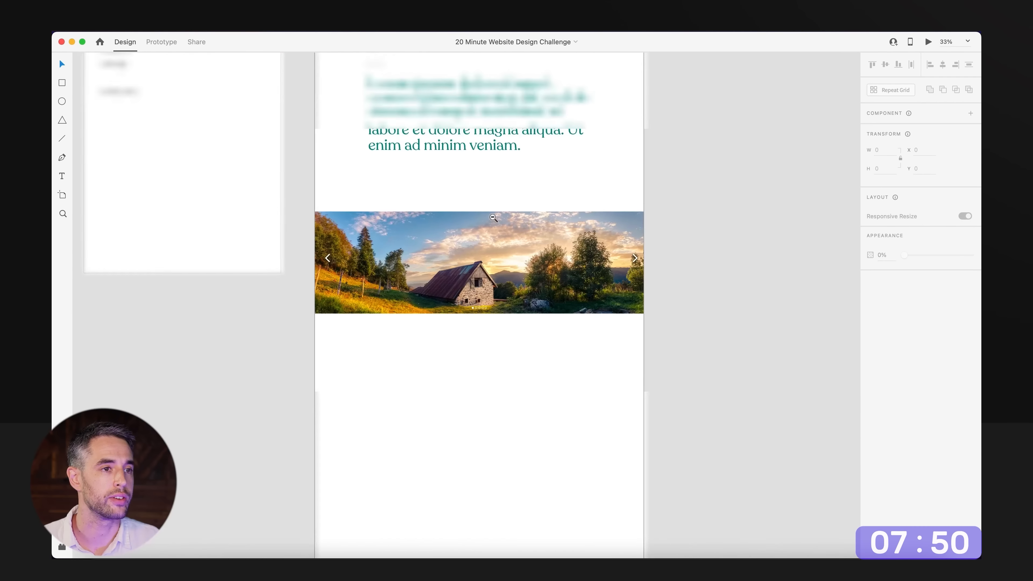
pyautogui.moveTo(508, 166); pyautogui.dragTo(497, 191)
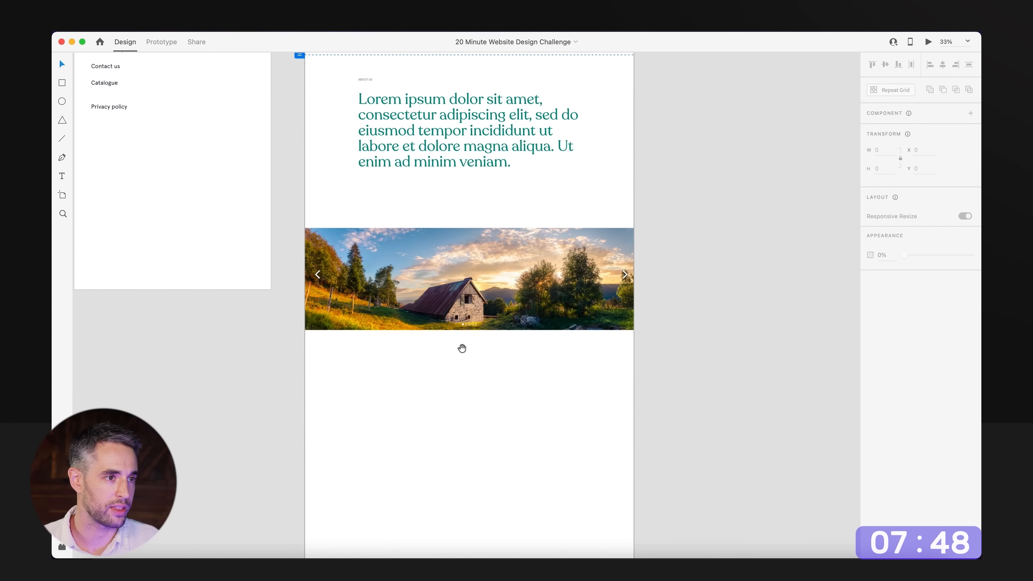
pyautogui.moveTo(461, 349); pyautogui.dragTo(632, 314)
pyautogui.moveTo(330, 353); pyautogui.dragTo(384, 387)
pyautogui.keyDown('alt'); pyautogui.keyDown('super'); pyautogui.click(302, 330); pyautogui.keyUp('super'); pyautogui.keyUp('alt')
pyautogui.moveTo(321, 79); pyautogui.dragTo(321, 172)
pyautogui.keyDown('super'); pyautogui.click(321, 171); pyautogui.keyUp('super')
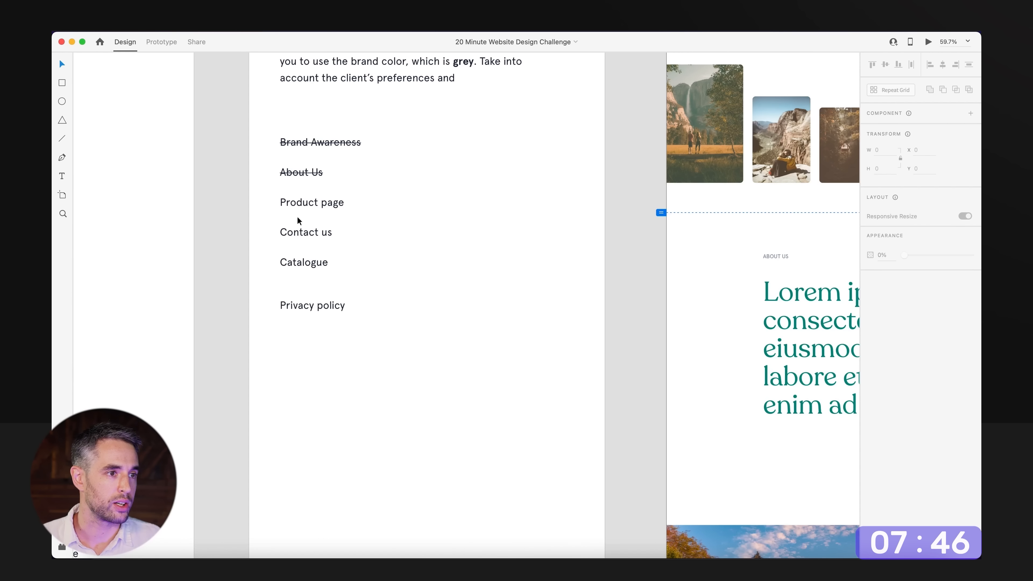
pyautogui.click(309, 265)
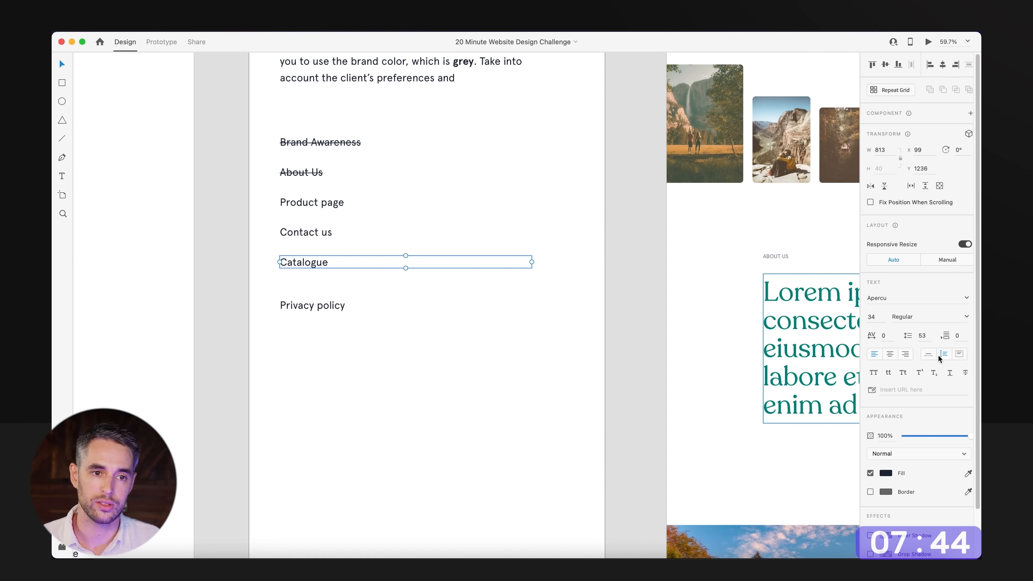
pyautogui.click(965, 373)
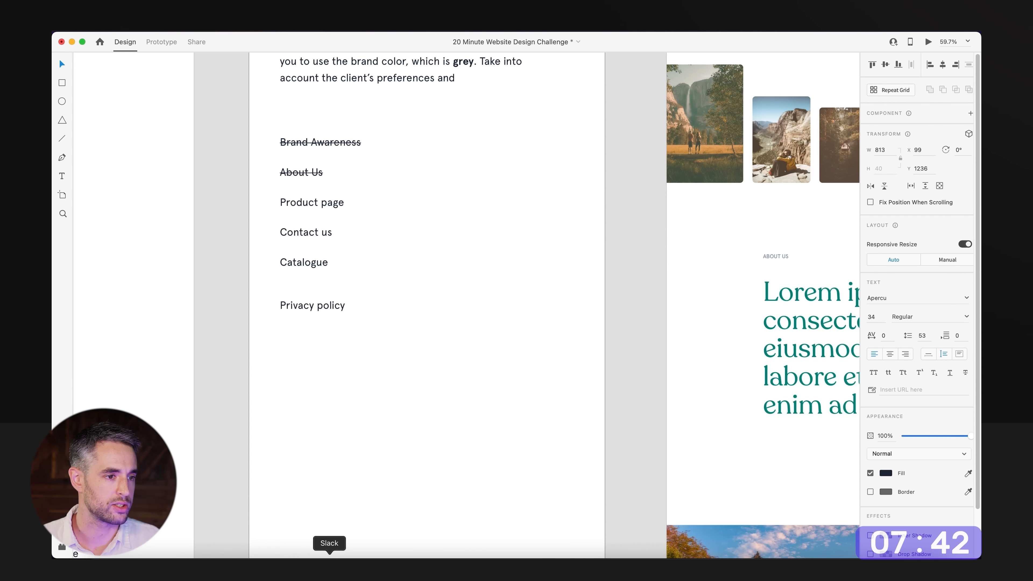
# Check the remaining time on the Pomofocus timer in Google Chrome and return to Adobe XD.
pyautogui.click(199, 561)
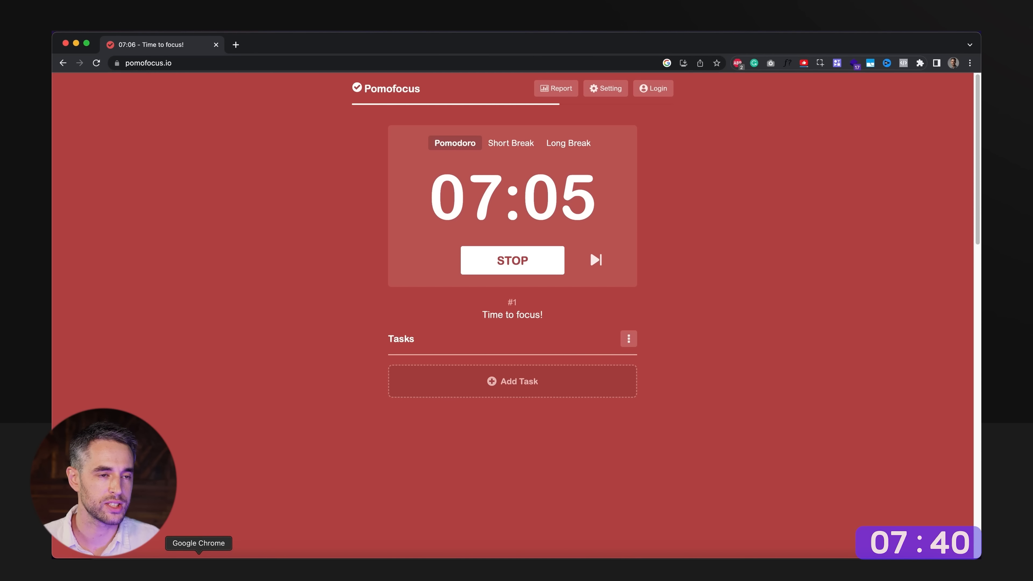
pyautogui.click(392, 563)
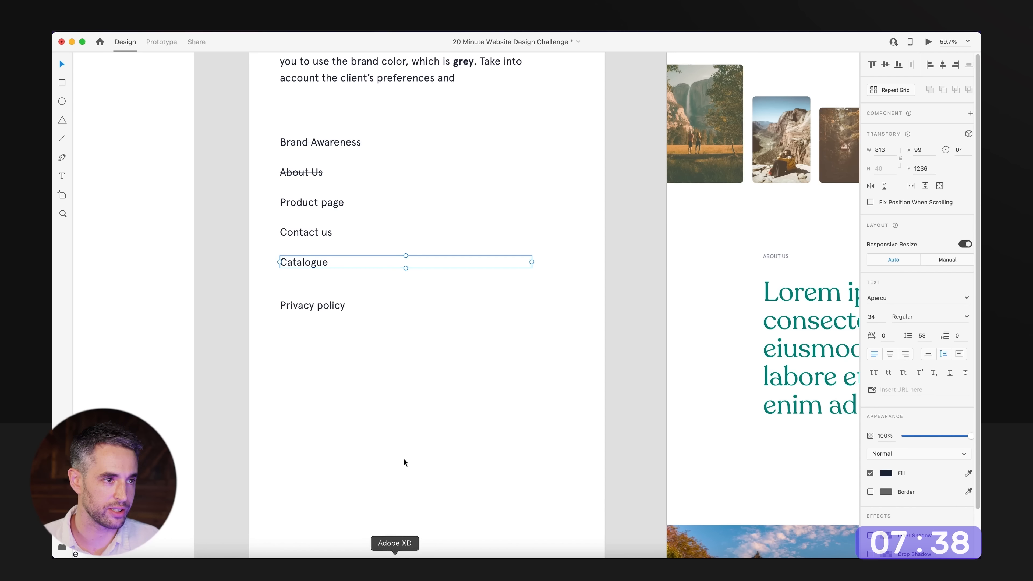
# Strike through Catalogue in the wireframe's section list and select the Contact us entry.
pyautogui.click(965, 373)
pyautogui.click(302, 234)
pyautogui.doubleClick(301, 232)
pyautogui.press('Escape')
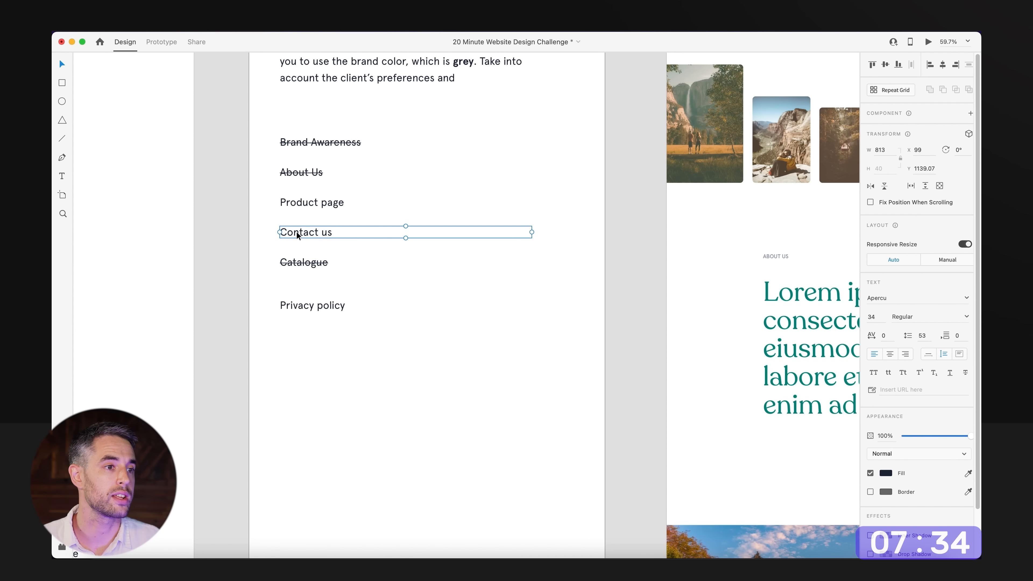
# Copy the Romantic Retreats text block with its label, heading and paragraph into the empty area below the cabin picture.
pyautogui.click(441, 381)
pyautogui.scroll(-5, 442, 381)
pyautogui.hscroll(8, 382, 283)
pyautogui.scroll(3, 383, 281)
pyautogui.moveTo(442, 86); pyautogui.dragTo(387, 150)
pyautogui.scroll(-2, 389, 106)
pyautogui.scroll(-3, 392, 102)
pyautogui.keyDown('alt'); pyautogui.moveTo(397, 88); pyautogui.dragTo(399, 425); pyautogui.keyUp('alt')
pyautogui.click(636, 435)
pyautogui.scroll(-4, 636, 436)
pyautogui.scroll(5, 465, 396)
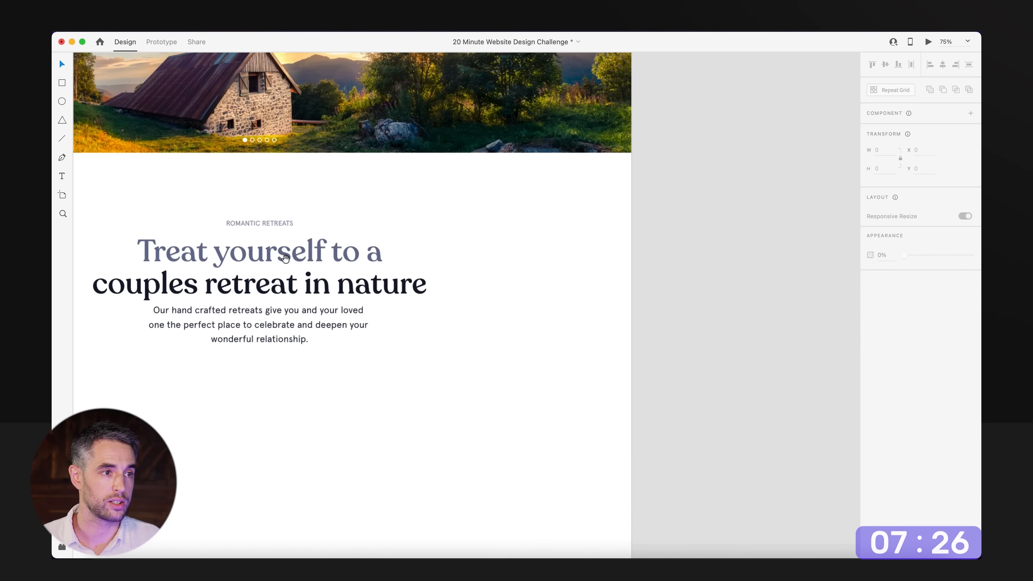
# Change the copied small label above the heading to "Contact us".
pyautogui.hscroll(-4, 393, 290)
pyautogui.doubleClick(393, 291)
pyautogui.write('co')
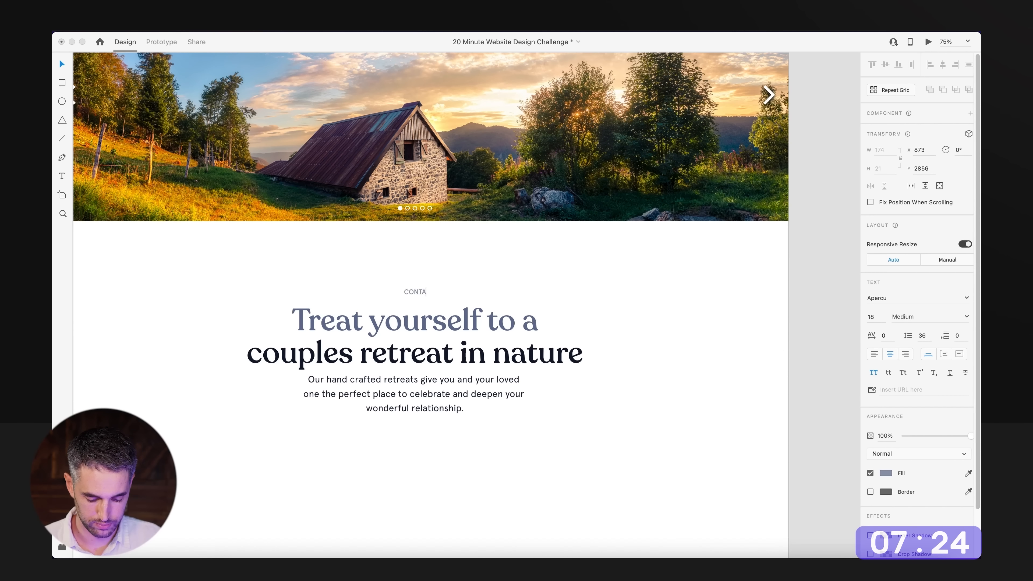
pyautogui.write('ntact us')
pyautogui.press('Escape')
# Replace the copied heading's text with "Reach out to book a retreat".
pyautogui.doubleClick(492, 337)
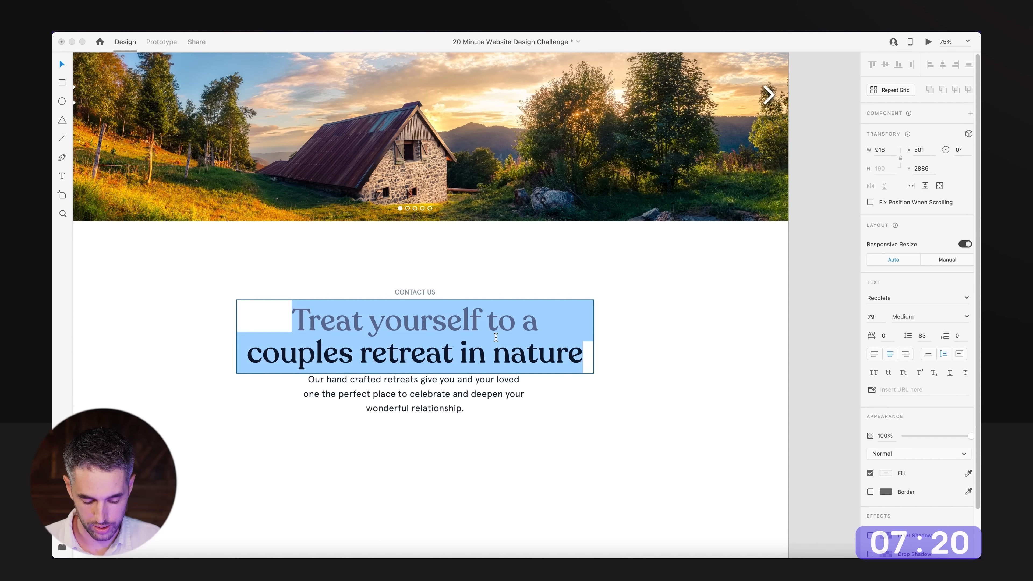
pyautogui.write('Reach out')
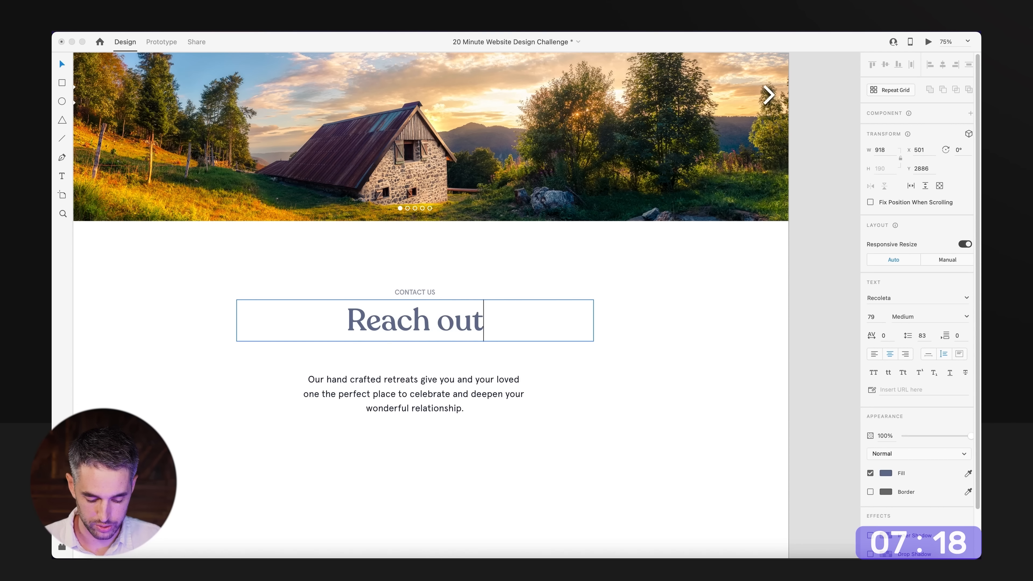
pyautogui.write(' to book a retreat')
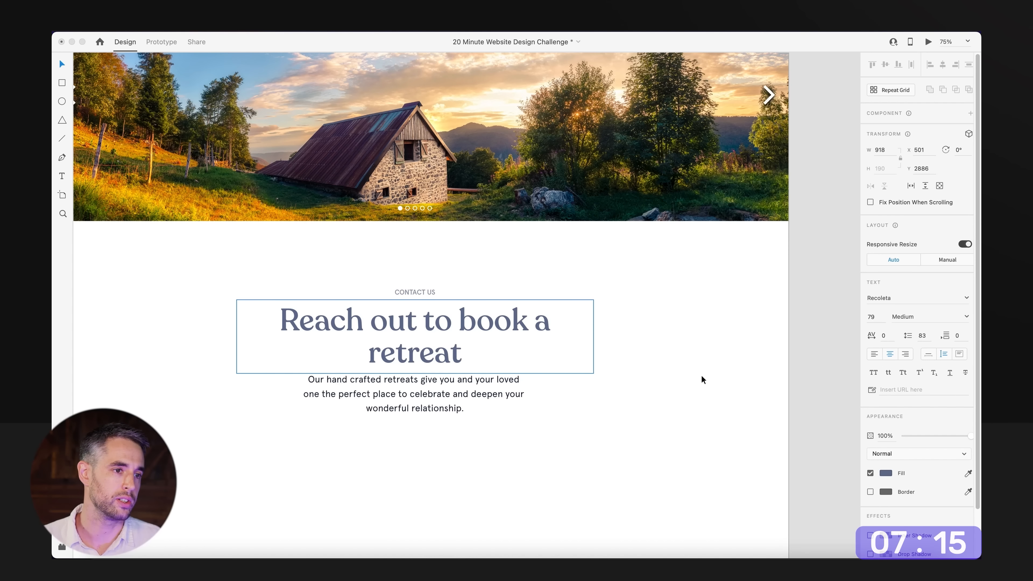
pyautogui.press('Escape')
# Recolour the words "Reach out to" in the contact heading with the saved dark navy swatch.
pyautogui.doubleClick(449, 324)
pyautogui.moveTo(275, 320); pyautogui.dragTo(451, 322)
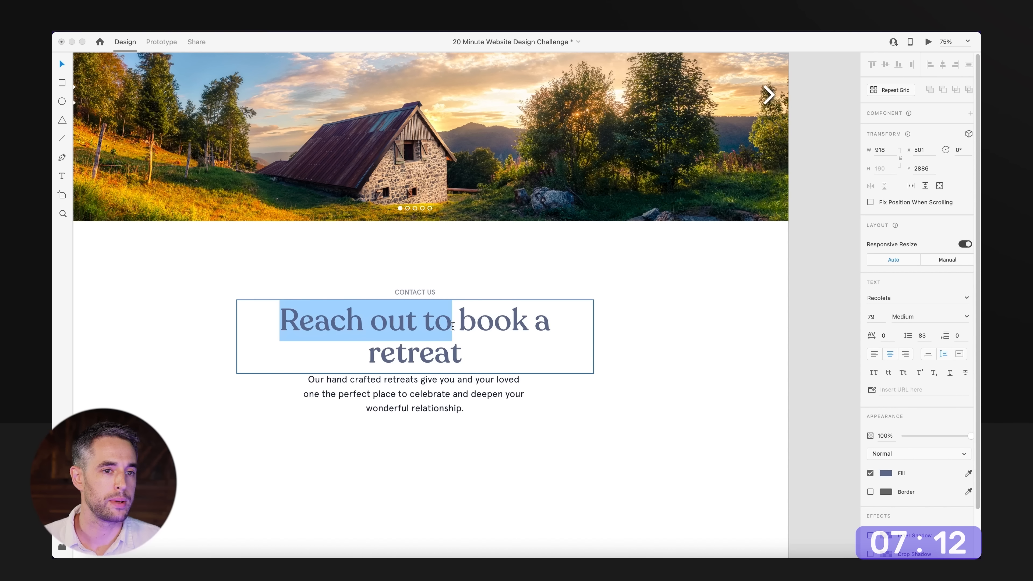
pyautogui.click(883, 473)
pyautogui.click(801, 527)
pyautogui.click(562, 453)
pyautogui.click(520, 360)
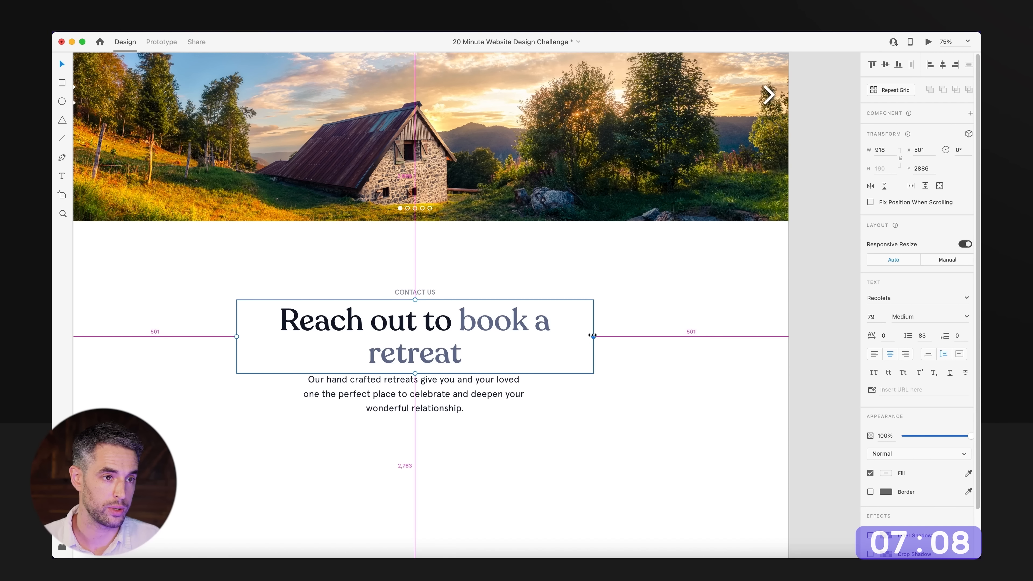
# Narrow the contact heading's text box symmetrically so the line breaks after "Reach out to".
pyautogui.moveTo(592, 337); pyautogui.dragTo(531, 336)
pyautogui.click(672, 351)
pyautogui.click(459, 410)
pyautogui.keyDown('alt'); pyautogui.keyDown('super'); pyautogui.click(493, 394); pyautogui.keyUp('super'); pyautogui.keyUp('alt')
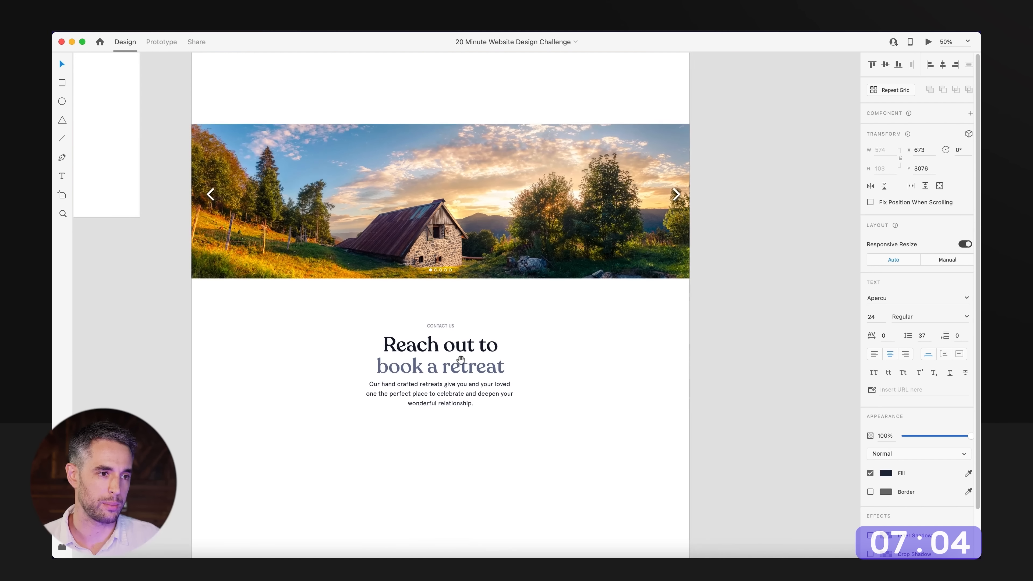
pyautogui.click(486, 417)
pyautogui.moveTo(484, 462); pyautogui.dragTo(458, 361)
# Draw a straight horizontal line about 615 px wide below the contact paragraph with the Pen tool.
pyautogui.moveTo(283, 230); pyautogui.dragTo(648, 505)
pyautogui.moveTo(445, 353); pyautogui.dragTo(490, 383)
pyautogui.press('p')
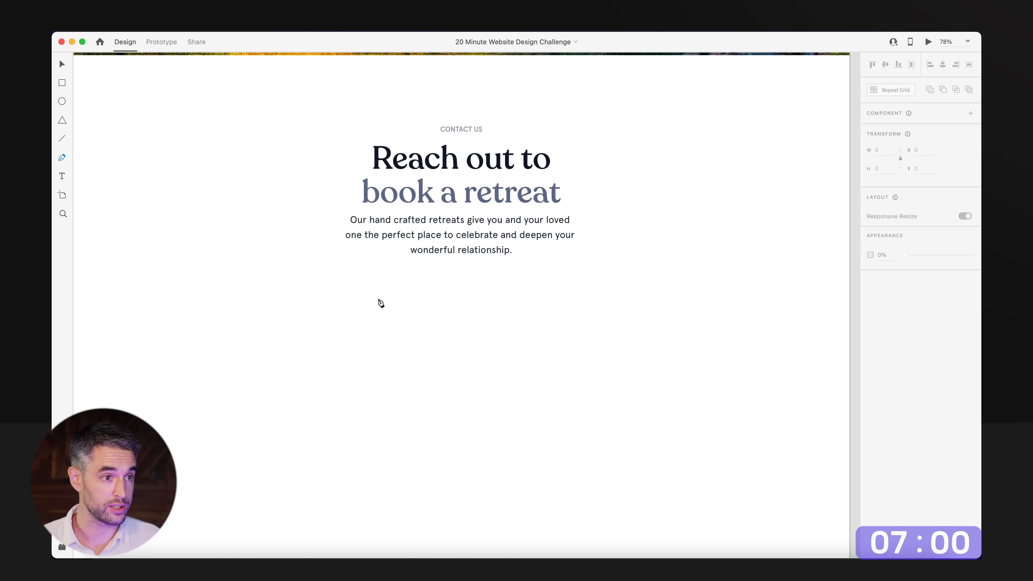
pyautogui.click(337, 317)
pyautogui.keyDown('shift'); pyautogui.click(587, 328); pyautogui.keyUp('shift')
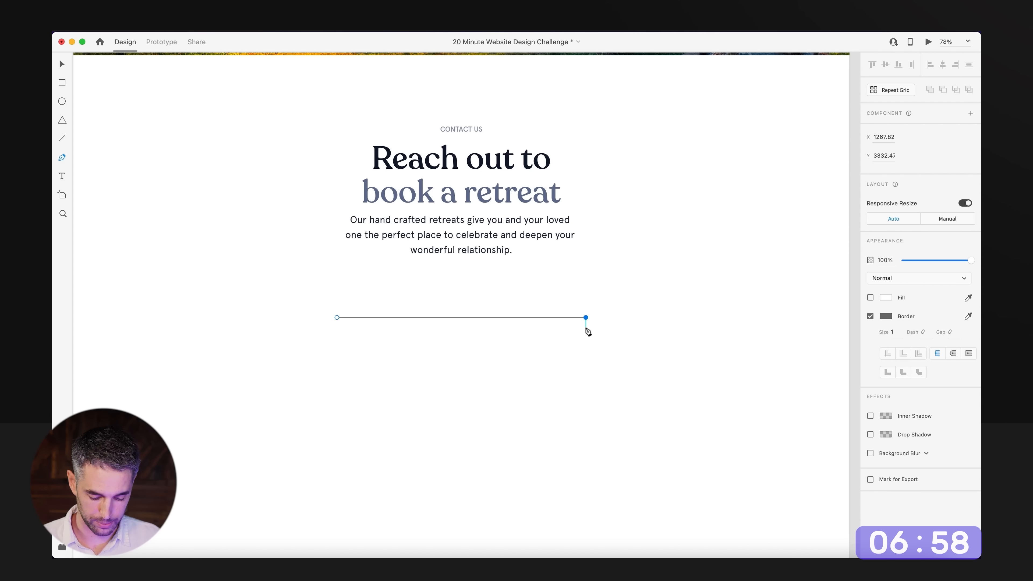
pyautogui.press('Escape')
# Give the form line a muted greyish-blue border colour and a border size of 2.
pyautogui.click(879, 357)
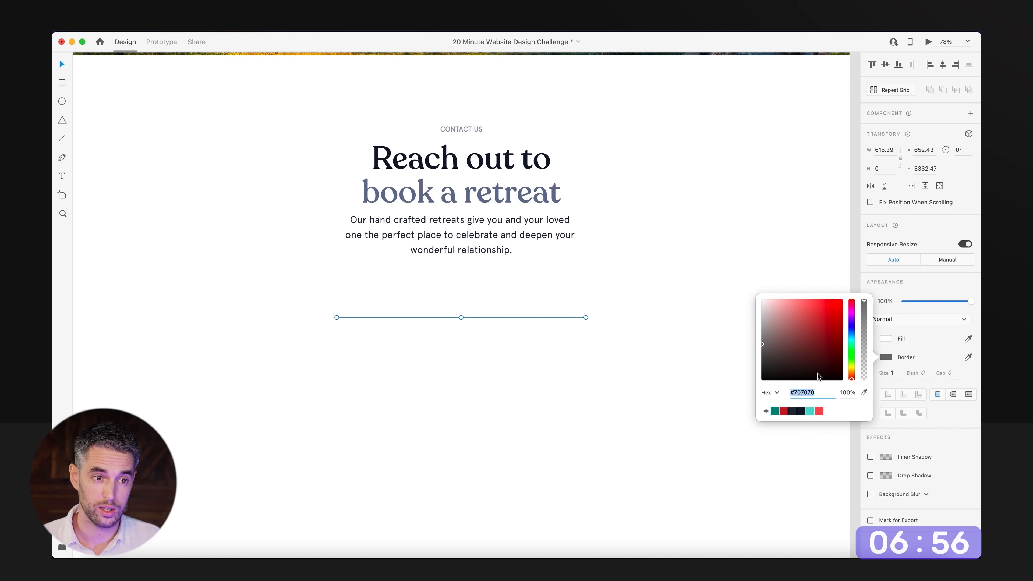
pyautogui.click(794, 411)
pyautogui.moveTo(781, 341); pyautogui.dragTo(775, 319)
pyautogui.moveTo(667, 269); pyautogui.dragTo(560, 400)
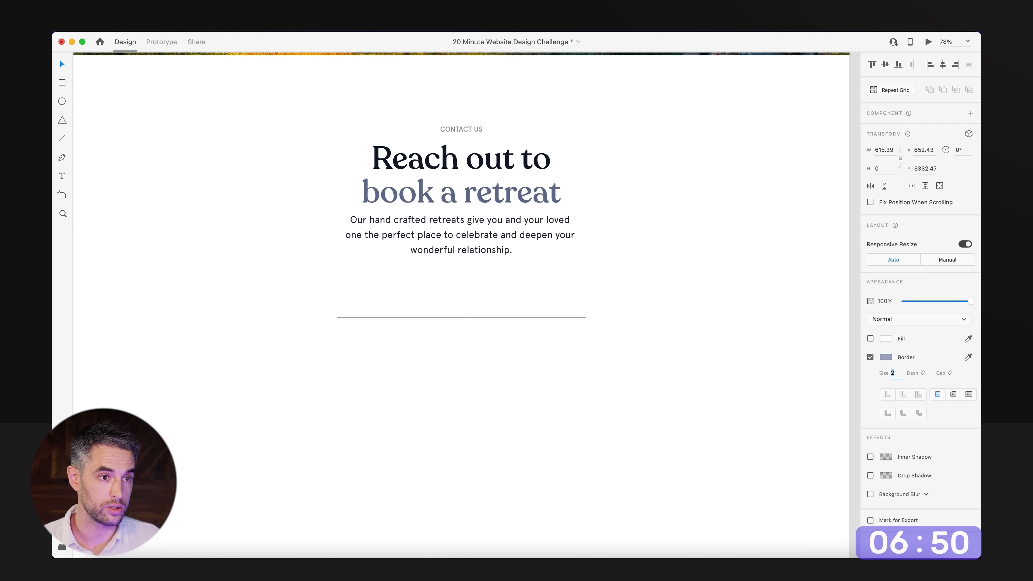
pyautogui.click(374, 378)
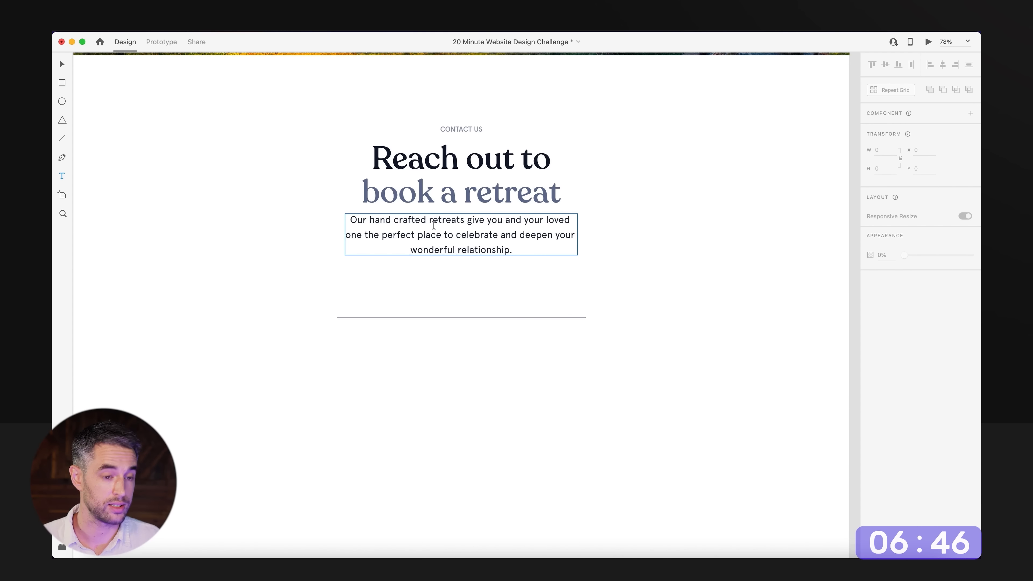
# Duplicate the contact paragraph above the form line, left-align the copy and replace its text with "Email".
pyautogui.press('v')
pyautogui.moveTo(443, 231); pyautogui.dragTo(480, 303)
pyautogui.click(874, 354)
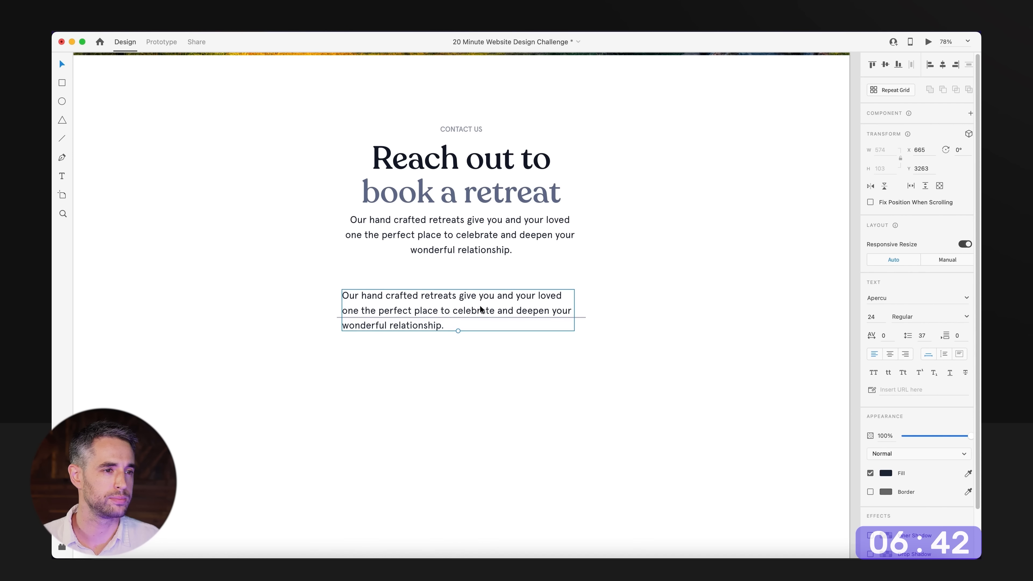
pyautogui.doubleClick(480, 305)
pyautogui.write('Email')
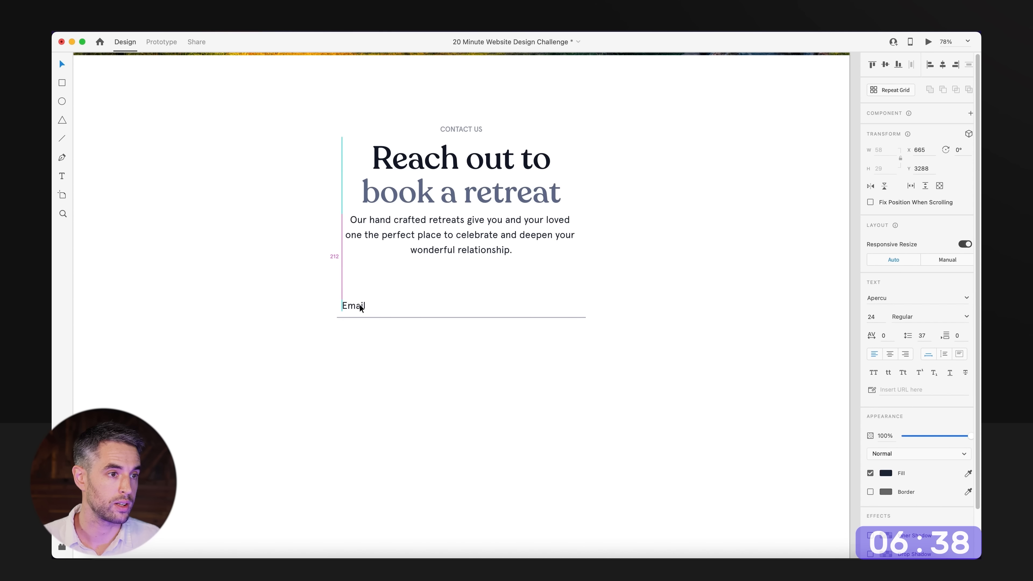
# Duplicate the label and line downwards into three stacked form fields labelled Name, Email and Message.
pyautogui.moveTo(361, 304); pyautogui.dragTo(362, 369)
pyautogui.keyDown('shift'); pyautogui.click(366, 318); pyautogui.keyUp('shift')
pyautogui.doubleClick(364, 306)
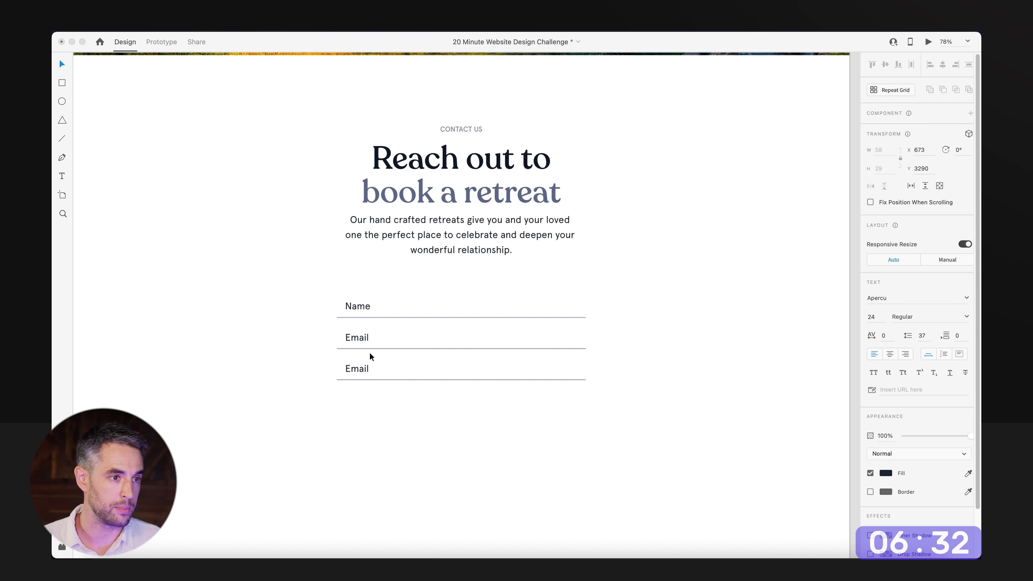
pyautogui.write('Message')
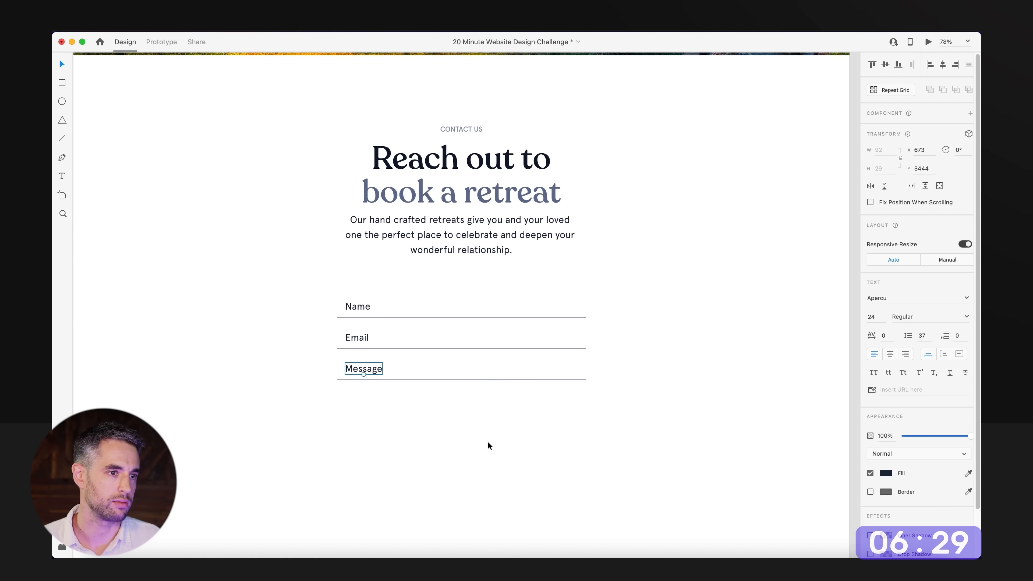
pyautogui.click(488, 445)
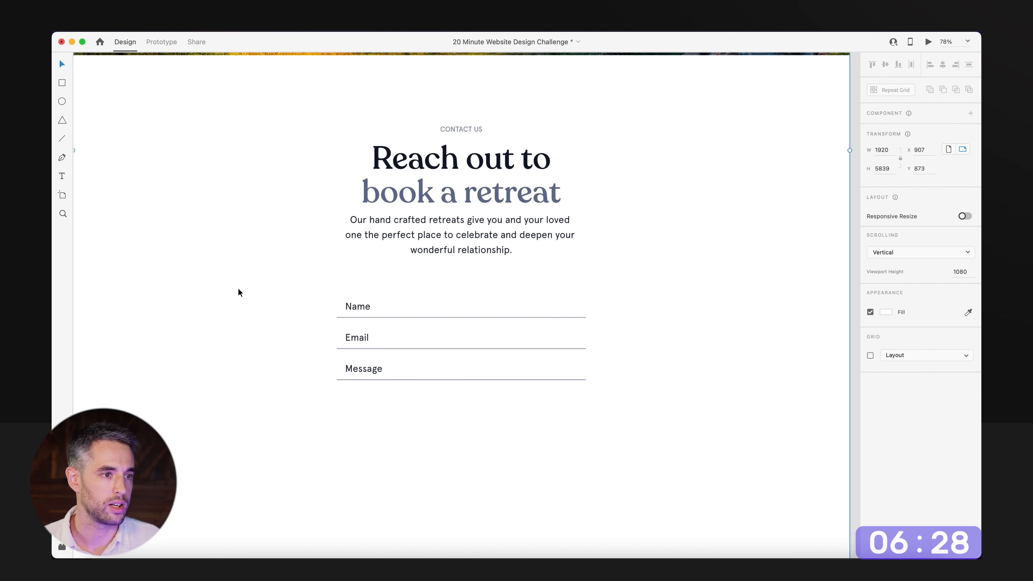
# Change the fill of the Name, Email and Message labels to a light grey.
pyautogui.click(358, 310)
pyautogui.keyDown('shift'); pyautogui.click(357, 338); pyautogui.keyUp('shift')
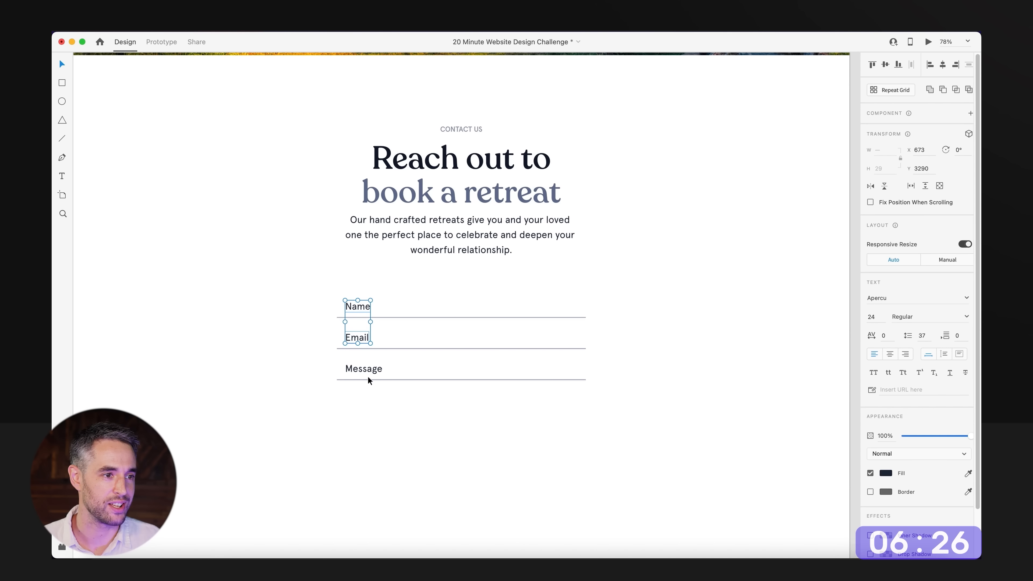
pyautogui.keyDown('shift'); pyautogui.click(350, 369); pyautogui.keyUp('shift')
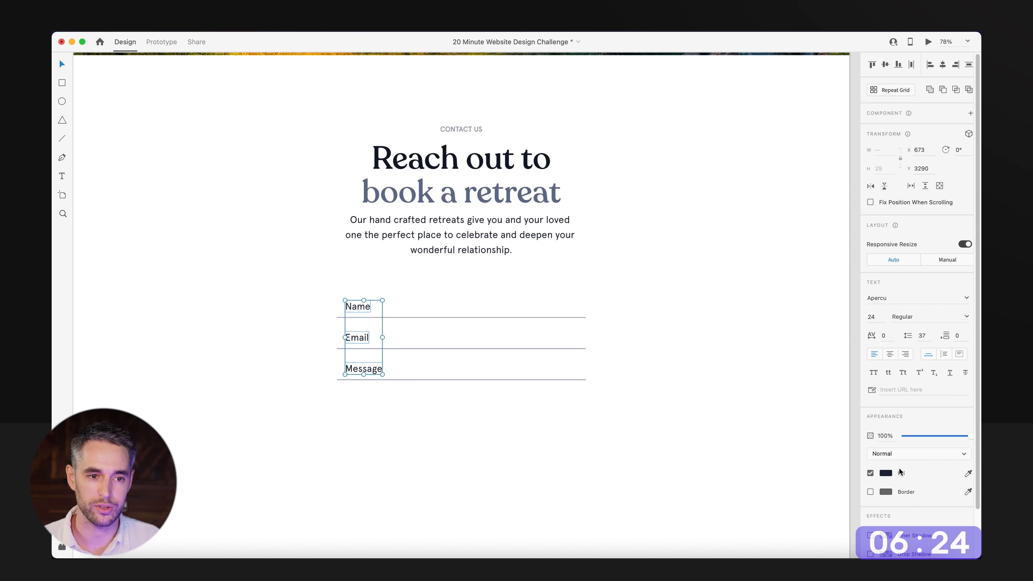
pyautogui.click(886, 473)
pyautogui.moveTo(768, 465); pyautogui.dragTo(763, 439)
pyautogui.click(558, 470)
# Group each form label with the line beneath it.
pyautogui.scroll(2, 558, 470)
pyautogui.moveTo(283, 334); pyautogui.dragTo(639, 490)
pyautogui.click(606, 387)
pyautogui.moveTo(636, 406); pyautogui.dragTo(334, 423)
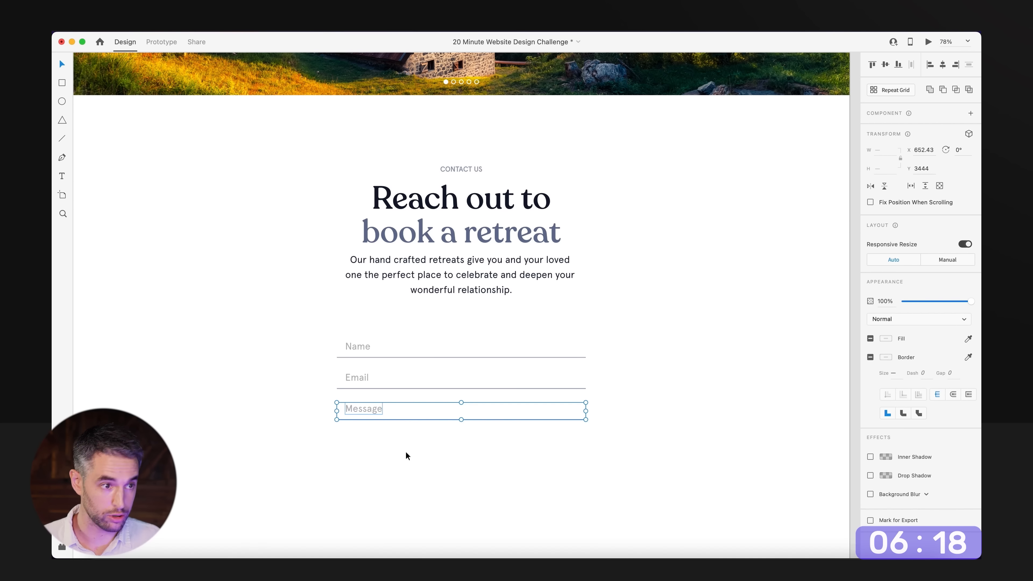
# Spread the Name, Email and Message fields further apart with equal vertical spacing.
pyautogui.moveTo(287, 357); pyautogui.dragTo(359, 393)
pyautogui.moveTo(334, 326); pyautogui.dragTo(452, 471)
pyautogui.press('Escape')
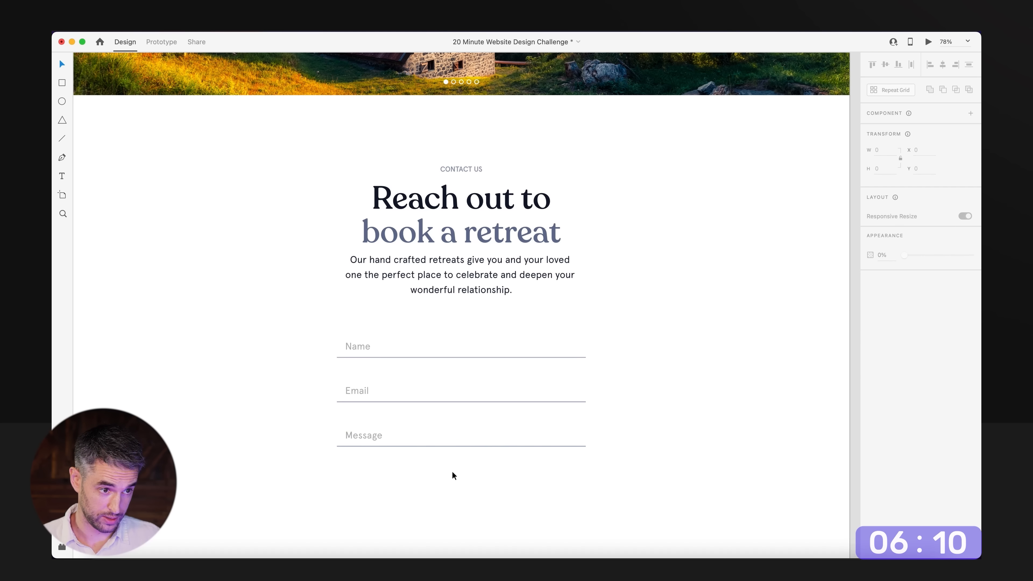
pyautogui.moveTo(349, 437); pyautogui.dragTo(348, 464)
pyautogui.moveTo(293, 328); pyautogui.dragTo(497, 393)
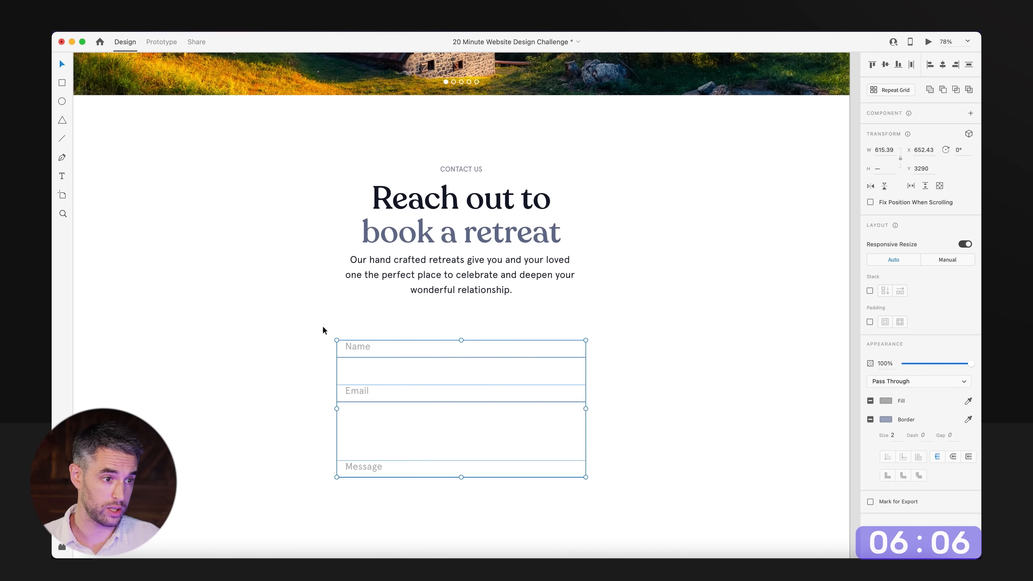
pyautogui.moveTo(378, 467); pyautogui.dragTo(377, 439)
# Copy the red How It Works button from the page and place it below the contact form.
pyautogui.click(673, 292)
pyautogui.moveTo(676, 291); pyautogui.dragTo(652, 339)
pyautogui.scroll(-6, 652, 341)
pyautogui.moveTo(556, 281); pyautogui.dragTo(498, 449)
pyautogui.moveTo(480, 323); pyautogui.dragTo(459, 396)
pyautogui.scroll(-2, 484, 219)
pyautogui.moveTo(485, 160)
pyautogui.mouseDown()
pyautogui.moveTo(469, 547)
pyautogui.moveTo(466, 462)
pyautogui.mouseUp()
# Move the form fields up closer to the contact paragraph and the red button up beneath the Message field.
pyautogui.moveTo(442, 375); pyautogui.dragTo(577, 499)
pyautogui.moveTo(290, 406); pyautogui.dragTo(284, 367)
pyautogui.click(254, 461)
pyautogui.moveTo(443, 485); pyautogui.dragTo(443, 435)
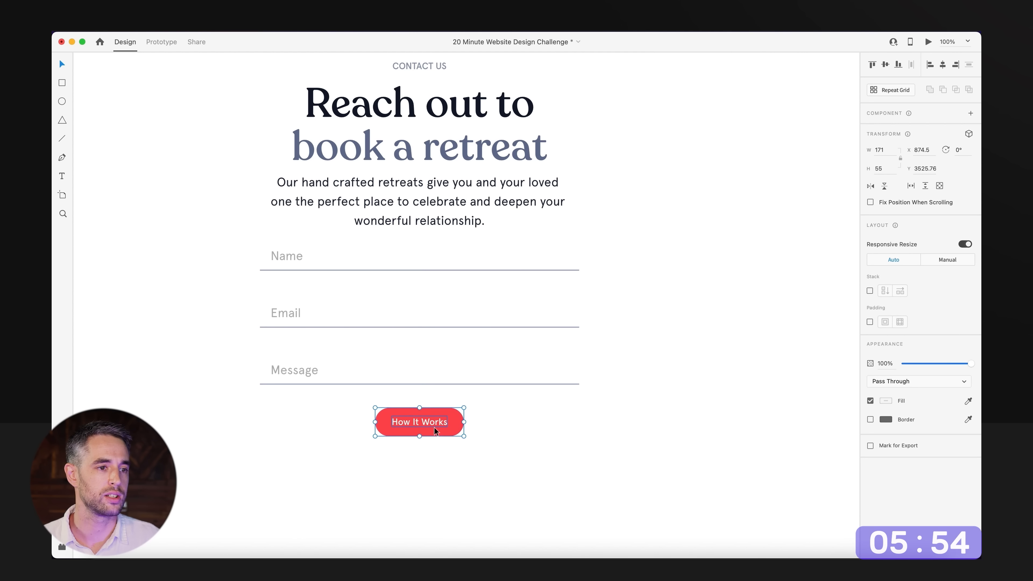
# Change the red button's text to "Contact Us".
pyautogui.doubleClick(435, 423)
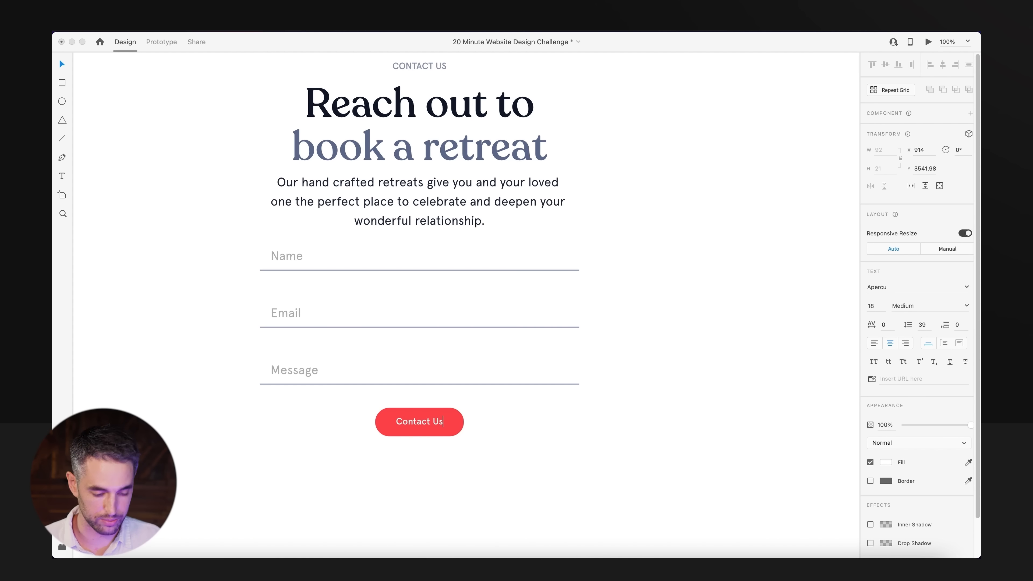
pyautogui.click(538, 491)
pyautogui.scroll(-5, 565, 397)
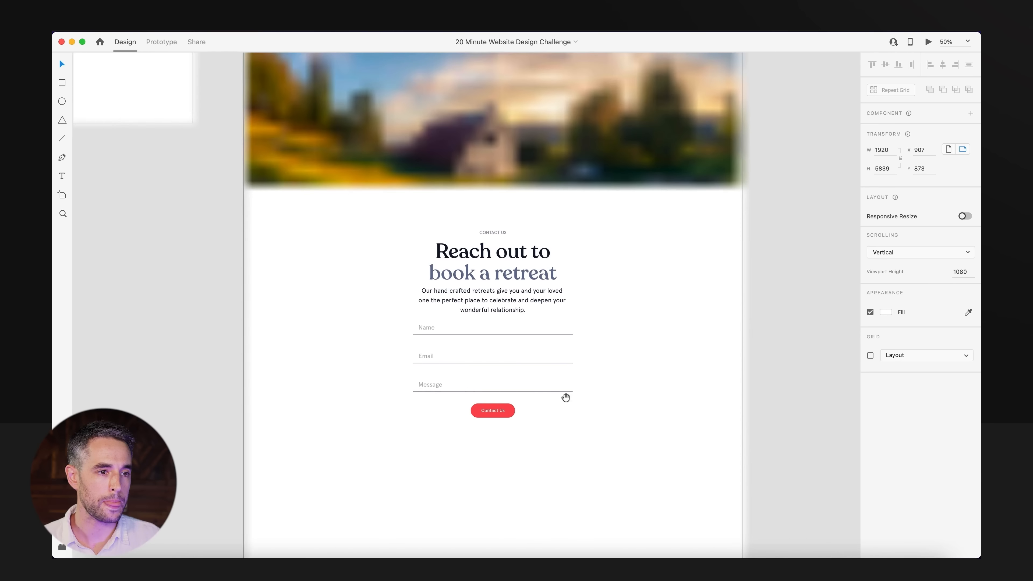
# Nudge the red Contact Us button slightly closer to the Message field.
pyautogui.click(502, 414)
pyautogui.click(680, 367)
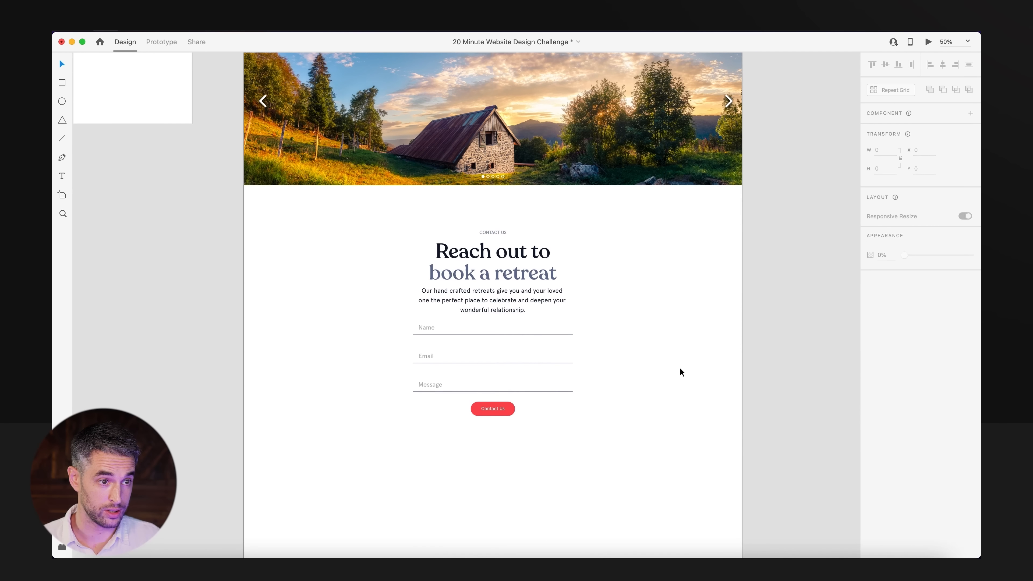
# Unlock the hero section's beige Hard Light overlay and paste a copy of it over the image slider.
pyautogui.scroll(5, 646, 321)
pyautogui.moveTo(635, 369); pyautogui.dragTo(611, 492)
pyautogui.moveTo(561, 199); pyautogui.dragTo(525, 299)
pyautogui.scroll(-10, 529, 451)
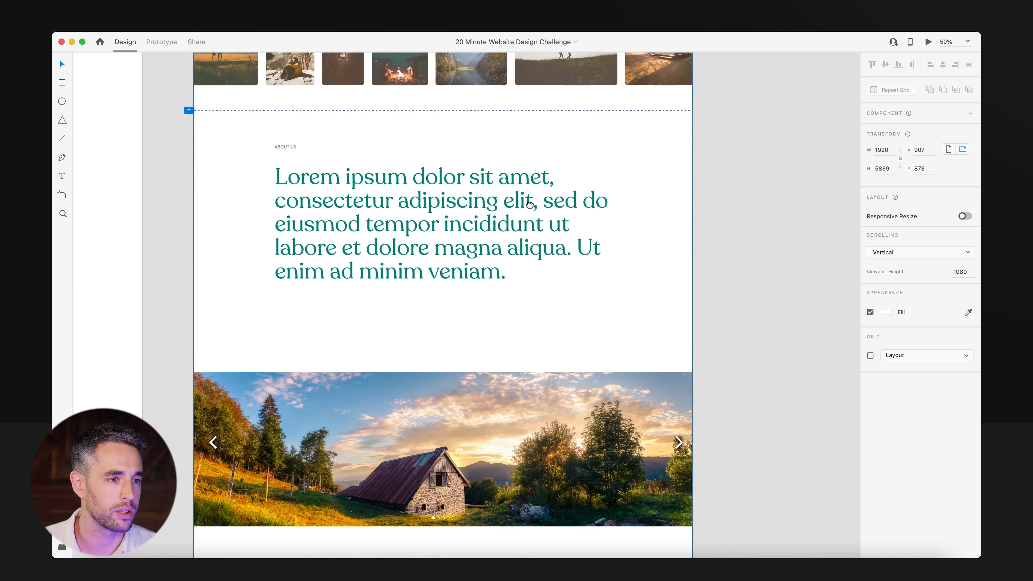
pyautogui.scroll(8, 535, 321)
pyautogui.click(525, 232)
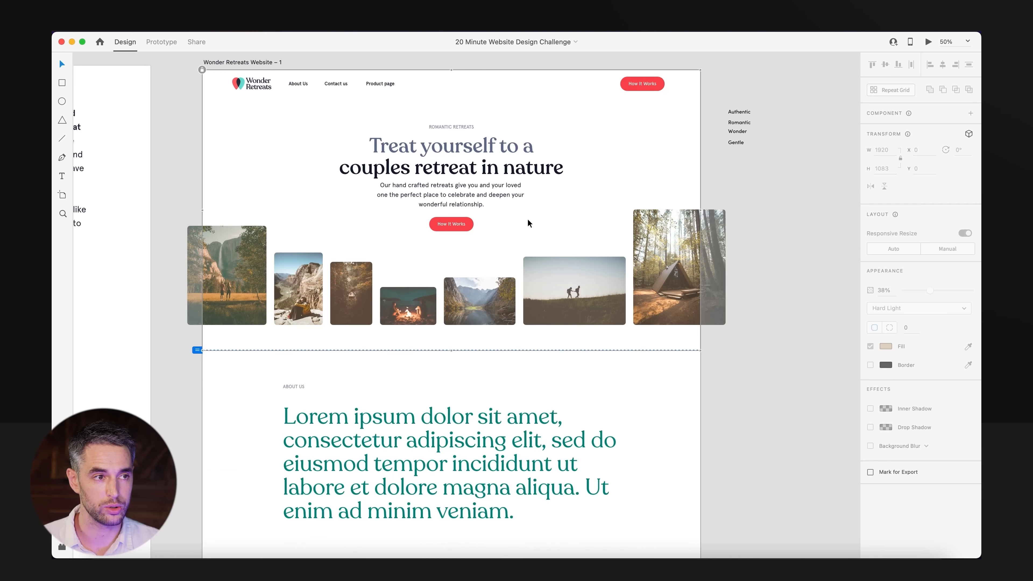
pyautogui.rightClick(531, 213)
pyautogui.click(577, 243)
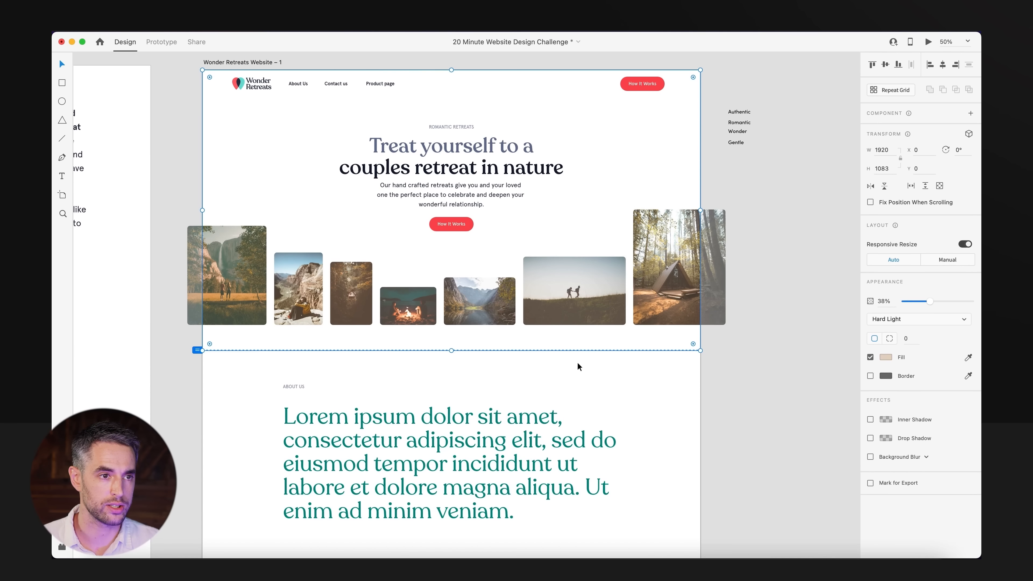
pyautogui.scroll(-8, 573, 333)
pyautogui.scroll(3, 551, 358)
pyautogui.click(551, 358)
pyautogui.press('super+v')
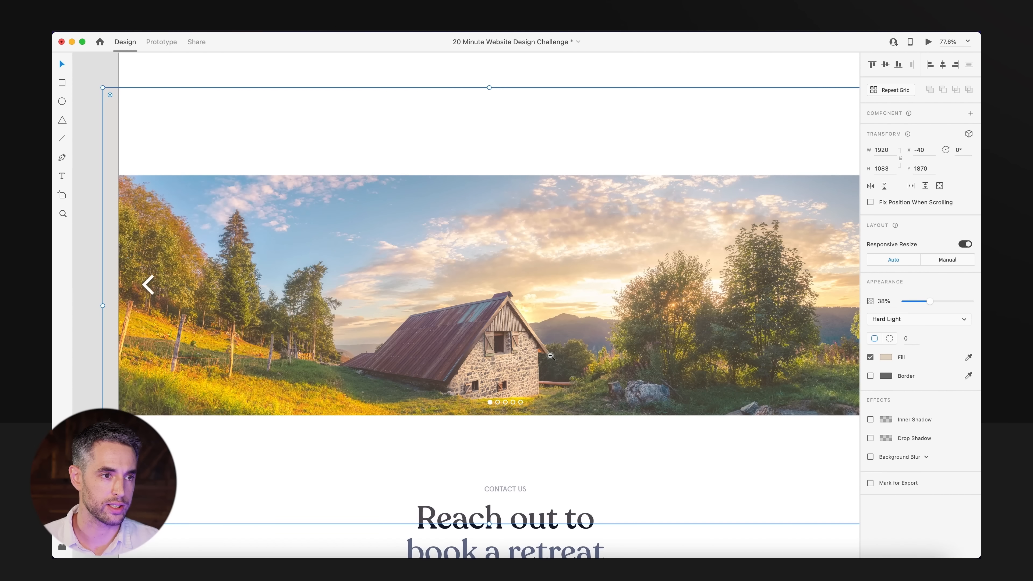
# Fit the pasted overlay exactly over the slider photo, 1920 wide by 596 high at X 0, Y 2088.
pyautogui.scroll(-1, 550, 358)
pyautogui.moveTo(492, 96); pyautogui.dragTo(495, 185)
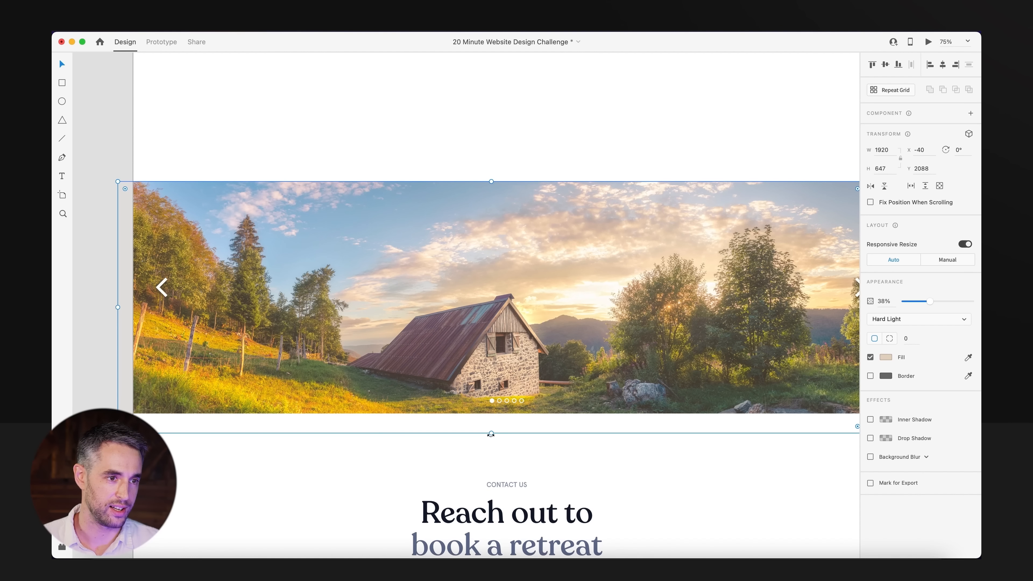
pyautogui.moveTo(492, 423); pyautogui.dragTo(491, 414)
pyautogui.scroll(-2, 491, 436)
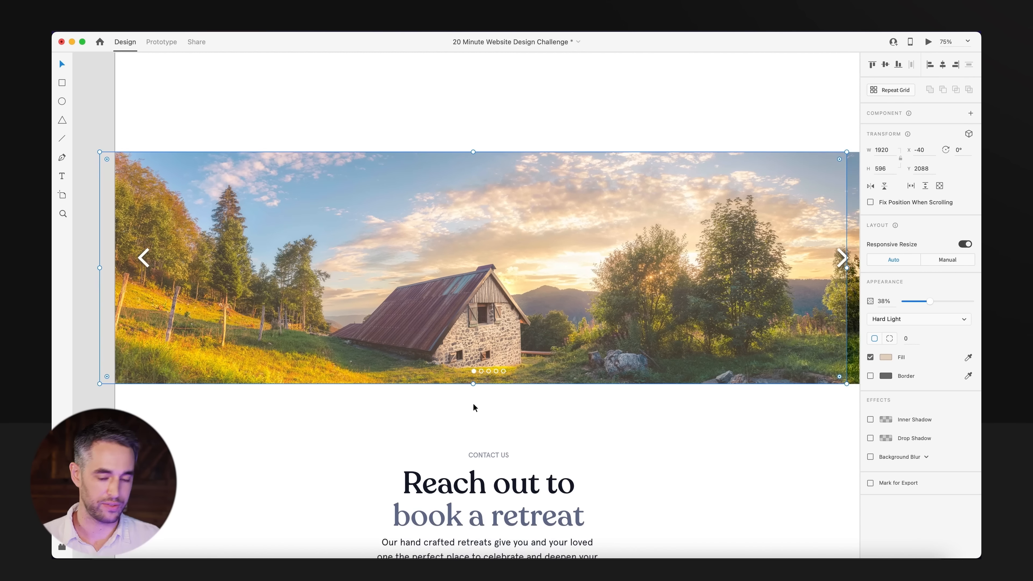
pyautogui.hscroll(3, 474, 407)
pyautogui.moveTo(472, 292); pyautogui.dragTo(650, 329)
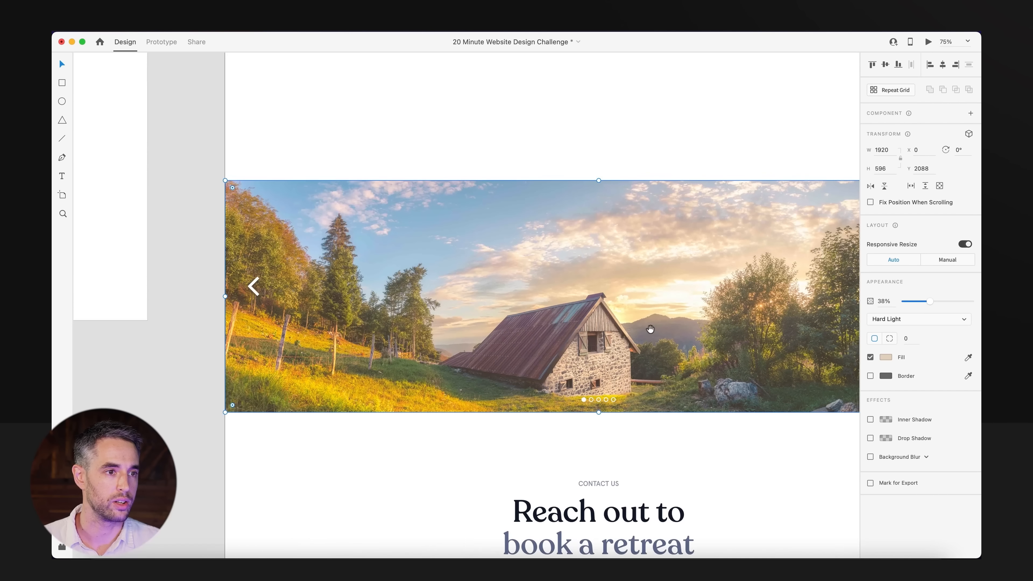
# Lock the slider overlay and save the document.
pyautogui.press('super+l')
pyautogui.click(522, 134)
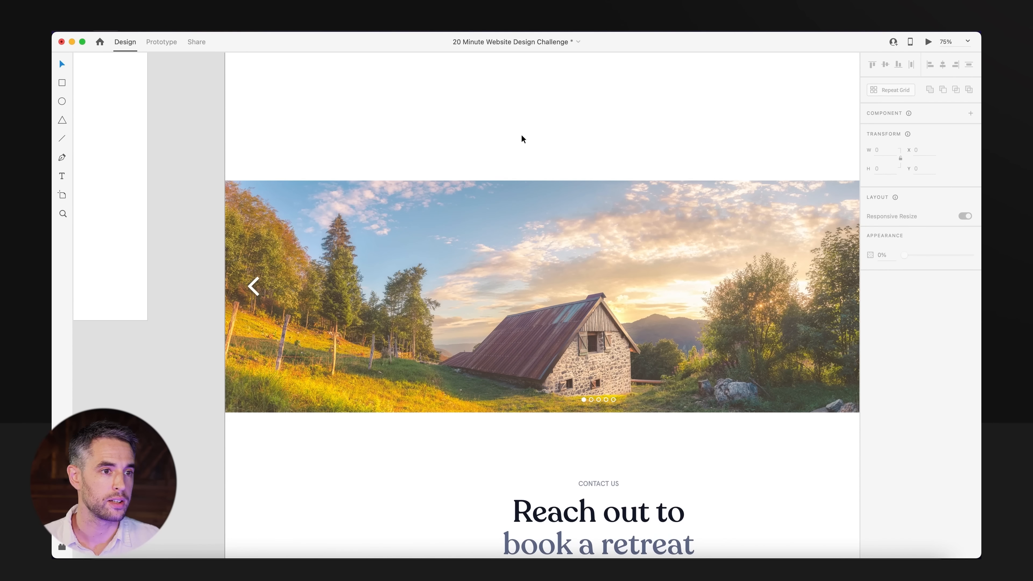
pyautogui.press('super+s')
# Strike through "Contact us" in the Content Wireframe's section list.
pyautogui.keyDown('alt'); pyautogui.keyDown('super'); pyautogui.click(538, 250); pyautogui.keyUp('super'); pyautogui.keyUp('alt')
pyautogui.keyDown('alt'); pyautogui.keyDown('super'); pyautogui.click(538, 250); pyautogui.keyUp('super'); pyautogui.keyUp('alt')
pyautogui.moveTo(314, 238); pyautogui.dragTo(379, 381)
pyautogui.keyDown('super'); pyautogui.click(363, 244); pyautogui.keyUp('super')
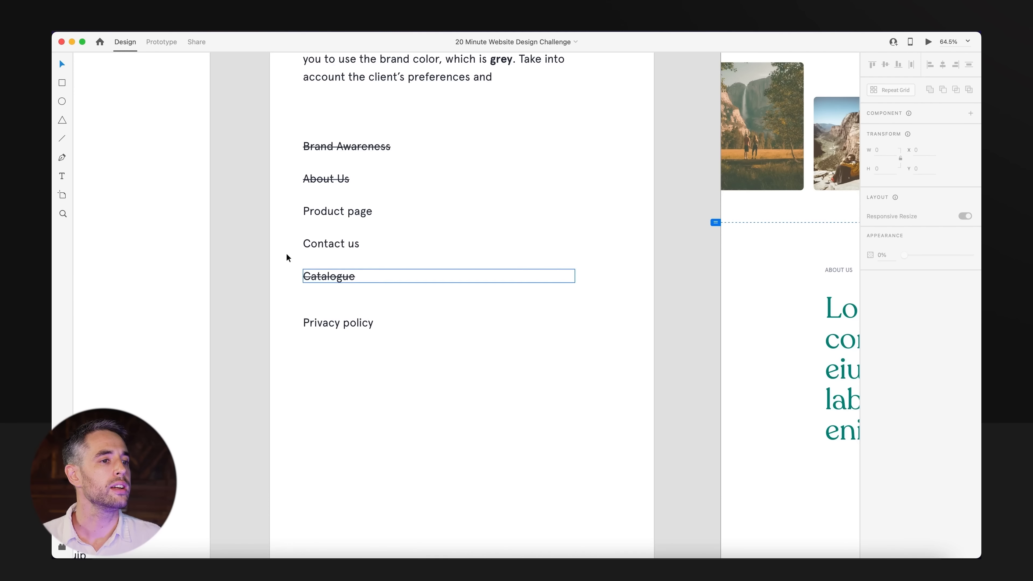
pyautogui.click(342, 247)
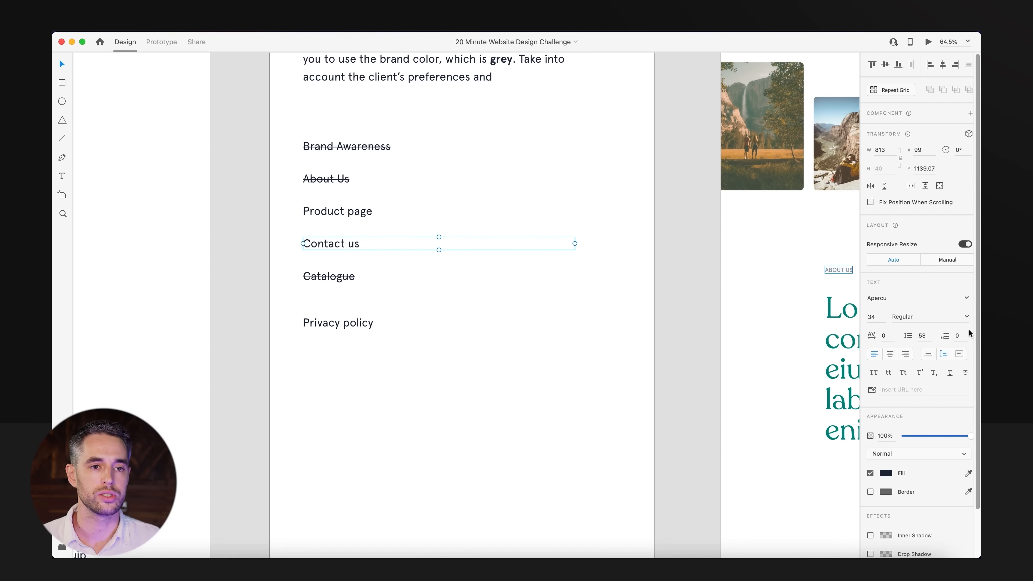
pyautogui.click(965, 373)
pyautogui.click(437, 422)
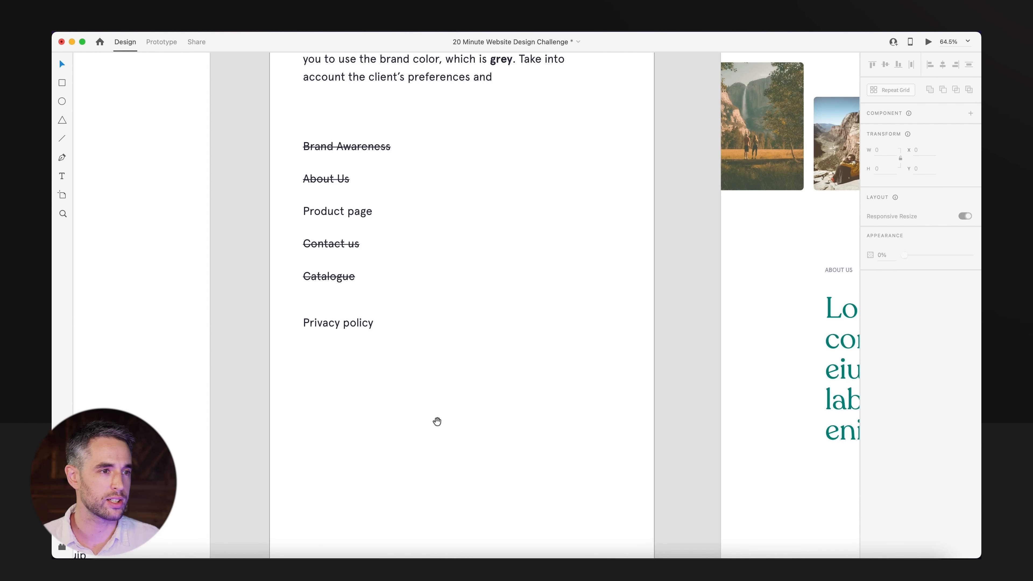
# Centre-align the green Lorem ipsum paragraph in the About Us section.
pyautogui.moveTo(436, 422); pyautogui.dragTo(365, 360)
pyautogui.keyDown('alt'); pyautogui.keyDown('super'); pyautogui.click(365, 360); pyautogui.keyUp('super'); pyautogui.keyUp('alt')
pyautogui.keyDown('alt'); pyautogui.keyDown('super'); pyautogui.click(365, 360); pyautogui.keyUp('super'); pyautogui.keyUp('alt')
pyautogui.moveTo(647, 423); pyautogui.dragTo(467, 402)
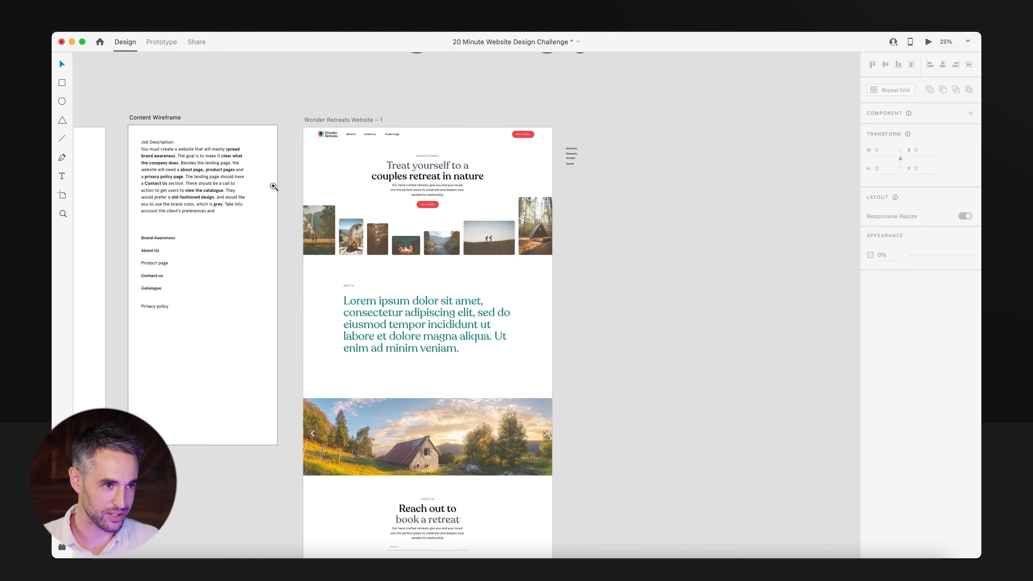
pyautogui.moveTo(272, 185); pyautogui.dragTo(587, 447)
pyautogui.moveTo(488, 344); pyautogui.dragTo(501, 410)
pyautogui.click(397, 368)
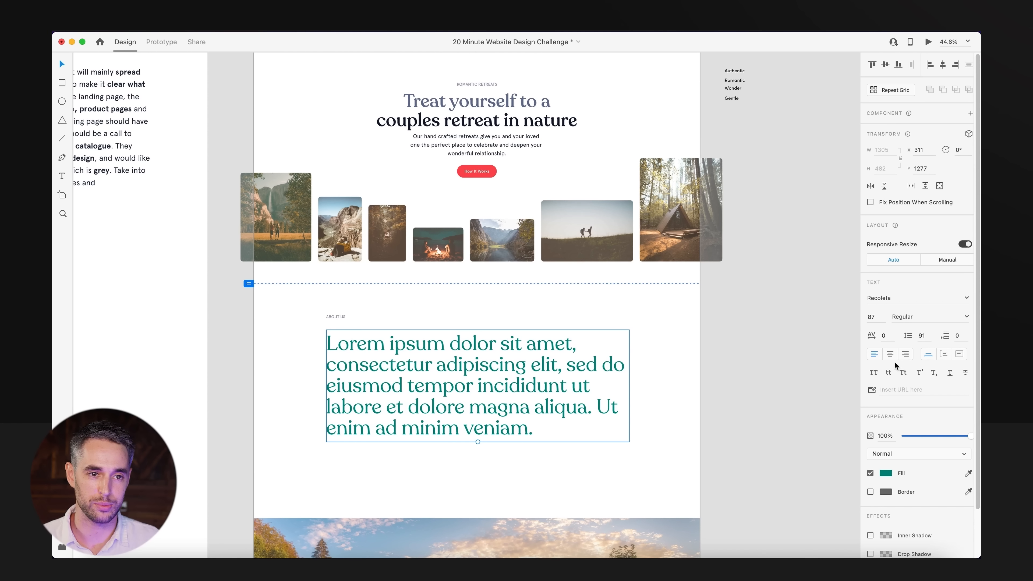
pyautogui.click(890, 354)
pyautogui.moveTo(414, 388)
pyautogui.mouseDown()
pyautogui.moveTo(422, 405)
pyautogui.moveTo(412, 405)
pyautogui.mouseUp()
# Centre the About Us label above the green paragraph and tighten the spacing between them.
pyautogui.click(371, 321)
pyautogui.moveTo(339, 318); pyautogui.dragTo(480, 341)
pyautogui.keyDown('shift'); pyautogui.click(488, 402); pyautogui.keyUp('shift')
pyautogui.moveTo(488, 402); pyautogui.dragTo(490, 377)
pyautogui.click(481, 417)
pyautogui.moveTo(477, 430); pyautogui.dragTo(477, 408)
pyautogui.click(485, 300)
# Move the image slider and the whole contact section up closer to the About Us paragraph.
pyautogui.scroll(-5, 481, 272)
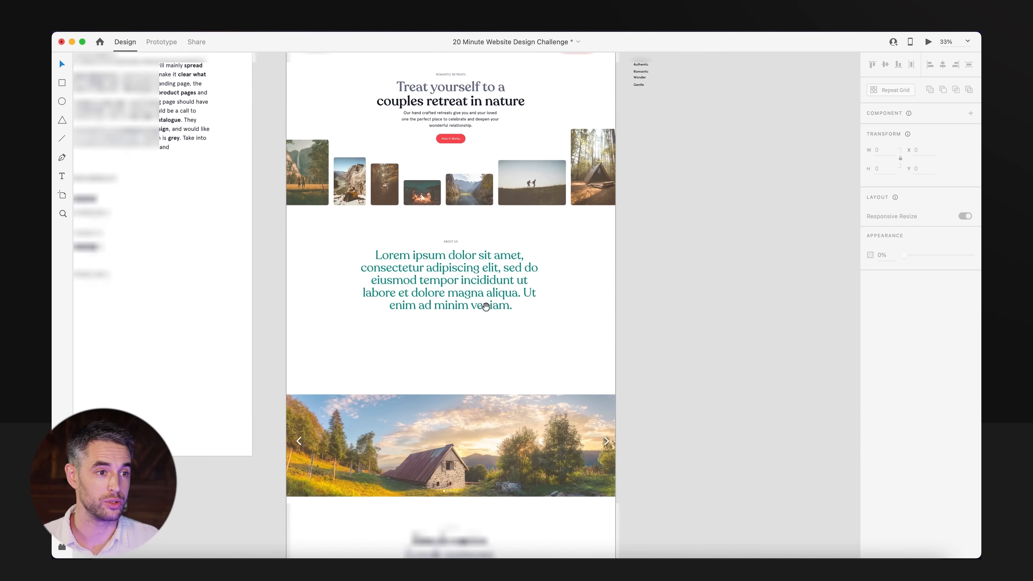
pyautogui.moveTo(618, 259); pyautogui.dragTo(334, 535)
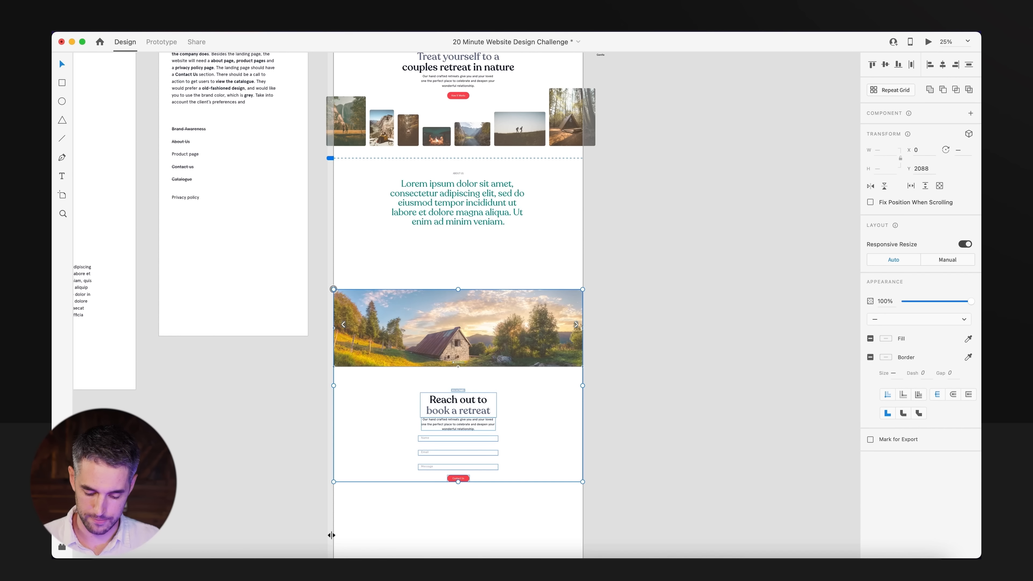
pyautogui.moveTo(444, 353); pyautogui.dragTo(444, 317)
pyautogui.click(633, 303)
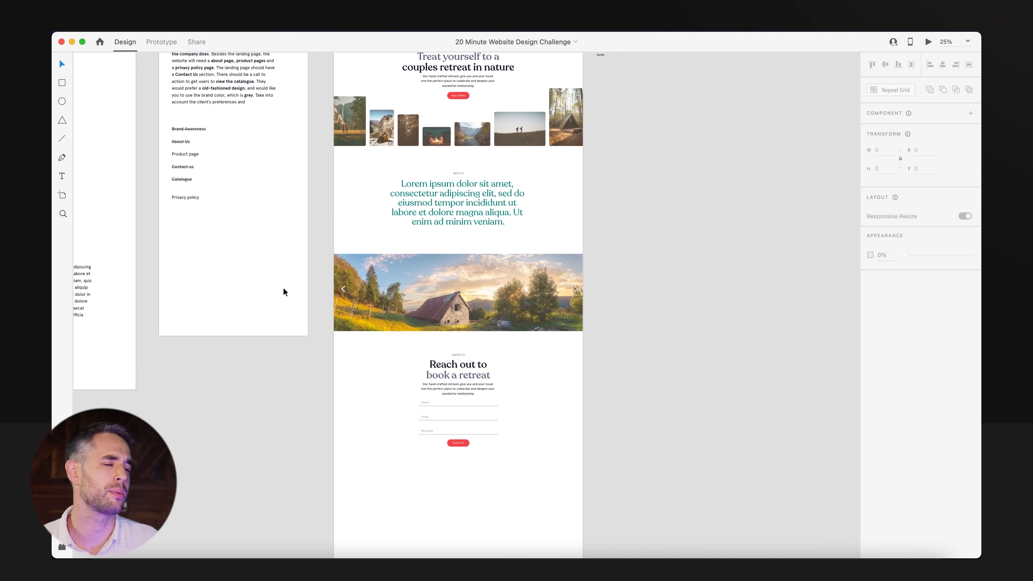
# Copy the footer template from the Website Assets artboard and paste it below the contact form.
pyautogui.hscroll(-10, 273, 427)
pyautogui.scroll(3, 404, 261)
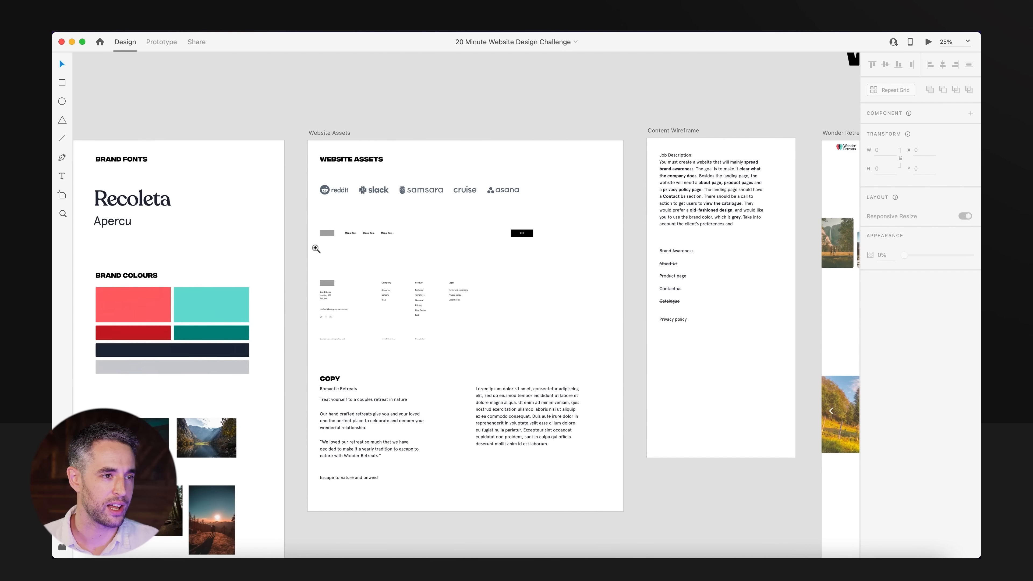
pyautogui.moveTo(315, 248); pyautogui.dragTo(596, 378)
pyautogui.moveTo(551, 183); pyautogui.dragTo(182, 347)
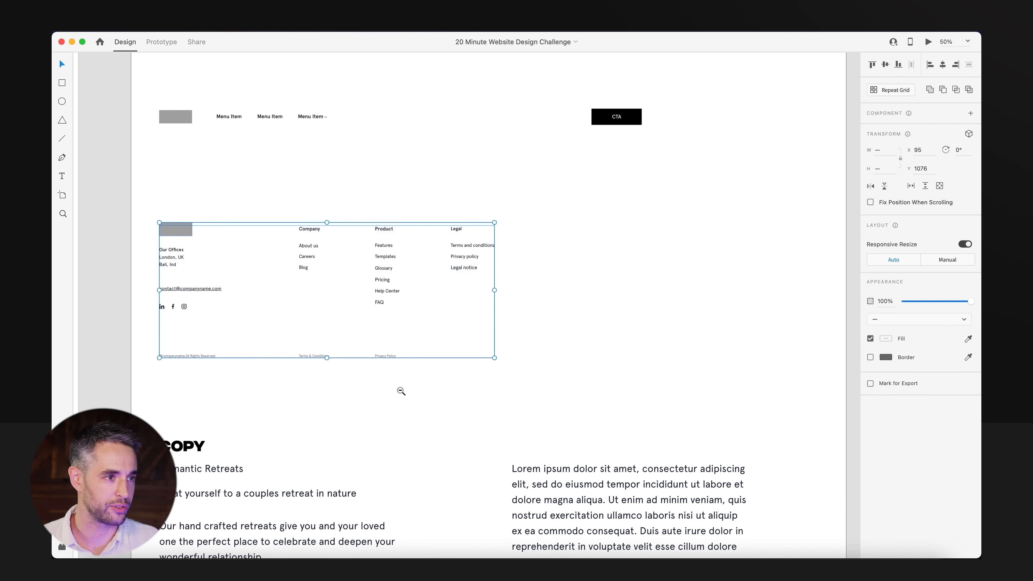
pyautogui.moveTo(401, 392); pyautogui.dragTo(369, 226)
pyautogui.moveTo(691, 407); pyautogui.dragTo(465, 382)
pyautogui.press('super+v')
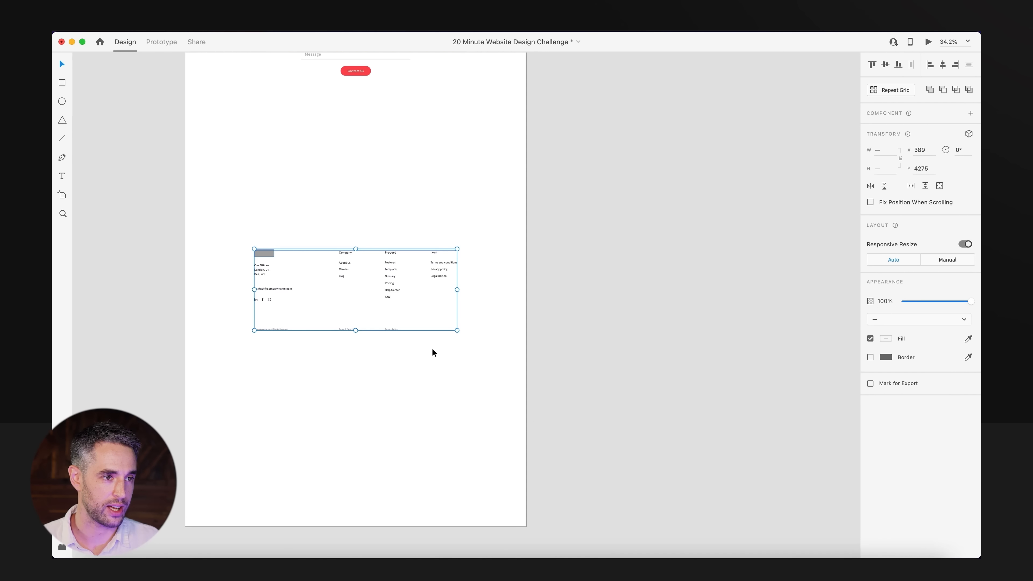
# Enlarge the pasted footer to about 1312 px wide, roughly centred on the page.
pyautogui.hscroll(-5, 432, 349)
pyautogui.scroll(2, 439, 338)
pyautogui.moveTo(470, 333); pyautogui.dragTo(463, 310)
pyautogui.moveTo(321, 226); pyautogui.dragTo(688, 432)
pyautogui.moveTo(456, 294); pyautogui.dragTo(587, 399)
pyautogui.moveTo(662, 278); pyautogui.dragTo(689, 262)
pyautogui.click(577, 240)
# Delete the grey logo placeholder from the footer.
pyautogui.moveTo(501, 237); pyautogui.dragTo(518, 330)
pyautogui.moveTo(341, 408); pyautogui.dragTo(355, 287)
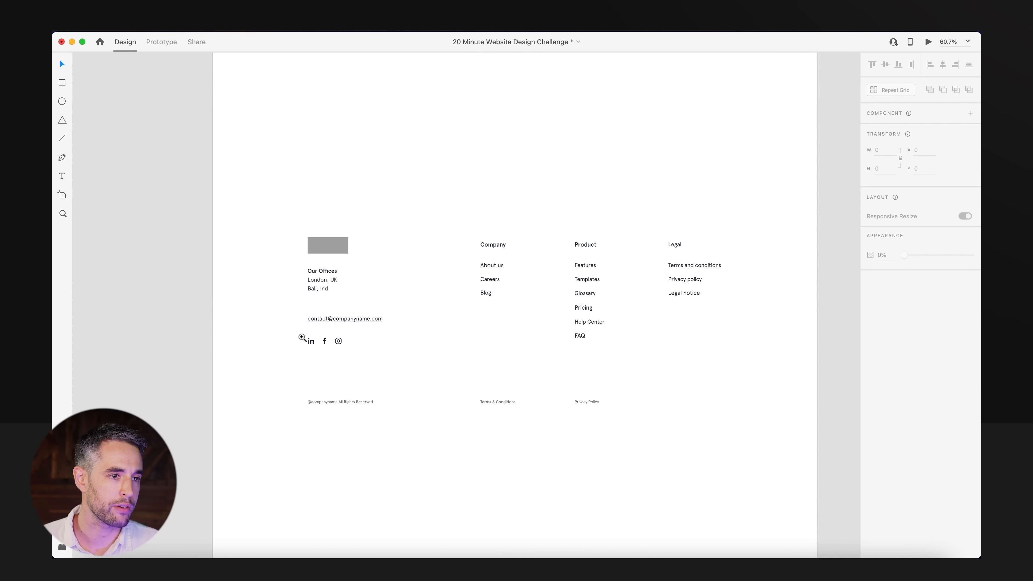
pyautogui.moveTo(300, 338); pyautogui.dragTo(607, 466)
pyautogui.moveTo(766, 316); pyautogui.dragTo(639, 461)
pyautogui.click(635, 313)
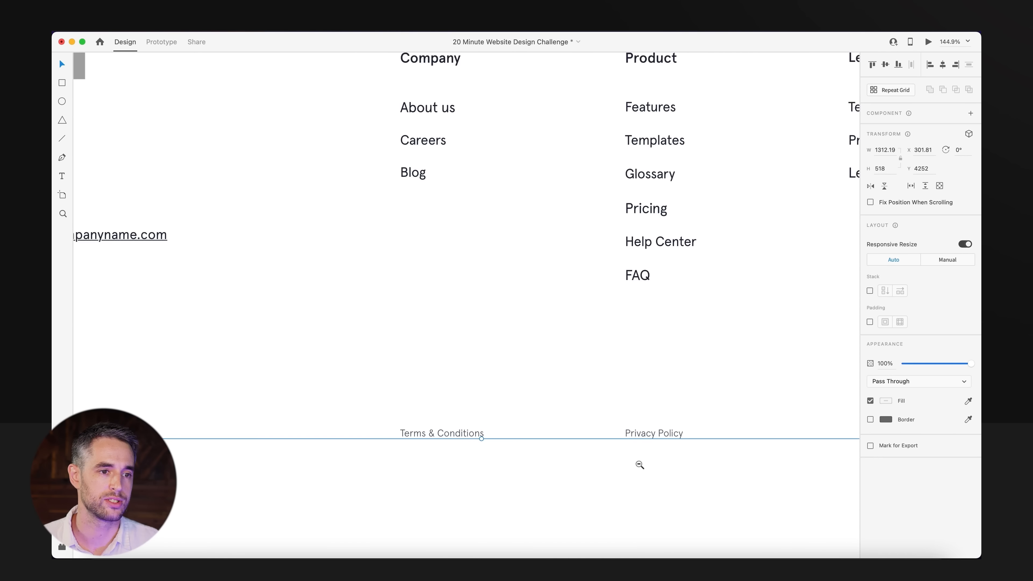
pyautogui.keyDown('alt'); pyautogui.keyDown('super'); pyautogui.click(639, 460); pyautogui.keyUp('super'); pyautogui.keyUp('alt')
pyautogui.keyDown('alt'); pyautogui.keyDown('super'); pyautogui.click(639, 461); pyautogui.keyUp('super'); pyautogui.keyUp('alt')
pyautogui.click(439, 310)
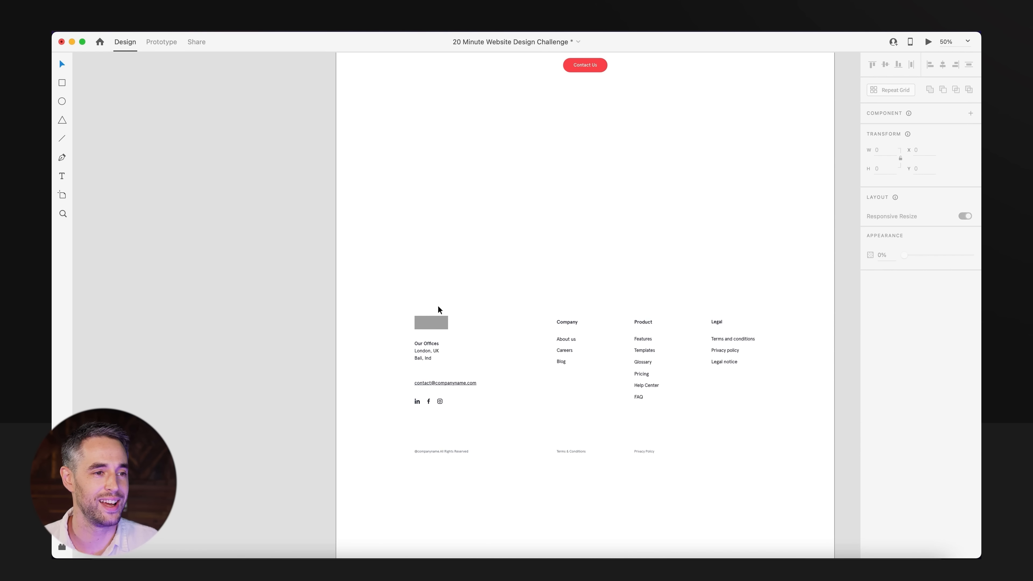
pyautogui.click(436, 322)
pyautogui.press('Delete')
pyautogui.keyDown('alt'); pyautogui.keyDown('super'); pyautogui.click(436, 323); pyautogui.keyUp('super'); pyautogui.keyUp('alt')
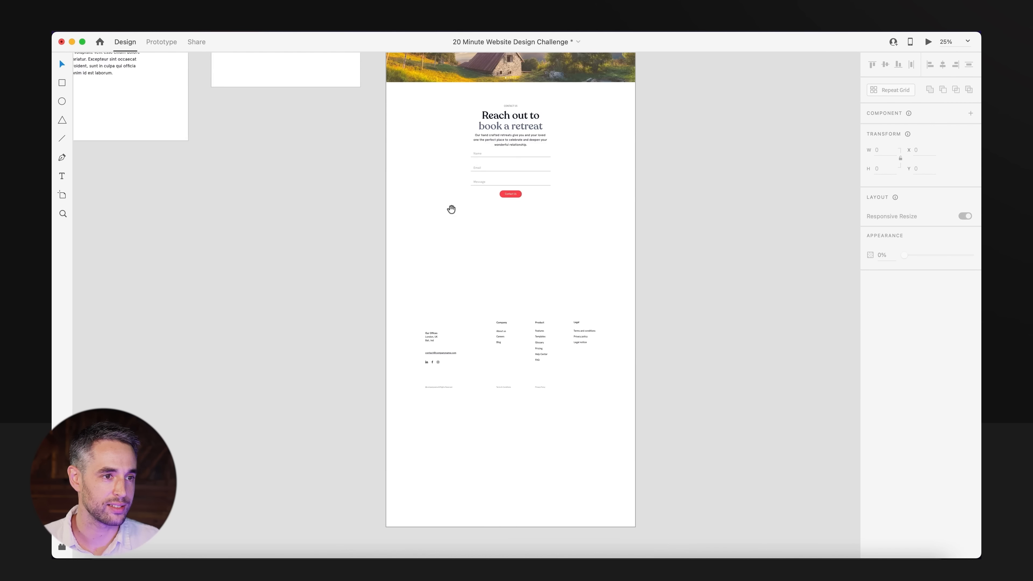
# Group the parts of the Wonder Retreats logo in the page header and copy the group.
pyautogui.moveTo(452, 210); pyautogui.dragTo(444, 392)
pyautogui.moveTo(448, 178); pyautogui.dragTo(440, 313)
pyautogui.moveTo(428, 80); pyautogui.dragTo(392, 284)
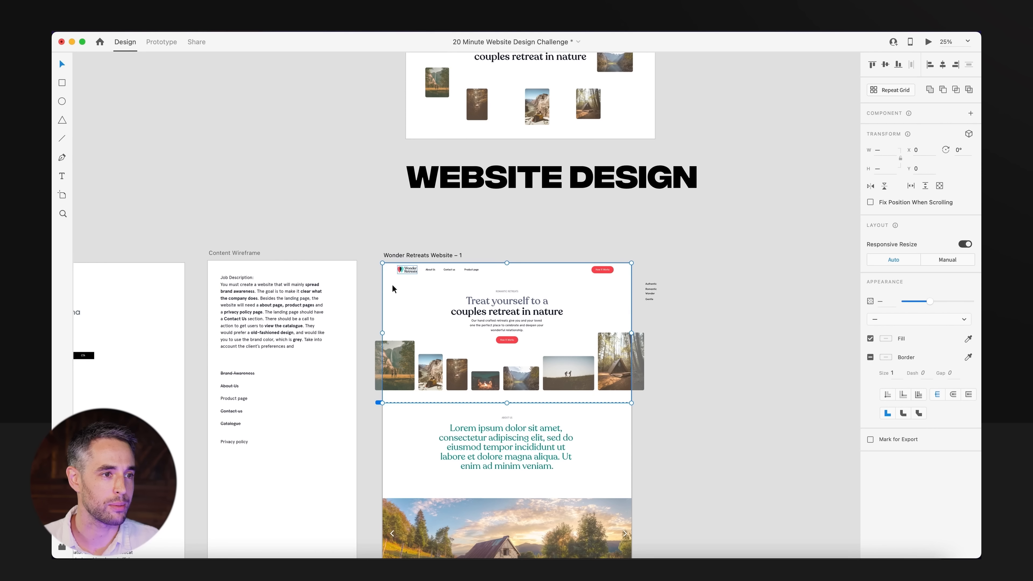
pyautogui.press('super+g')
pyautogui.press('super+c')
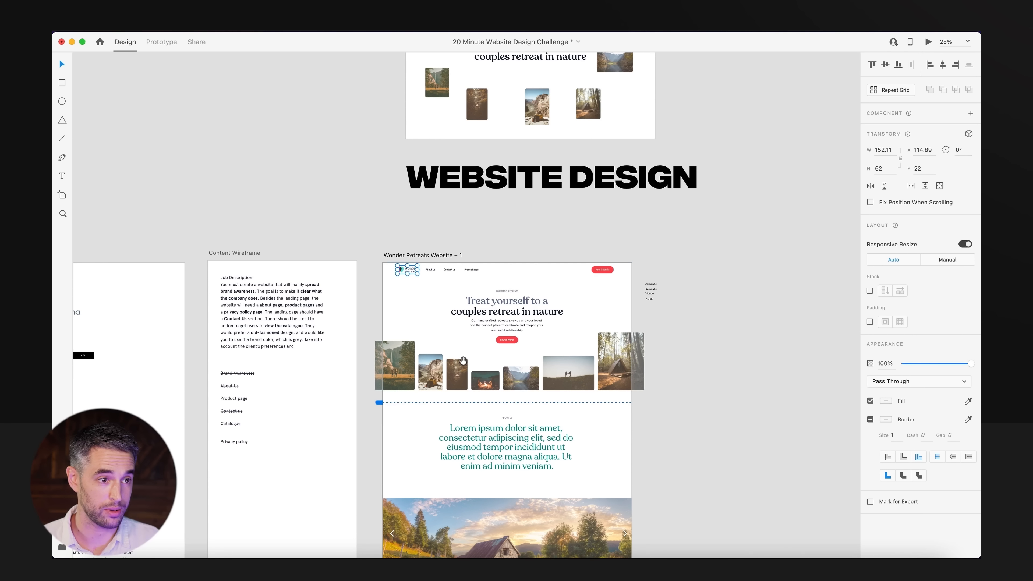
# Paste the Wonder Retreats logo into the footer above Our Offices, left-aligned with the address text at X 301.81.
pyautogui.moveTo(410, 480); pyautogui.dragTo(414, 157)
pyautogui.moveTo(405, 299); pyautogui.dragTo(410, 168)
pyautogui.moveTo(415, 295); pyautogui.dragTo(567, 468)
pyautogui.press('super+v')
pyautogui.moveTo(495, 311); pyautogui.dragTo(308, 243)
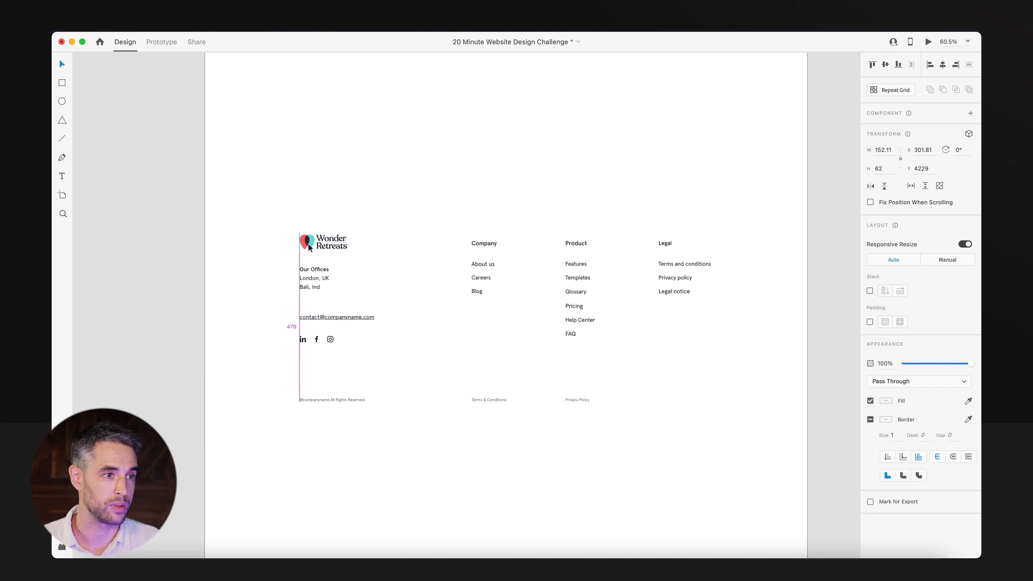
pyautogui.click(357, 259)
# Group the new logo with all the footer's text and icons.
pyautogui.hscroll(2, 358, 256)
pyautogui.moveTo(227, 194); pyautogui.dragTo(672, 448)
pyautogui.press('super+g')
pyautogui.click(585, 262)
pyautogui.keyDown('alt'); pyautogui.keyDown('super'); pyautogui.click(549, 269); pyautogui.keyUp('super'); pyautogui.keyUp('alt')
pyautogui.keyDown('alt'); pyautogui.keyDown('super'); pyautogui.click(549, 269); pyautogui.keyUp('super'); pyautogui.keyUp('alt')
# Review the page layout and compare it with the items still open in the Content Wireframe and Website Assets.
pyautogui.moveTo(547, 219); pyautogui.dragTo(542, 402)
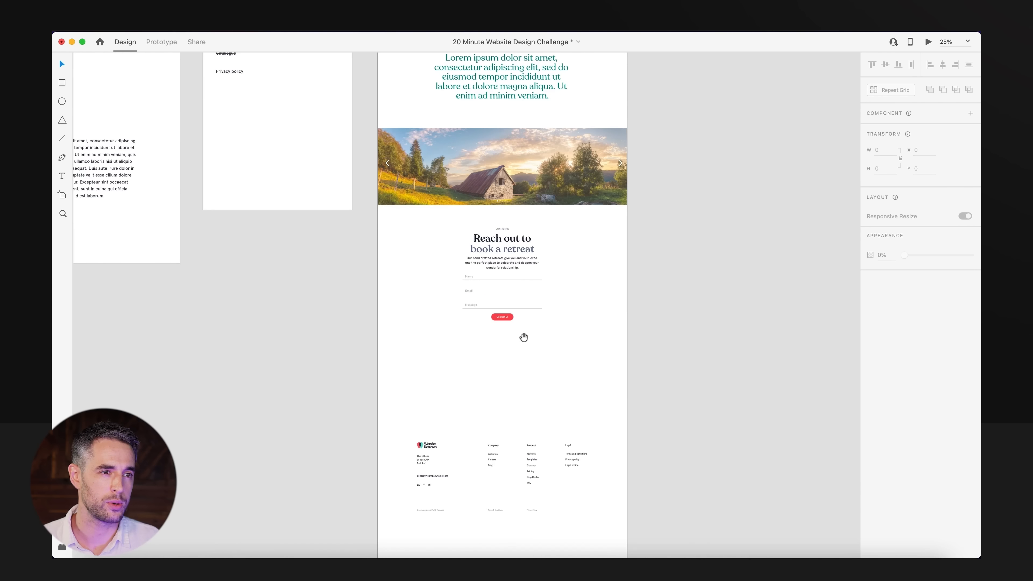
pyautogui.moveTo(510, 303); pyautogui.dragTo(516, 392)
pyautogui.moveTo(700, 212); pyautogui.dragTo(380, 415)
pyautogui.click(325, 395)
pyautogui.moveTo(298, 293); pyautogui.dragTo(338, 378)
pyautogui.moveTo(372, 346); pyautogui.dragTo(232, 132)
pyautogui.moveTo(403, 326); pyautogui.dragTo(396, 352)
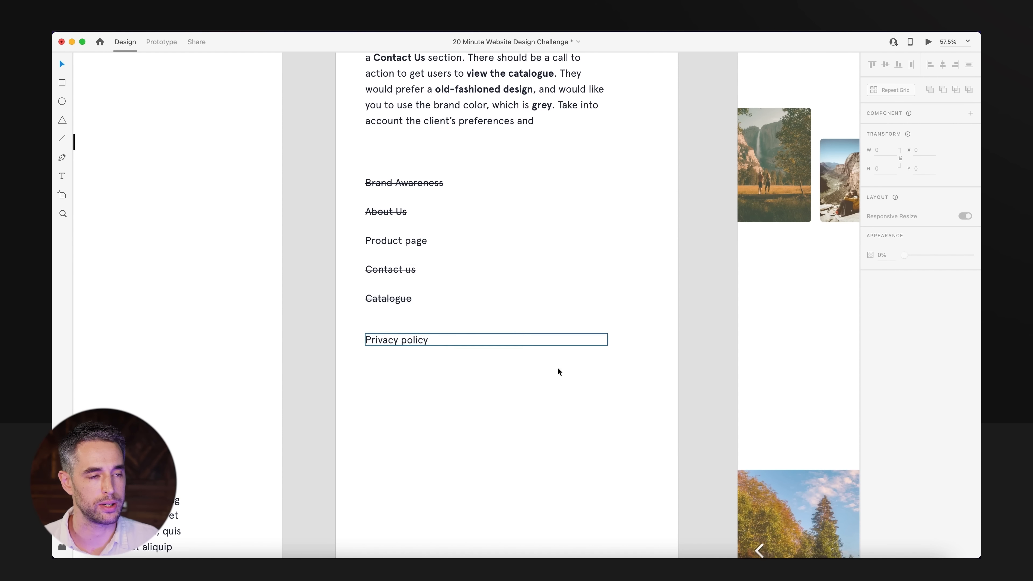
pyautogui.moveTo(575, 429); pyautogui.dragTo(449, 381)
pyautogui.keyDown('alt'); pyautogui.click(448, 382); pyautogui.keyUp('alt')
pyautogui.moveTo(288, 432); pyautogui.dragTo(555, 366)
pyautogui.keyDown('alt'); pyautogui.click(521, 373); pyautogui.keyUp('alt')
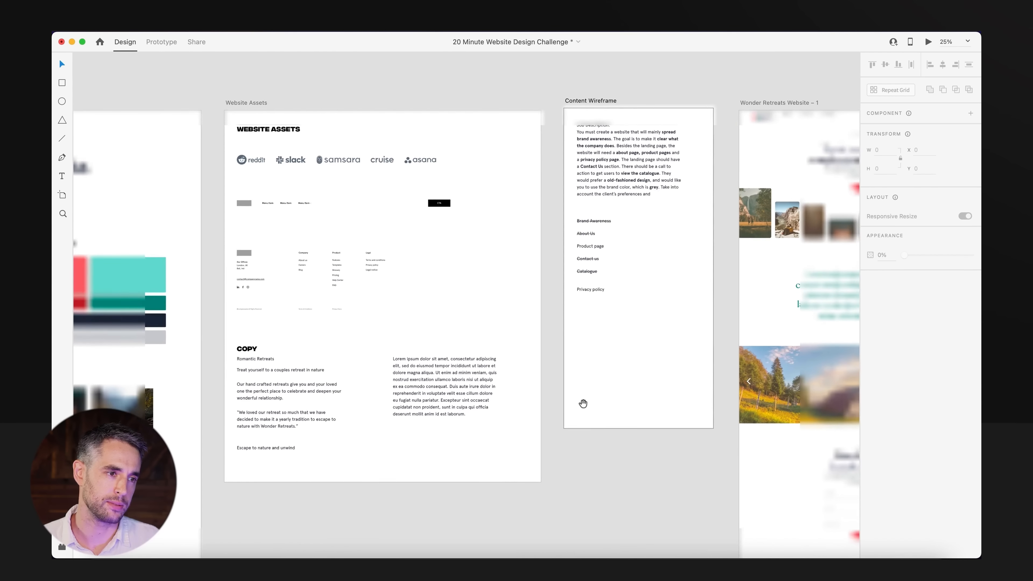
pyautogui.moveTo(773, 440); pyautogui.dragTo(489, 308)
pyautogui.moveTo(734, 222); pyautogui.dragTo(700, 215)
pyautogui.scroll(-10, 700, 214)
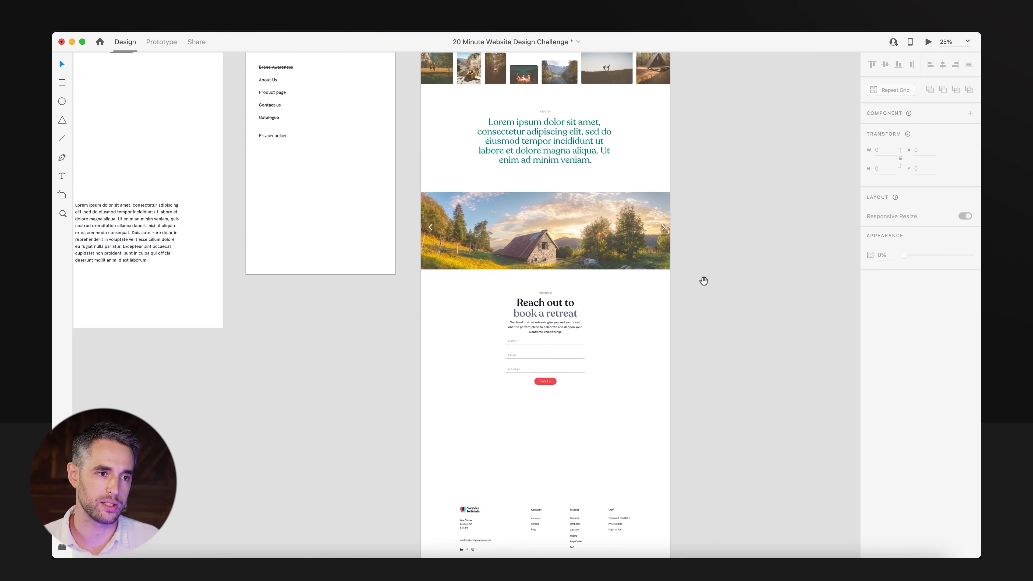
# Move the contact section and footer down to about Y 3860, closer together, leaving an empty area below the image slider.
pyautogui.moveTo(520, 231); pyautogui.dragTo(469, 292)
pyautogui.moveTo(530, 161); pyautogui.dragTo(524, 246)
pyautogui.moveTo(681, 200); pyautogui.dragTo(445, 477)
pyautogui.moveTo(528, 250); pyautogui.dragTo(525, 324)
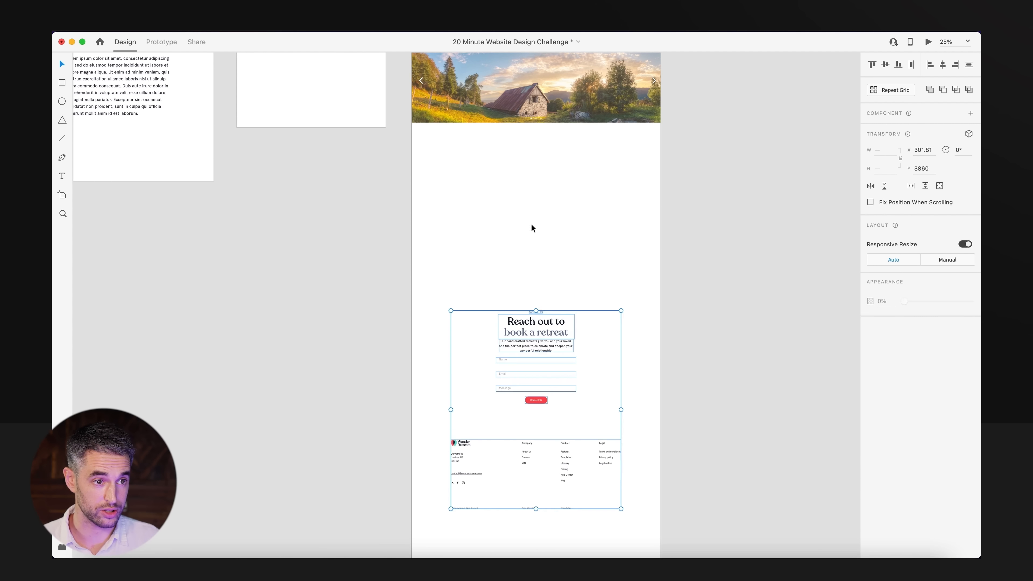
pyautogui.click(607, 320)
# Check the Content Wireframe's section list for what belongs in the empty area below the image slider.
pyautogui.moveTo(530, 261); pyautogui.dragTo(583, 390)
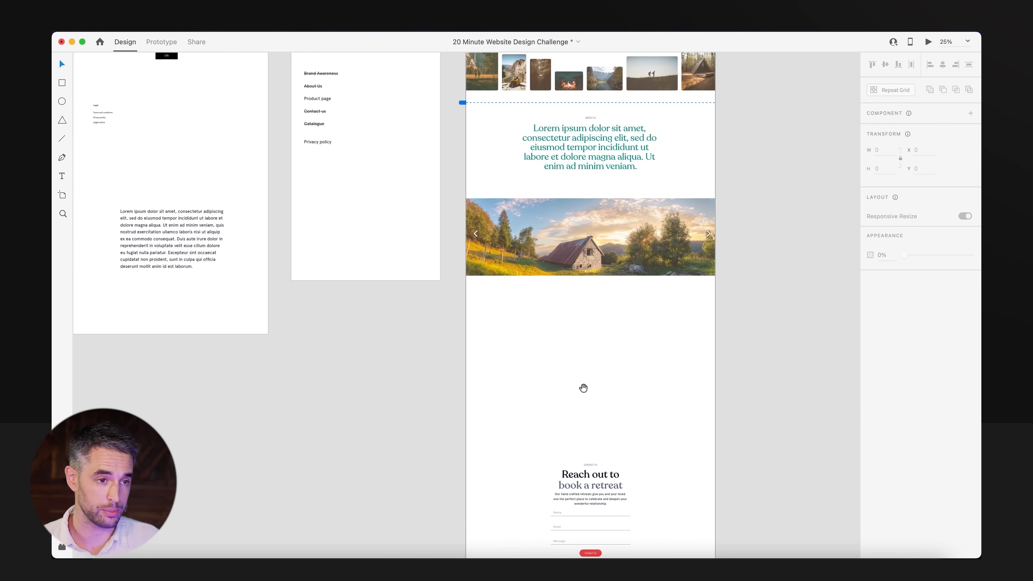
pyautogui.scroll(-5, 583, 390)
pyautogui.moveTo(312, 401); pyautogui.dragTo(436, 392)
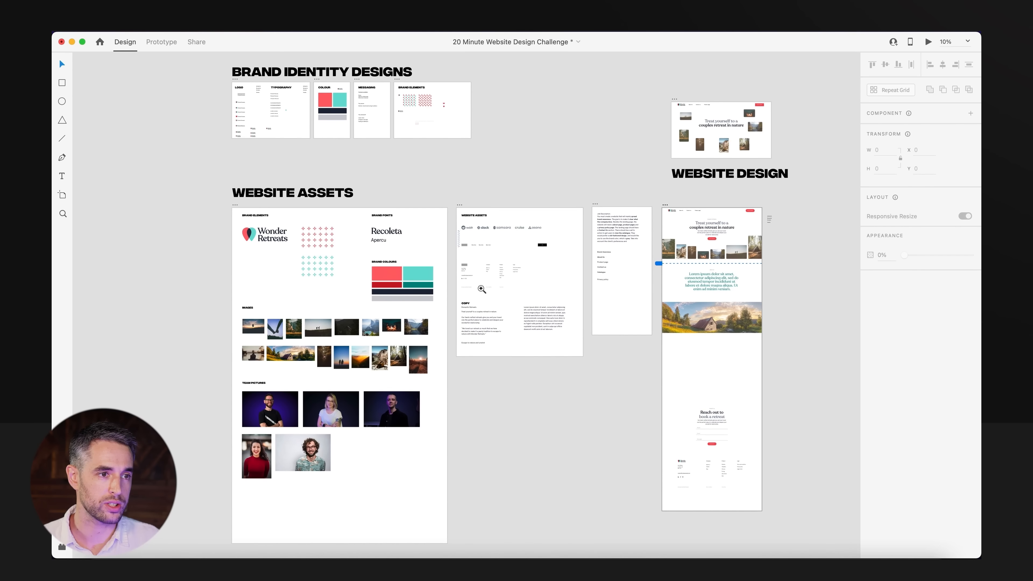
pyautogui.moveTo(481, 289); pyautogui.dragTo(532, 345)
pyautogui.moveTo(616, 349); pyautogui.dragTo(511, 352)
pyautogui.moveTo(751, 199); pyautogui.dragTo(446, 292)
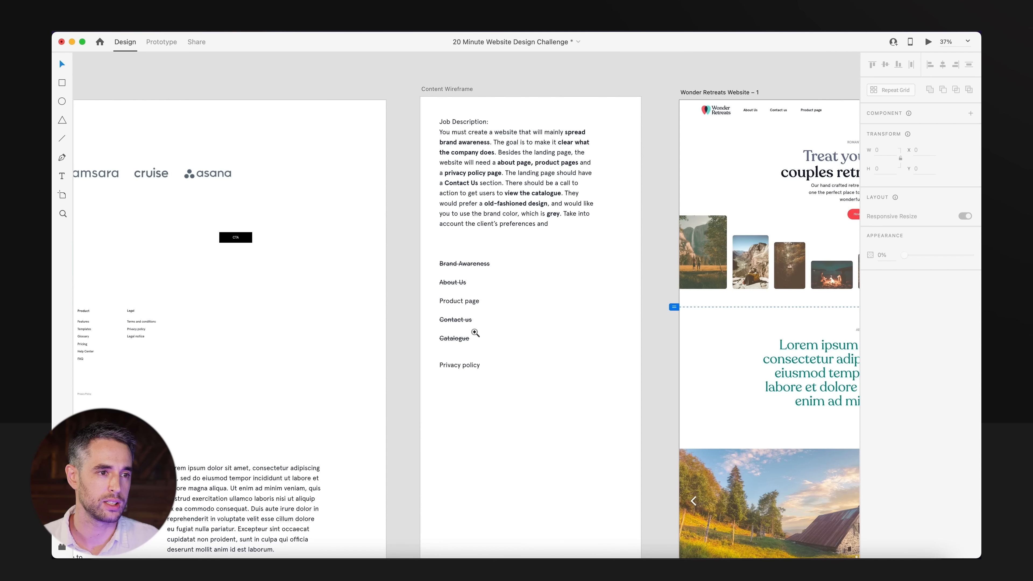
# Strike through the "Privacy policy" item in the Content Wireframe.
pyautogui.click(457, 366)
pyautogui.click(965, 372)
pyautogui.click(533, 503)
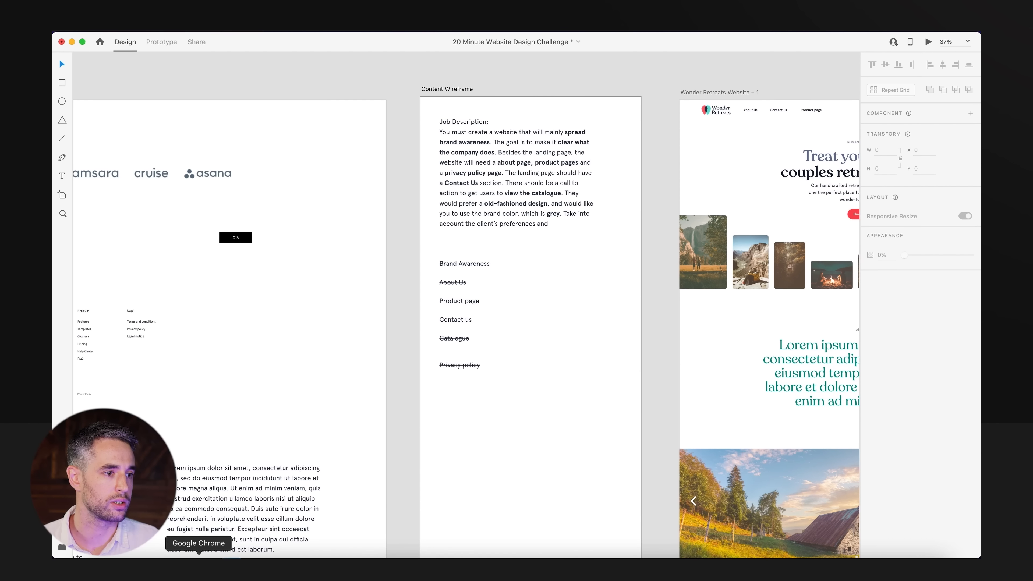
# Check the countdown on the Pomofocus timer in Google Chrome and force quit another open app before returning to Adobe XD.
pyautogui.click(198, 566)
pyautogui.rightClick(231, 566)
pyautogui.click(249, 528)
pyautogui.rightClick(232, 566)
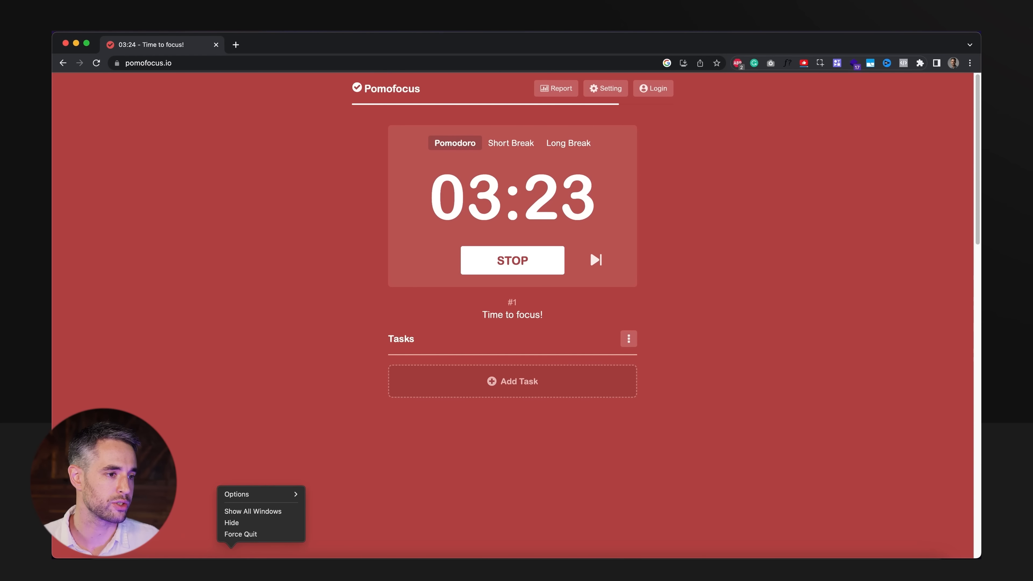
pyautogui.click(240, 534)
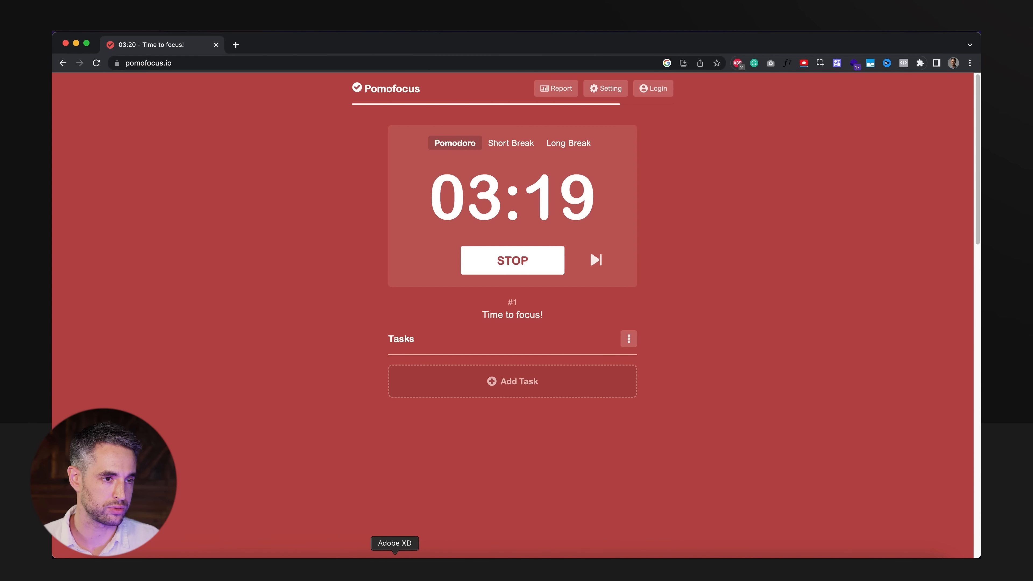
pyautogui.click(394, 566)
# Copy the photo of the couple by the lake from the Website Assets and paste it into the empty area below the image slider.
pyautogui.moveTo(328, 459); pyautogui.dragTo(555, 294)
pyautogui.moveTo(683, 286); pyautogui.dragTo(403, 311)
pyautogui.keyDown('alt'); pyautogui.keyDown('super'); pyautogui.click(404, 312); pyautogui.keyUp('super'); pyautogui.keyUp('alt')
pyautogui.moveTo(306, 419); pyautogui.dragTo(462, 404)
pyautogui.moveTo(157, 490); pyautogui.dragTo(533, 353)
pyautogui.moveTo(241, 334); pyautogui.dragTo(384, 287)
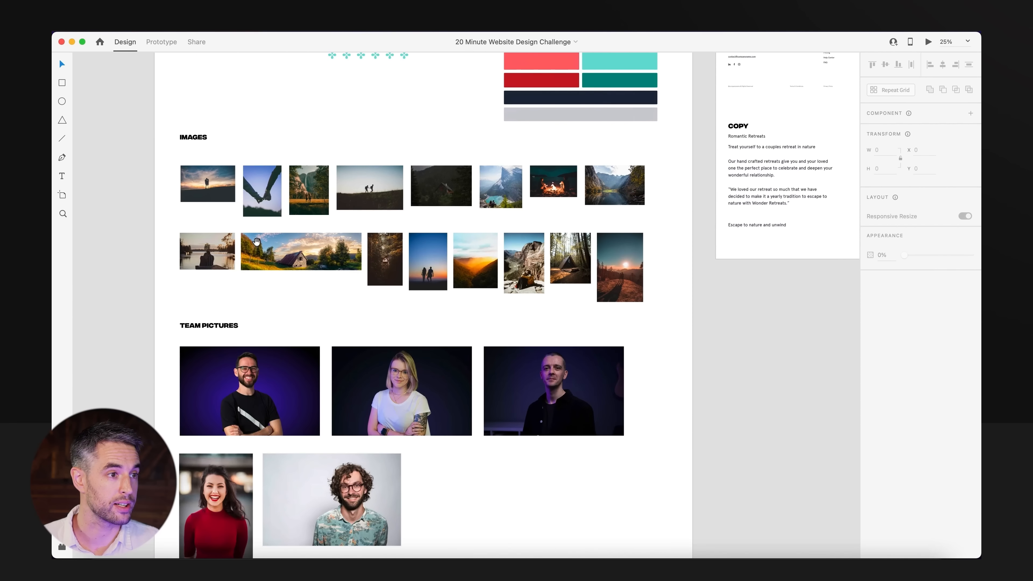
pyautogui.moveTo(256, 241); pyautogui.dragTo(208, 277)
pyautogui.click(173, 306)
pyautogui.moveTo(763, 379); pyautogui.dragTo(124, 357)
pyautogui.moveTo(426, 358); pyautogui.dragTo(126, 342)
pyautogui.moveTo(254, 213); pyautogui.dragTo(484, 409)
pyautogui.press('super+v')
pyautogui.moveTo(468, 294); pyautogui.dragTo(533, 405)
pyautogui.moveTo(530, 418); pyautogui.dragTo(389, 381)
# Copy the slider's beige Hard Light overlay over the lake photo, narrow it and mask it to the photo's shape.
pyautogui.click(459, 290)
pyautogui.keyDown('alt'); pyautogui.click(460, 291); pyautogui.keyUp('alt')
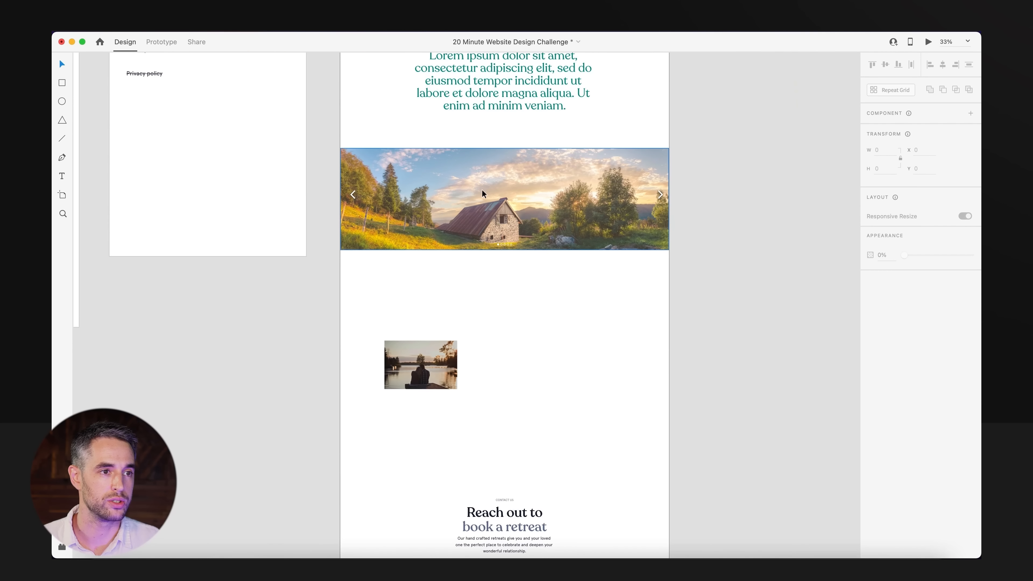
pyautogui.click(522, 346)
pyautogui.moveTo(522, 346); pyautogui.dragTo(565, 387)
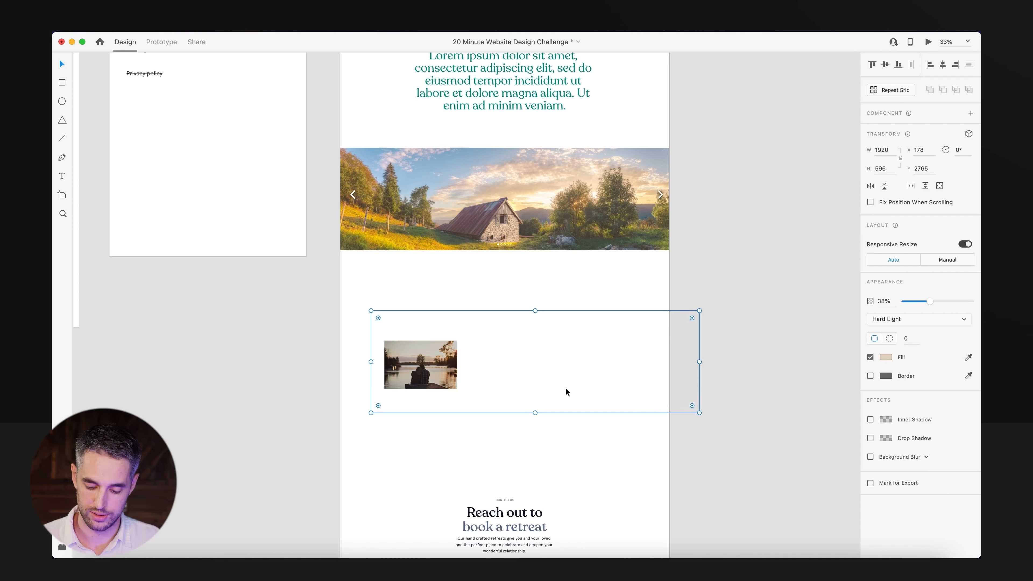
pyautogui.moveTo(697, 361); pyautogui.dragTo(498, 374)
pyautogui.moveTo(565, 304); pyautogui.dragTo(411, 397)
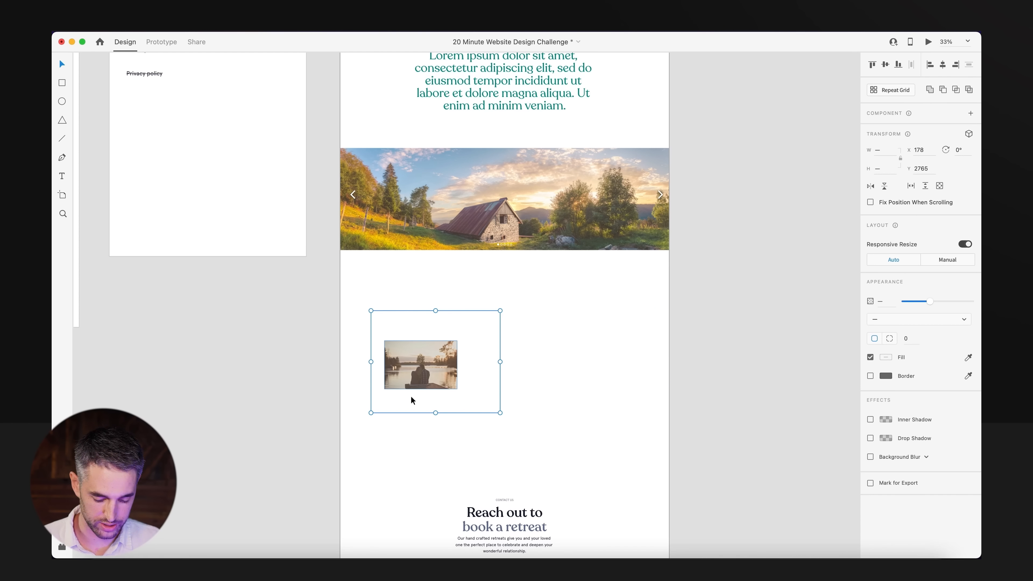
pyautogui.click(449, 448)
# Duplicate the green About Us paragraph beside the lake photo and change its text to left-aligned Apercu.
pyautogui.moveTo(449, 448); pyautogui.dragTo(440, 549)
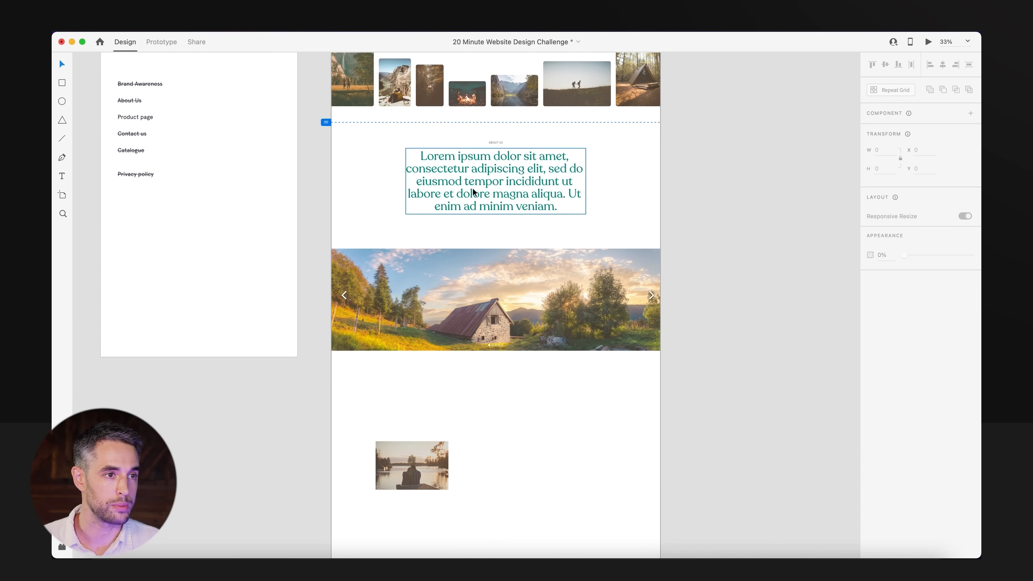
pyautogui.moveTo(473, 191); pyautogui.dragTo(552, 459)
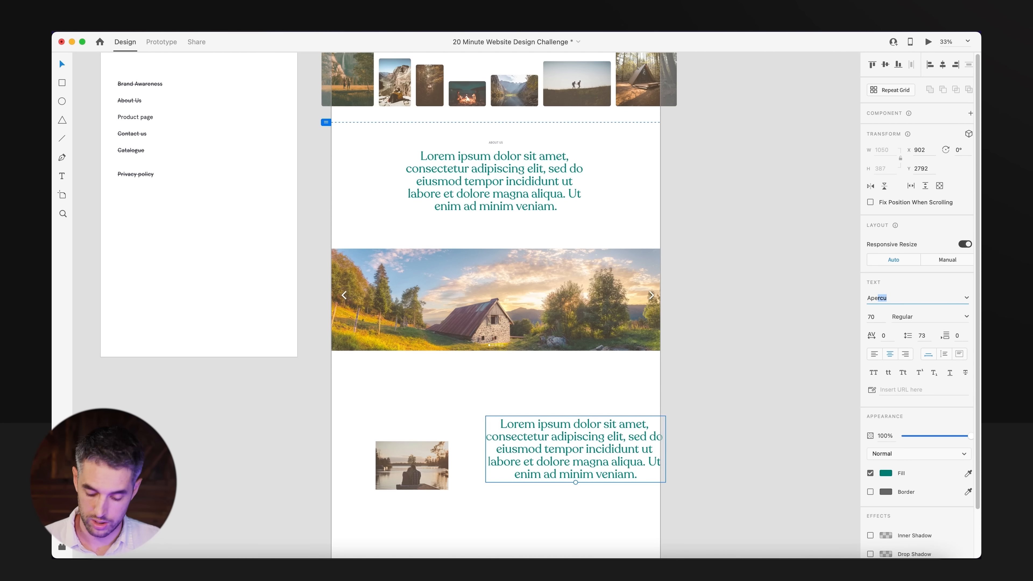
pyautogui.press('Return')
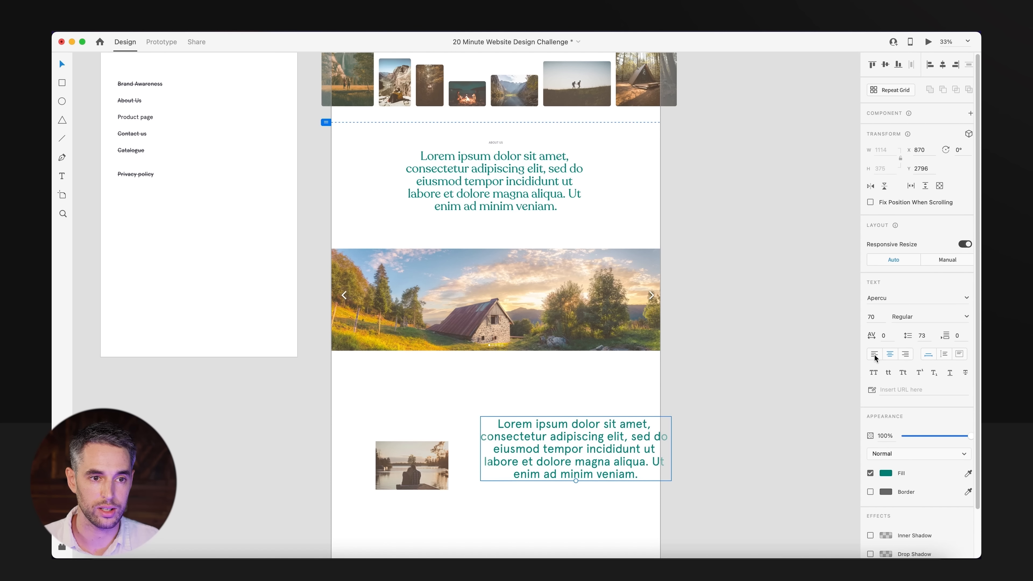
pyautogui.click(875, 354)
pyautogui.scroll(-3, 676, 358)
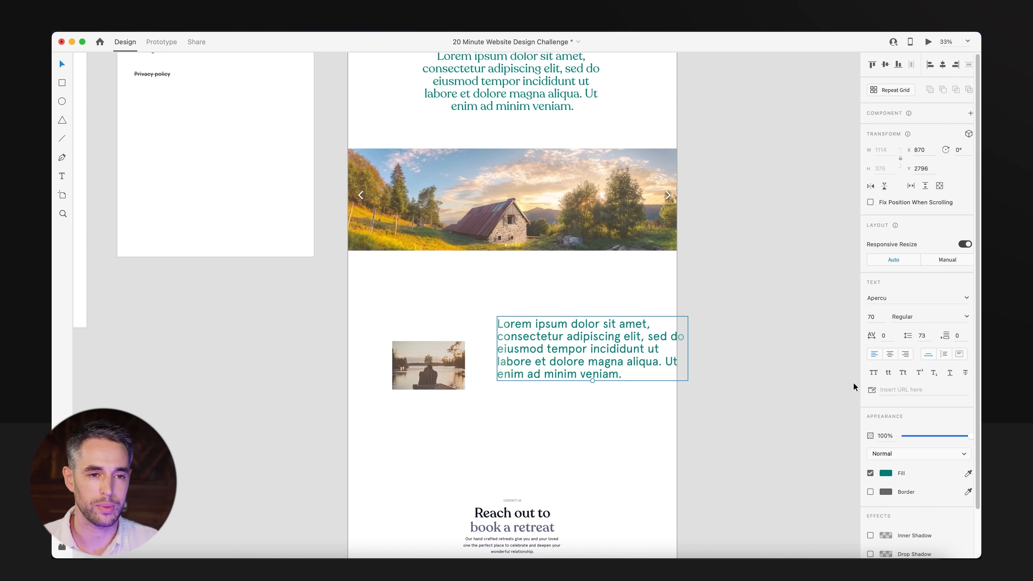
# Recolour the duplicated paragraph dark navy, scale it down to text size 42 and place it level with the lake photo.
pyautogui.click(967, 317)
pyautogui.click(966, 317)
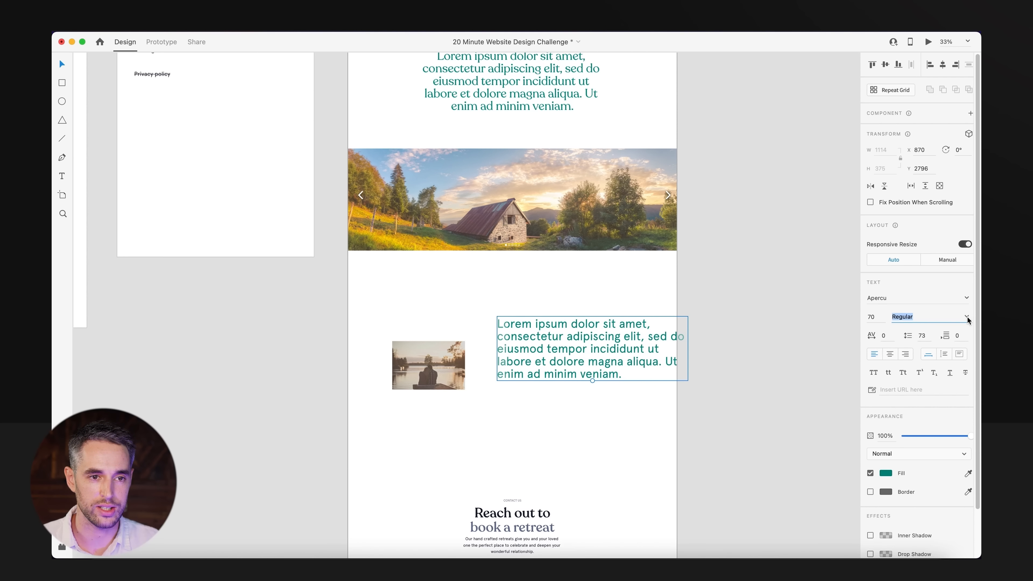
pyautogui.click(883, 474)
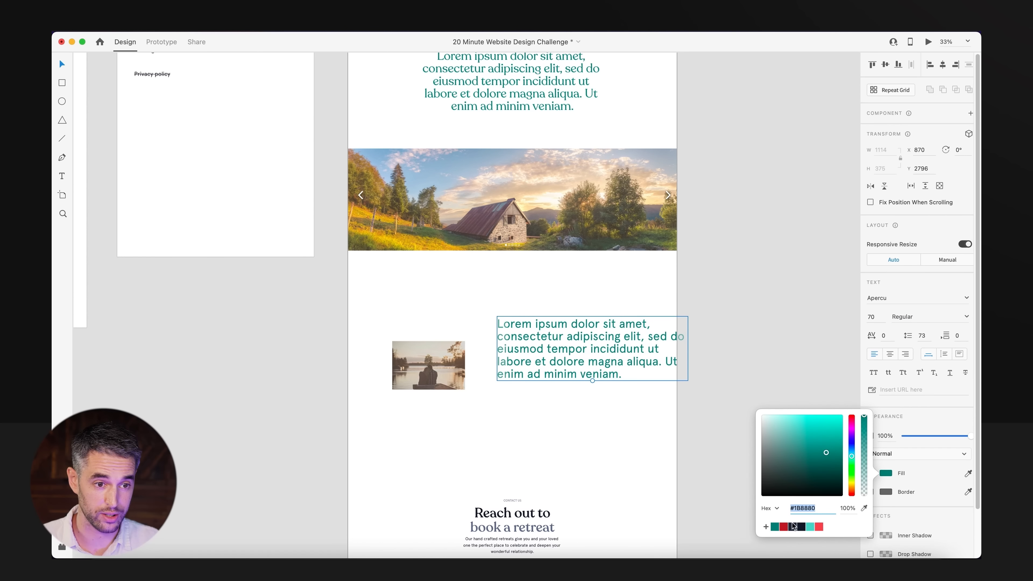
pyautogui.click(801, 527)
pyautogui.press('Escape')
pyautogui.moveTo(592, 381); pyautogui.dragTo(592, 351)
pyautogui.moveTo(589, 337); pyautogui.dragTo(562, 364)
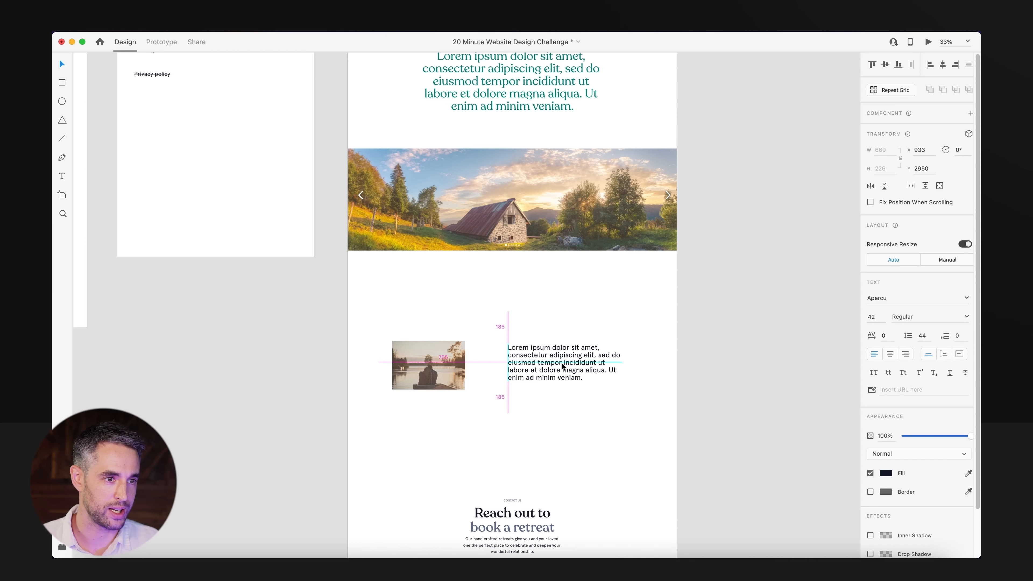
# Round the lake photo's corners with a radius of 10.
pyautogui.click(433, 331)
pyautogui.doubleClick(432, 362)
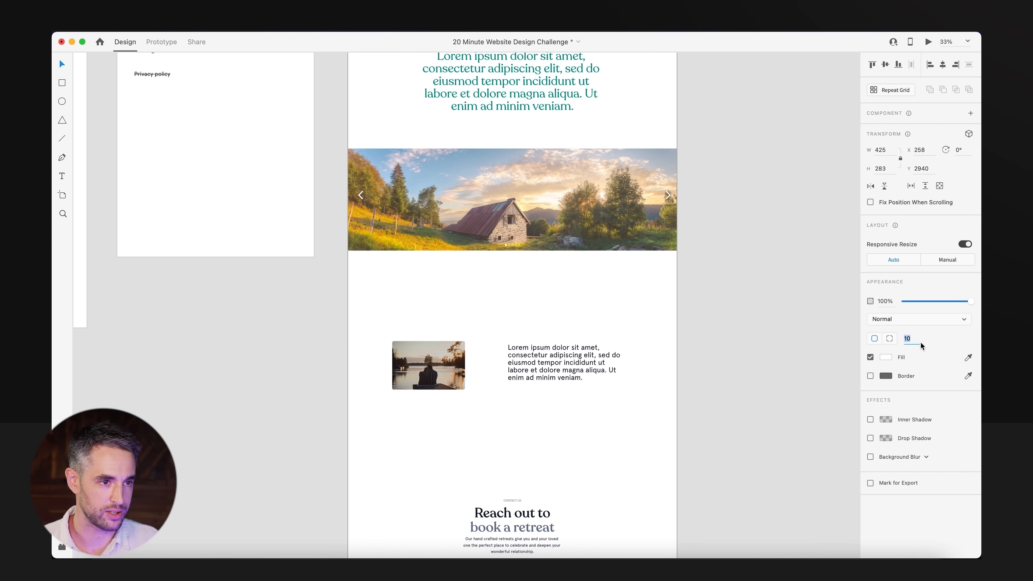
pyautogui.click(430, 315)
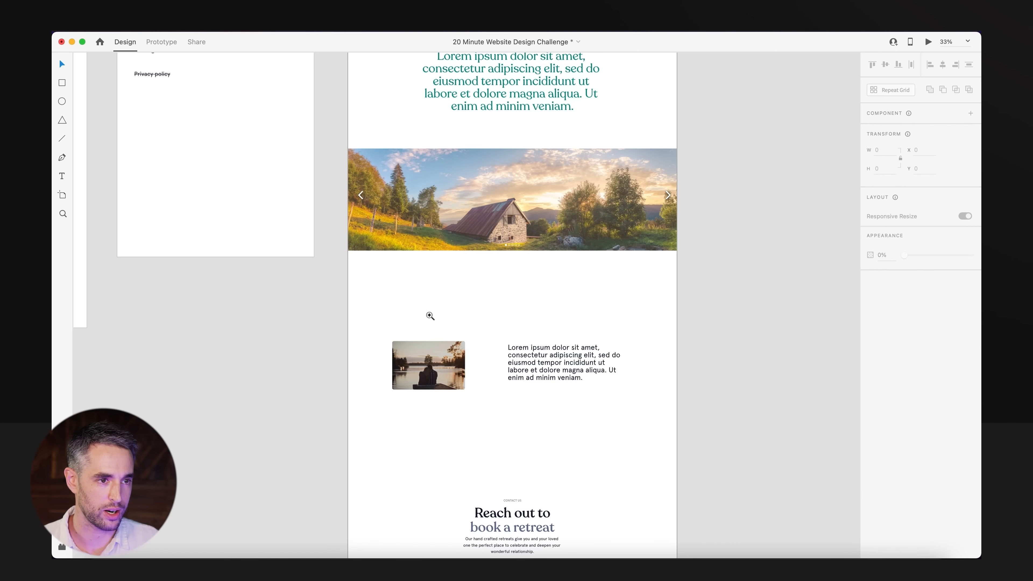
# Enlarge the lake photo to about 720 × 480 and shift the paragraph up and slightly away from it.
pyautogui.click(432, 360)
pyautogui.moveTo(465, 341); pyautogui.dragTo(458, 309)
pyautogui.moveTo(468, 374); pyautogui.dragTo(450, 337)
pyautogui.click(466, 416)
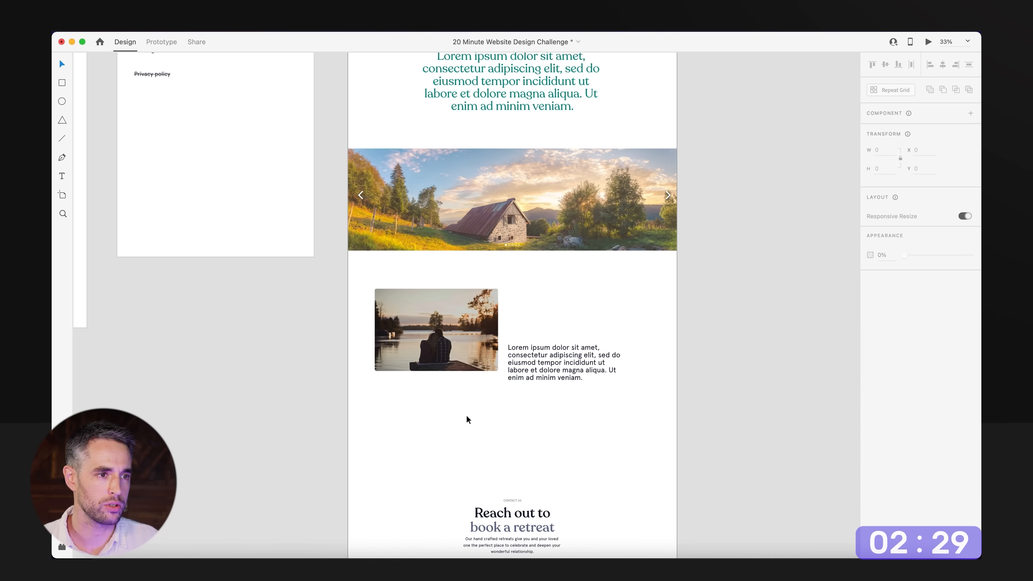
pyautogui.click(435, 336)
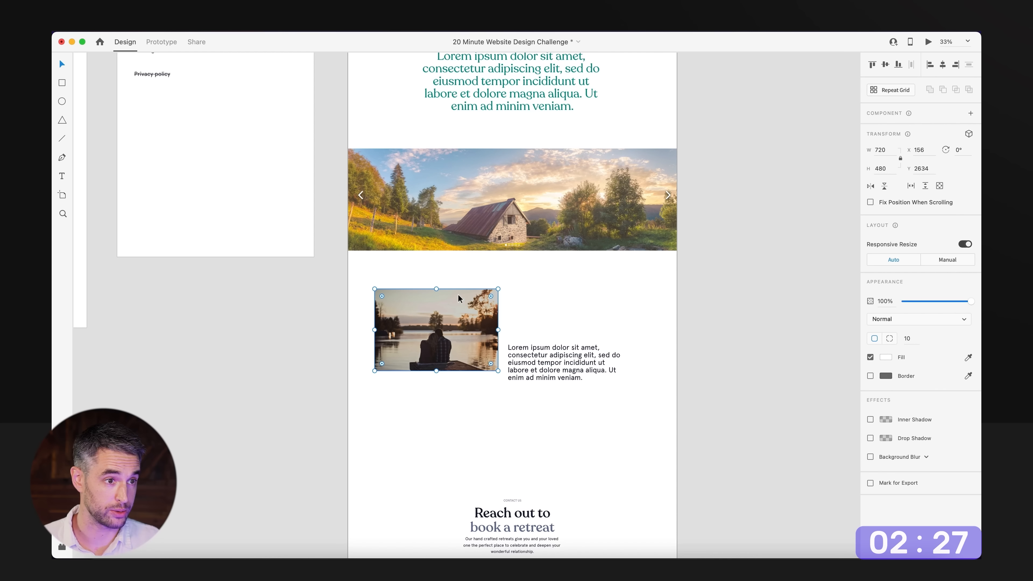
pyautogui.moveTo(429, 330); pyautogui.dragTo(441, 336)
pyautogui.moveTo(556, 371); pyautogui.dragTo(566, 338)
pyautogui.click(557, 427)
# Duplicate the small "About us" label above the new paragraph, aligned with its left edge.
pyautogui.scroll(3, 452, 153)
pyautogui.moveTo(504, 158); pyautogui.dragTo(517, 417)
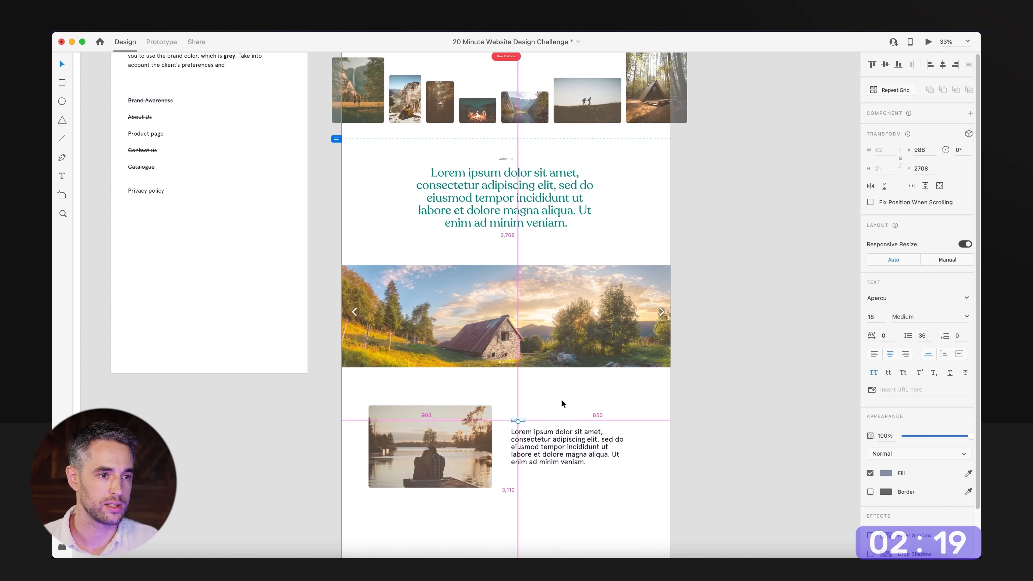
pyautogui.click(563, 404)
pyautogui.moveTo(630, 528); pyautogui.dragTo(586, 419)
pyautogui.scroll(3, 586, 419)
pyautogui.moveTo(711, 471); pyautogui.dragTo(858, 523)
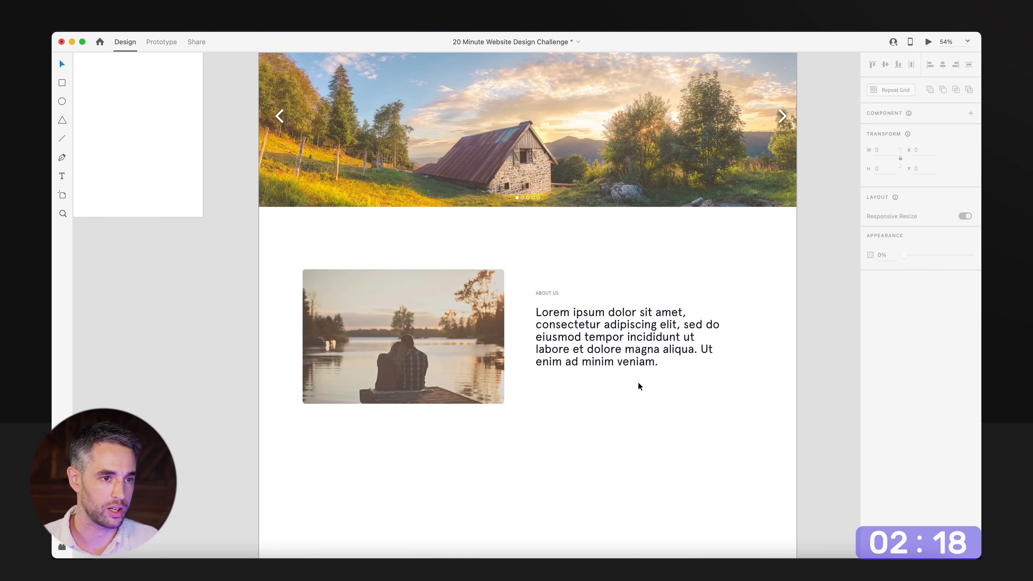
# Place a copy of a Recoleta section heading between the label and the paragraph, moving the paragraph down to make room.
pyautogui.keyDown('alt'); pyautogui.keyDown('super'); pyautogui.click(624, 357); pyautogui.keyUp('super'); pyautogui.keyUp('alt')
pyautogui.moveTo(614, 389); pyautogui.dragTo(693, 340)
pyautogui.keyDown('alt'); pyautogui.keyDown('super'); pyautogui.click(708, 341); pyautogui.keyUp('super'); pyautogui.keyUp('alt')
pyautogui.moveTo(673, 452); pyautogui.dragTo(696, 307)
pyautogui.moveTo(630, 265); pyautogui.dragTo(814, 434)
# Change the copied heading to "Learn about our product", left-align its text and line it up with the label at X 988.
pyautogui.doubleClick(580, 316)
pyautogui.write('Lea')
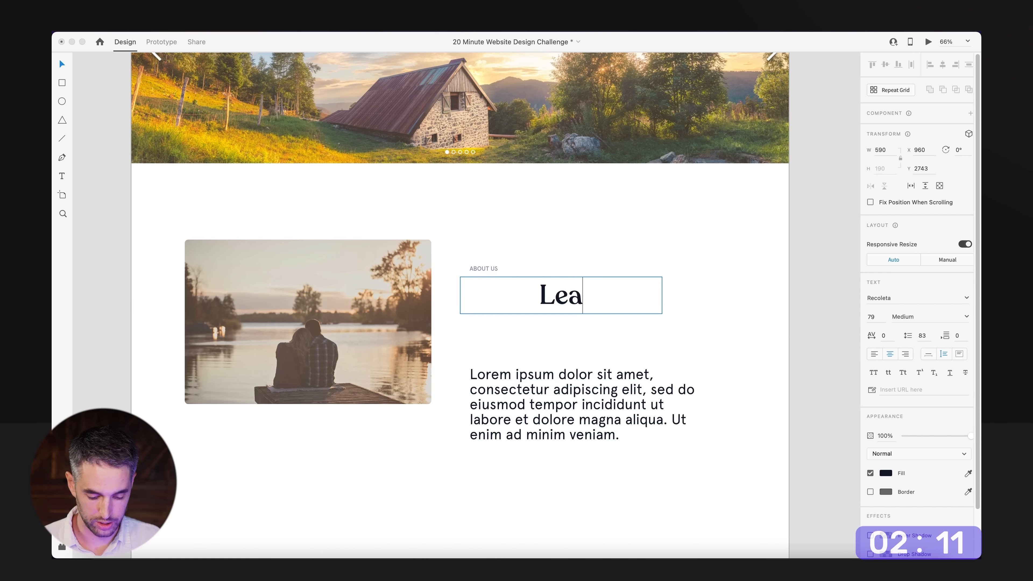
pyautogui.write('rn aboiu')
pyautogui.press('BackSpace')
pyautogui.write('iut')
pyautogui.press('BackSpace')
pyautogui.press('BackSpace')
pyautogui.press('BackSpace')
pyautogui.write('ut our product')
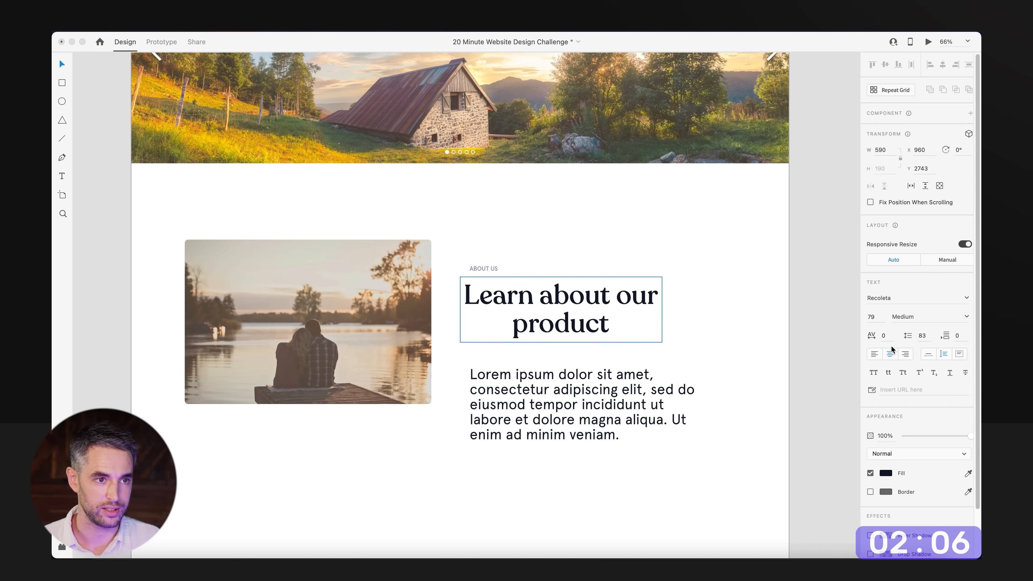
pyautogui.press('Escape')
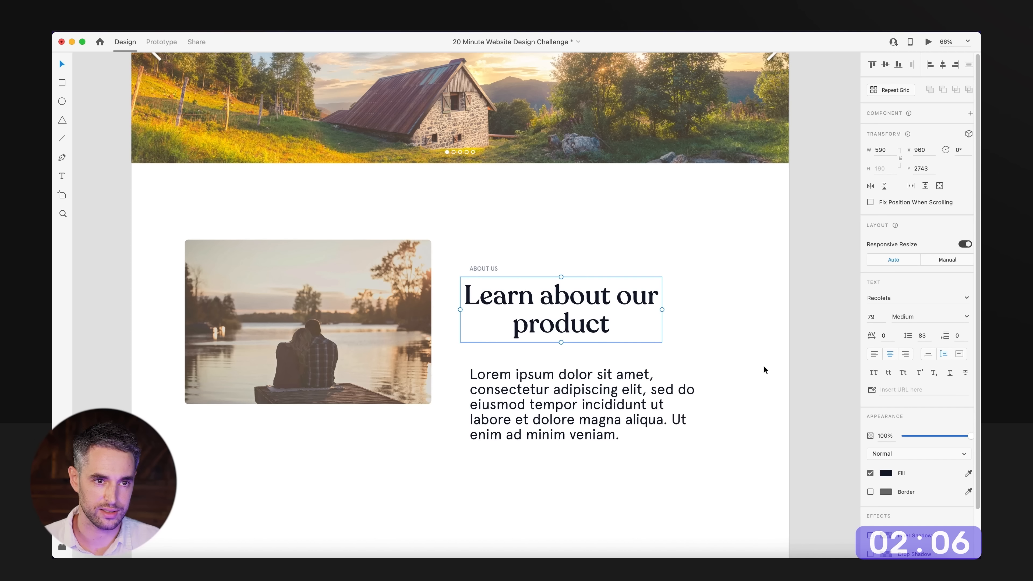
pyautogui.click(873, 355)
pyautogui.moveTo(613, 299); pyautogui.dragTo(618, 299)
# Scale the paragraph down to text size 30, move it directly under the heading and fill it with #1F273C.
pyautogui.click(589, 450)
pyautogui.moveTo(586, 424); pyautogui.dragTo(540, 377)
pyautogui.click(885, 473)
pyautogui.click(794, 527)
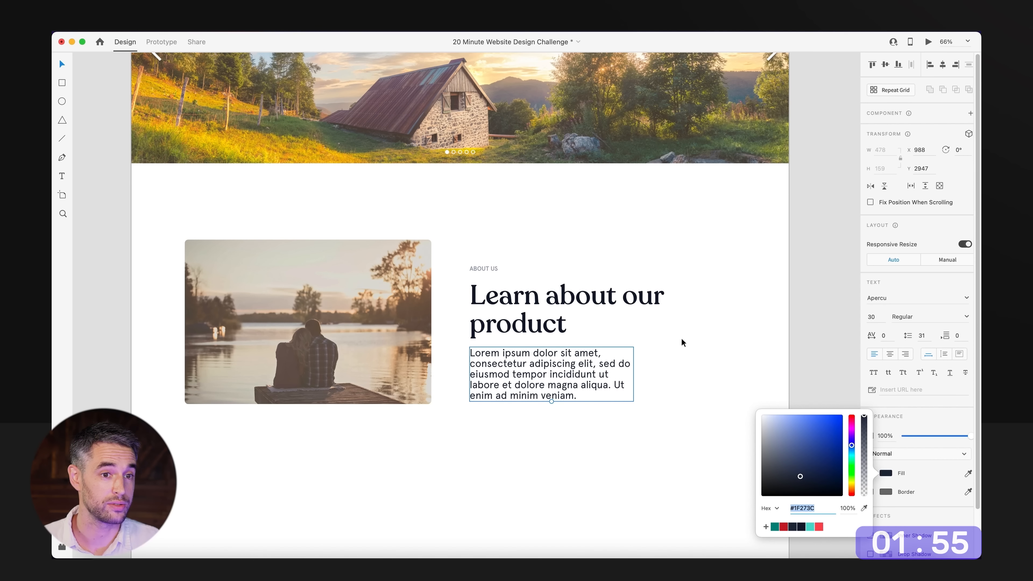
pyautogui.click(691, 336)
# Recolour only the words "Learn about" in the heading to a muted blue-grey.
pyautogui.moveTo(694, 335); pyautogui.dragTo(727, 302)
pyautogui.click(638, 290)
pyautogui.doubleClick(614, 284)
pyautogui.click(648, 266)
pyautogui.moveTo(656, 265); pyautogui.dragTo(775, 377)
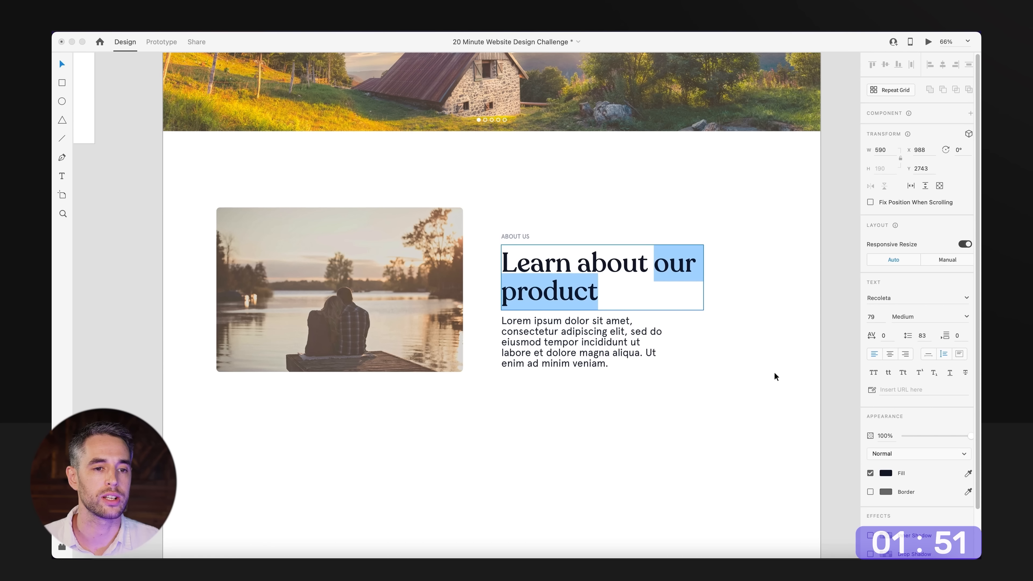
pyautogui.click(651, 265)
pyautogui.moveTo(651, 265); pyautogui.dragTo(437, 254)
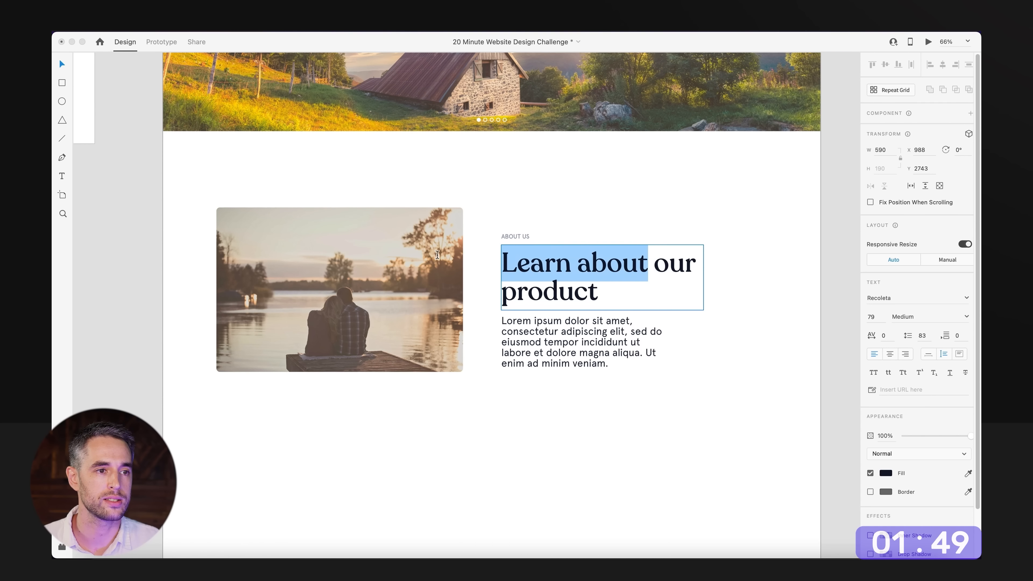
pyautogui.click(888, 475)
pyautogui.moveTo(791, 442); pyautogui.dragTo(781, 444)
pyautogui.click(710, 426)
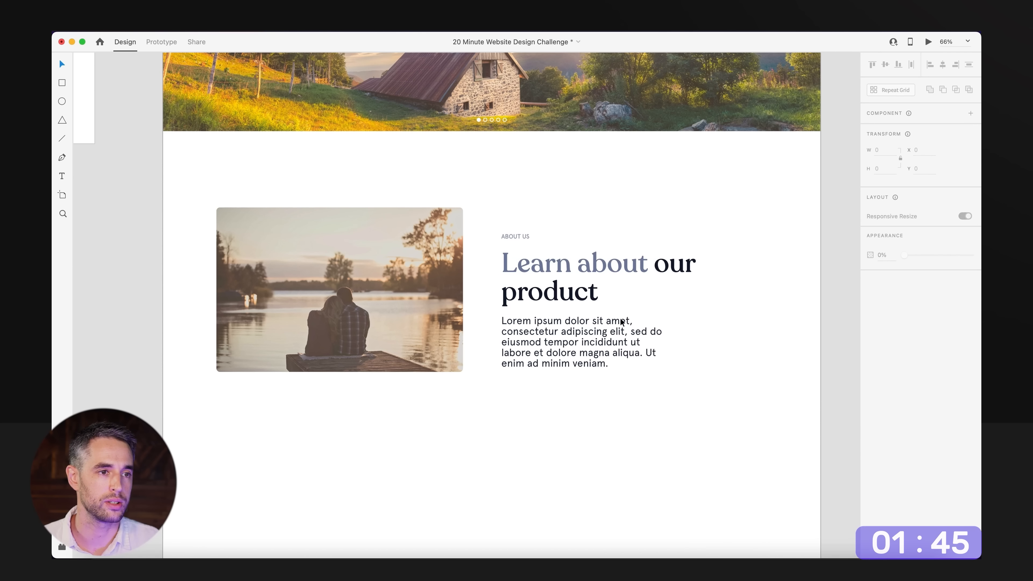
# Narrow the heading box so "our product" wraps onto the second line, and shrink the paragraph below to text size 26.
pyautogui.click(644, 288)
pyautogui.moveTo(704, 277); pyautogui.dragTo(687, 277)
pyautogui.click(655, 376)
pyautogui.click(611, 348)
pyautogui.moveTo(583, 369)
pyautogui.mouseDown()
pyautogui.moveTo(577, 349)
pyautogui.moveTo(572, 357)
pyautogui.mouseUp()
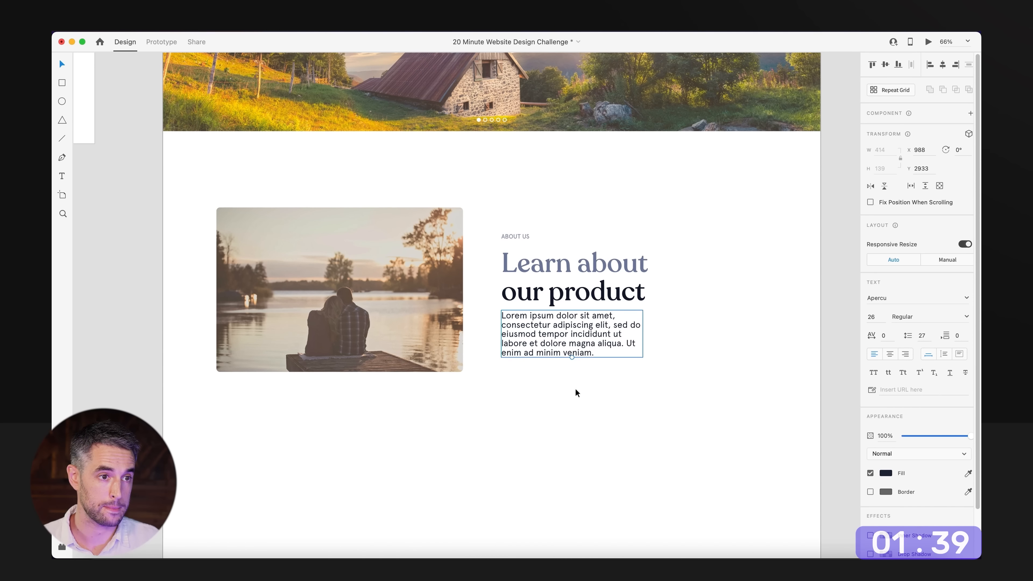
pyautogui.click(576, 393)
# Check the remaining time on the Pomofocus timer in Google Chrome and return to Adobe XD.
pyautogui.scroll(-5, 561, 366)
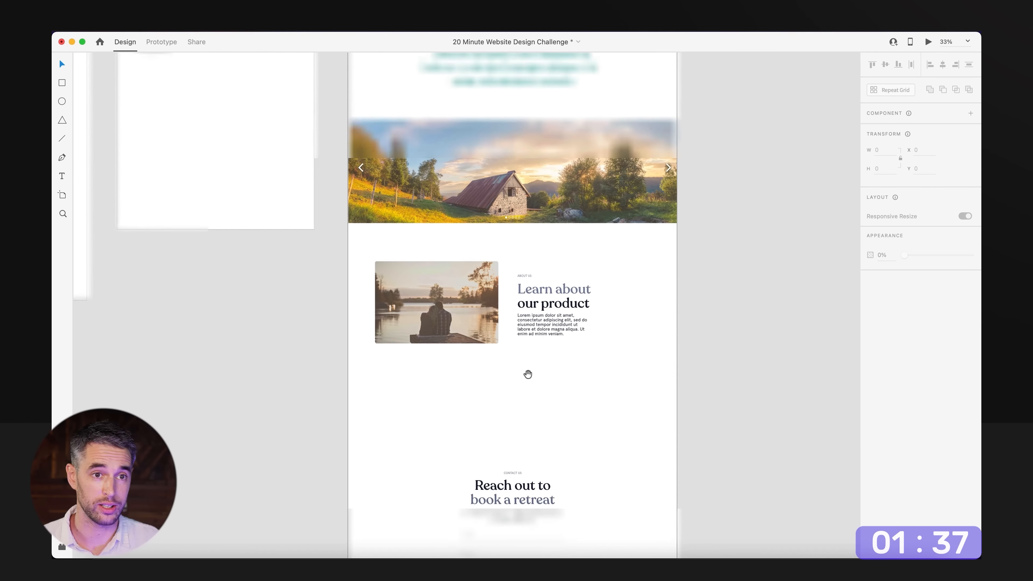
pyautogui.click(203, 556)
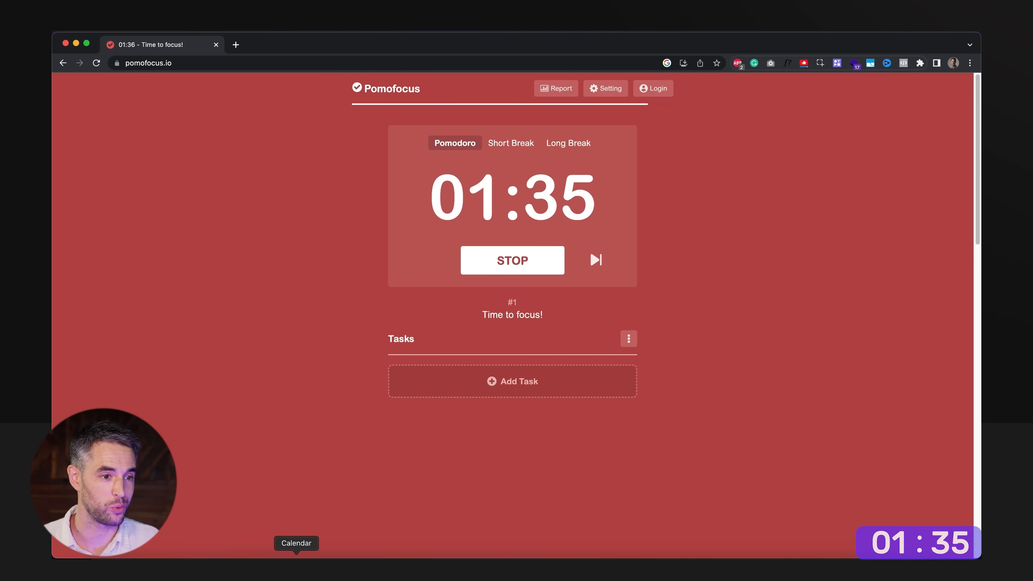
pyautogui.click(394, 562)
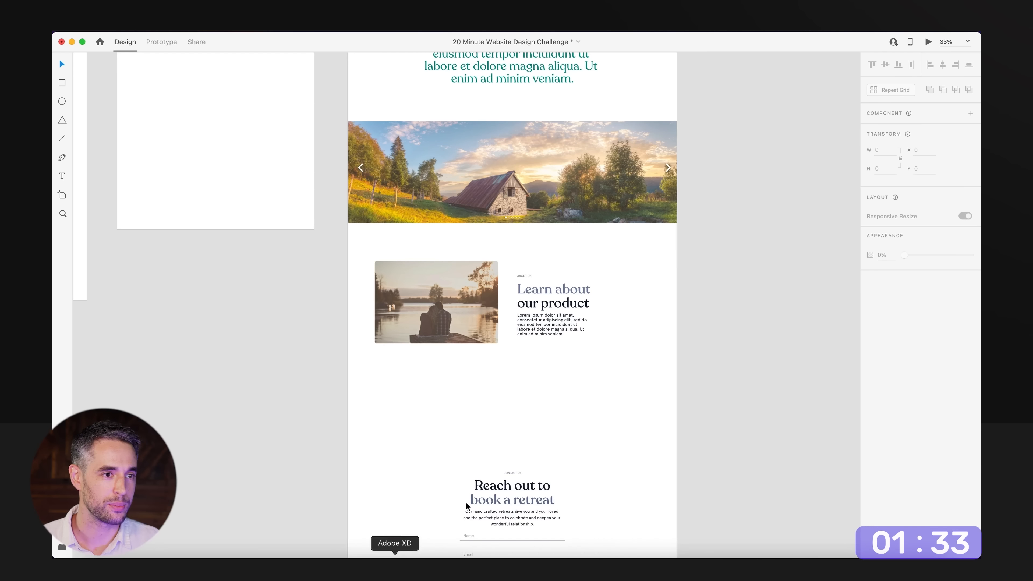
# Pick the photo of the couple holding hands from the Images collection on the brand asset board.
pyautogui.moveTo(551, 390); pyautogui.dragTo(579, 247)
pyautogui.press('super+minus')
pyautogui.moveTo(336, 242); pyautogui.dragTo(580, 371)
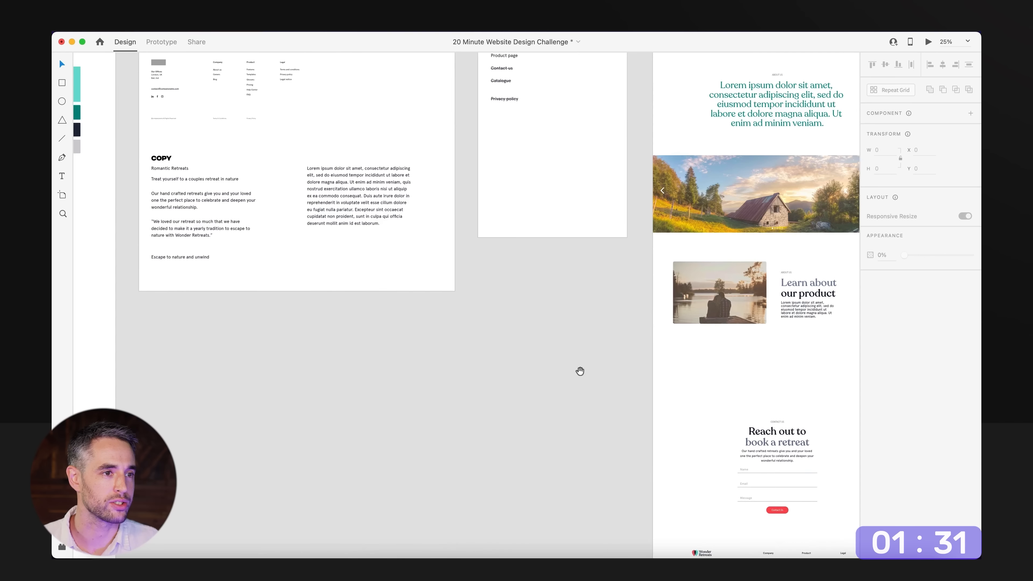
pyautogui.moveTo(228, 309); pyautogui.dragTo(636, 375)
pyautogui.moveTo(325, 340); pyautogui.dragTo(408, 332)
pyautogui.keyDown('super'); pyautogui.click(410, 335); pyautogui.keyUp('super')
pyautogui.keyDown('super'); pyautogui.click(457, 377); pyautogui.keyUp('super')
pyautogui.moveTo(359, 367); pyautogui.dragTo(507, 378)
pyautogui.moveTo(244, 316); pyautogui.dragTo(389, 323)
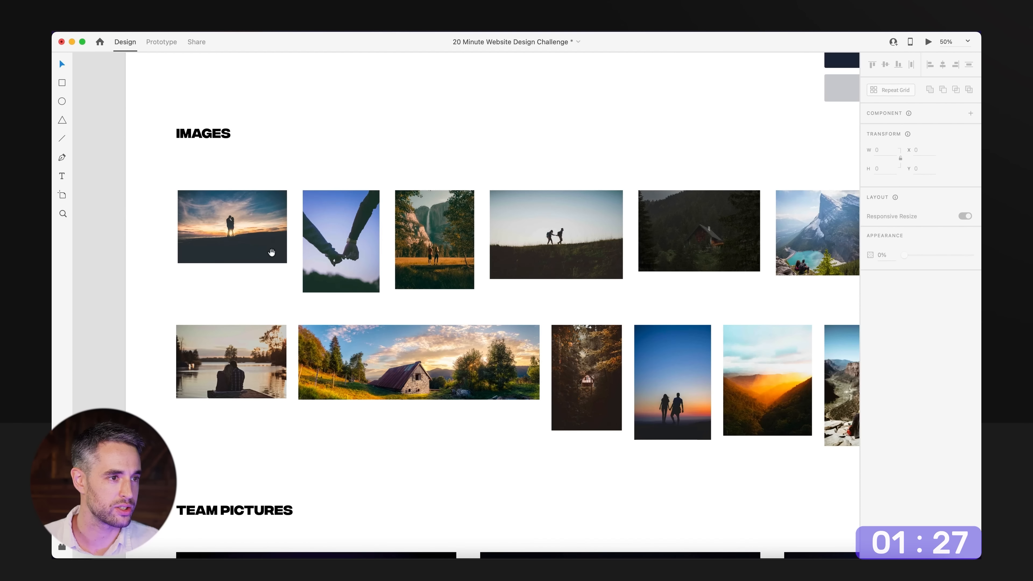
pyautogui.keyDown('alt'); pyautogui.keyDown('super'); pyautogui.click(429, 314); pyautogui.keyUp('super'); pyautogui.keyUp('alt')
pyautogui.keyDown('alt'); pyautogui.keyDown('super'); pyautogui.click(429, 314); pyautogui.keyUp('super'); pyautogui.keyUp('alt')
pyautogui.keyDown('alt'); pyautogui.keyDown('super'); pyautogui.click(429, 313); pyautogui.keyUp('super'); pyautogui.keyUp('alt')
pyautogui.click(407, 302)
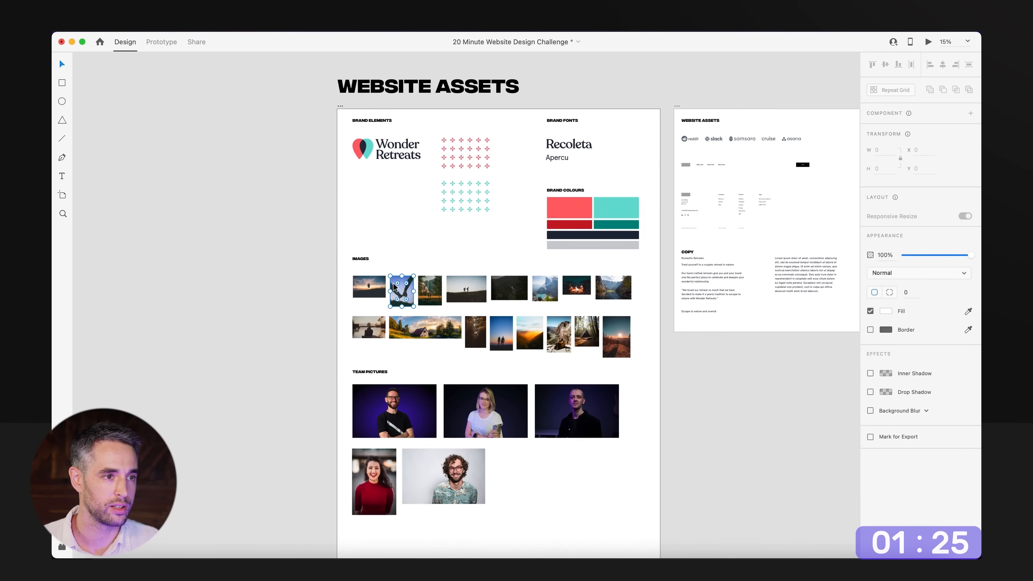
# Place a rounded-corner copy of the holding-hands photo below the first product section and select the tint overlay used above.
pyautogui.moveTo(688, 438); pyautogui.dragTo(216, 324)
pyautogui.moveTo(659, 427); pyautogui.dragTo(564, 303)
pyautogui.keyDown('super'); pyautogui.click(565, 305); pyautogui.keyUp('super')
pyautogui.moveTo(590, 380); pyautogui.dragTo(608, 250)
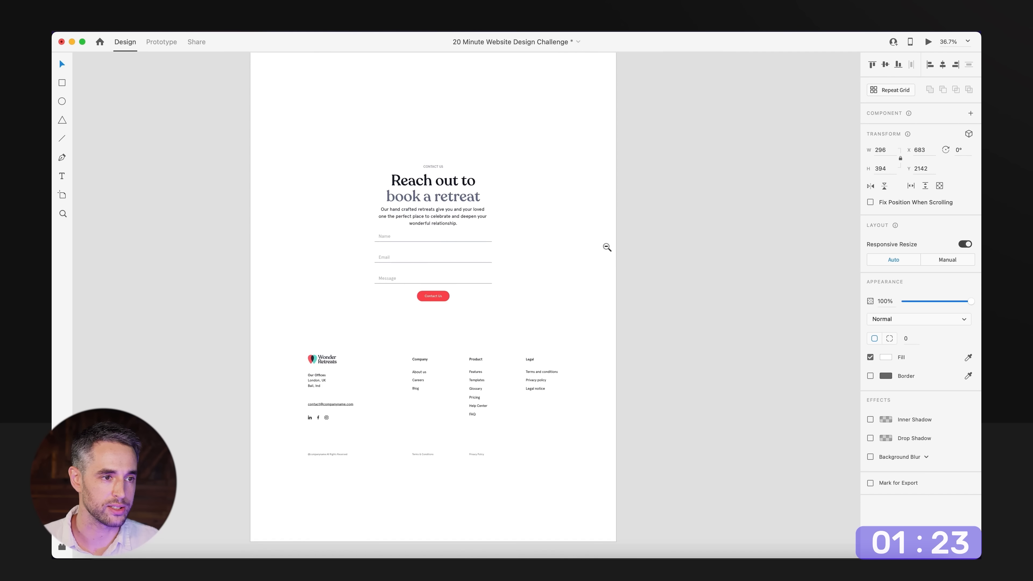
pyautogui.keyDown('alt'); pyautogui.keyDown('super'); pyautogui.click(606, 246); pyautogui.keyUp('super'); pyautogui.keyUp('alt')
pyautogui.moveTo(605, 141); pyautogui.dragTo(321, 442)
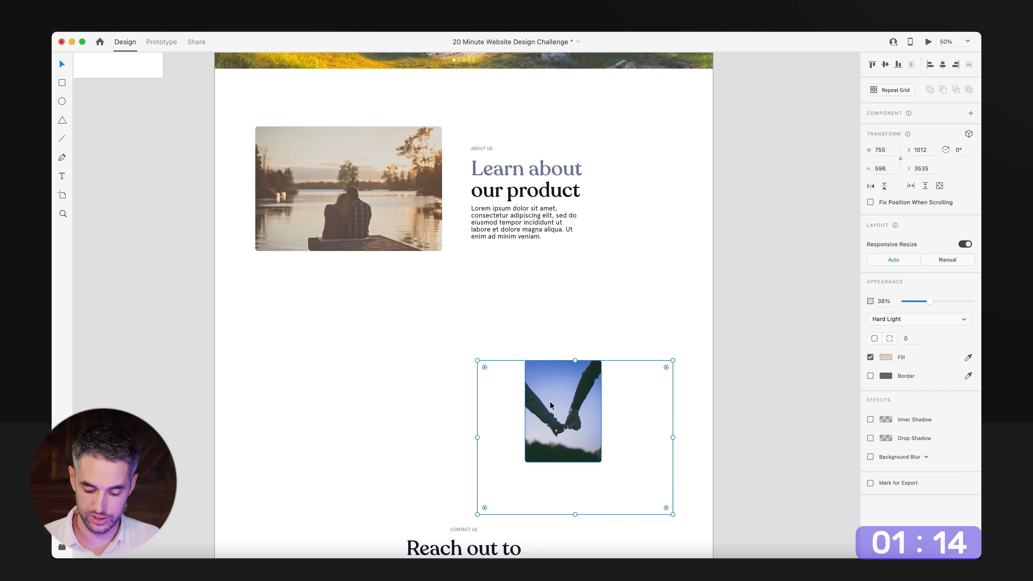
# Bring the tint overlay to the front over the holding-hands photo and scale both up together.
pyautogui.press('super+shift+]')
pyautogui.moveTo(551, 402); pyautogui.dragTo(544, 379)
pyautogui.moveTo(699, 310); pyautogui.dragTo(562, 438)
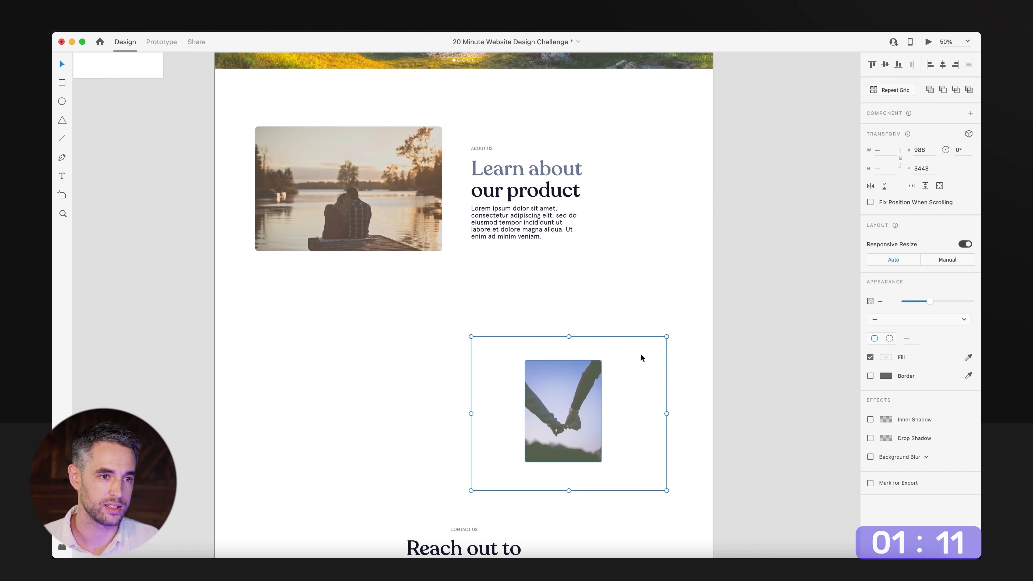
pyautogui.moveTo(668, 336); pyautogui.dragTo(741, 288)
pyautogui.moveTo(507, 427); pyautogui.dragTo(507, 397)
pyautogui.click(741, 156)
# Duplicate the "Learn about our product" label, heading and paragraph into the space beside the holding-hands photo.
pyautogui.scroll(-1, 659, 154)
pyautogui.hscroll(-1, 659, 154)
pyautogui.moveTo(668, 103); pyautogui.dragTo(509, 205)
pyautogui.moveTo(553, 154); pyautogui.dragTo(398, 353)
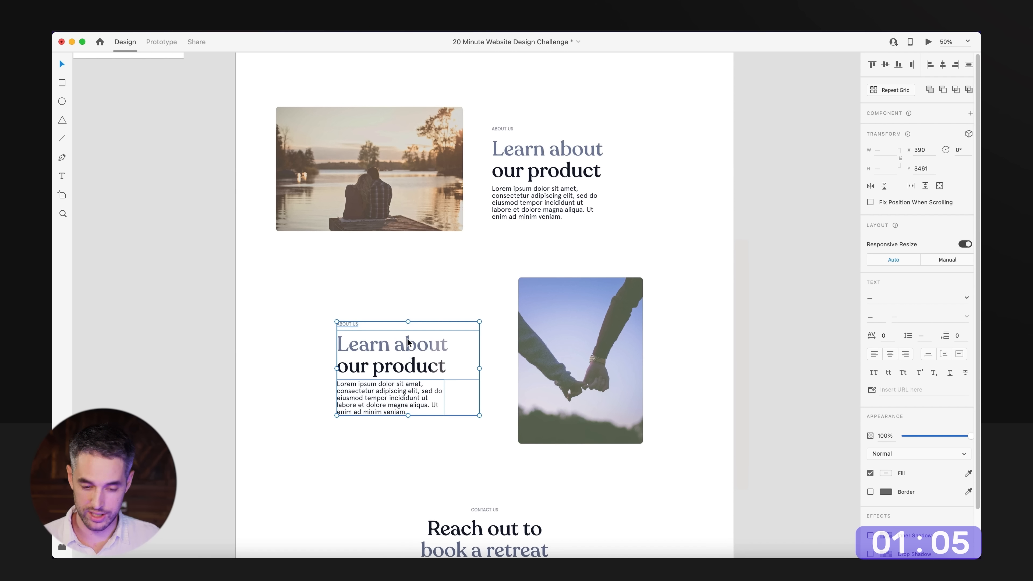
# Shift the holding-hands photo slightly left and move the duplicated text block left and up to centre it beside the photo.
pyautogui.moveTo(590, 397); pyautogui.dragTo(575, 395)
pyautogui.click(685, 238)
pyautogui.moveTo(676, 201); pyautogui.dragTo(728, 217)
pyautogui.moveTo(367, 313); pyautogui.dragTo(447, 361)
pyautogui.moveTo(444, 351); pyautogui.dragTo(427, 344)
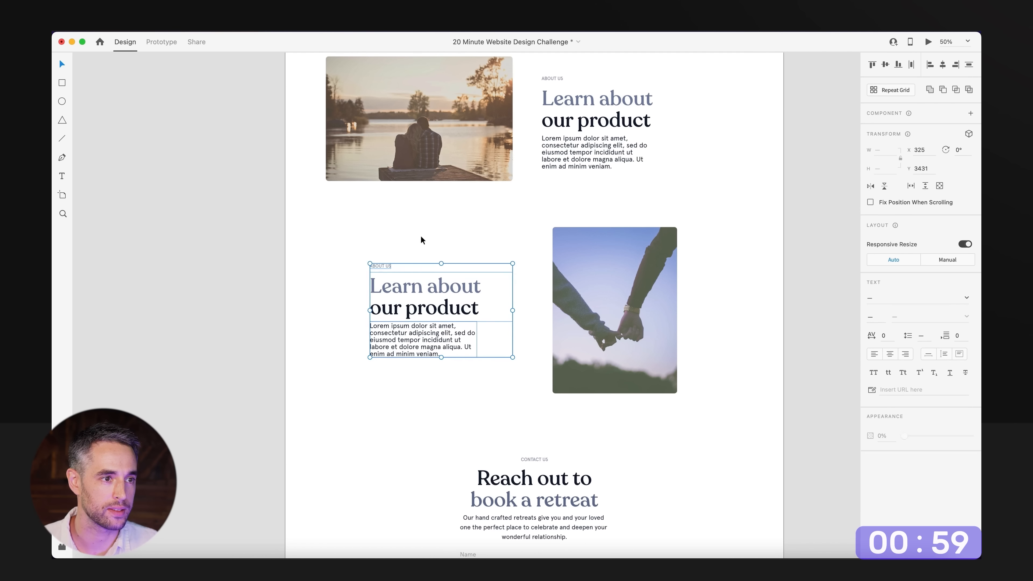
pyautogui.click(421, 235)
# Shorten the tint overlay around the holding-hands photo to a height of 895 so it ends above the contact section.
pyautogui.moveTo(429, 228); pyautogui.dragTo(430, 326)
pyautogui.keyDown('alt'); pyautogui.click(430, 325); pyautogui.keyUp('alt')
pyautogui.moveTo(464, 376); pyautogui.dragTo(471, 307)
pyautogui.moveTo(486, 401); pyautogui.dragTo(453, 307)
pyautogui.moveTo(377, 284); pyautogui.dragTo(556, 446)
pyautogui.click(619, 320)
pyautogui.moveTo(604, 297); pyautogui.dragTo(410, 446)
pyautogui.press('super+z')
pyautogui.moveTo(532, 299); pyautogui.dragTo(533, 287)
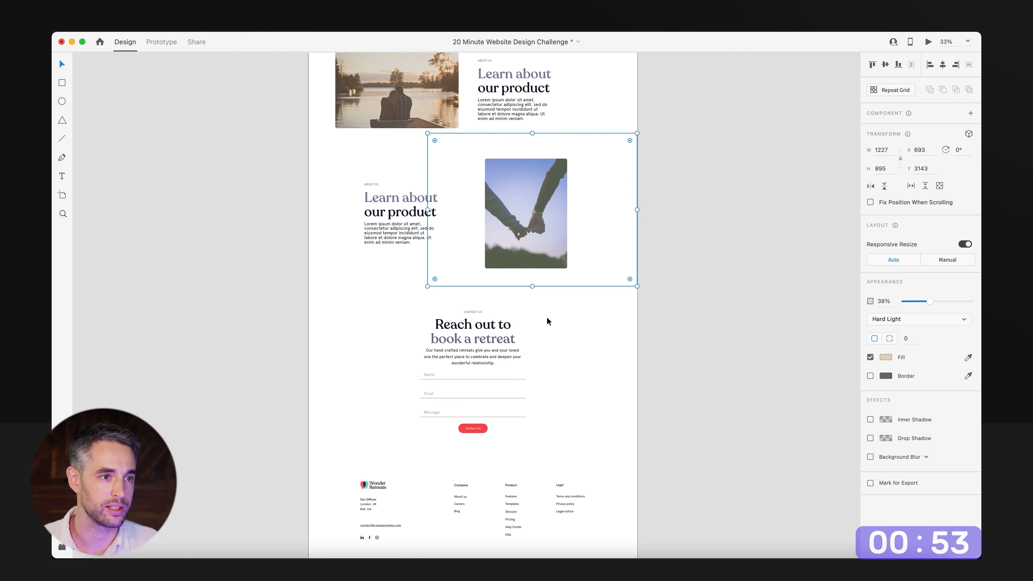
pyautogui.click(547, 319)
# Strike through "Product page" in the Content Wireframe checklist.
pyautogui.moveTo(484, 97); pyautogui.dragTo(545, 283)
pyautogui.moveTo(551, 171); pyautogui.dragTo(521, 307)
pyautogui.moveTo(433, 125); pyautogui.dragTo(415, 277)
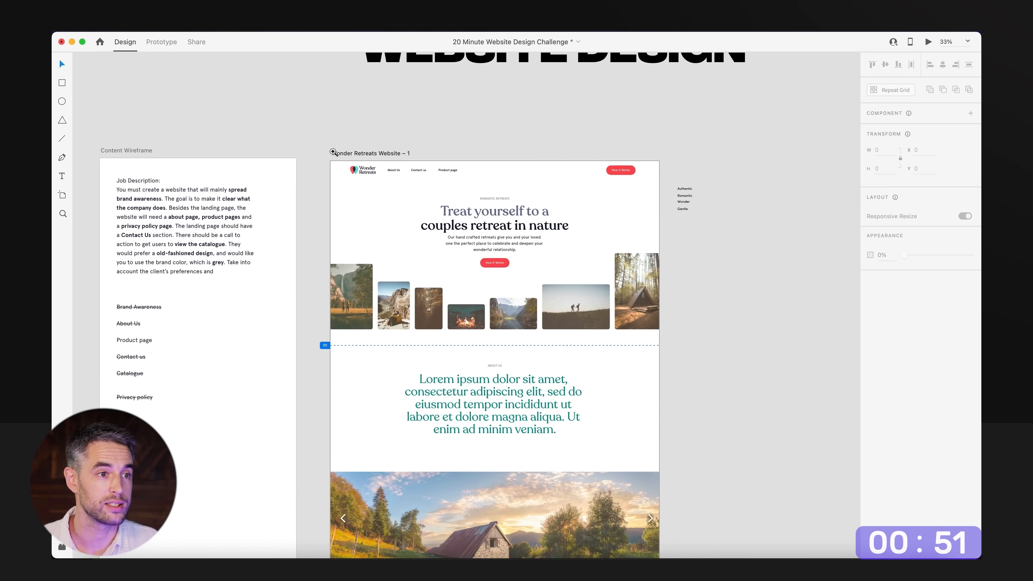
pyautogui.moveTo(335, 153); pyautogui.dragTo(715, 391)
pyautogui.moveTo(646, 360); pyautogui.dragTo(698, 425)
pyautogui.moveTo(285, 354); pyautogui.dragTo(812, 298)
pyautogui.moveTo(416, 378); pyautogui.dragTo(415, 309)
pyautogui.click(369, 354)
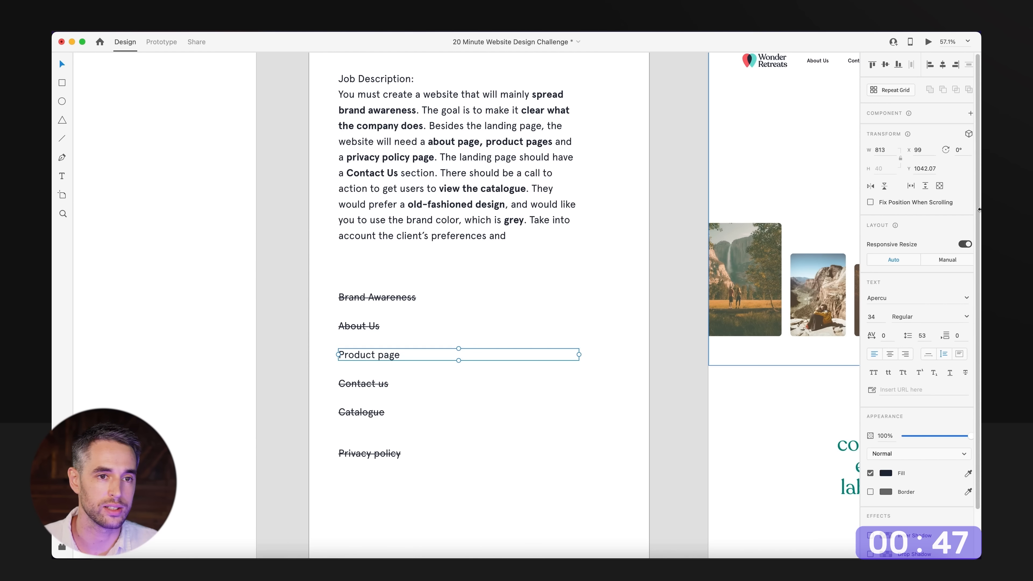
pyautogui.click(967, 374)
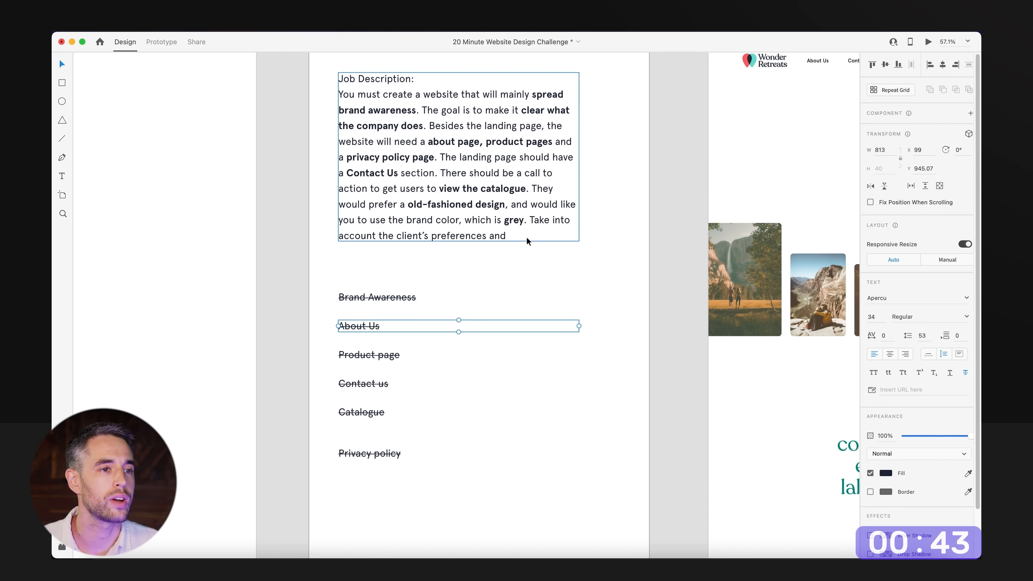
pyautogui.click(599, 294)
# Shift the first product section's photo and text right, and move the contact section and footer slightly down.
pyautogui.moveTo(528, 273); pyautogui.dragTo(196, 236)
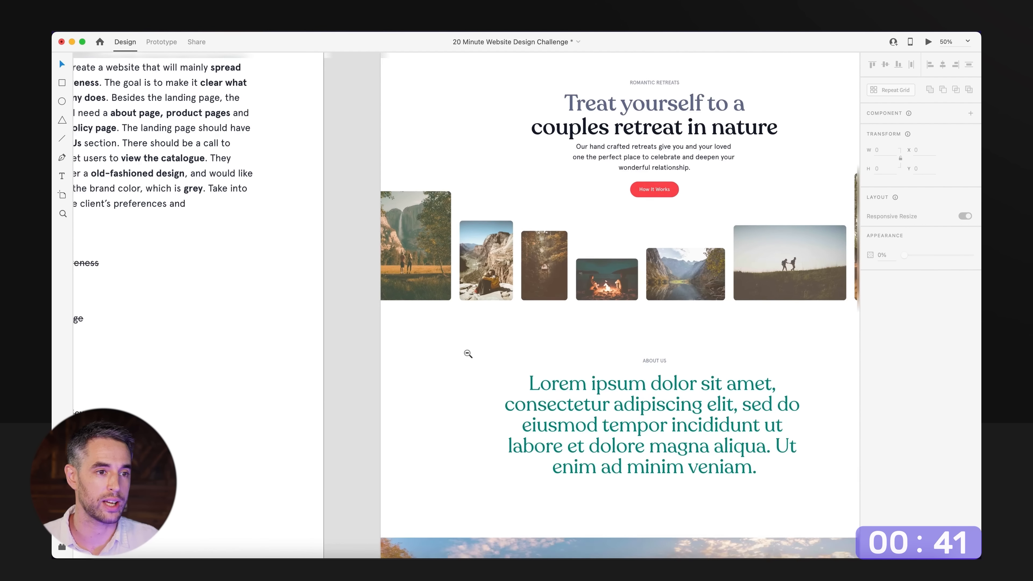
pyautogui.keyDown('alt'); pyautogui.keyDown('super'); pyautogui.click(466, 353); pyautogui.keyUp('super'); pyautogui.keyUp('alt')
pyautogui.moveTo(533, 450); pyautogui.dragTo(429, 178)
pyautogui.moveTo(471, 357); pyautogui.dragTo(470, 240)
pyautogui.moveTo(597, 200); pyautogui.dragTo(363, 279)
pyautogui.moveTo(549, 439); pyautogui.dragTo(540, 224)
pyautogui.moveTo(567, 261); pyautogui.dragTo(308, 527)
pyautogui.moveTo(442, 276); pyautogui.dragTo(443, 284)
pyautogui.click(438, 248)
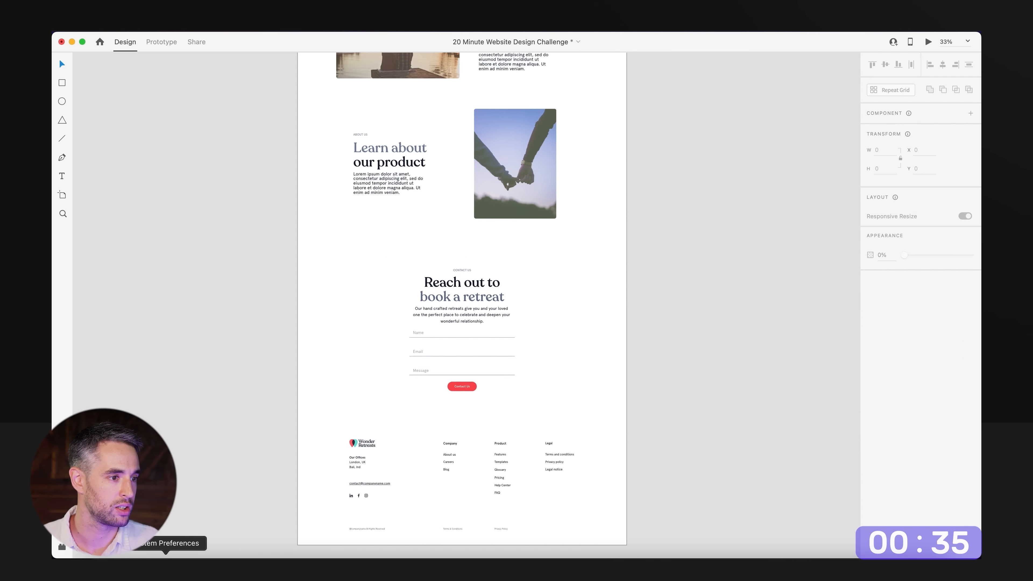
# Check the remaining time on the Pomofocus timer in Google Chrome, return to Adobe XD and review the asset and wireframe boards.
pyautogui.click(199, 567)
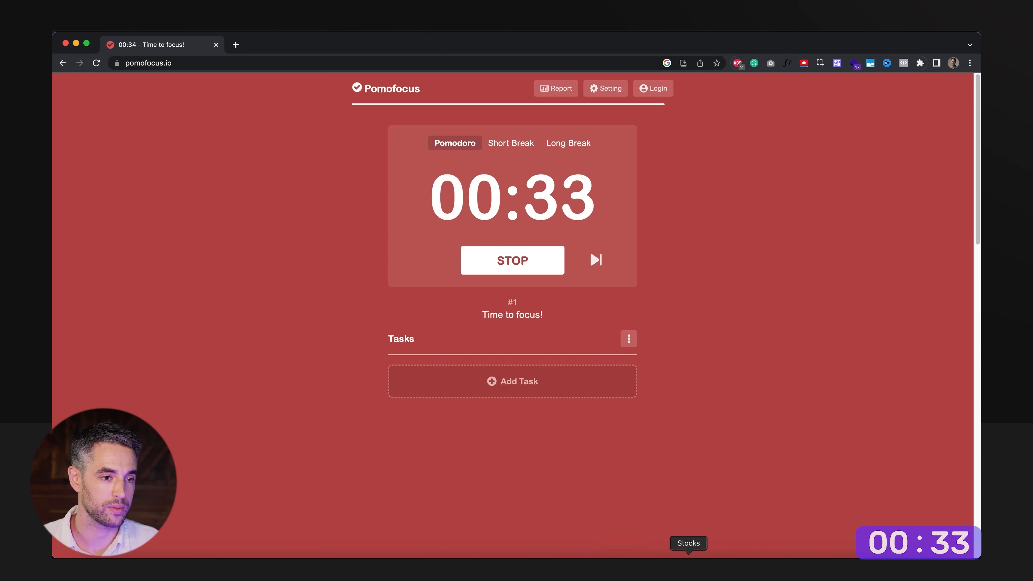
pyautogui.click(395, 568)
pyautogui.moveTo(330, 292); pyautogui.dragTo(437, 467)
pyautogui.keyDown('alt'); pyautogui.keyDown('super'); pyautogui.click(396, 413); pyautogui.keyUp('super'); pyautogui.keyUp('alt')
pyautogui.moveTo(234, 335); pyautogui.dragTo(462, 362)
pyautogui.moveTo(201, 118); pyautogui.dragTo(413, 243)
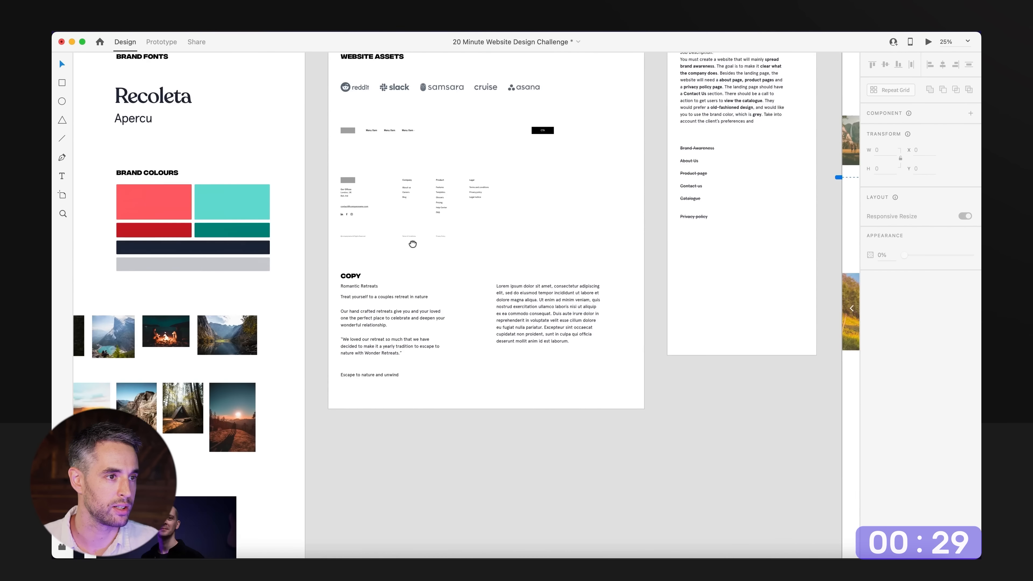
pyautogui.moveTo(227, 185); pyautogui.dragTo(431, 244)
pyautogui.moveTo(695, 260); pyautogui.dragTo(408, 259)
pyautogui.moveTo(478, 223); pyautogui.dragTo(282, 217)
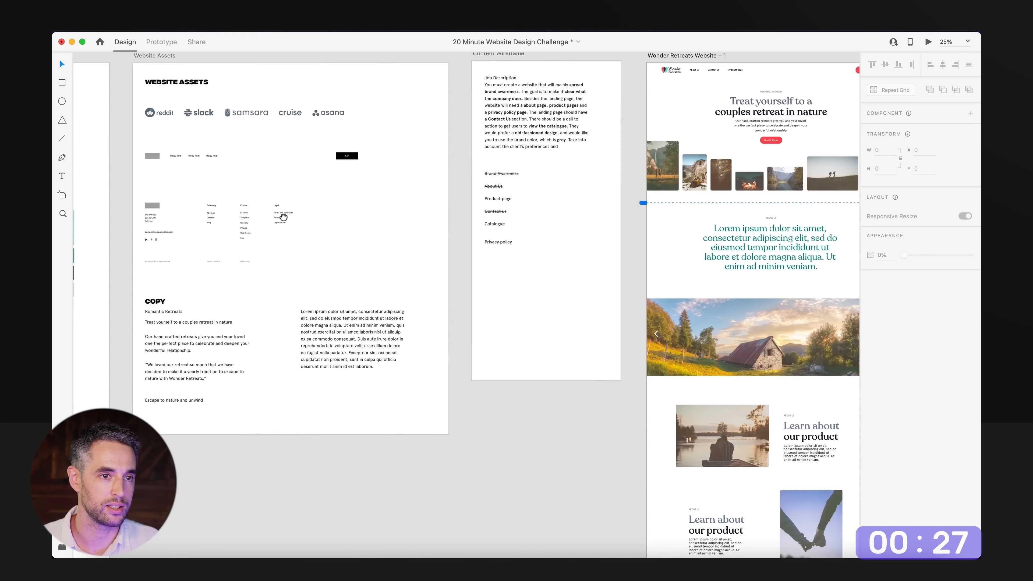
# Duplicate the hero's "How It Works" button and bring the copy down to the second product section.
pyautogui.moveTo(728, 244); pyautogui.dragTo(457, 151)
pyautogui.moveTo(435, 72); pyautogui.dragTo(390, 547)
pyautogui.press('super+z')
pyautogui.click(410, 107)
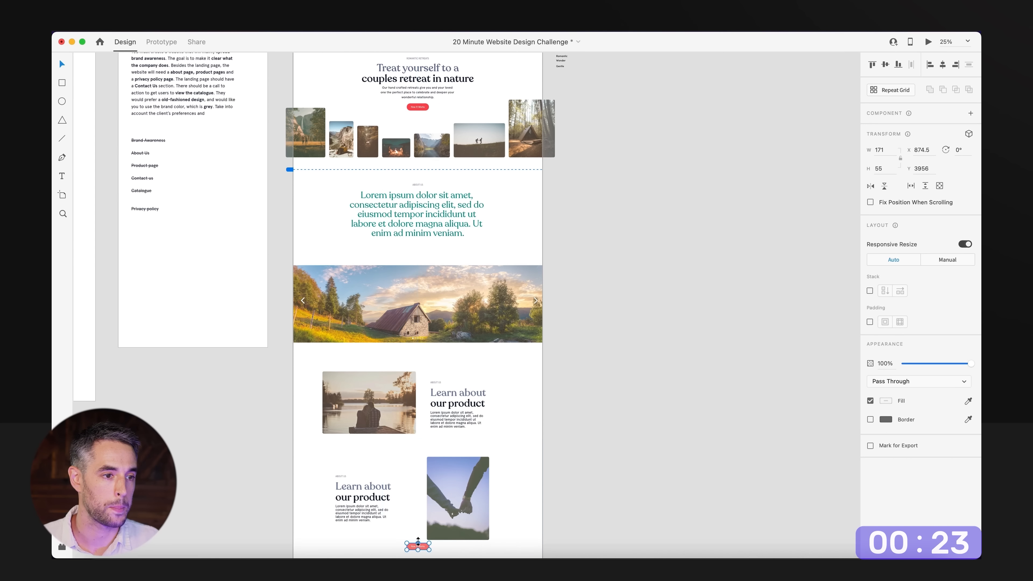
pyautogui.moveTo(406, 490); pyautogui.dragTo(395, 319)
pyautogui.keyDown('super'); pyautogui.click(394, 351); pyautogui.keyUp('super')
pyautogui.click(414, 406)
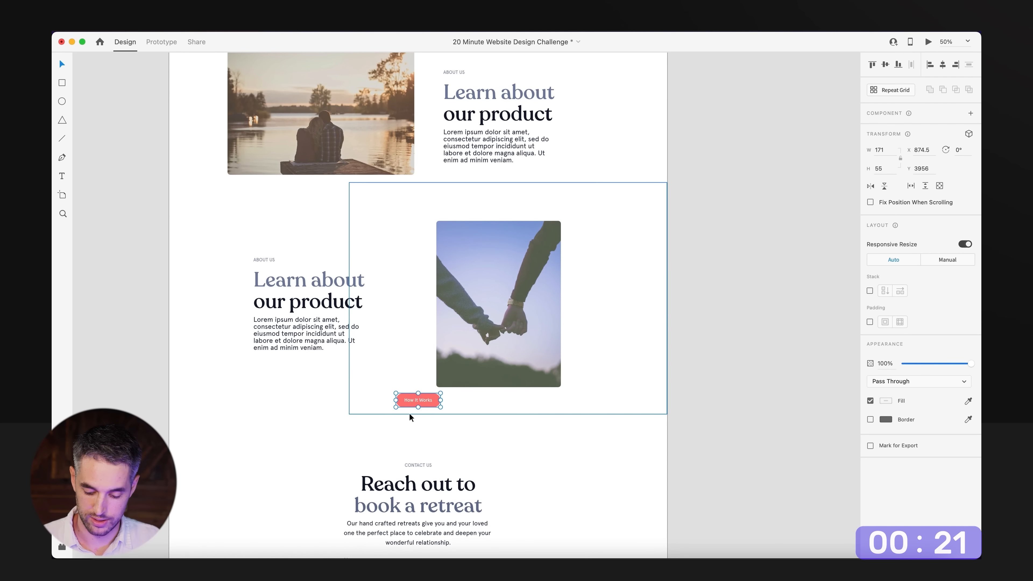
# Place a "How It Works" button under each product section's paragraph, left-aligned with the text.
pyautogui.moveTo(409, 404); pyautogui.dragTo(456, 181)
pyautogui.scroll(3, 613, 235)
pyautogui.moveTo(583, 154); pyautogui.dragTo(447, 301)
pyautogui.moveTo(497, 231); pyautogui.dragTo(496, 211)
# Copy the line "Escape to nature and unwind" from the COPY text on the Website Assets artboard.
pyautogui.click(359, 381)
pyautogui.doubleClick(326, 404)
pyautogui.press('Escape')
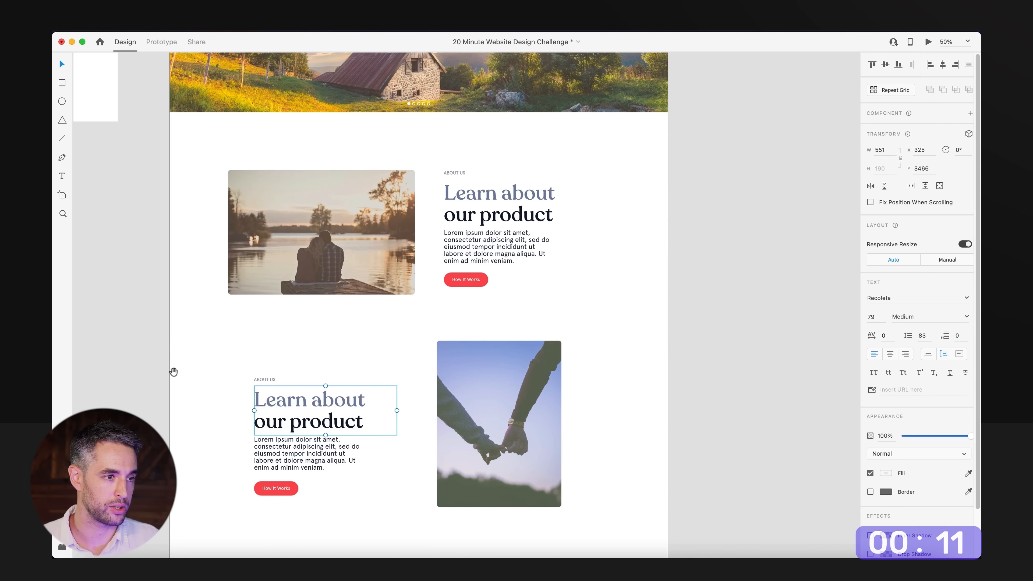
pyautogui.moveTo(172, 372); pyautogui.dragTo(710, 196)
pyautogui.keyDown('alt'); pyautogui.keyDown('super'); pyautogui.click(423, 174); pyautogui.keyUp('super'); pyautogui.keyUp('alt')
pyautogui.moveTo(406, 150); pyautogui.dragTo(558, 383)
pyautogui.doubleClick(450, 263)
pyautogui.press('super+c')
pyautogui.press('Escape')
# Replace the second product section's heading with the copied "Escape to nature and unwind".
pyautogui.moveTo(707, 368); pyautogui.dragTo(154, 340)
pyautogui.keyDown('super'); pyautogui.click(391, 324); pyautogui.keyUp('super')
pyautogui.doubleClick(423, 400)
pyautogui.press('super+v')
pyautogui.scroll(-5, 387, 402)
pyautogui.hscroll(2, 386, 402)
pyautogui.press('Escape')
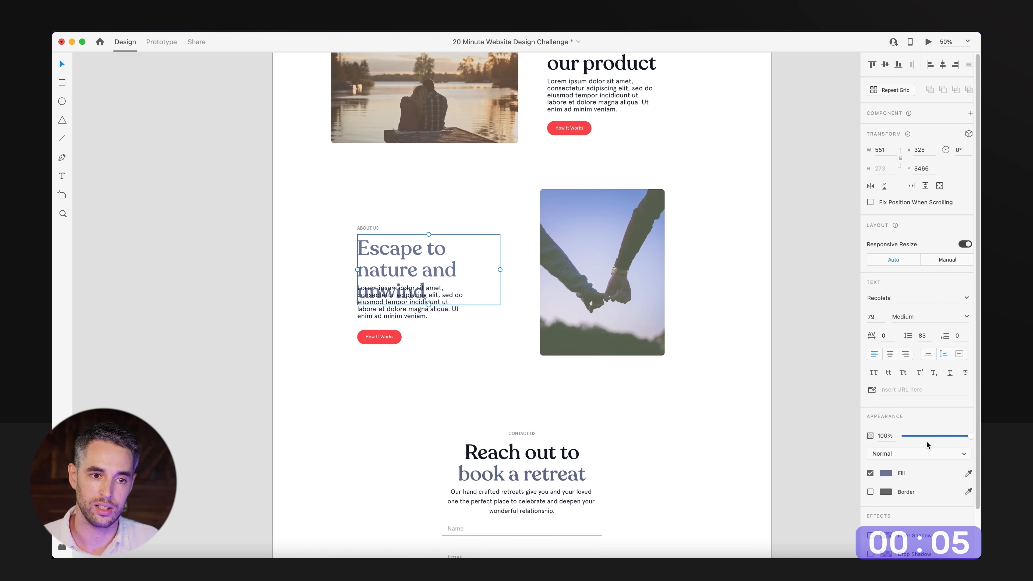
# Widen the "Escape to nature and unwind" heading box to 609 and recolour only "unwind" in the dark heading colour.
pyautogui.moveTo(500, 270); pyautogui.dragTo(514, 270)
pyautogui.doubleClick(462, 285)
pyautogui.press('Escape')
pyautogui.doubleClick(461, 272)
pyautogui.doubleClick(461, 271)
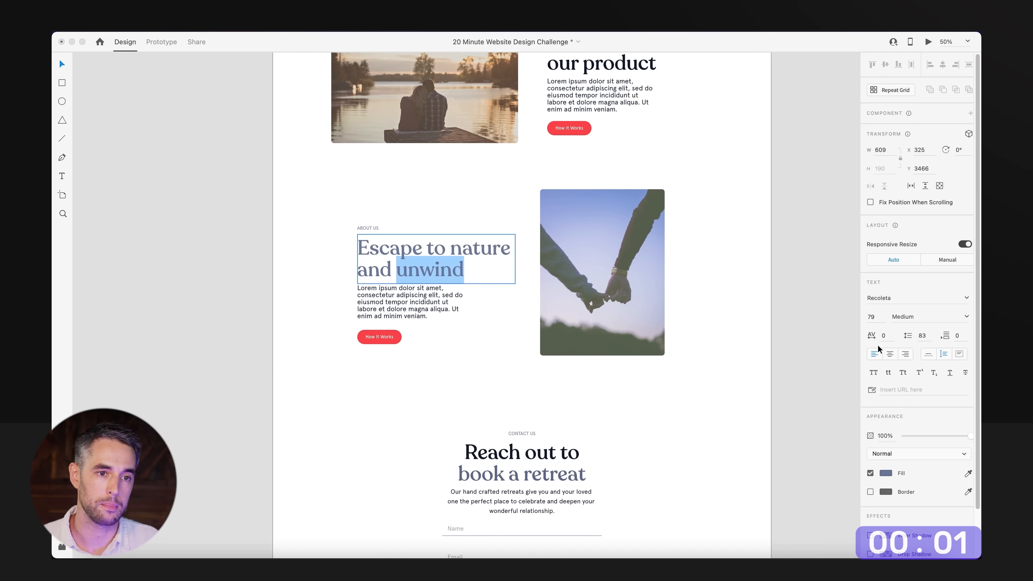
pyautogui.click(884, 475)
pyautogui.click(803, 527)
pyautogui.click(149, 300)
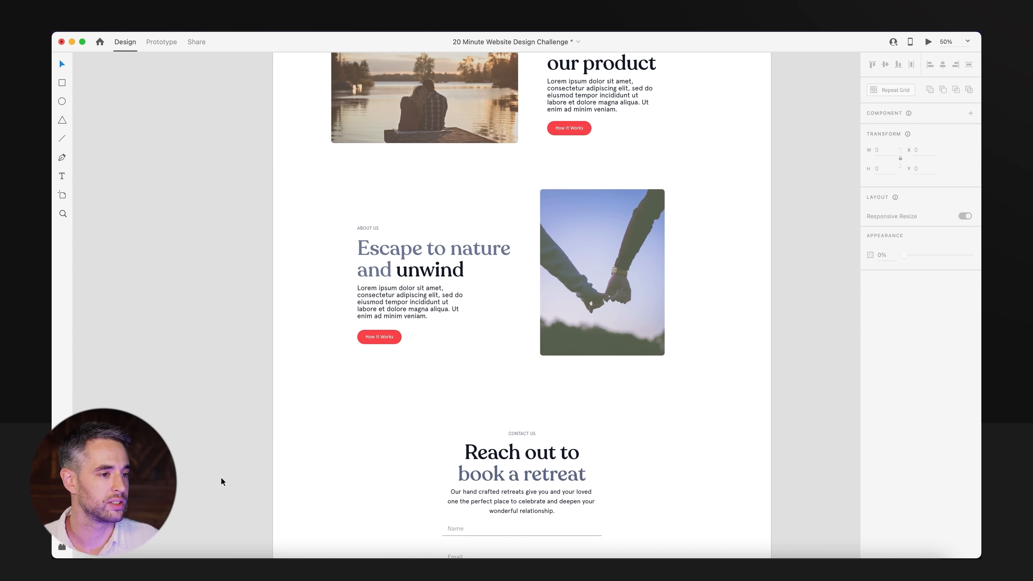
# Check the Pomofocus timer in Google Chrome, close its window, and review the finished landing page in Adobe XD.
pyautogui.click(199, 556)
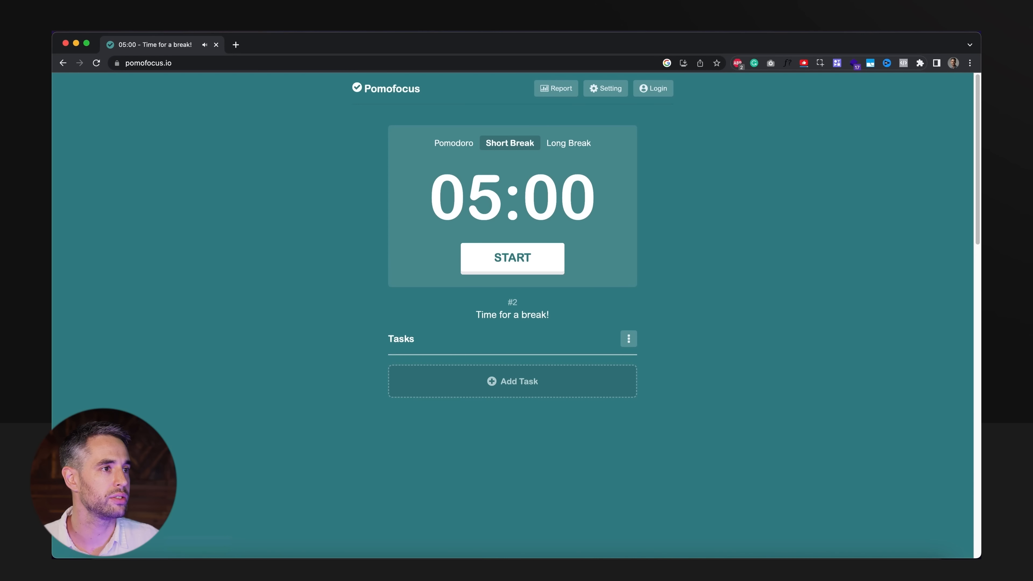
pyautogui.click(65, 43)
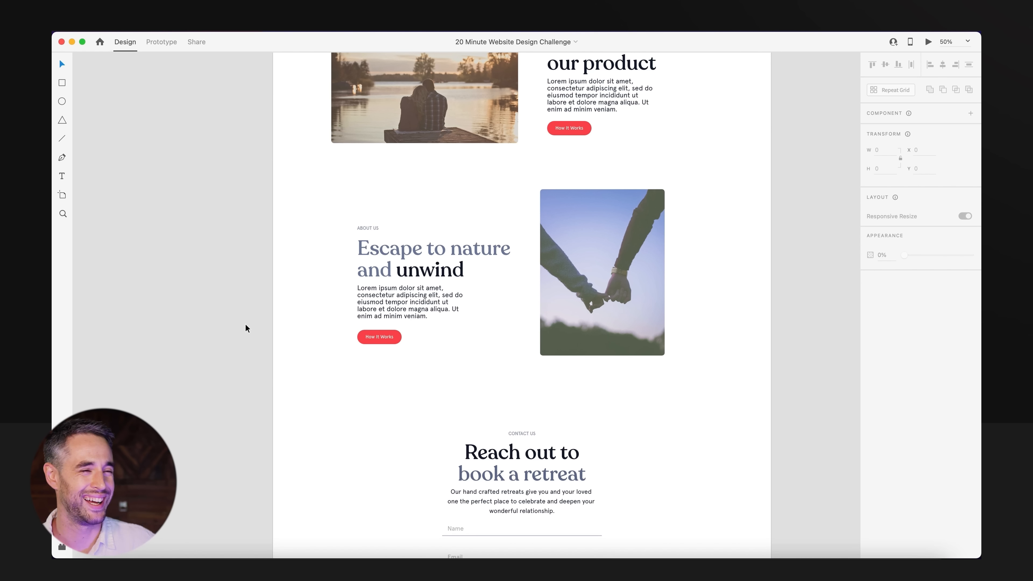
pyautogui.scroll(-5, 245, 324)
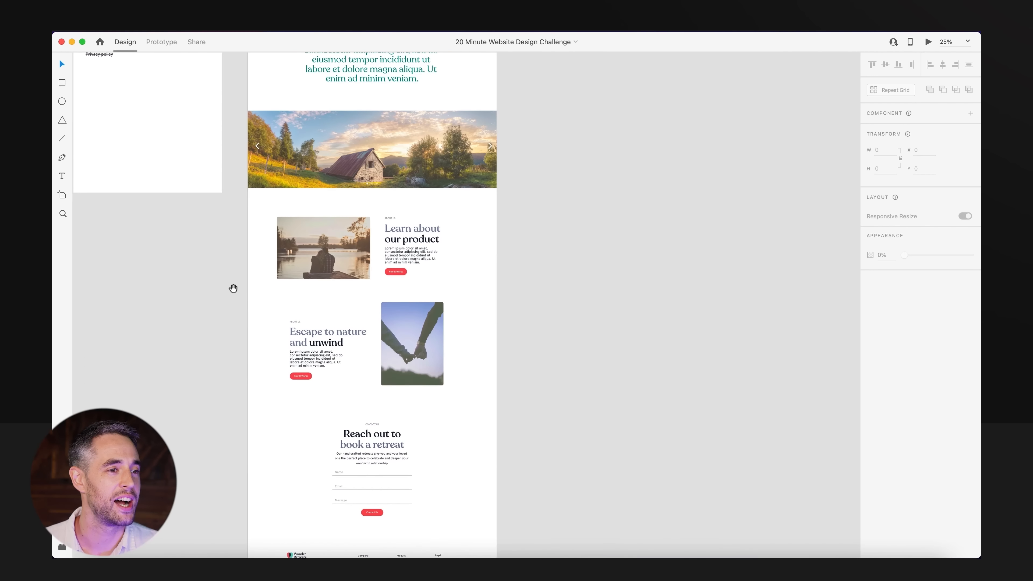
pyautogui.hscroll(-3, 287, 326)
pyautogui.scroll(2, 287, 326)
pyautogui.scroll(3, 335, 355)
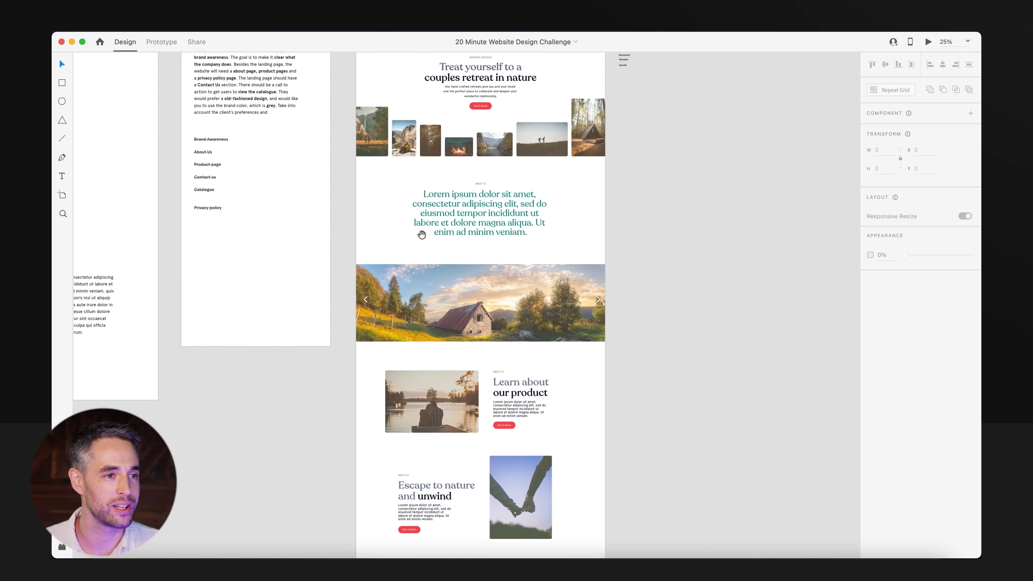
pyautogui.moveTo(422, 234); pyautogui.dragTo(420, 327)
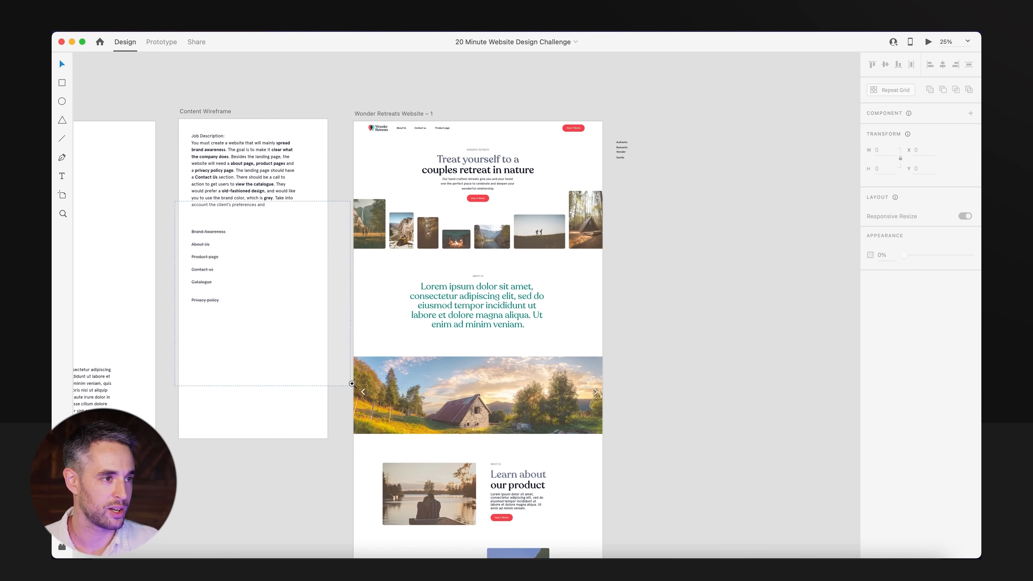
# Compare the job description and the struck-through Content Wireframe items with the finished Wonder Retreats landing page.
pyautogui.moveTo(352, 383); pyautogui.dragTo(353, 385)
pyautogui.moveTo(365, 254); pyautogui.dragTo(348, 354)
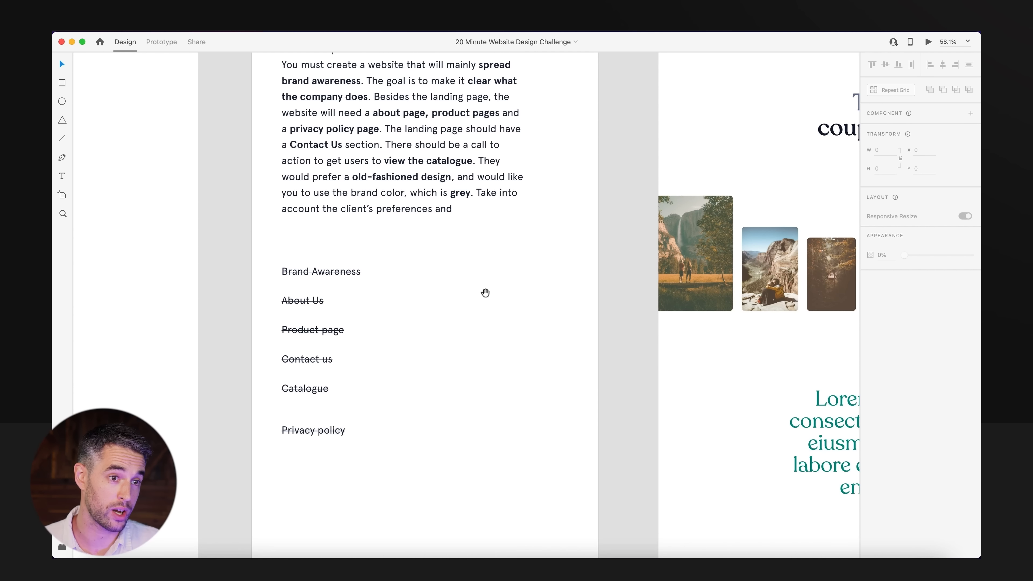
pyautogui.moveTo(538, 299); pyautogui.dragTo(110, 333)
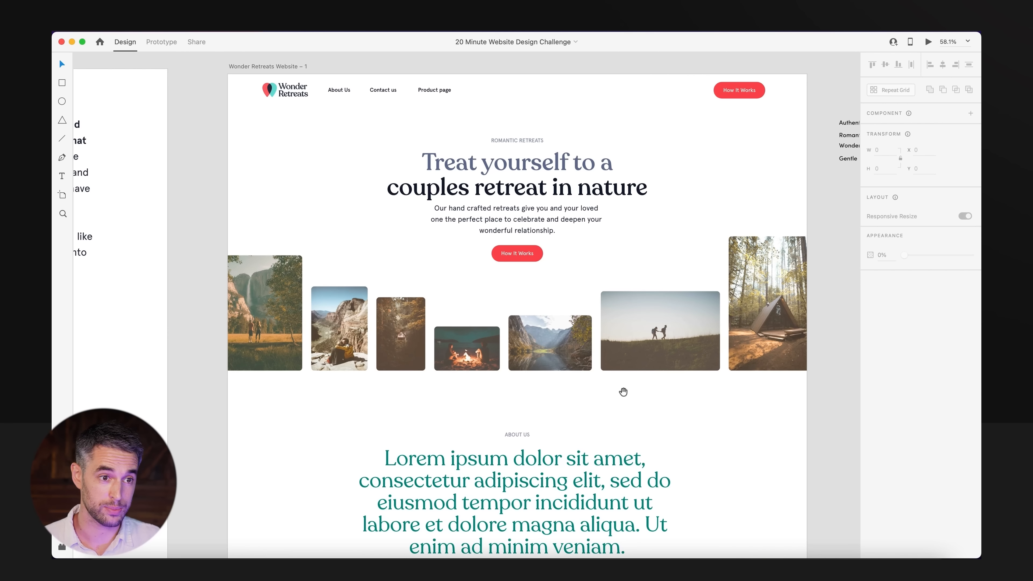
pyautogui.hscroll(-10, 446, 389)
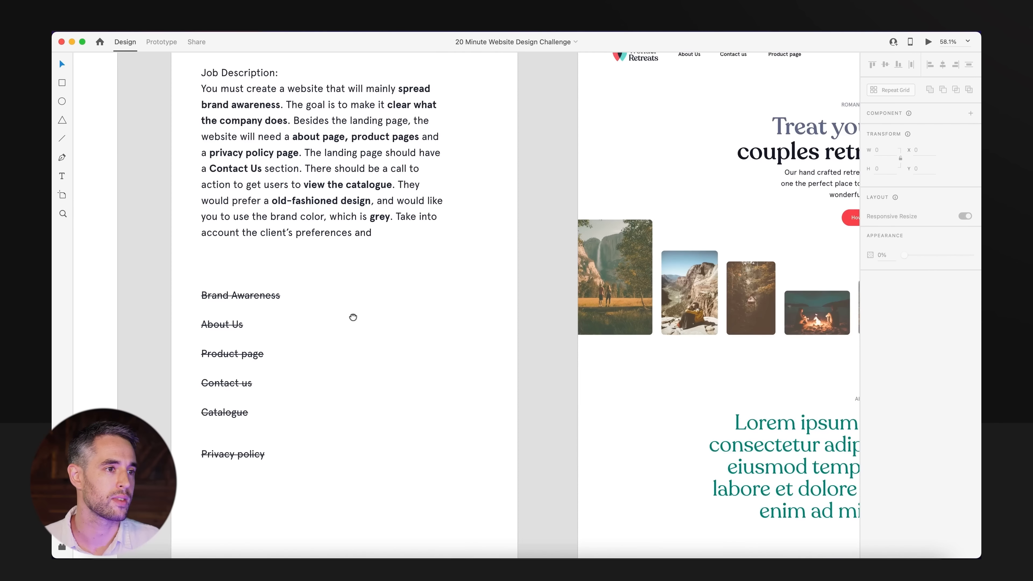
pyautogui.scroll(3, 350, 318)
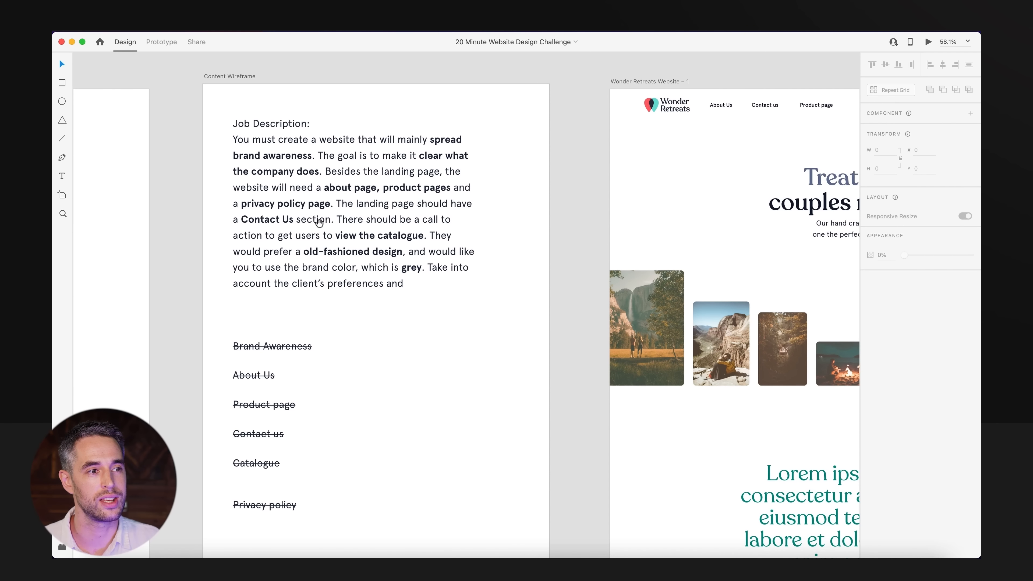
pyautogui.hscroll(13, 476, 384)
pyautogui.scroll(-2, 354, 375)
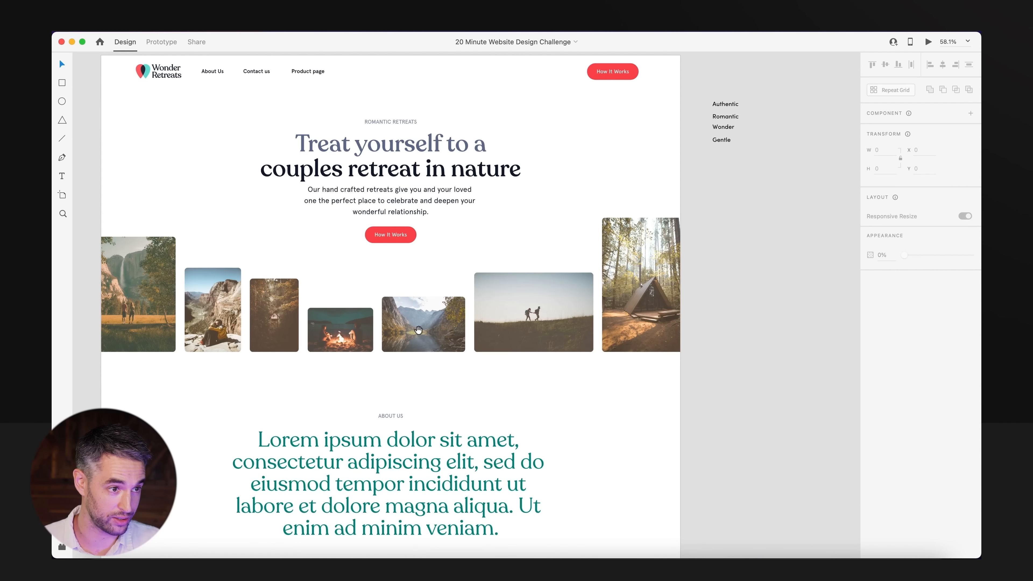
pyautogui.moveTo(294, 330); pyautogui.dragTo(356, 358)
pyautogui.scroll(5, 244, 366)
pyautogui.moveTo(440, 399); pyautogui.dragTo(502, 429)
pyautogui.scroll(-2, 569, 392)
pyautogui.moveTo(793, 366); pyautogui.dragTo(313, 395)
pyautogui.moveTo(606, 399); pyautogui.dragTo(369, 400)
pyautogui.scroll(-5, 368, 401)
pyautogui.moveTo(317, 367); pyautogui.dragTo(448, 430)
pyautogui.moveTo(390, 455); pyautogui.dragTo(480, 431)
pyautogui.keyDown('alt'); pyautogui.keyDown('super'); pyautogui.click(479, 432); pyautogui.keyUp('super'); pyautogui.keyUp('alt')
pyautogui.keyDown('alt'); pyautogui.keyDown('super'); pyautogui.click(484, 431); pyautogui.keyUp('super'); pyautogui.keyUp('alt')
pyautogui.moveTo(351, 455); pyautogui.dragTo(488, 439)
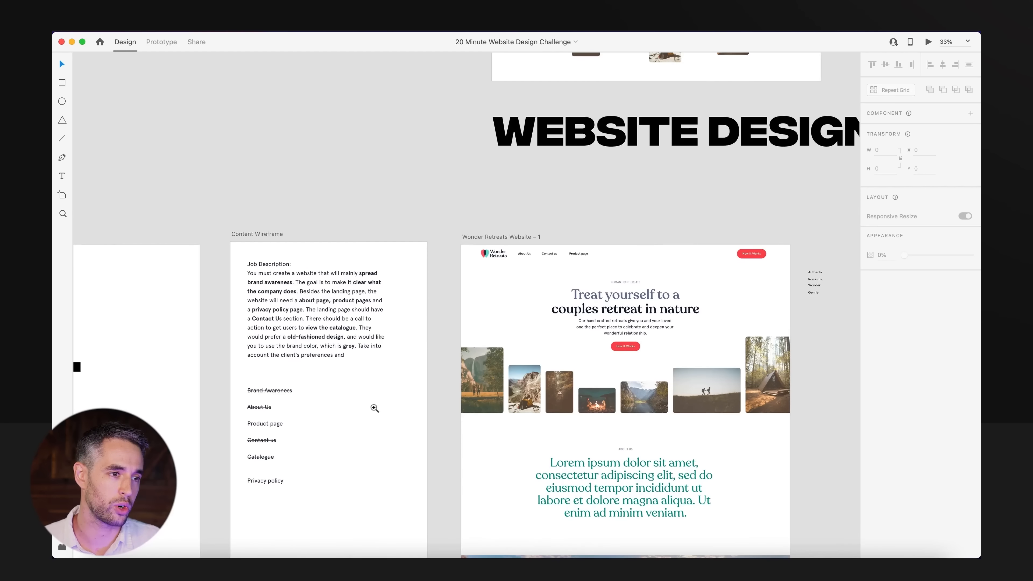
pyautogui.keyDown('super'); pyautogui.click(375, 409); pyautogui.keyUp('super')
pyautogui.moveTo(333, 429); pyautogui.dragTo(453, 333)
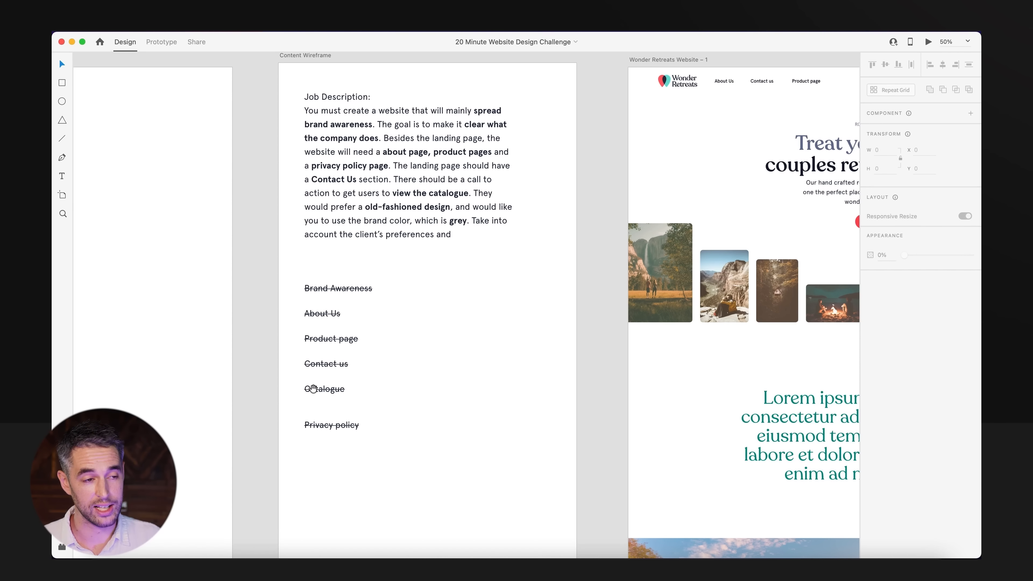
# Check the contact form and the footer's legal links on the Wonder Retreats artboard.
pyautogui.moveTo(438, 433); pyautogui.dragTo(389, 361)
pyautogui.press('super+minus')
pyautogui.moveTo(604, 487); pyautogui.dragTo(496, 284)
pyautogui.moveTo(512, 486); pyautogui.dragTo(456, 126)
pyautogui.moveTo(354, 228); pyautogui.dragTo(642, 409)
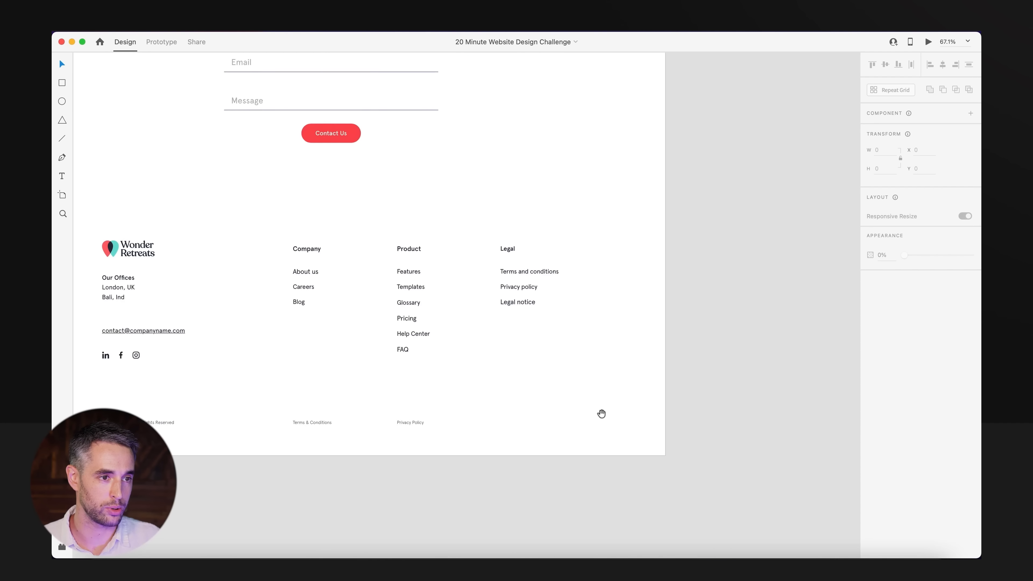
pyautogui.moveTo(415, 389); pyautogui.dragTo(497, 388)
pyautogui.scroll(5, 485, 430)
# Preview the Wonder Retreats landing page and review its hero, About Us text and panoramic image carousel.
pyautogui.press('super+Return')
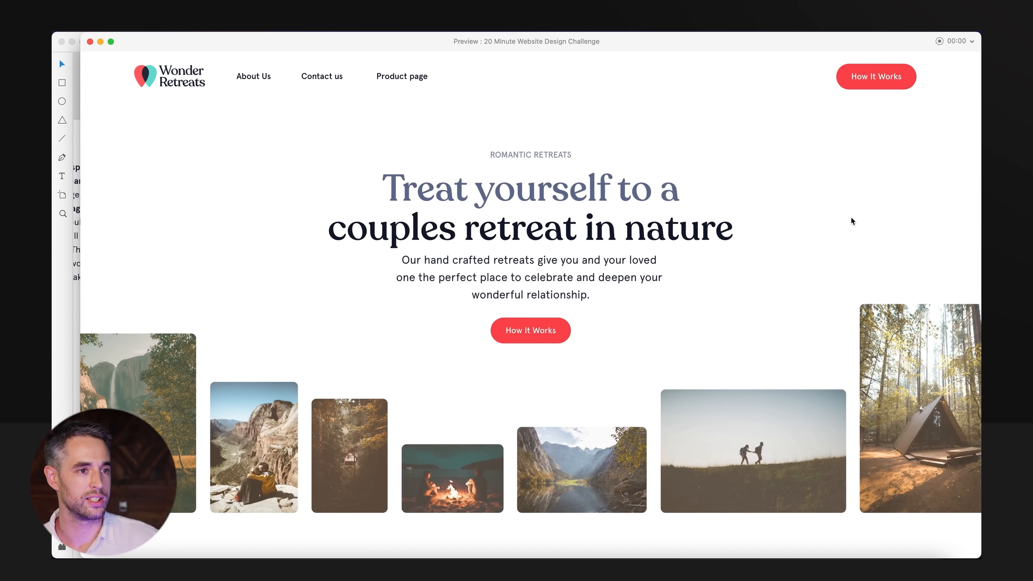
pyautogui.scroll(-3, 851, 218)
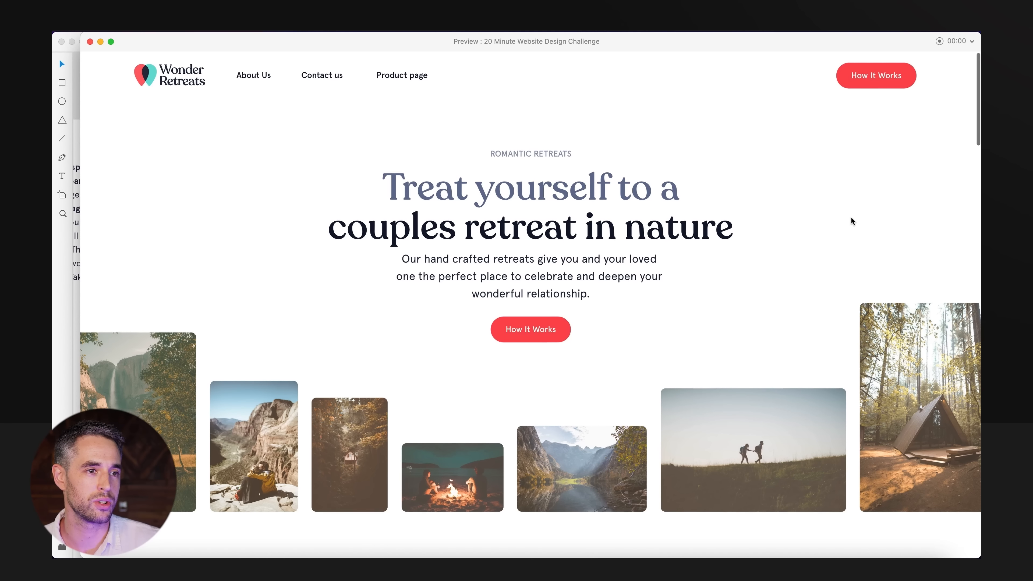
pyautogui.scroll(-5, 851, 218)
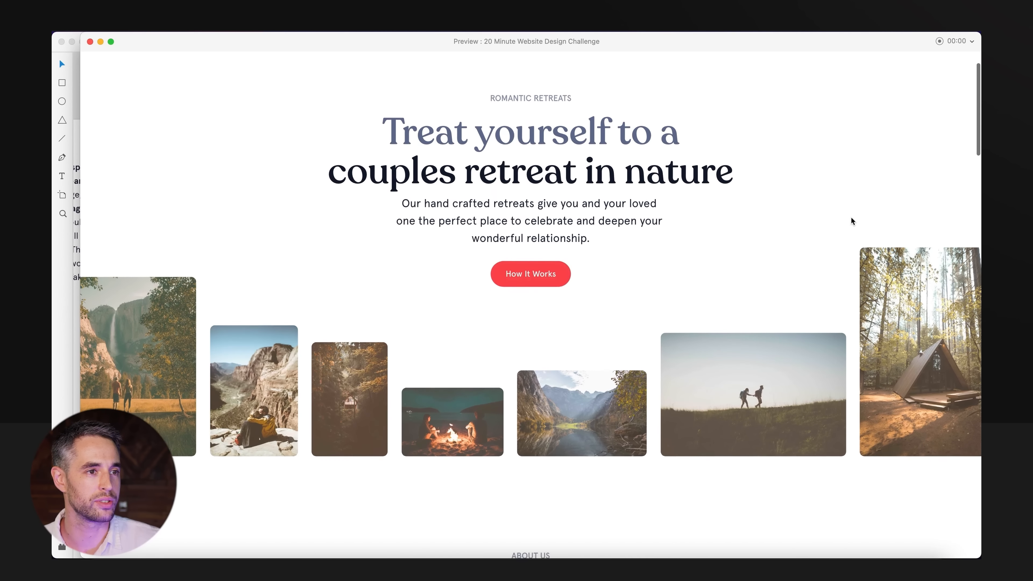
pyautogui.scroll(-10, 851, 218)
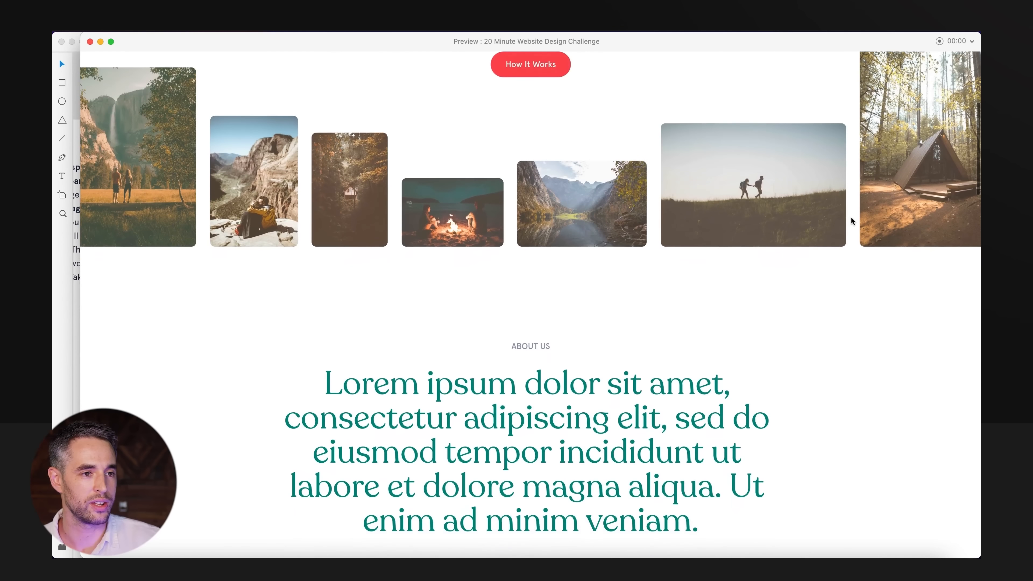
pyautogui.scroll(-1, 851, 220)
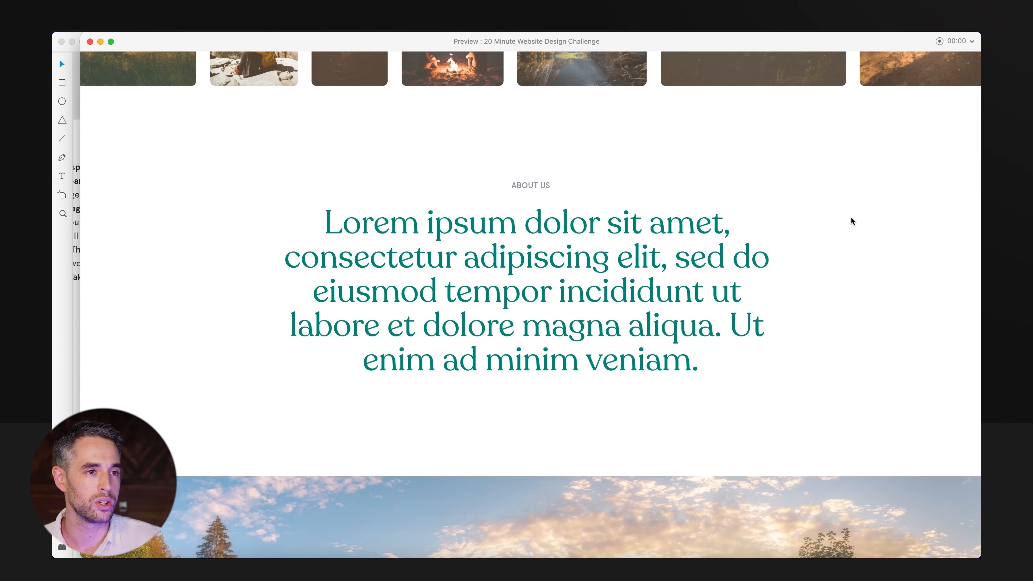
pyautogui.scroll(-3, 851, 217)
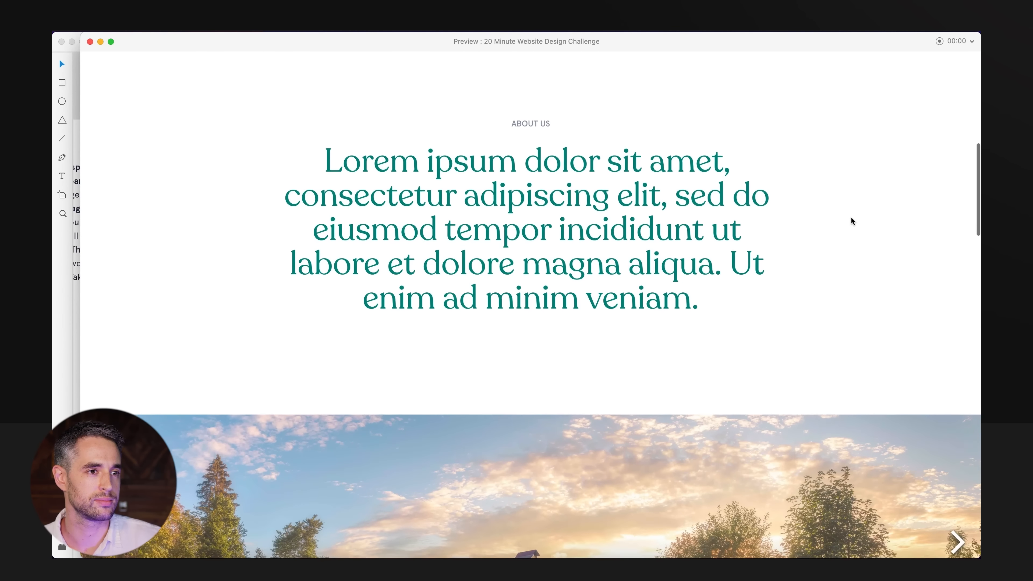
pyautogui.scroll(-8, 851, 221)
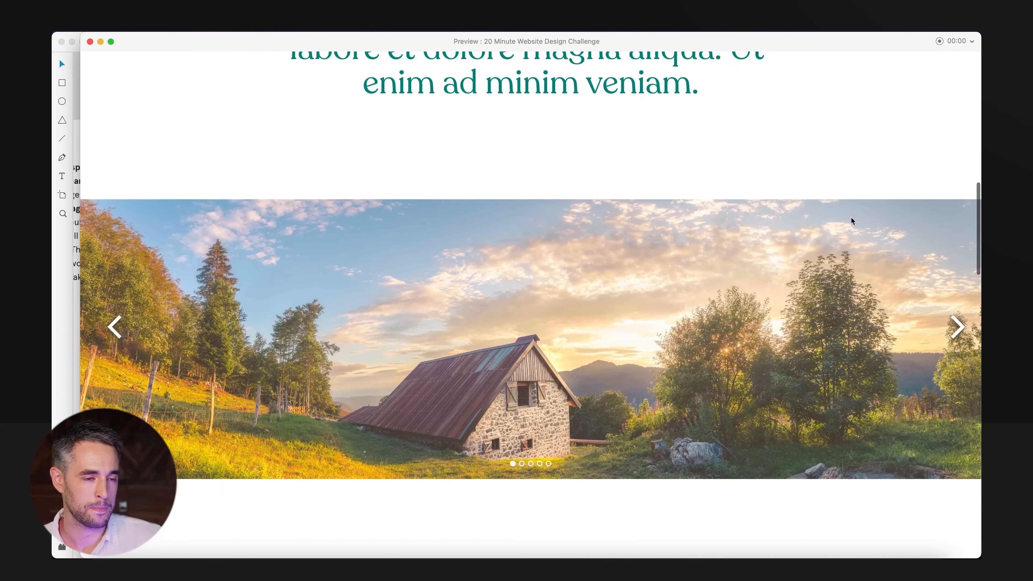
pyautogui.scroll(-4, 851, 218)
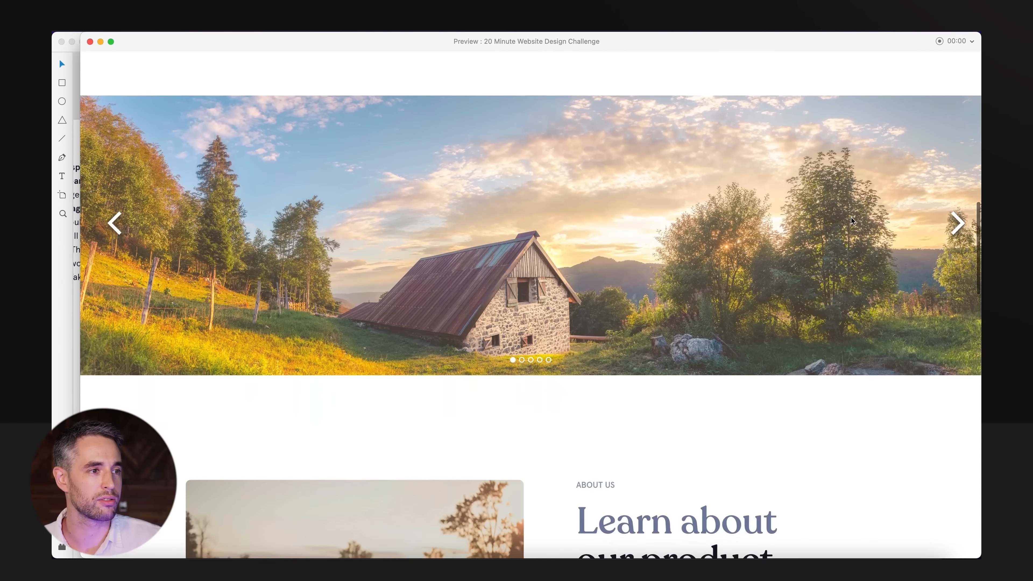
pyautogui.scroll(-1, 851, 218)
pyautogui.scroll(-2, 851, 218)
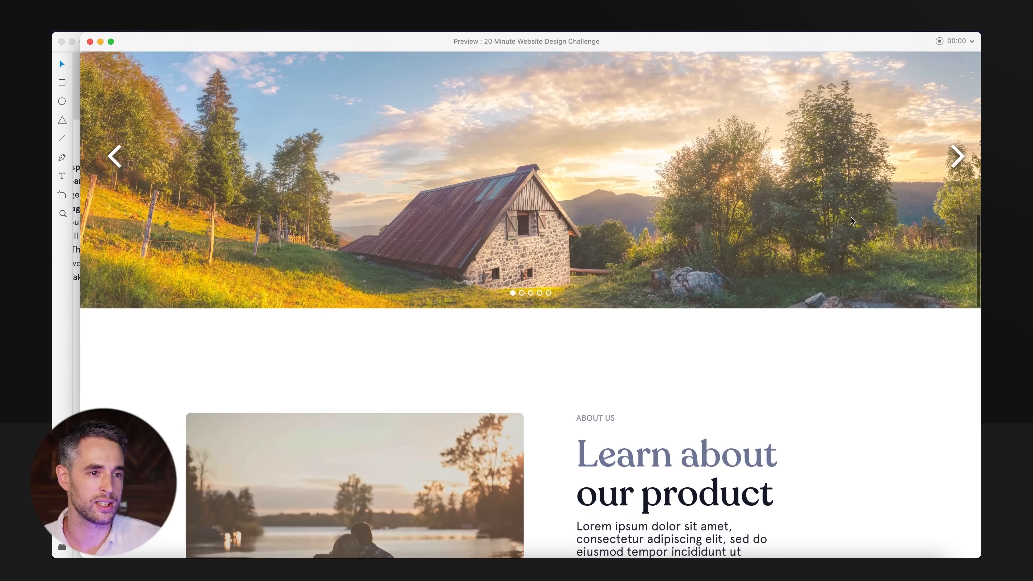
# Review the two product sections, contact form and footer in the preview, and return to the page's hero.
pyautogui.scroll(-12, 852, 218)
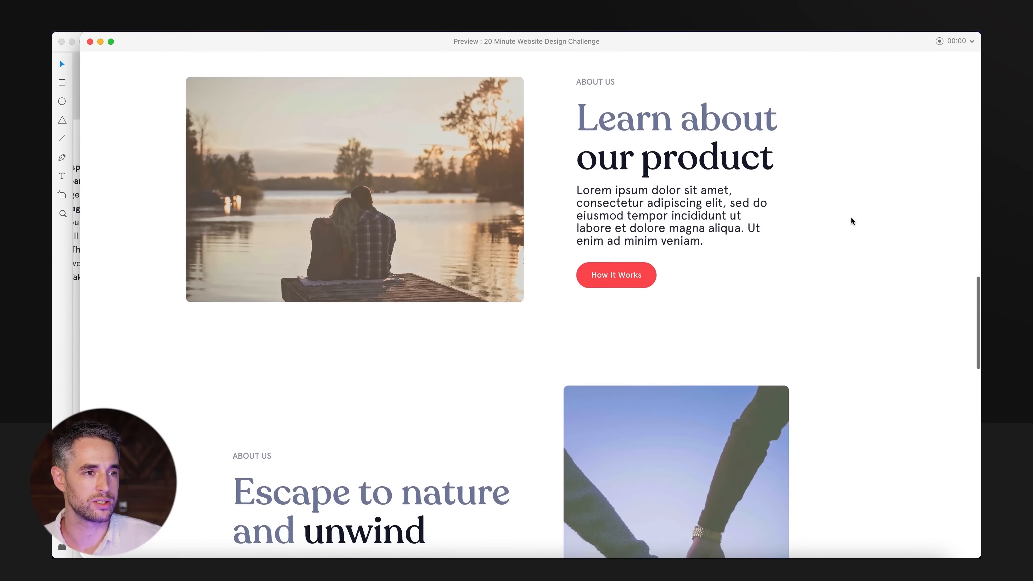
pyautogui.scroll(-7, 851, 217)
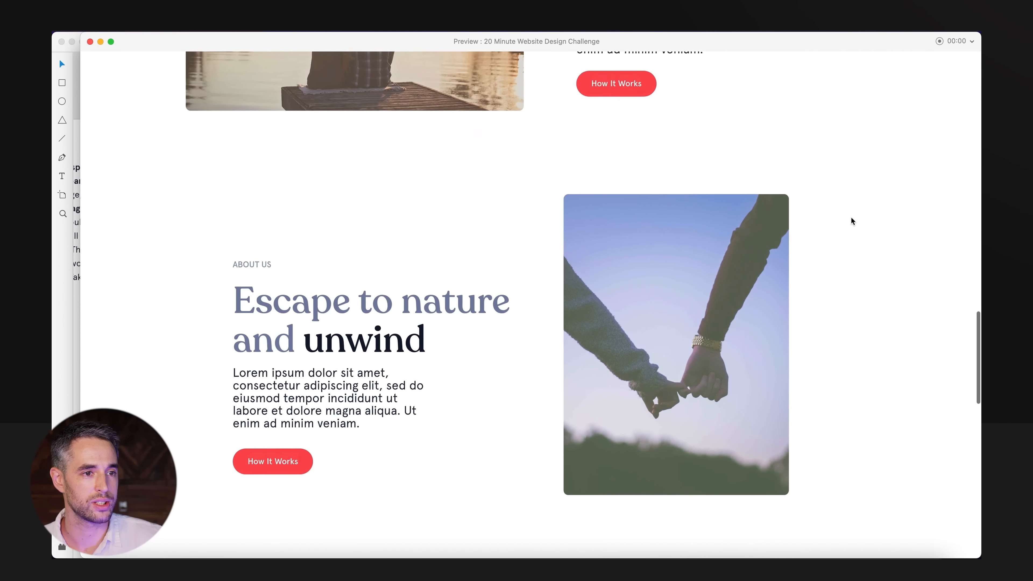
pyautogui.scroll(-3, 853, 221)
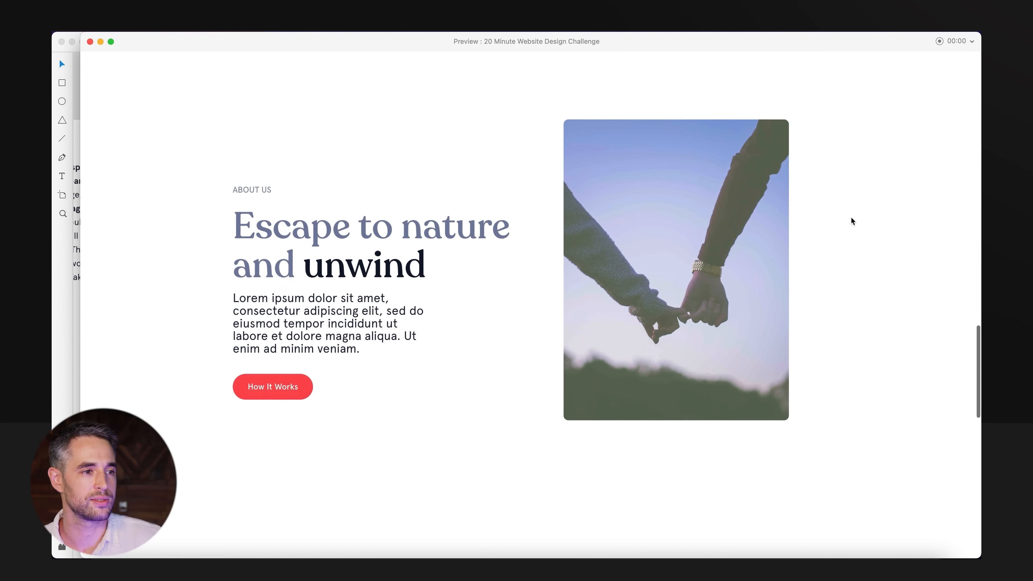
pyautogui.scroll(1, 853, 221)
pyautogui.scroll(-6, 851, 221)
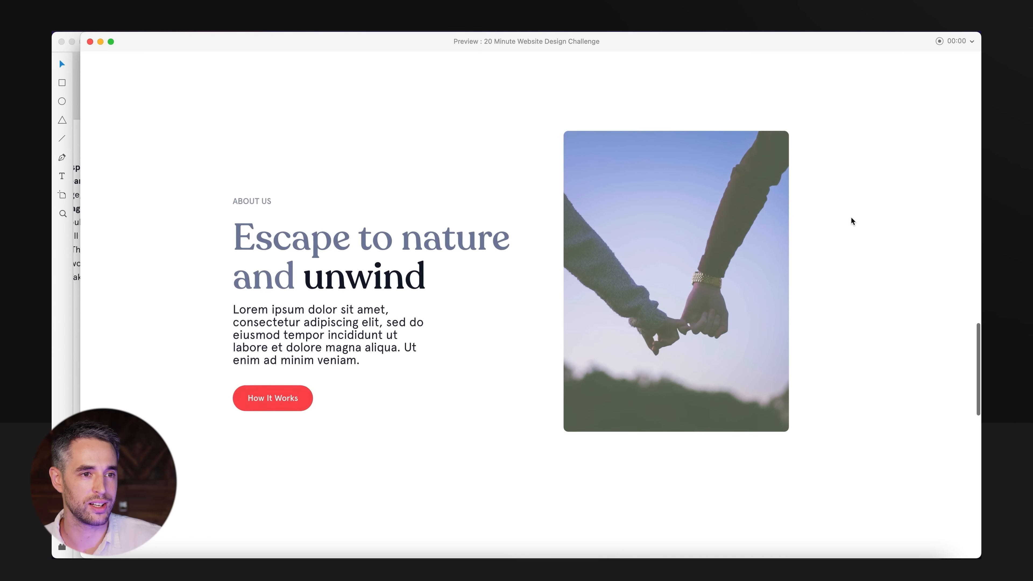
pyautogui.scroll(-8, 853, 221)
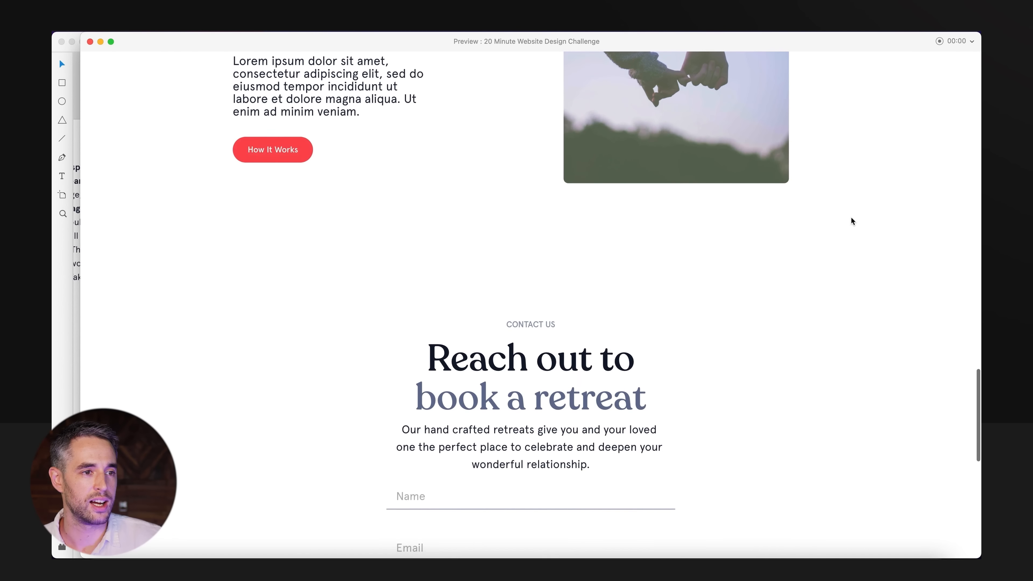
pyautogui.scroll(-2, 853, 220)
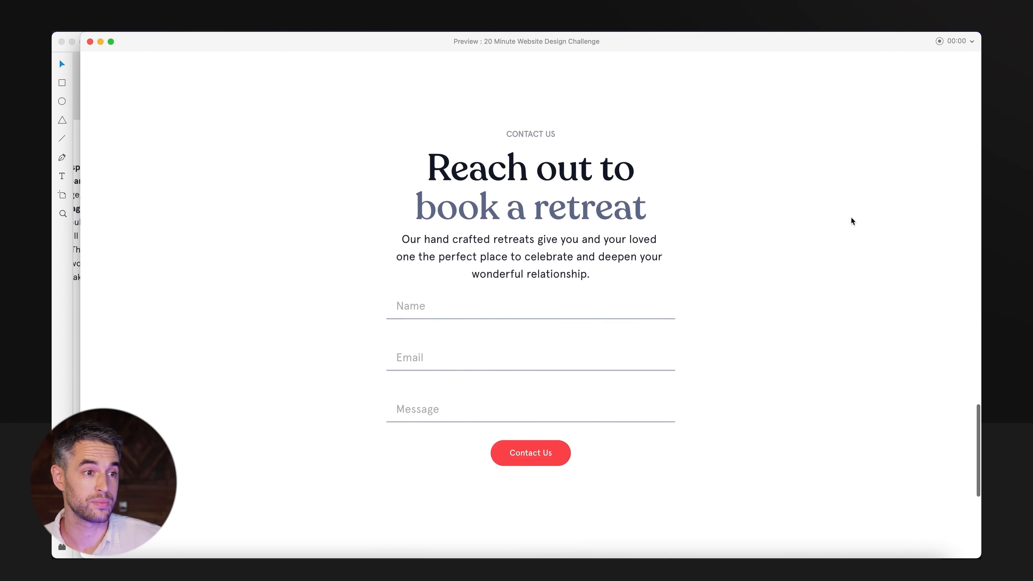
pyautogui.scroll(-10, 852, 219)
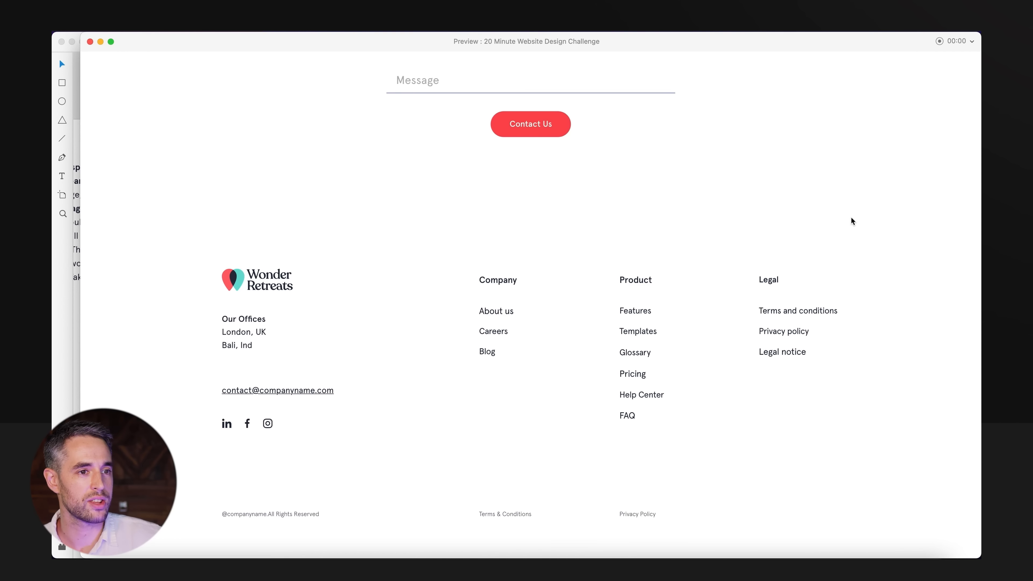
pyautogui.scroll(20, 852, 219)
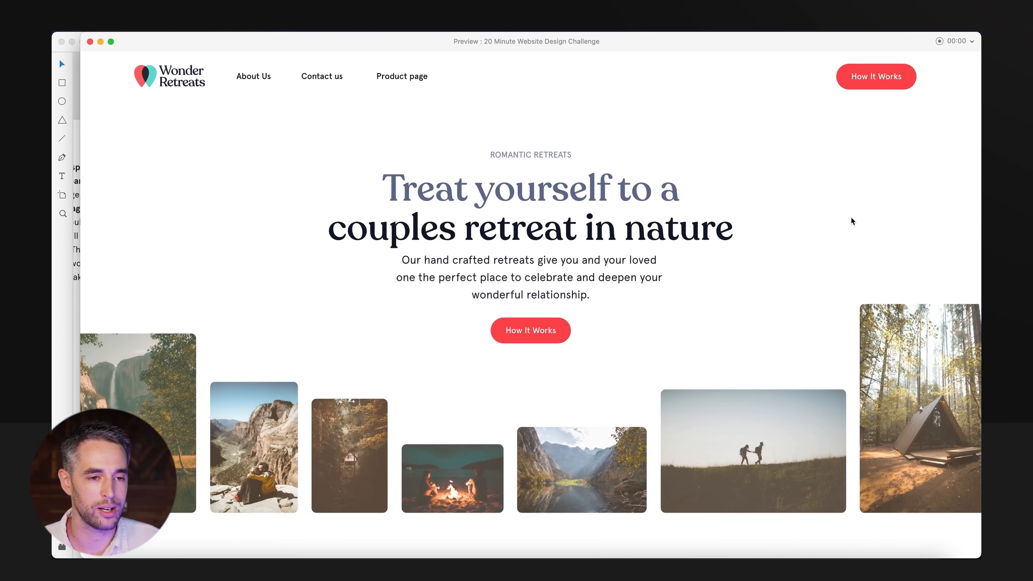